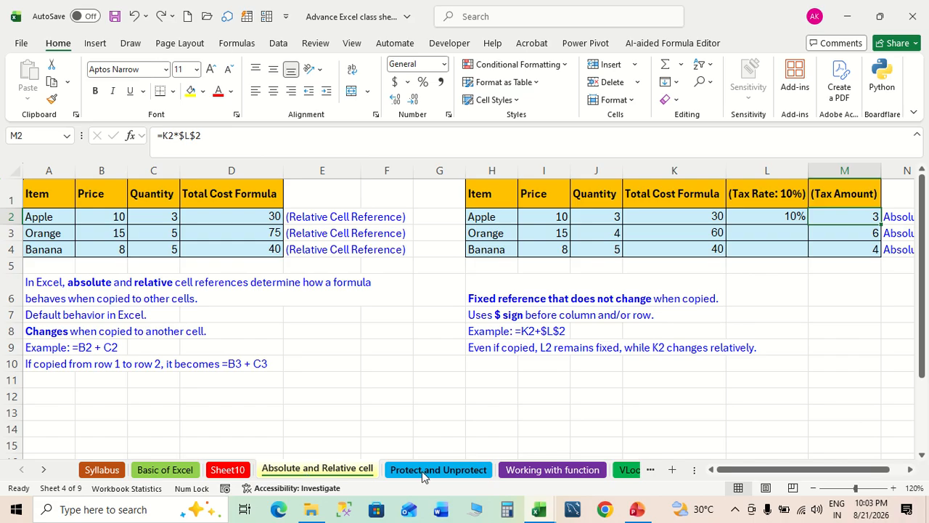
Step: Go through the worksheets after Absolute and Relative cell and open HLOOKUP at its MATCH function example
{"action": "left_click", "coordinate": [425, 473]}
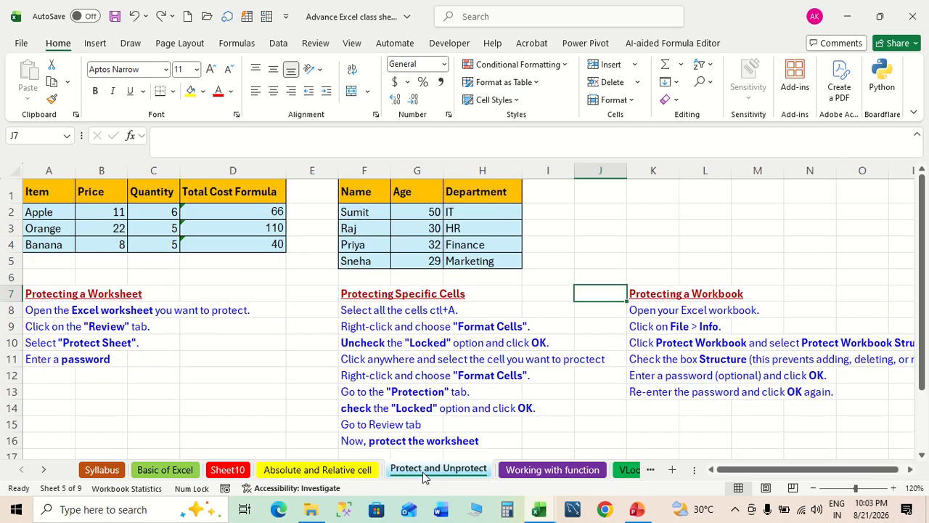
{"action": "left_click", "coordinate": [548, 472]}
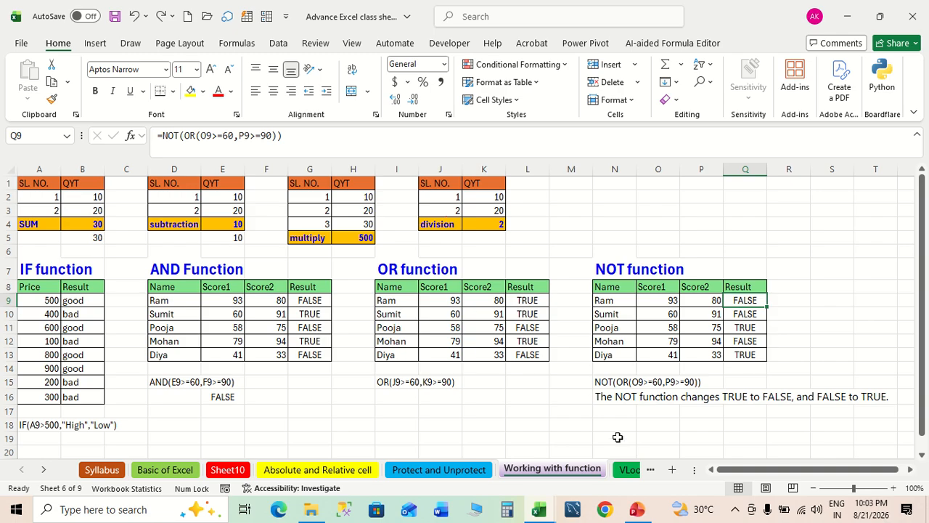
{"action": "left_click", "coordinate": [628, 471]}
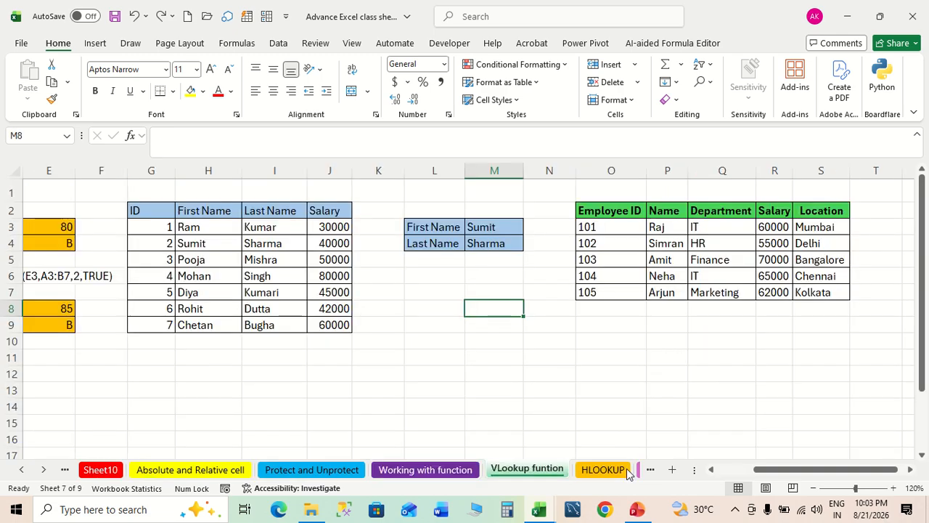
{"action": "left_click", "coordinate": [603, 472]}
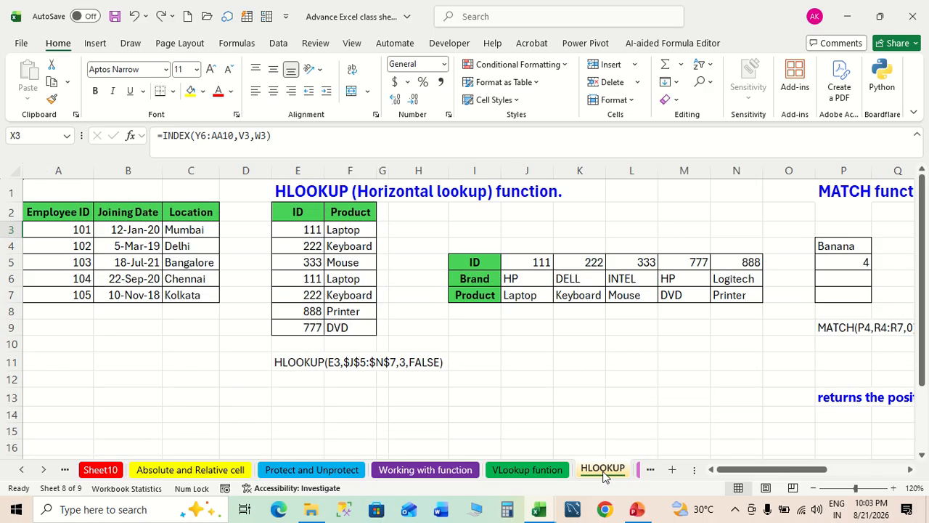
{"action": "scroll", "coordinate": [668, 376], "scroll_direction": "right", "scroll_amount": 6}
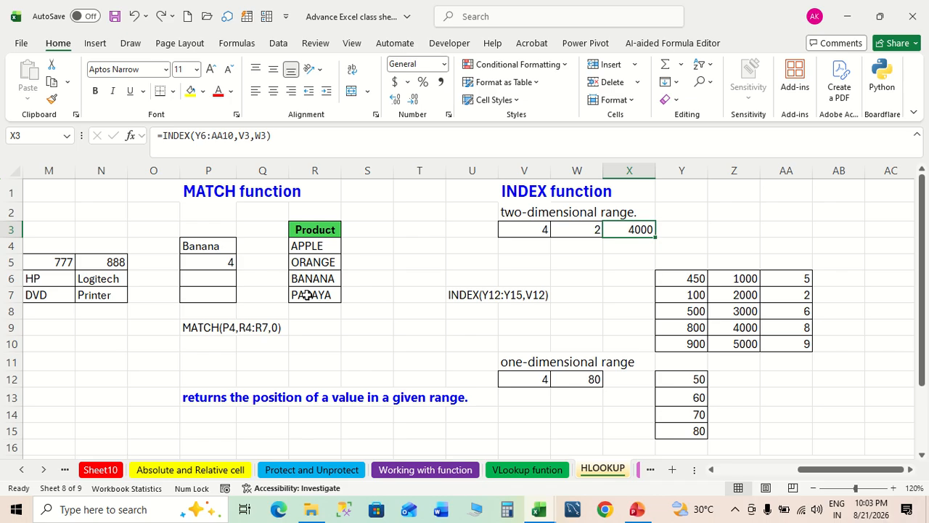
Step: Clear the existing MATCH result from cell P5
{"action": "mouse_move", "coordinate": [521, 2]}
{"action": "left_click", "coordinate": [227, 265]}
{"action": "key", "text": "Delete"}
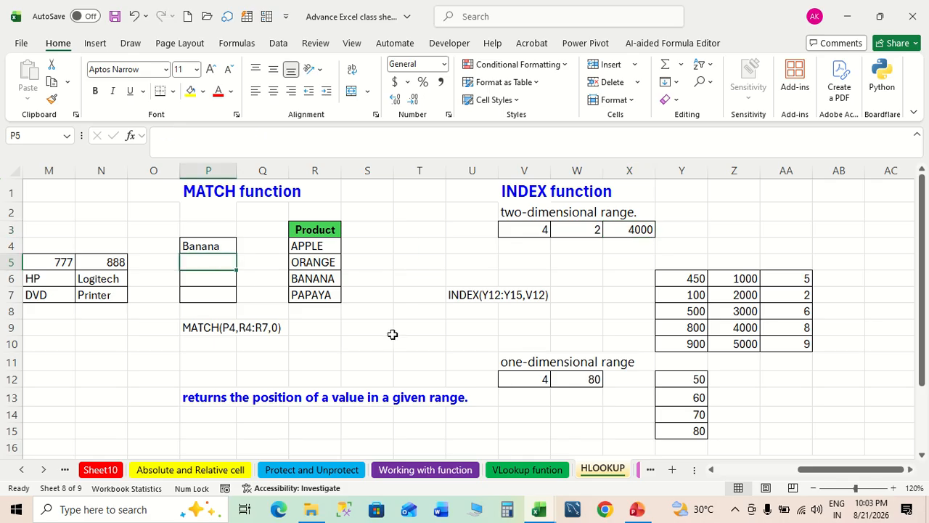
Step: Review the Product list entries in R4:R7 one by one and the lookup value in P4
{"action": "left_click_drag", "start_coordinate": [315, 231], "coordinate": [318, 311]}
{"action": "left_click", "coordinate": [322, 244]}
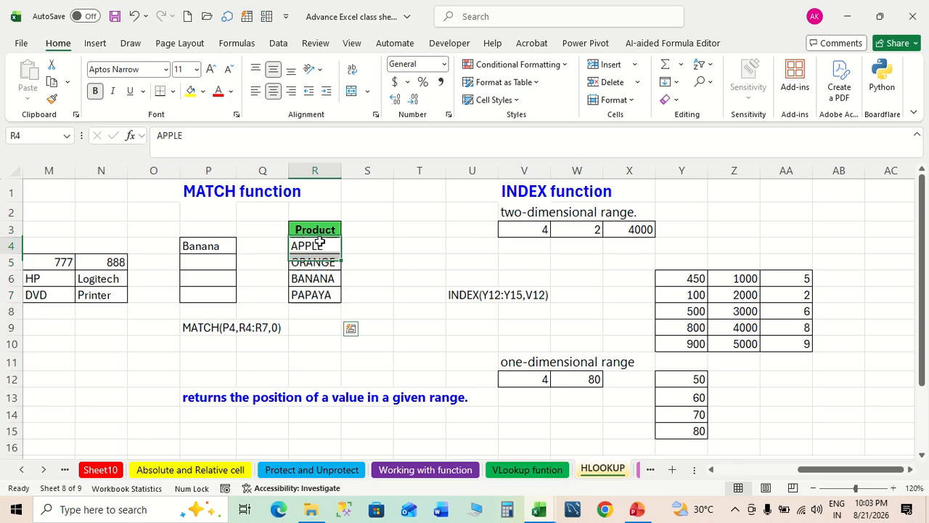
{"action": "left_click", "coordinate": [325, 263]}
{"action": "left_click", "coordinate": [324, 282]}
{"action": "left_click", "coordinate": [325, 297]}
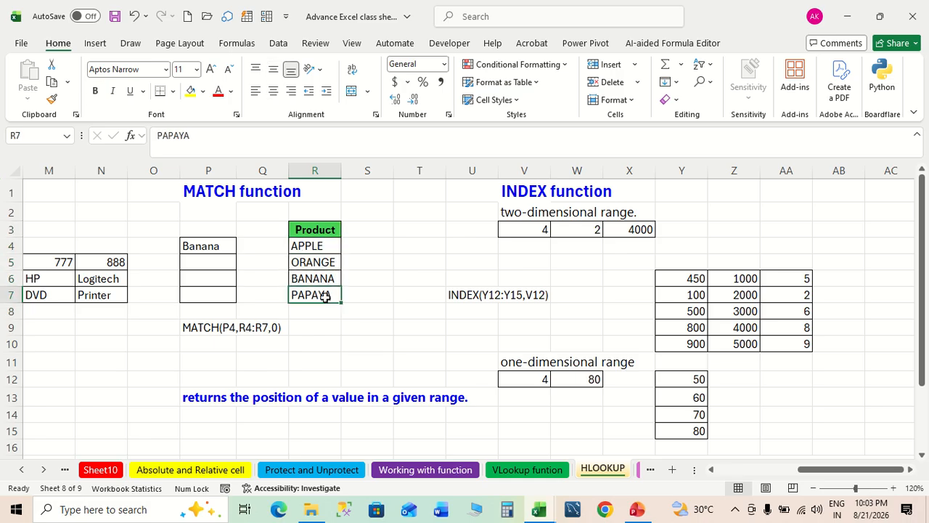
{"action": "left_click", "coordinate": [223, 247]}
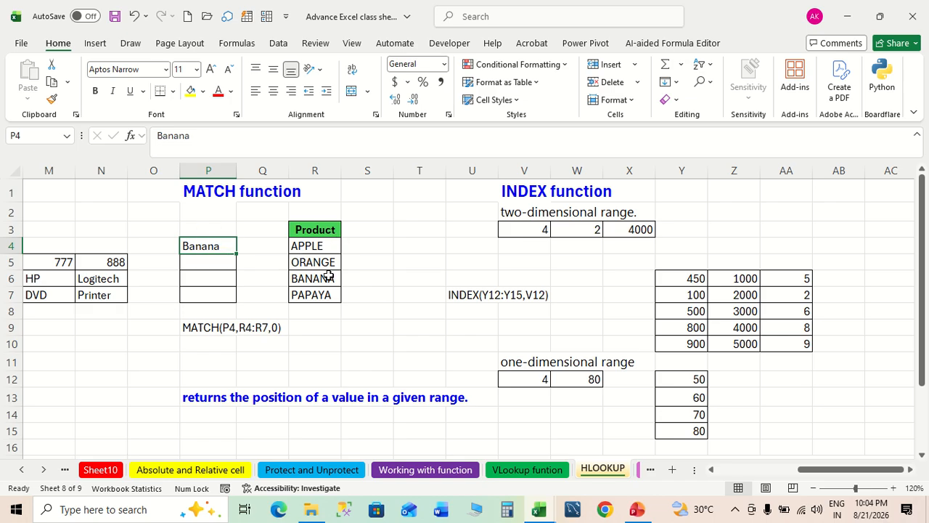
Step: Enter =MATCH(P4,R3:R7,0) in P5 to find the lookup value's exact-match position in the Product column
{"action": "left_click", "coordinate": [217, 264]}
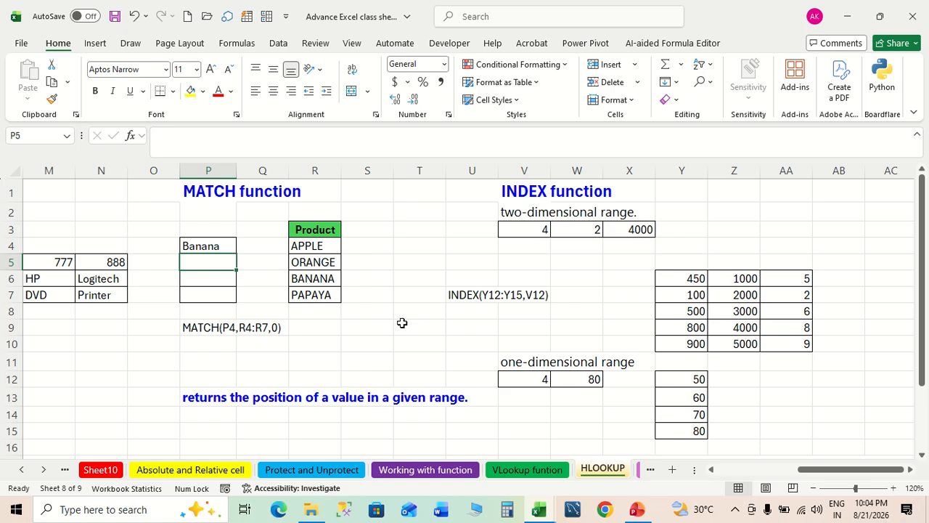
{"action": "type", "text": "=mat"}
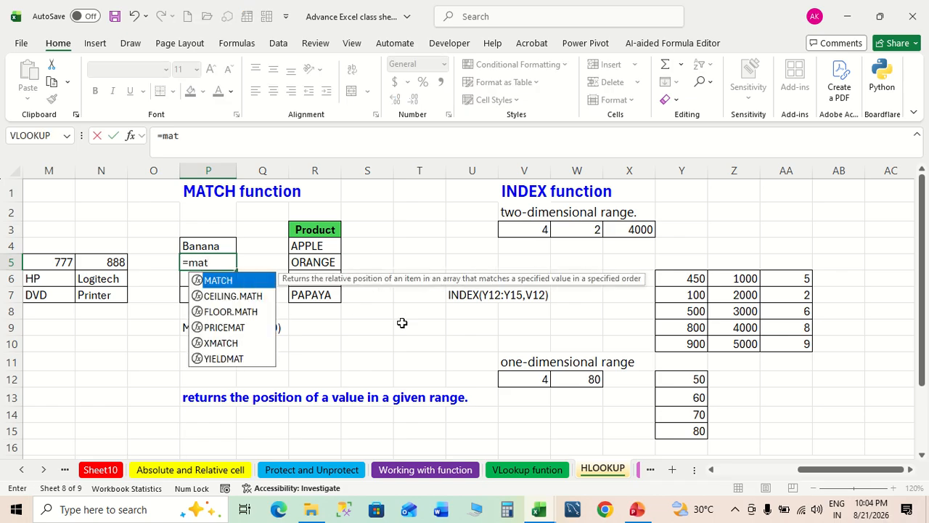
{"action": "double_click", "coordinate": [218, 281]}
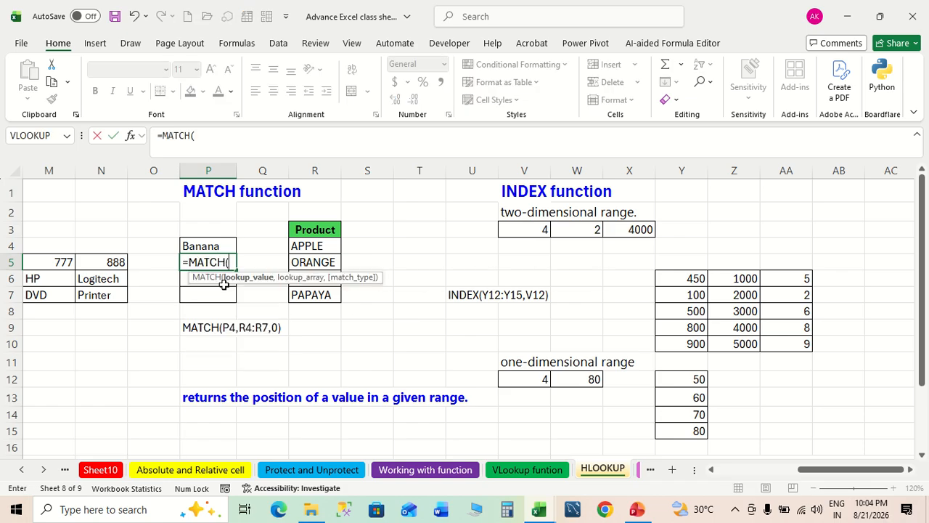
{"action": "left_click", "coordinate": [211, 243]}
{"action": "type", "text": ","}
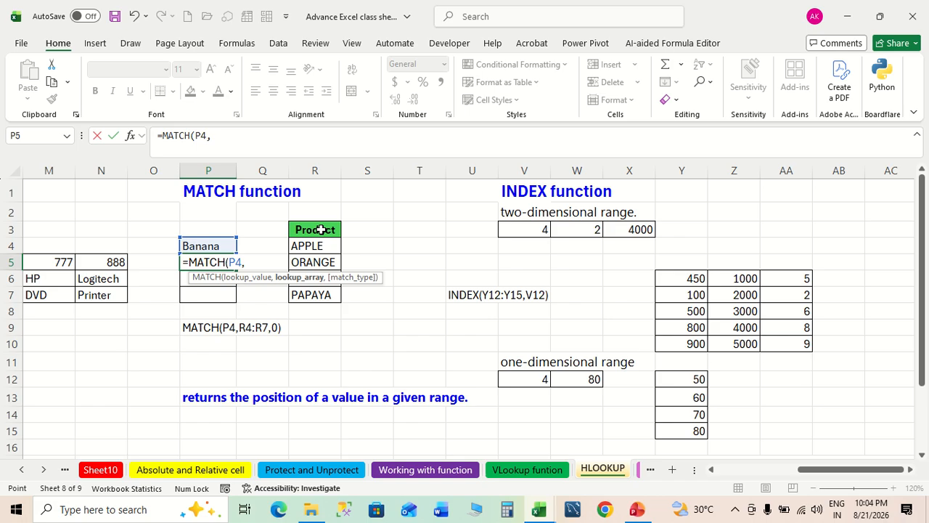
{"action": "left_click_drag", "start_coordinate": [321, 229], "coordinate": [323, 304]}
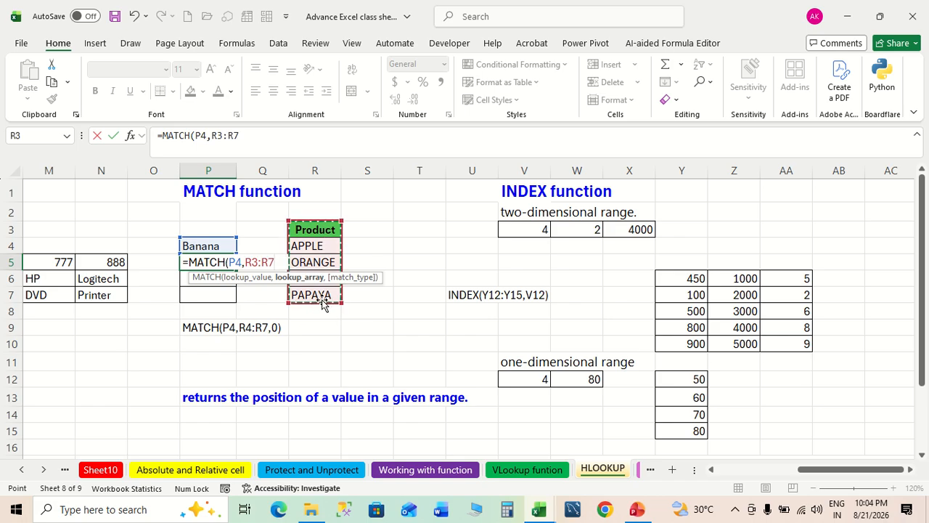
{"action": "type", "text": ","}
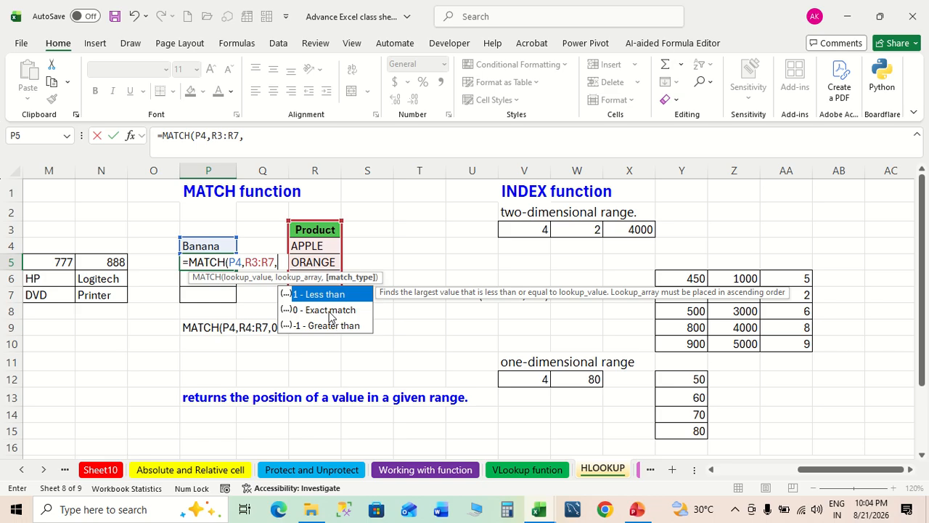
{"action": "double_click", "coordinate": [329, 311]}
{"action": "type", "text": ")"}
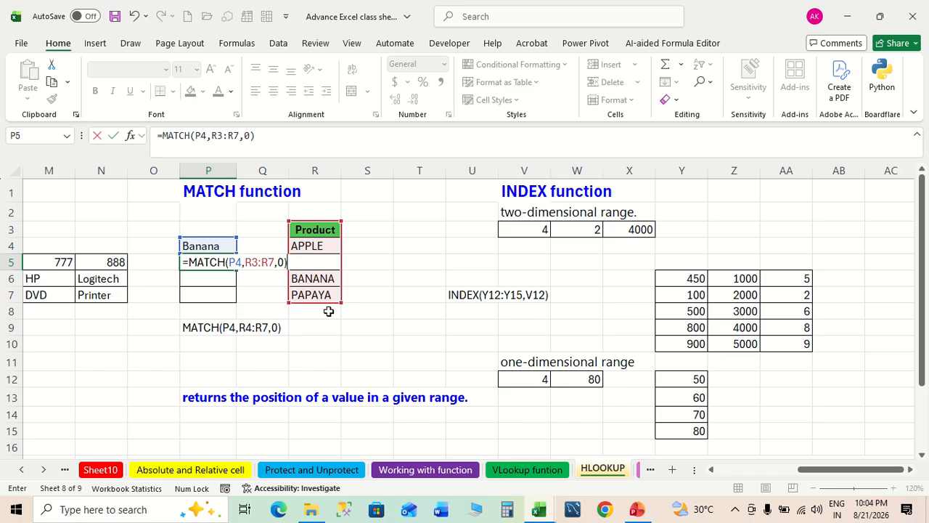
{"action": "key", "text": "Return"}
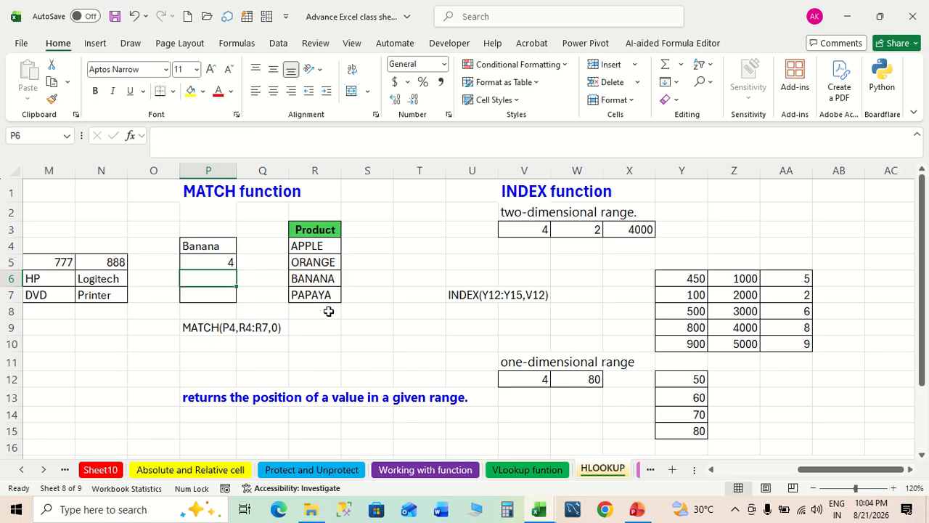
Step: Count down the Product column from the header in R3 to BANANA to check its position
{"action": "left_click", "coordinate": [327, 229]}
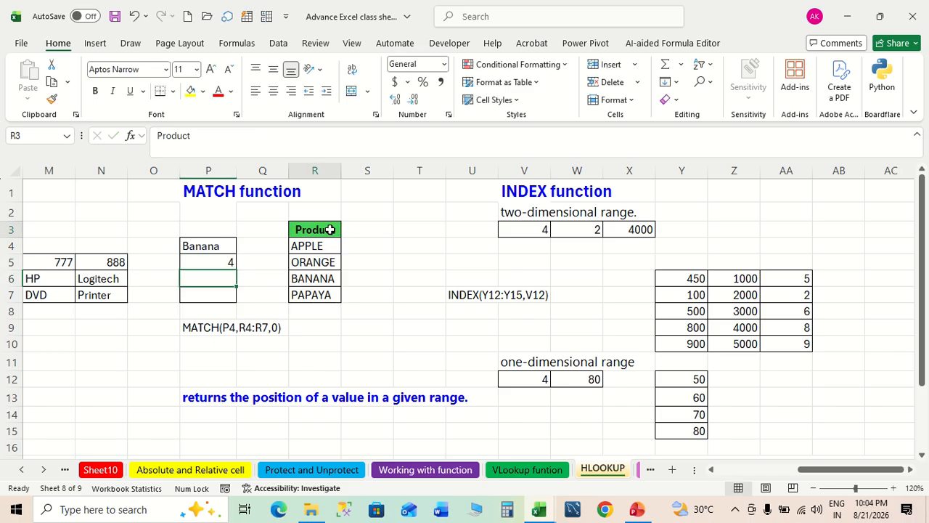
{"action": "left_click", "coordinate": [324, 245]}
{"action": "left_click", "coordinate": [326, 261]}
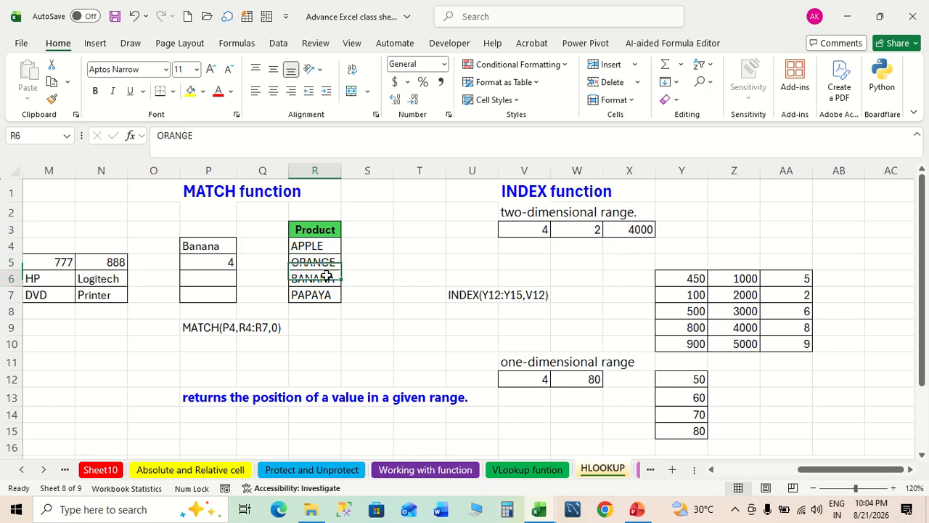
{"action": "left_click", "coordinate": [317, 277]}
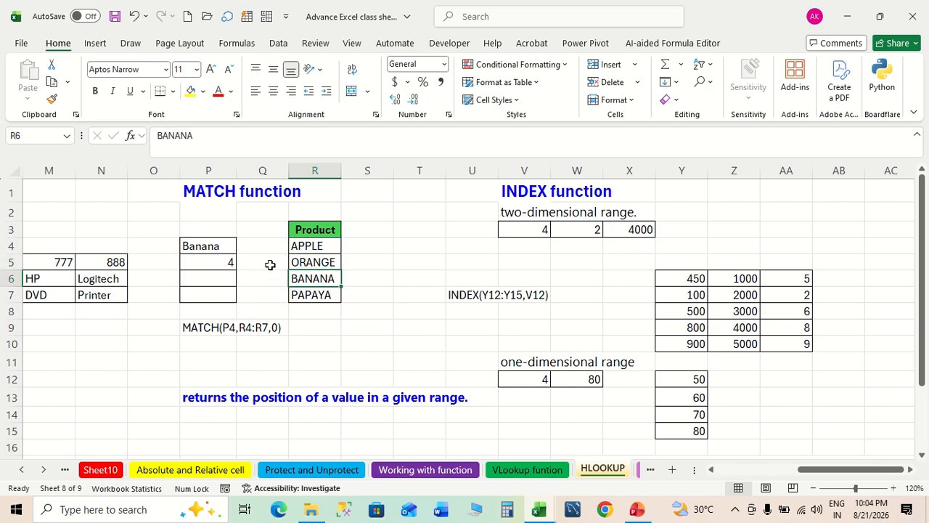
Step: Clear P4:P5 and enter papaya in P4 as the new lookup value
{"action": "left_click", "coordinate": [204, 247]}
{"action": "left_click_drag", "start_coordinate": [204, 247], "coordinate": [208, 261]}
{"action": "key", "text": "Delete"}
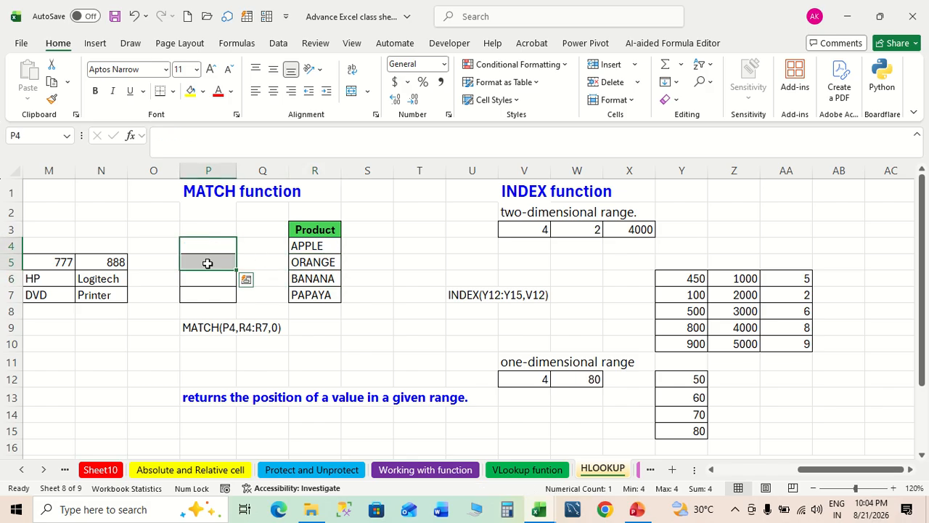
{"action": "left_click", "coordinate": [215, 247]}
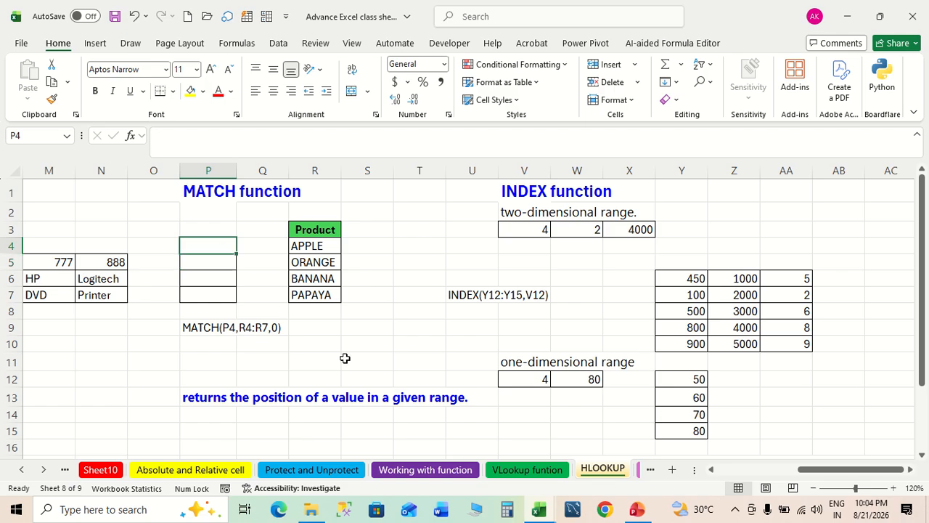
{"action": "type", "text": "papaya"}
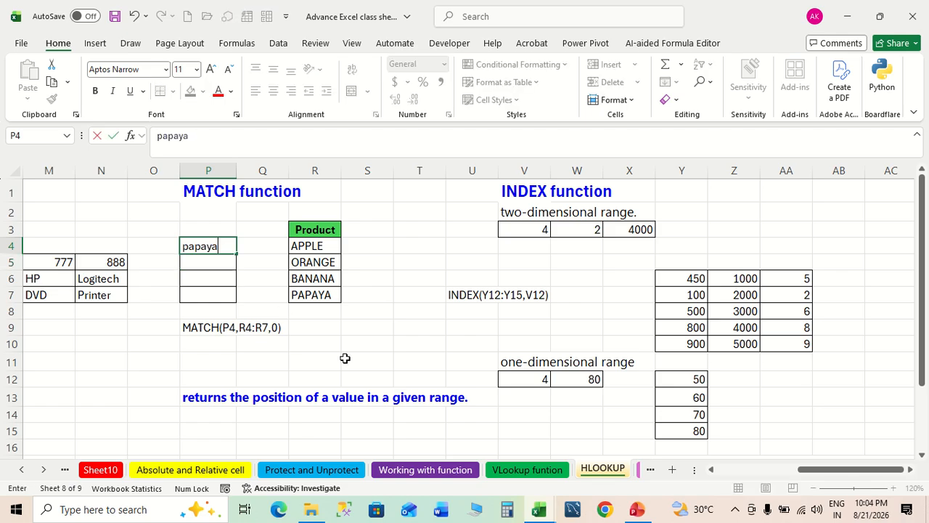
{"action": "key", "text": "Return"}
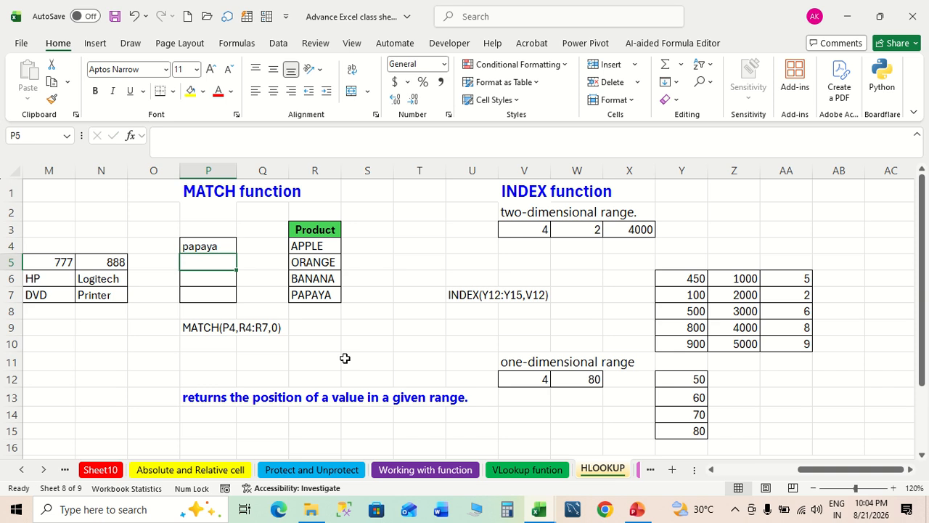
Step: Enter =MATCH(P4,R3:R7,0) in P5 to find papaya's exact-match position in the Product column
{"action": "type", "text": "="}
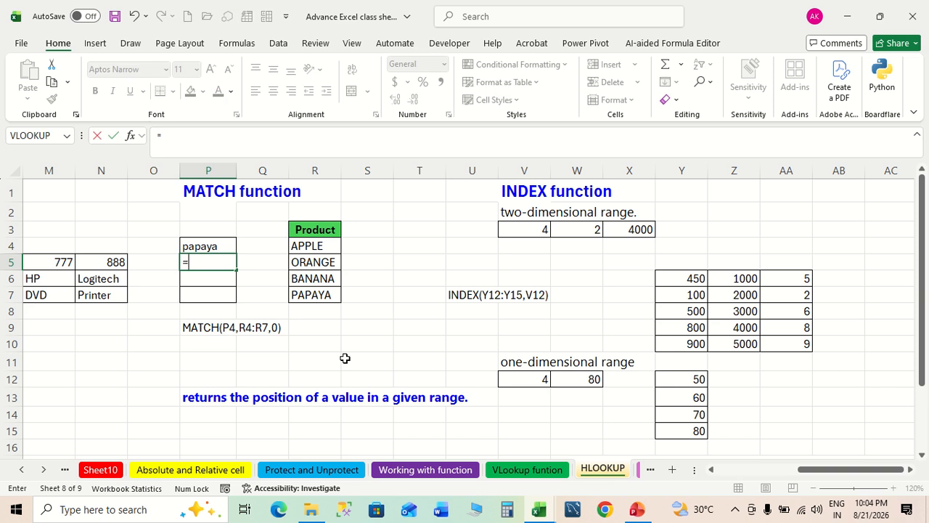
{"action": "type", "text": "mat"}
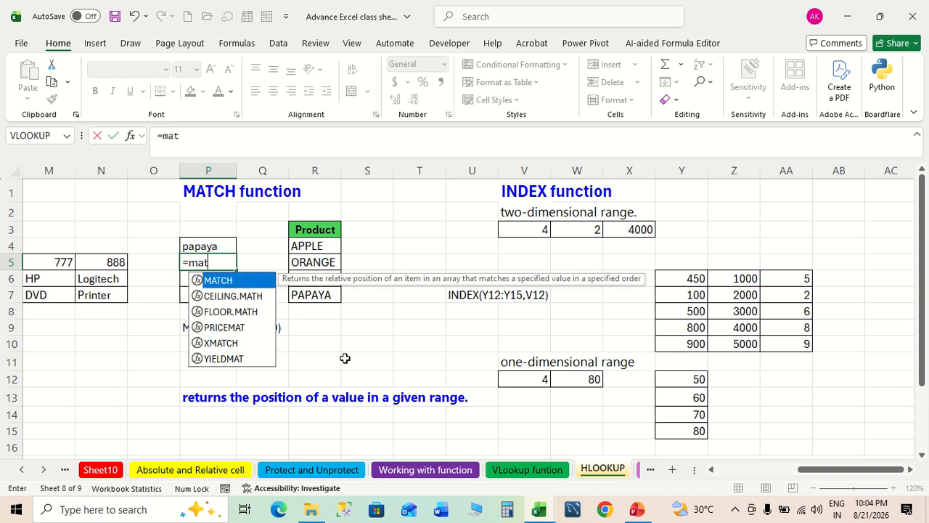
{"action": "double_click", "coordinate": [239, 283]}
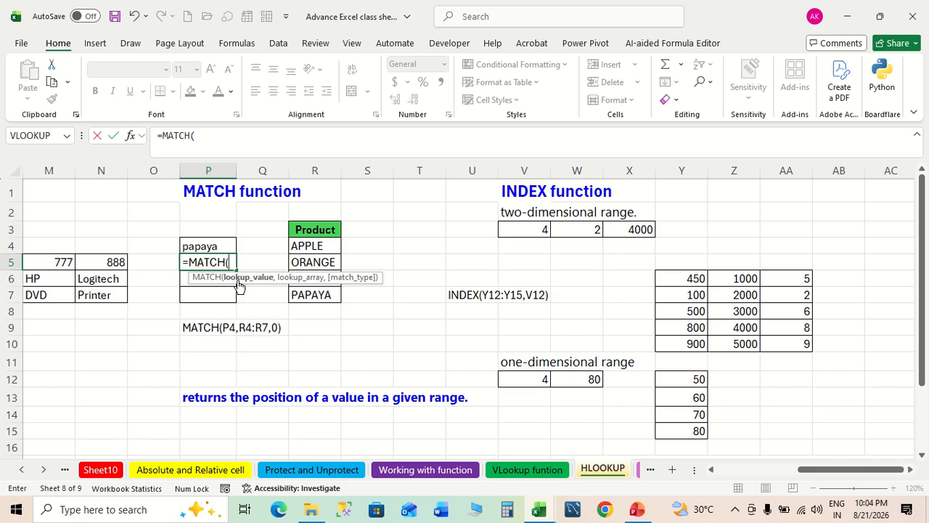
{"action": "left_click", "coordinate": [223, 246]}
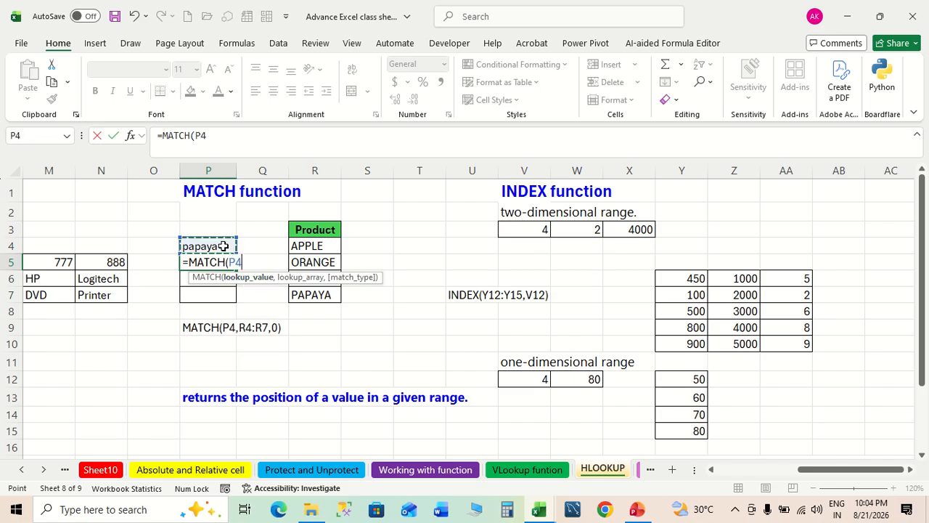
{"action": "type", "text": ","}
{"action": "left_click_drag", "start_coordinate": [305, 230], "coordinate": [327, 298]}
{"action": "type", "text": ","}
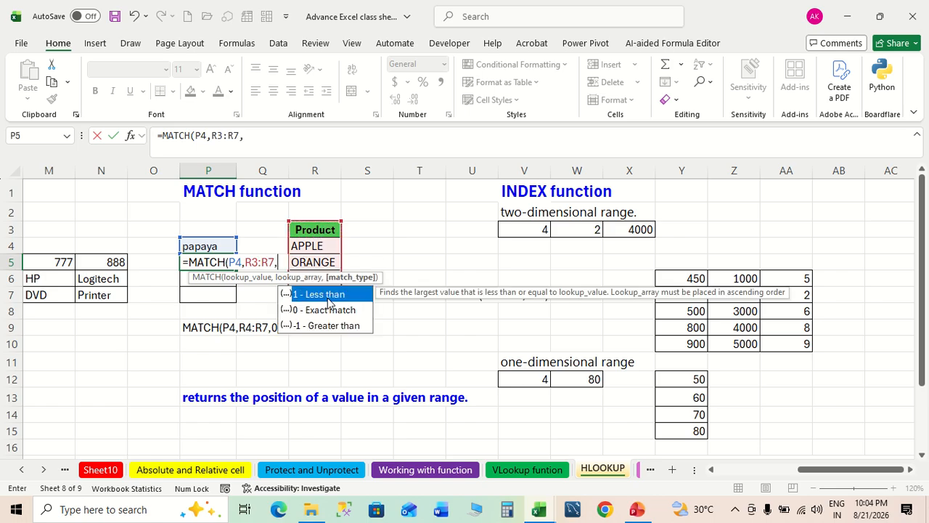
{"action": "type", "text": "0"}
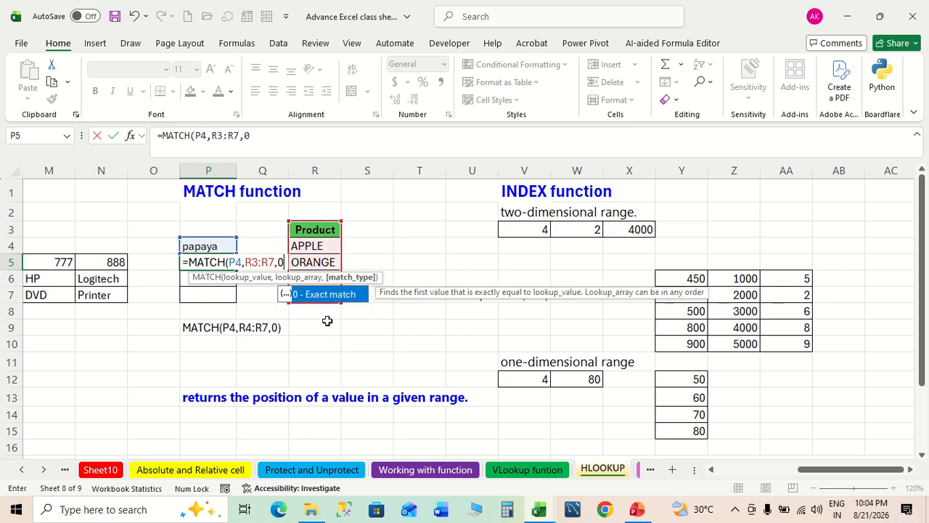
{"action": "type", "text": ")"}
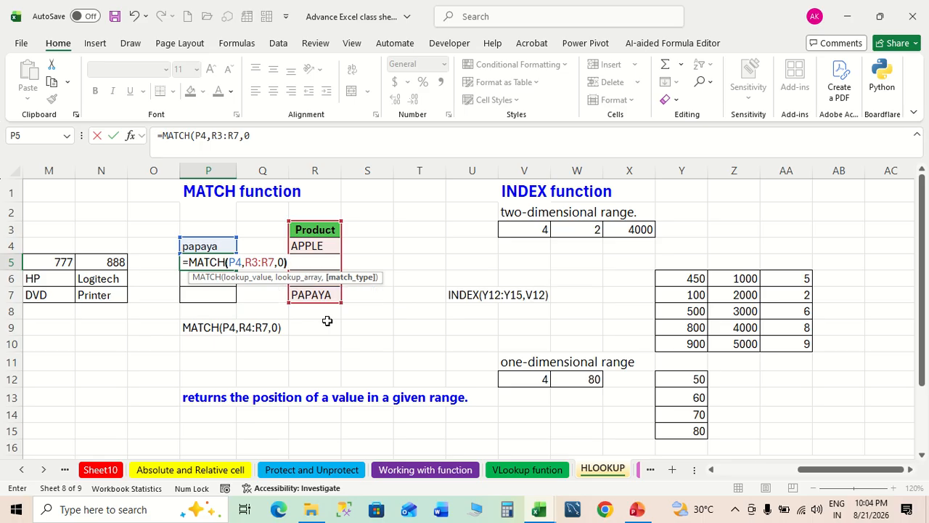
{"action": "key", "text": "Return"}
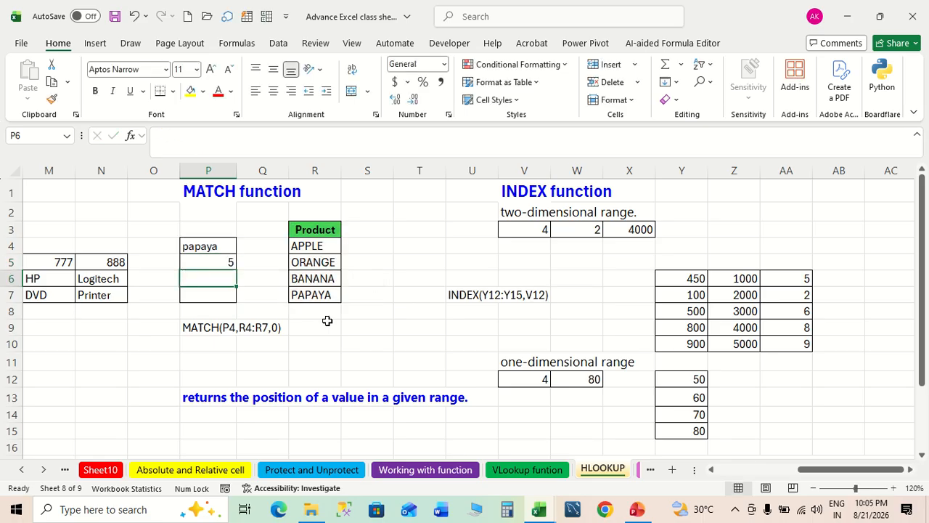
Step: Inspect the MATCH formula in P5 and its highlighted lookup value and range references without changing it
{"action": "left_click", "coordinate": [226, 266]}
{"action": "double_click", "coordinate": [226, 266]}
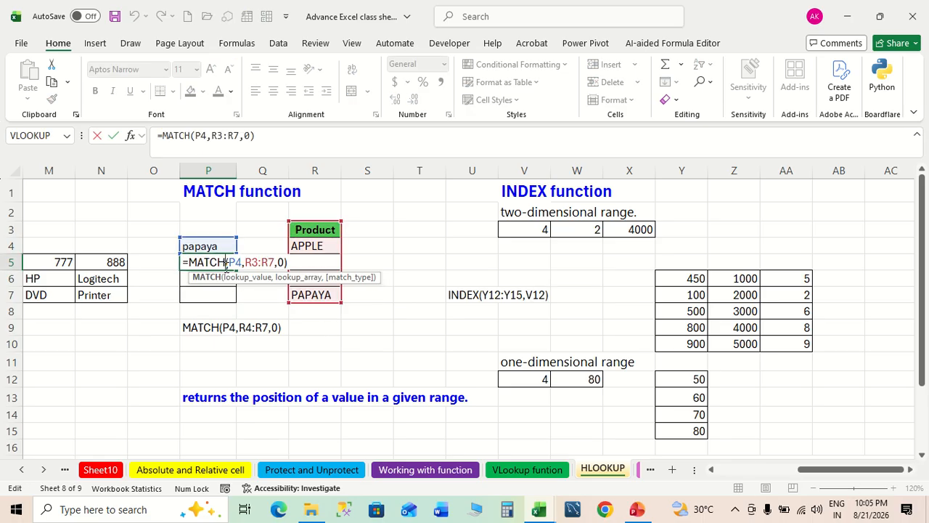
{"action": "left_click", "coordinate": [263, 307]}
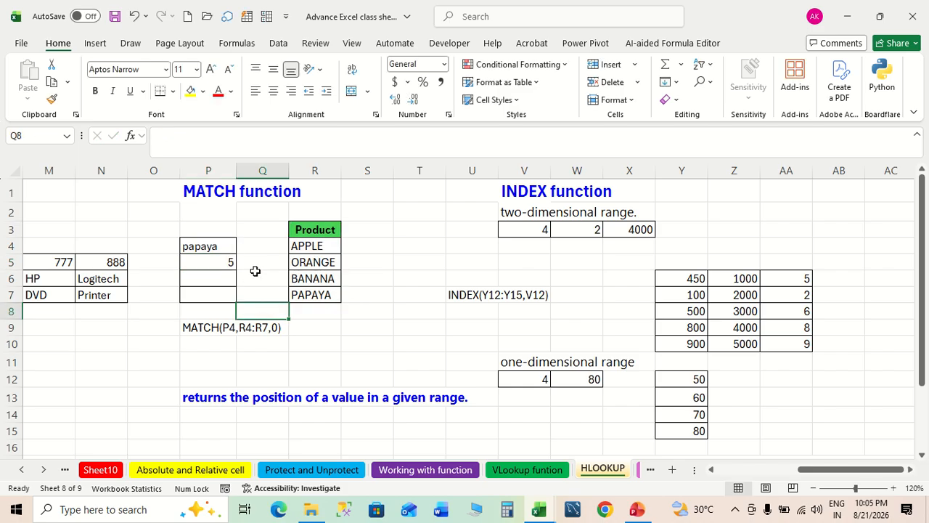
Step: Count down the Product column from the header in R3 to PAPAYA to check the position returned in P5
{"action": "left_click", "coordinate": [330, 231]}
{"action": "left_click", "coordinate": [326, 244]}
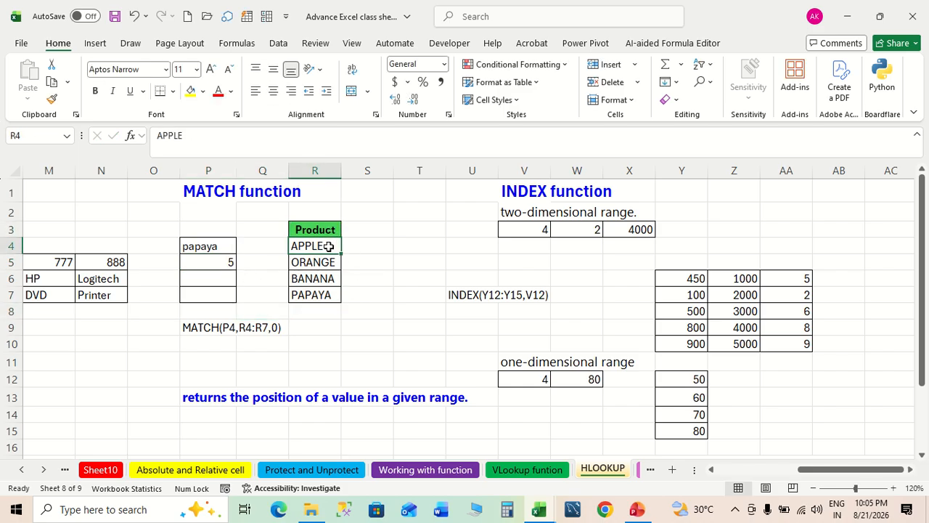
{"action": "left_click", "coordinate": [327, 260]}
{"action": "left_click", "coordinate": [327, 277]}
{"action": "left_click", "coordinate": [329, 294]}
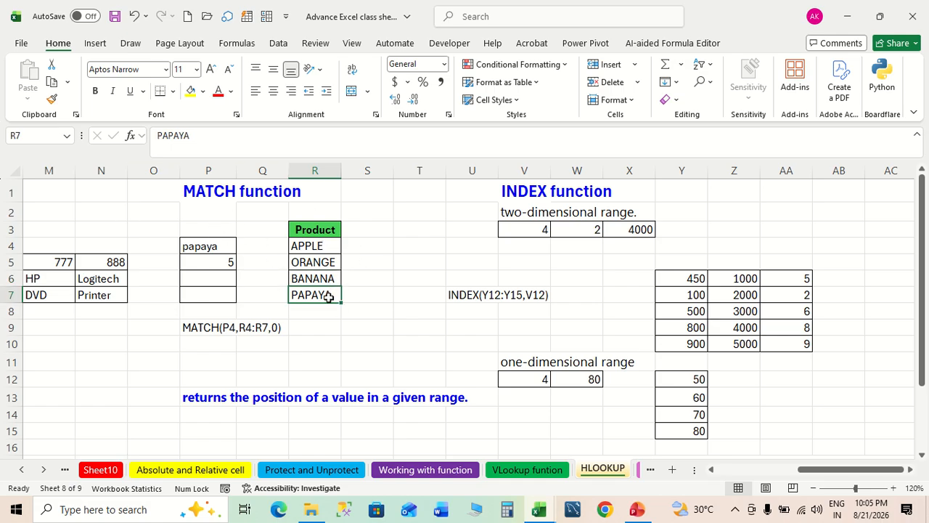
{"action": "left_click", "coordinate": [213, 261]}
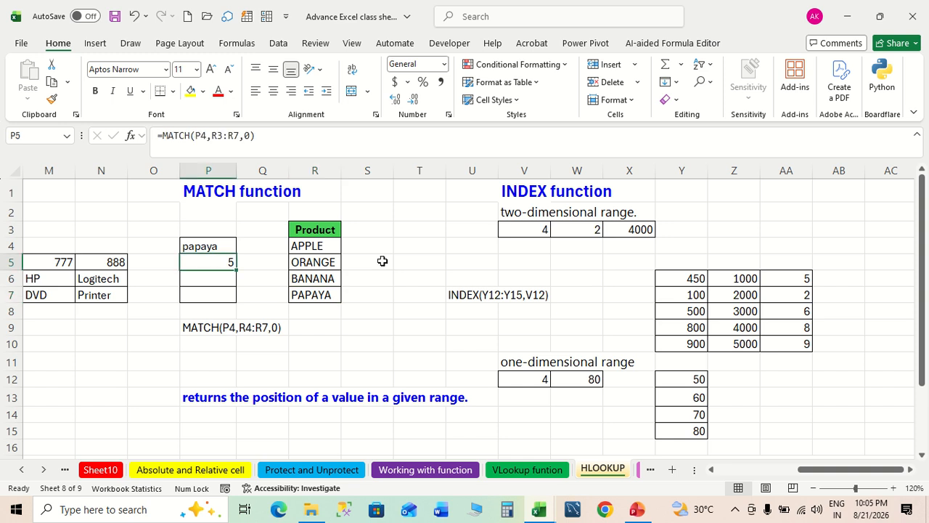
Step: Use the row number in V3 and column number in W3 to trace the matching cell within Y6:AA10
{"action": "scroll", "coordinate": [440, 281], "scroll_direction": "right", "scroll_amount": 3}
{"action": "scroll", "coordinate": [440, 281], "scroll_direction": "left", "scroll_amount": 2}
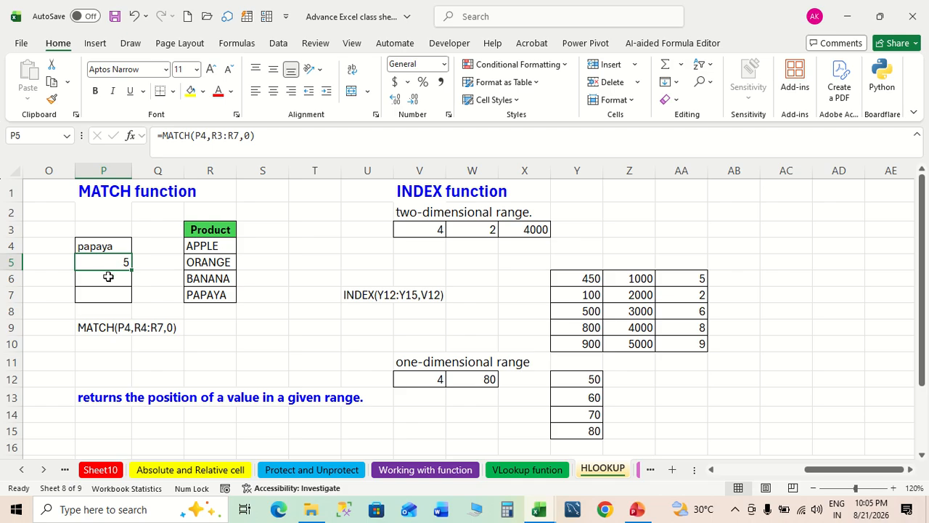
{"action": "left_click", "coordinate": [448, 231]}
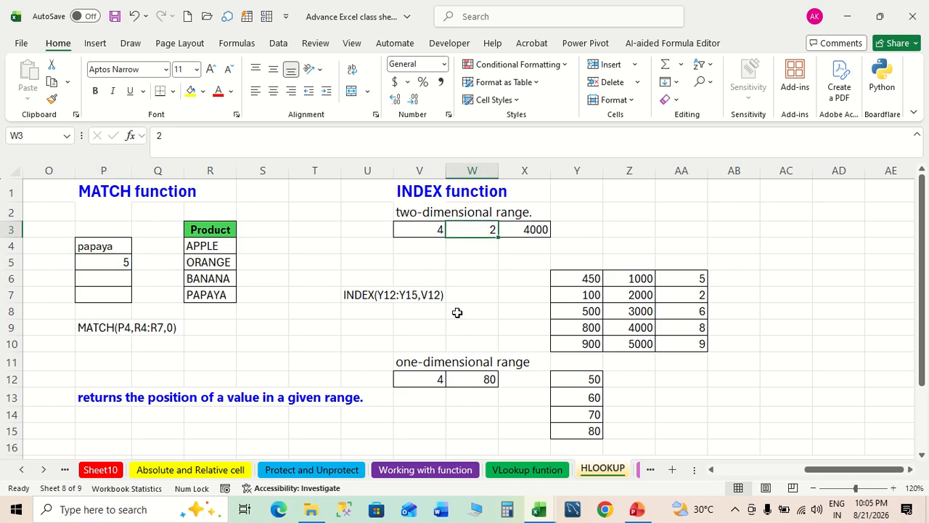
{"action": "left_click", "coordinate": [424, 232]}
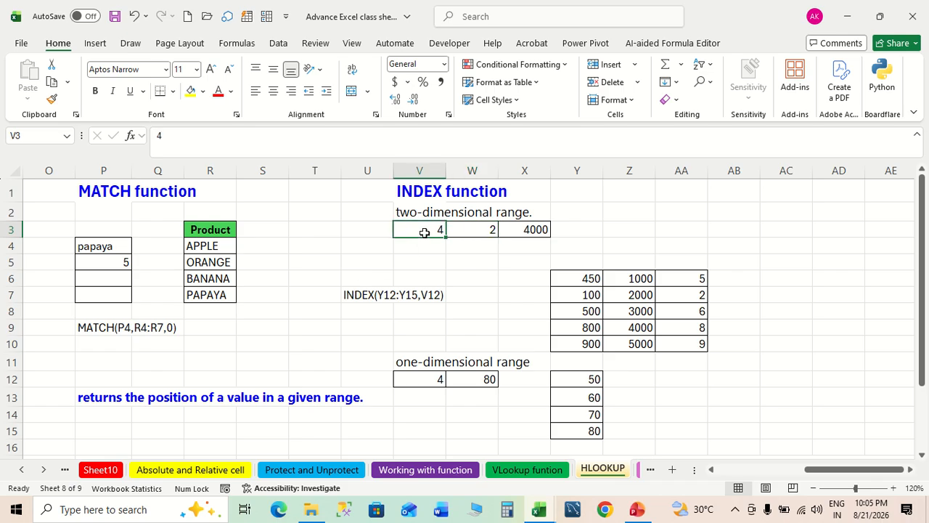
{"action": "left_click", "coordinate": [479, 232]}
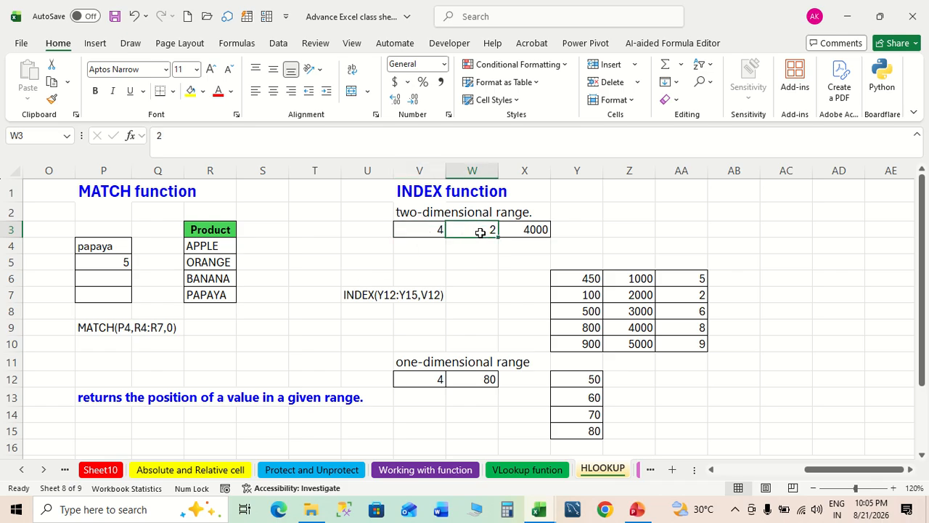
{"action": "left_click", "coordinate": [579, 266]}
{"action": "left_click", "coordinate": [579, 279]}
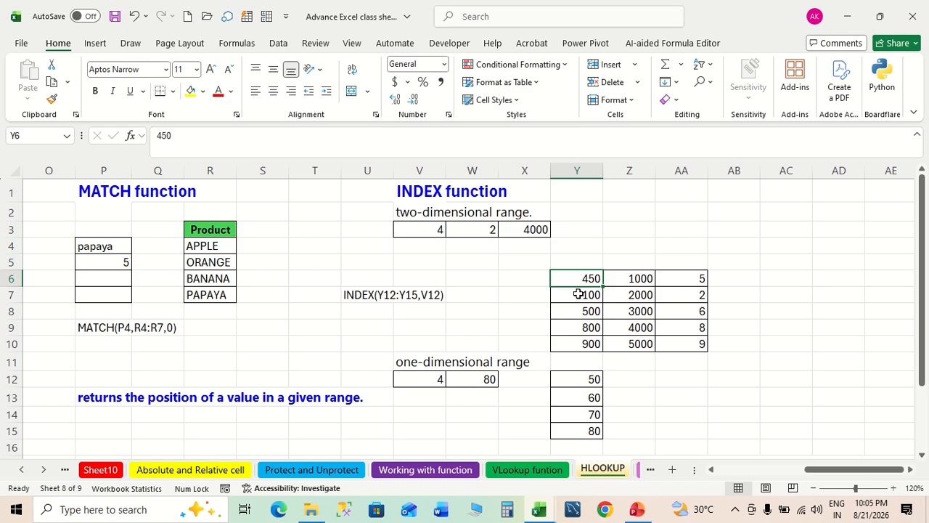
{"action": "left_click", "coordinate": [579, 294]}
{"action": "left_click", "coordinate": [579, 312]}
{"action": "left_click", "coordinate": [579, 328]}
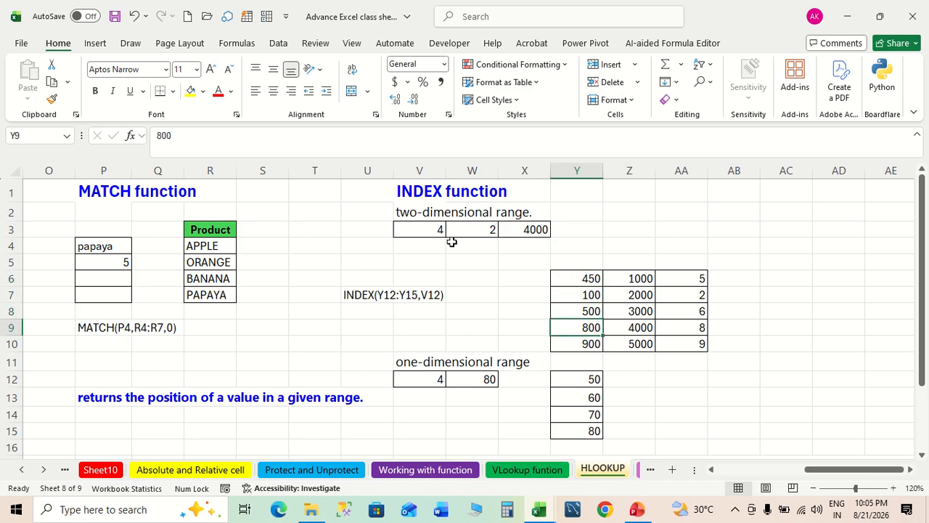
{"action": "left_click", "coordinate": [613, 328]}
{"action": "left_click_drag", "start_coordinate": [613, 327], "coordinate": [552, 234]}
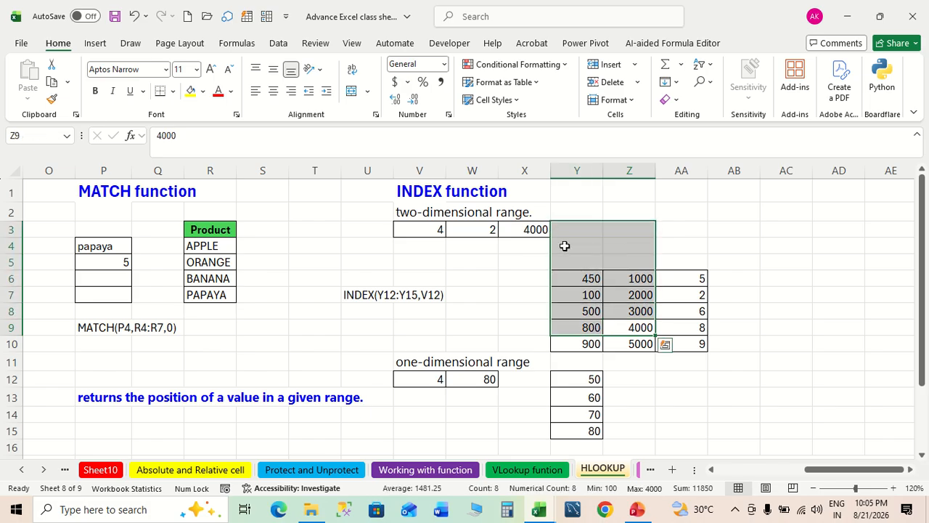
Step: Clear X3 and enter =INDEX(Y6:AA10,V3,W3) to return the value at the given row and column
{"action": "left_click", "coordinate": [532, 229]}
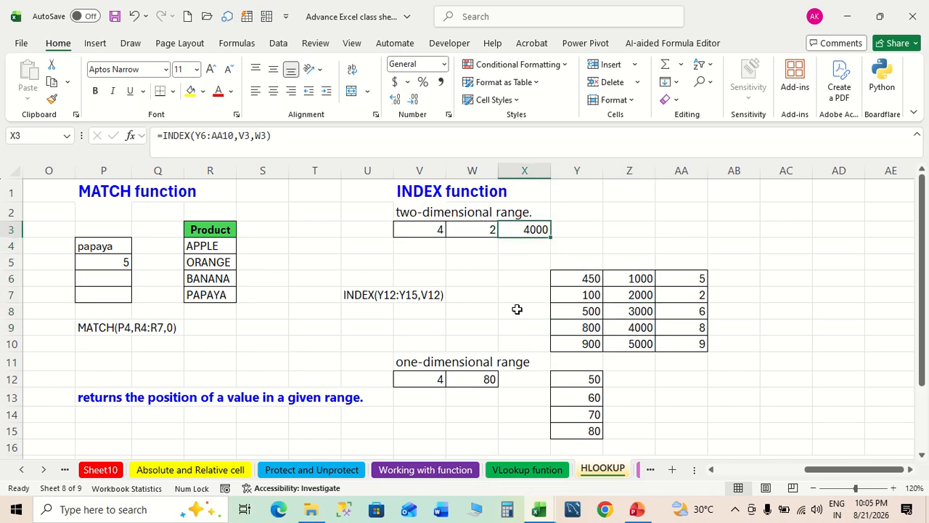
{"action": "key", "text": "Delete"}
{"action": "type", "text": "="}
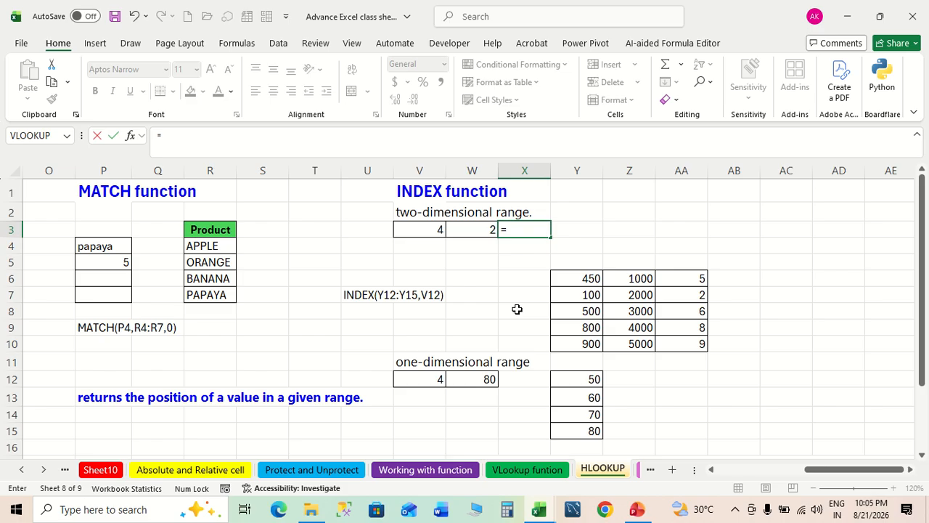
{"action": "type", "text": "i"}
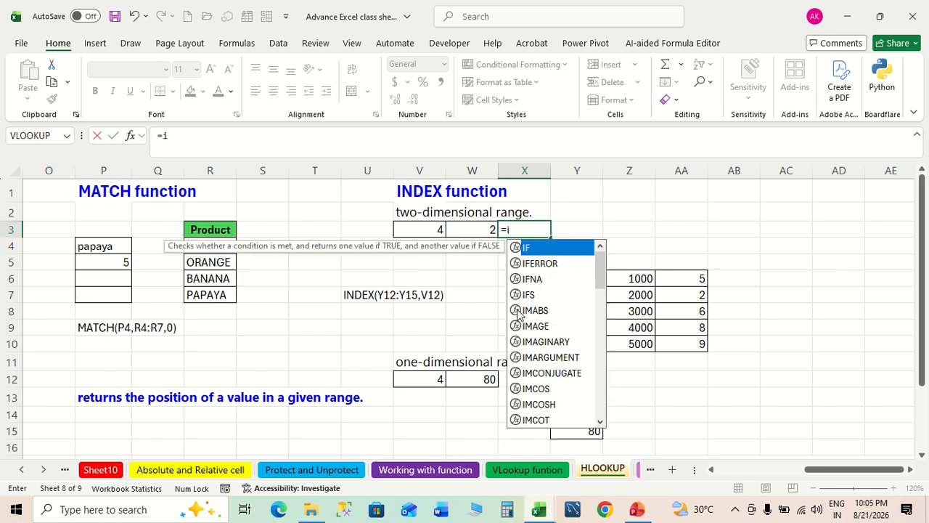
{"action": "type", "text": "nd"}
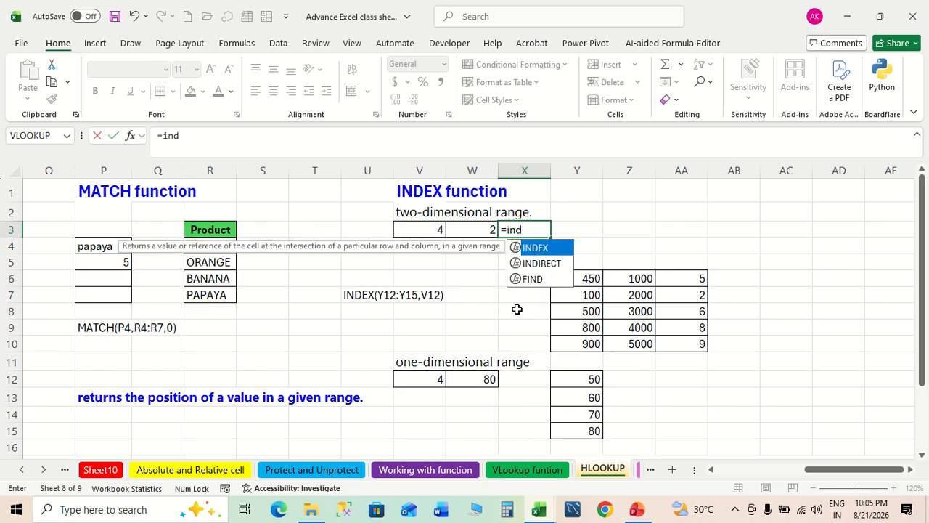
{"action": "double_click", "coordinate": [537, 249]}
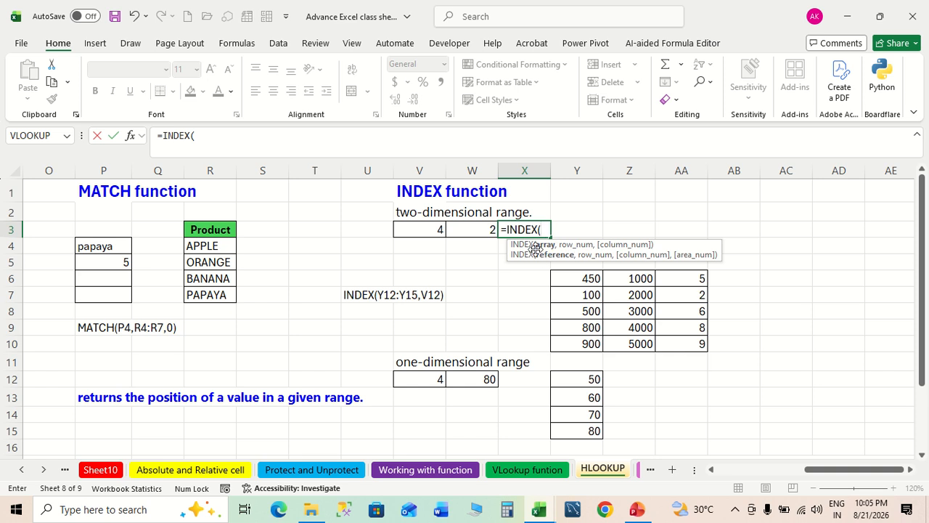
{"action": "left_click_drag", "start_coordinate": [584, 277], "coordinate": [684, 347]}
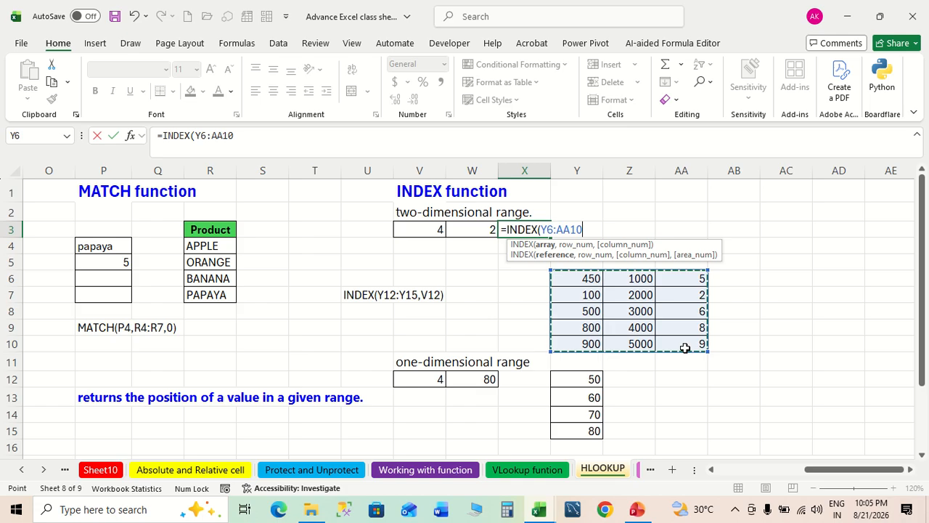
{"action": "type", "text": ","}
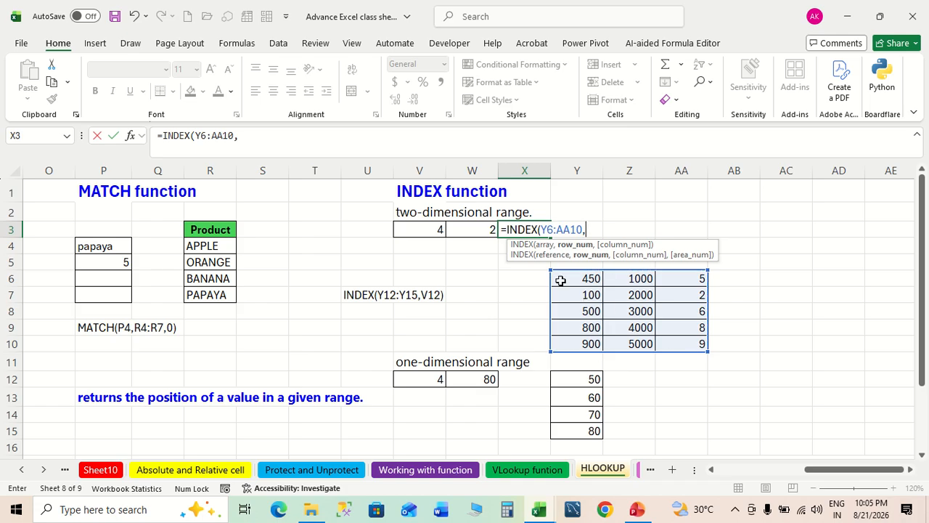
{"action": "left_click", "coordinate": [433, 231]}
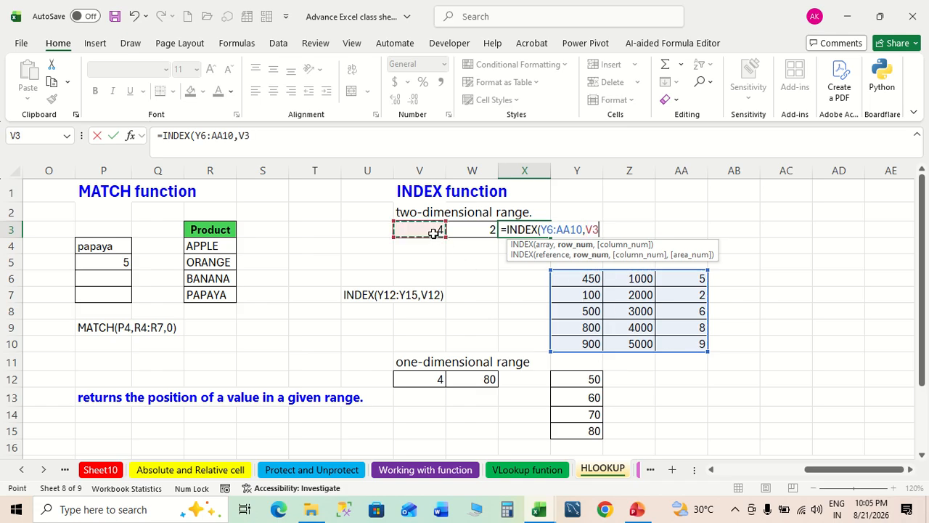
{"action": "type", "text": ","}
{"action": "left_click", "coordinate": [472, 230]}
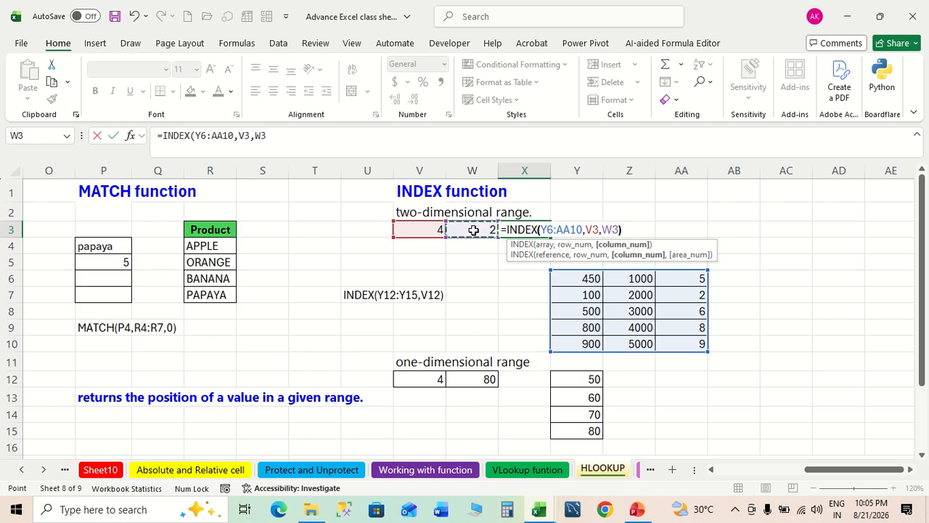
{"action": "type", "text": ")"}
{"action": "key", "text": "Return"}
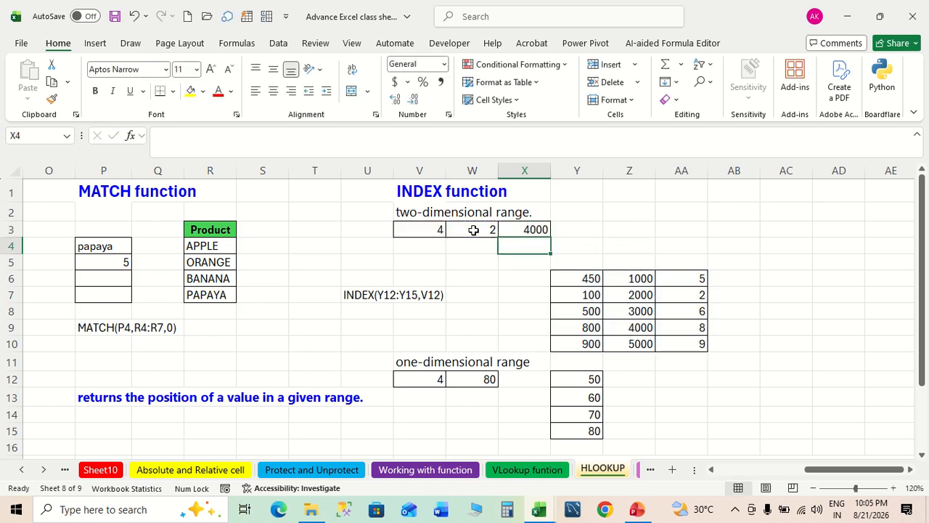
Step: Clear V3:X3, then enter 2 in V3 as the row number and 3 in W3 as the column number
{"action": "left_click", "coordinate": [537, 229]}
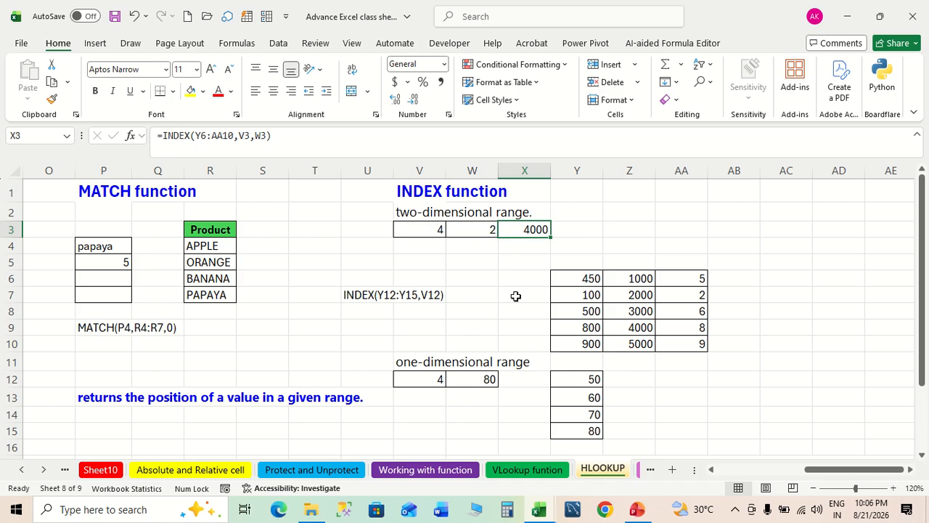
{"action": "key", "text": "Delete"}
{"action": "left_click_drag", "start_coordinate": [436, 231], "coordinate": [470, 232]}
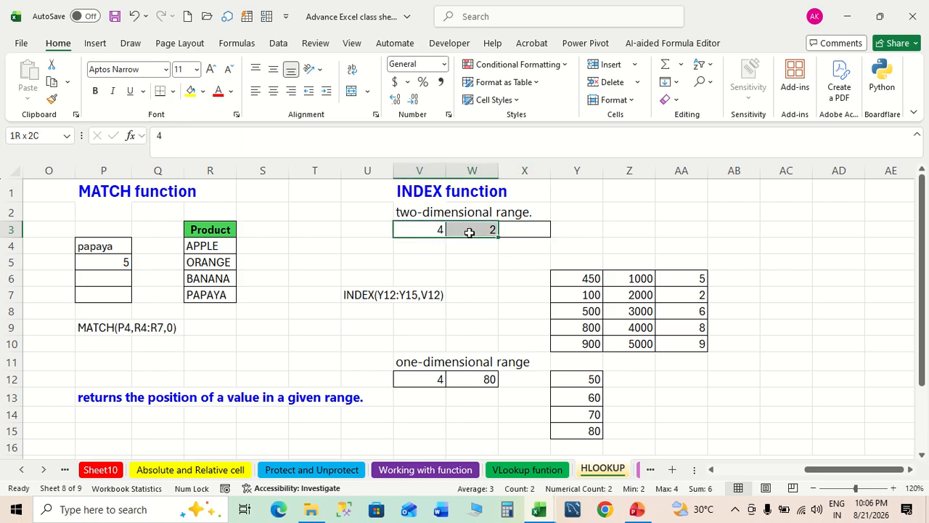
{"action": "key", "text": "Delete"}
{"action": "left_click", "coordinate": [442, 230]}
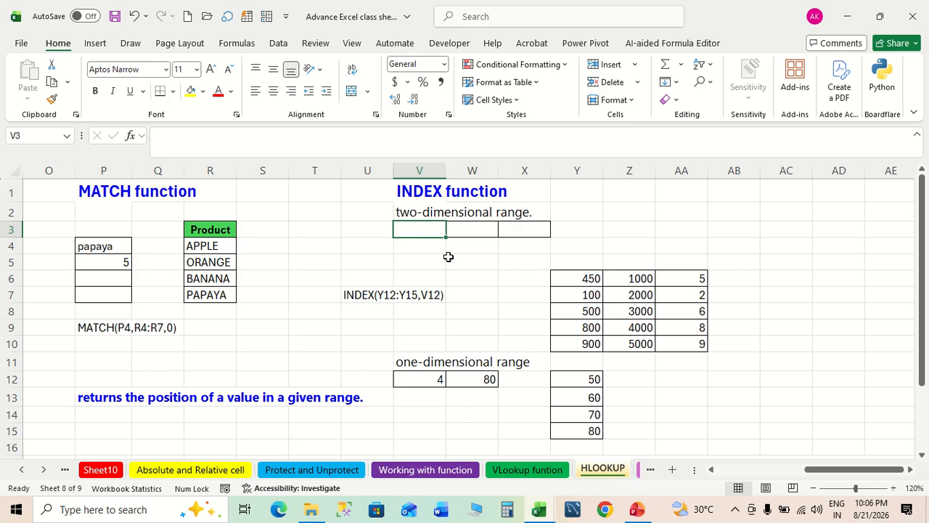
{"action": "type", "text": "2"}
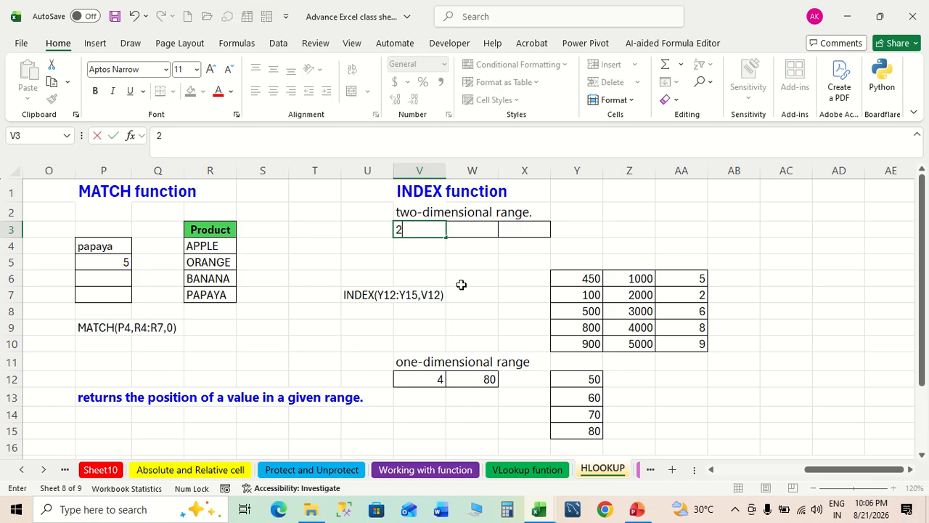
{"action": "left_click", "coordinate": [471, 235]}
{"action": "type", "text": "3"}
{"action": "left_click", "coordinate": [496, 307]}
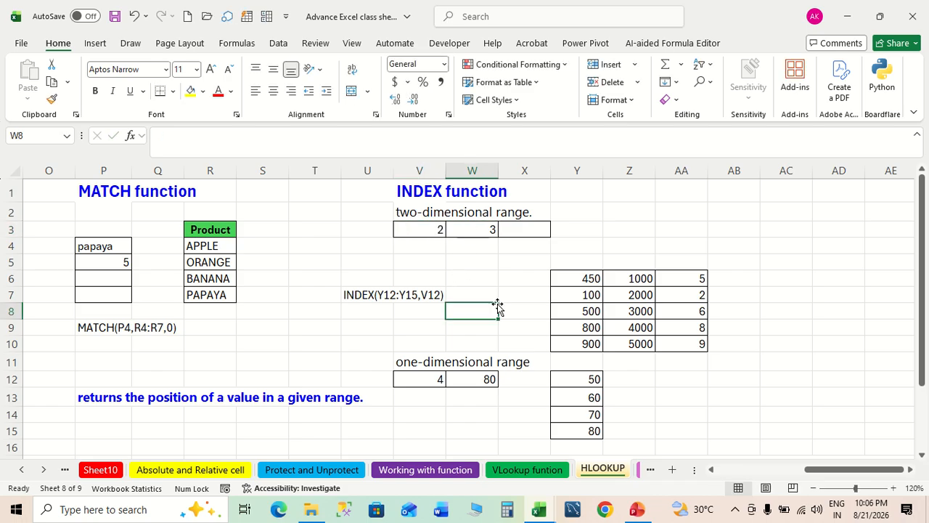
Step: Trace the second row across to the third column in Y6:AA10 to locate the cell the new inputs point to
{"action": "left_click", "coordinate": [439, 230]}
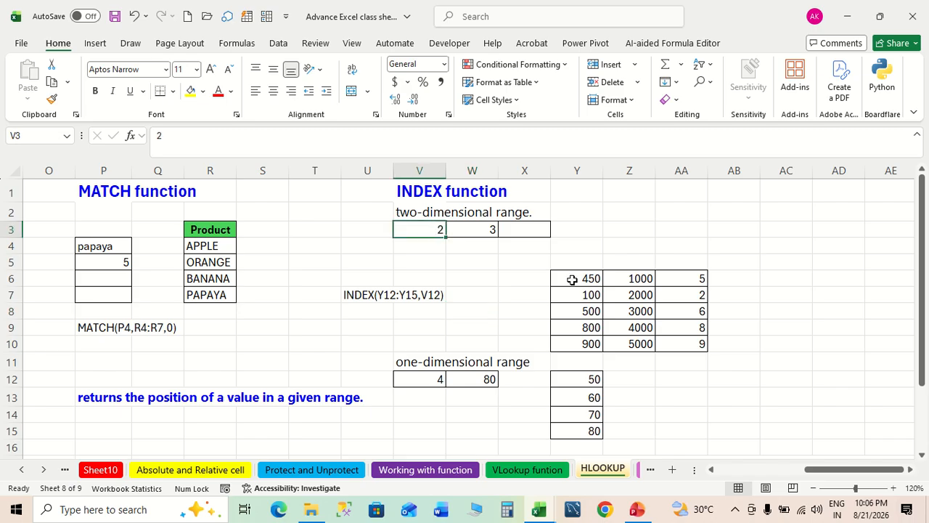
{"action": "left_click", "coordinate": [572, 279]}
{"action": "left_click", "coordinate": [573, 294]}
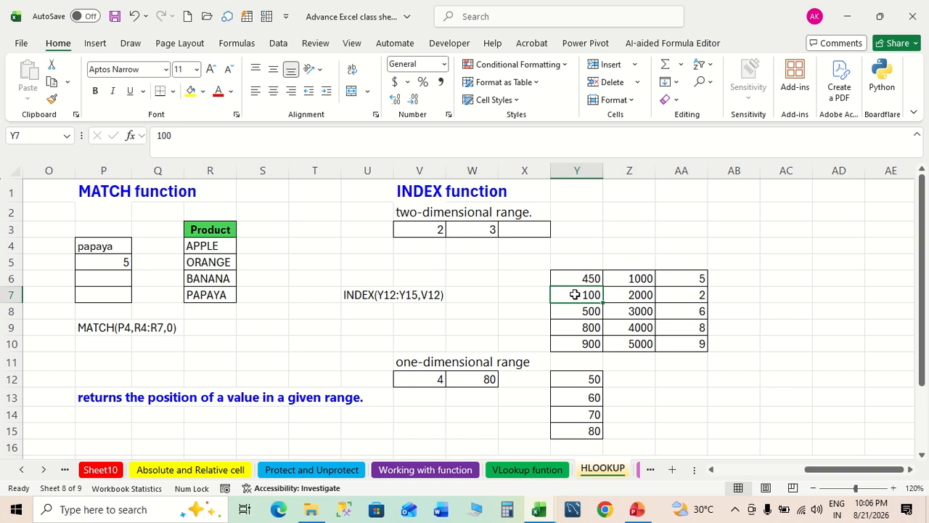
{"action": "left_click", "coordinate": [625, 297]}
{"action": "left_click", "coordinate": [589, 295]}
{"action": "left_click", "coordinate": [643, 303]}
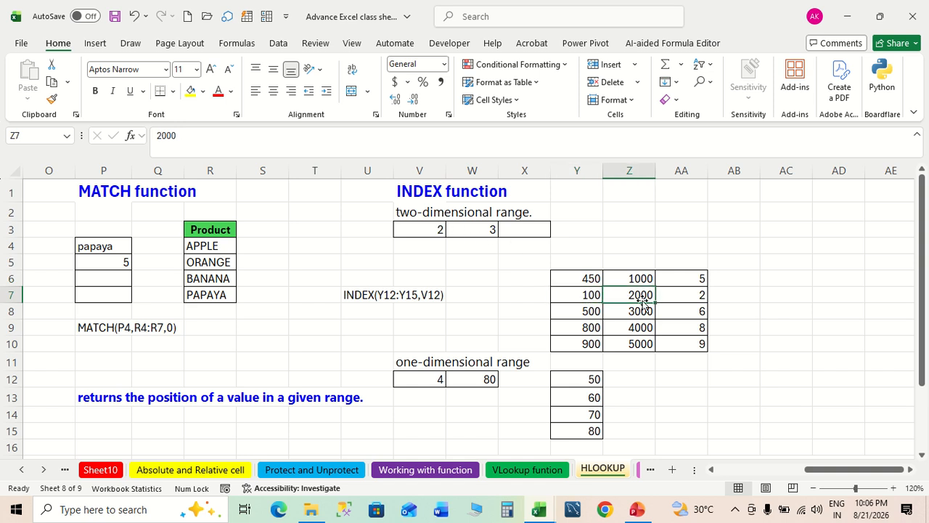
{"action": "left_click", "coordinate": [662, 301]}
Step: Enter =INDEX(Y6:AA10,V3,W3) in X3 to look up the value at the given row and column numbers
{"action": "left_click", "coordinate": [522, 236]}
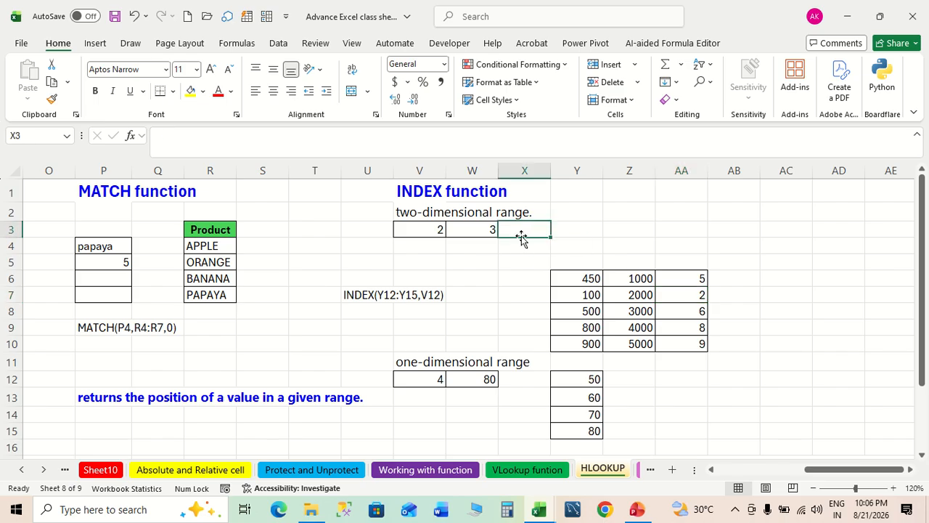
{"action": "type", "text": "="}
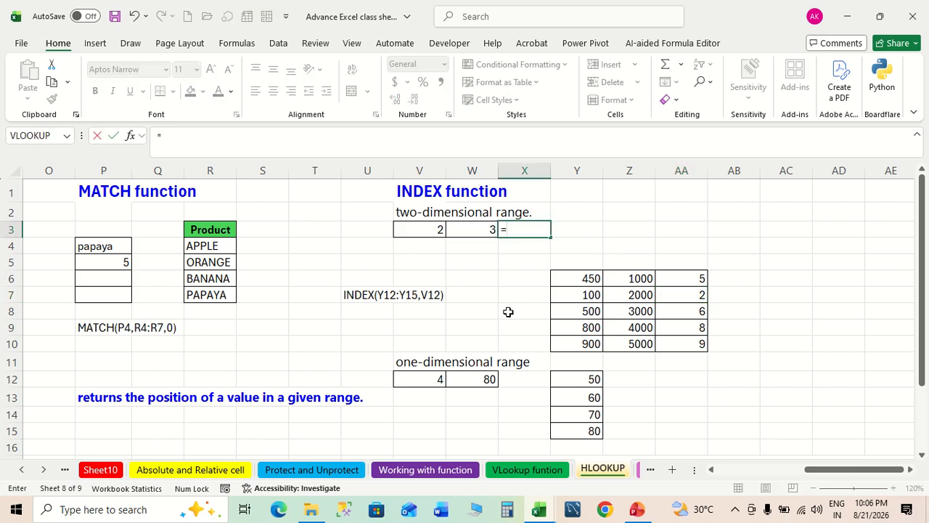
{"action": "type", "text": "ind"}
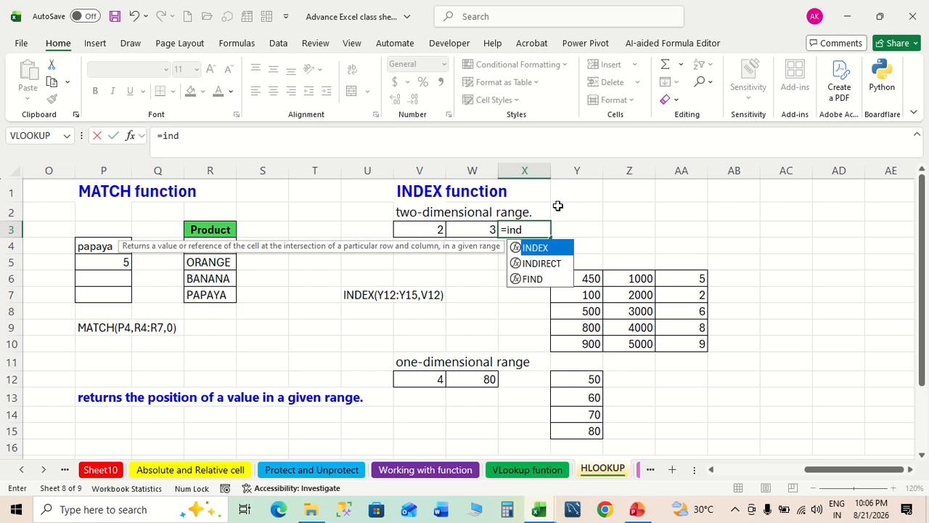
{"action": "double_click", "coordinate": [540, 250]}
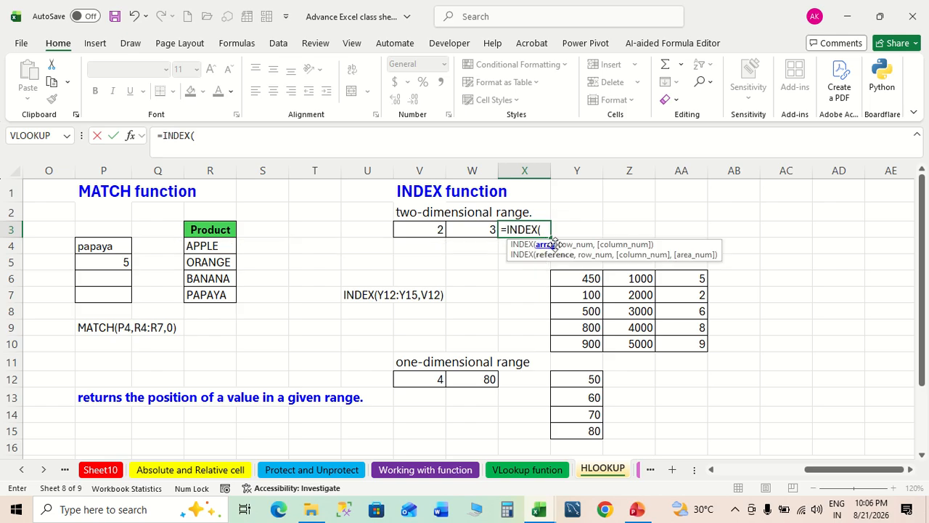
{"action": "left_click_drag", "start_coordinate": [591, 278], "coordinate": [677, 339]}
{"action": "type", "text": ","}
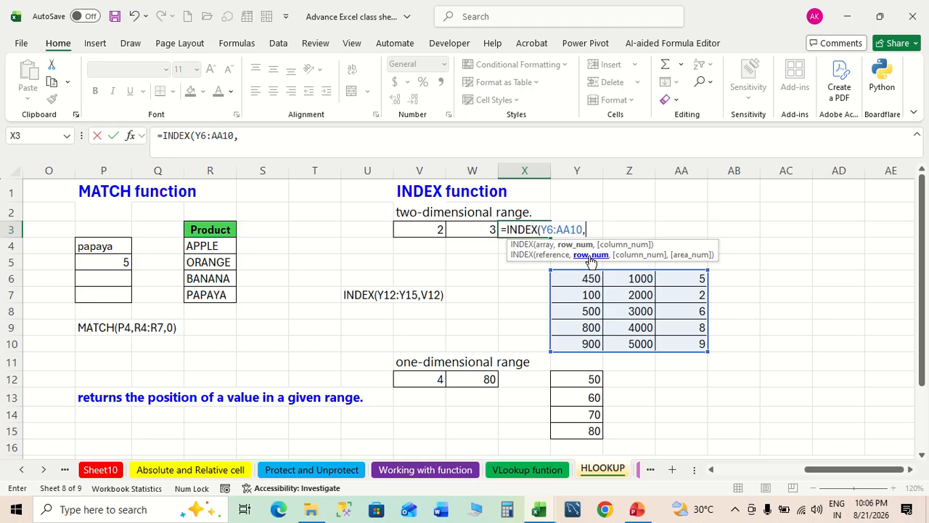
{"action": "left_click", "coordinate": [430, 230]}
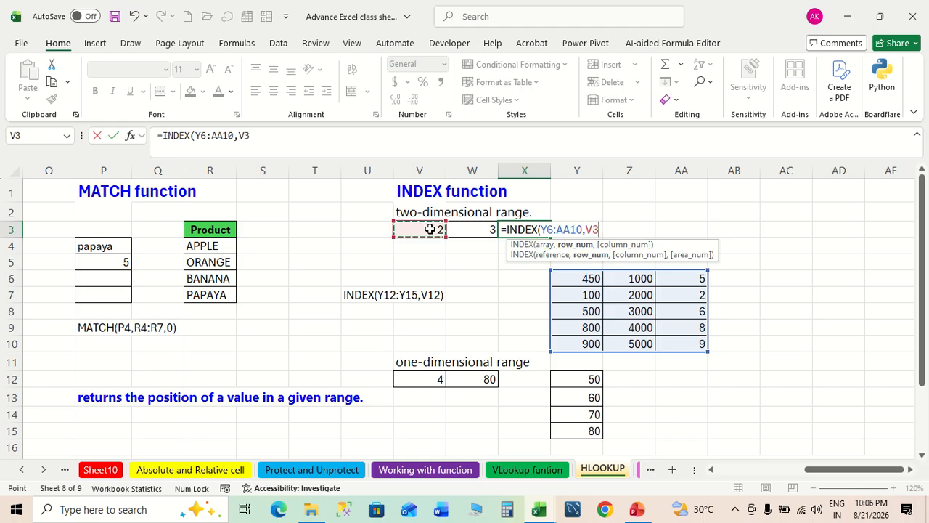
{"action": "type", "text": ","}
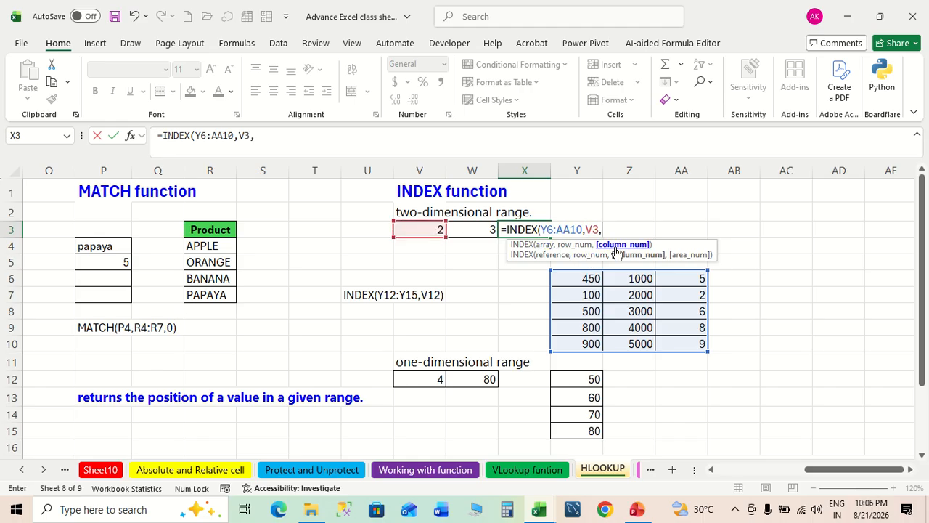
{"action": "left_click", "coordinate": [481, 233]}
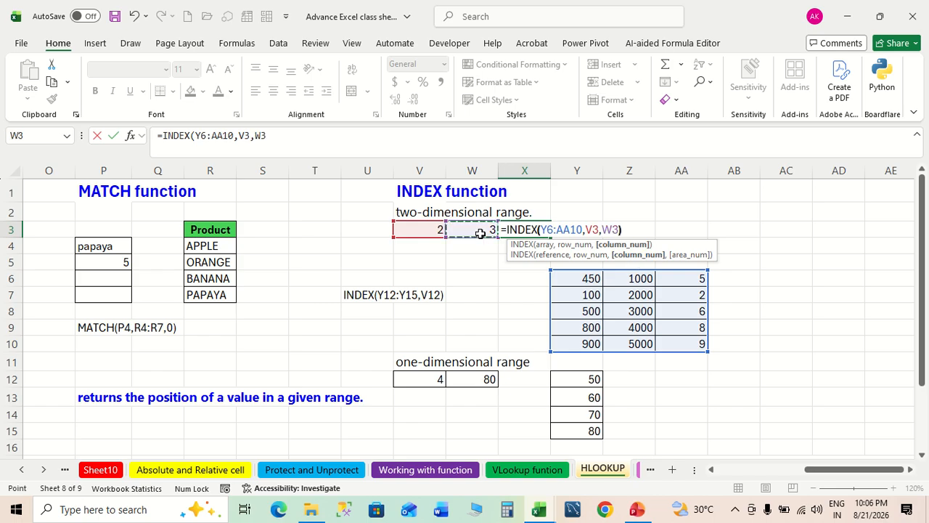
{"action": "key", "text": "Return"}
{"action": "left_click", "coordinate": [530, 229]}
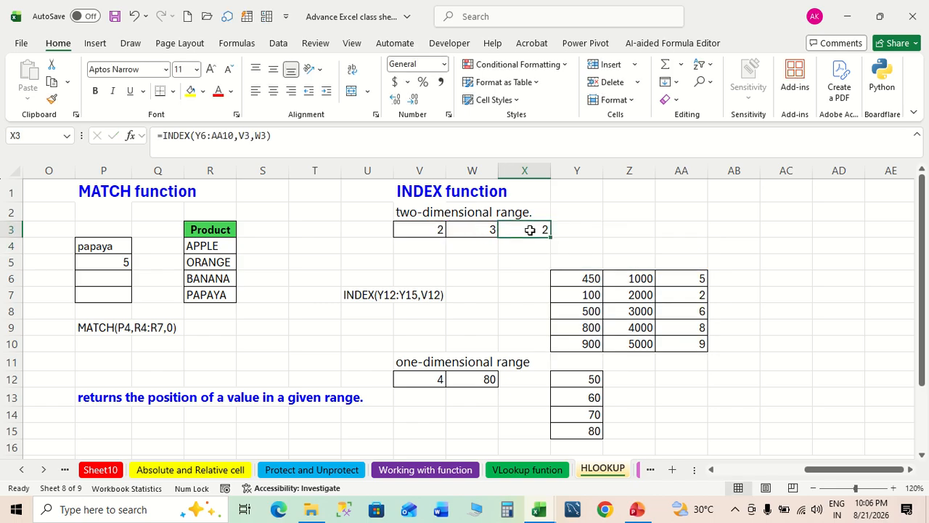
Step: Check the X3 result by following the first column down to row two, then across to AA7
{"action": "left_click", "coordinate": [588, 276]}
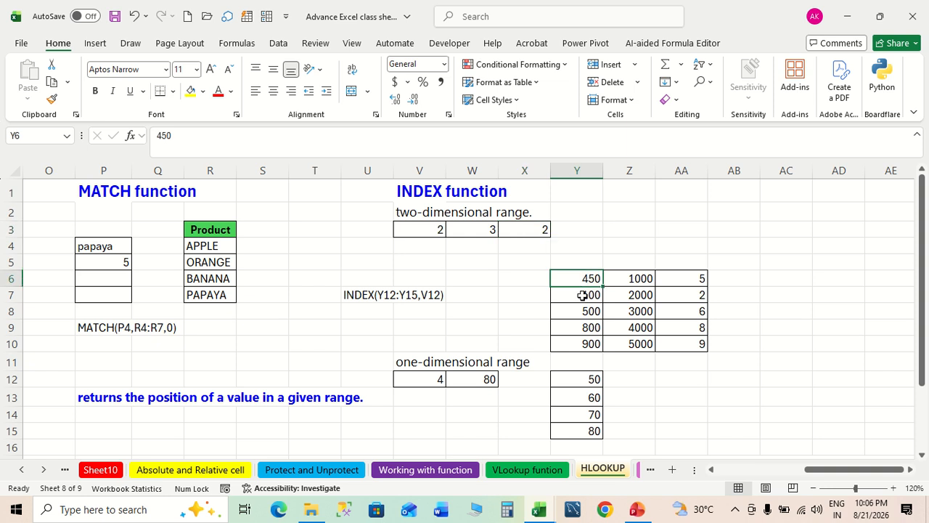
{"action": "left_click", "coordinate": [583, 295]}
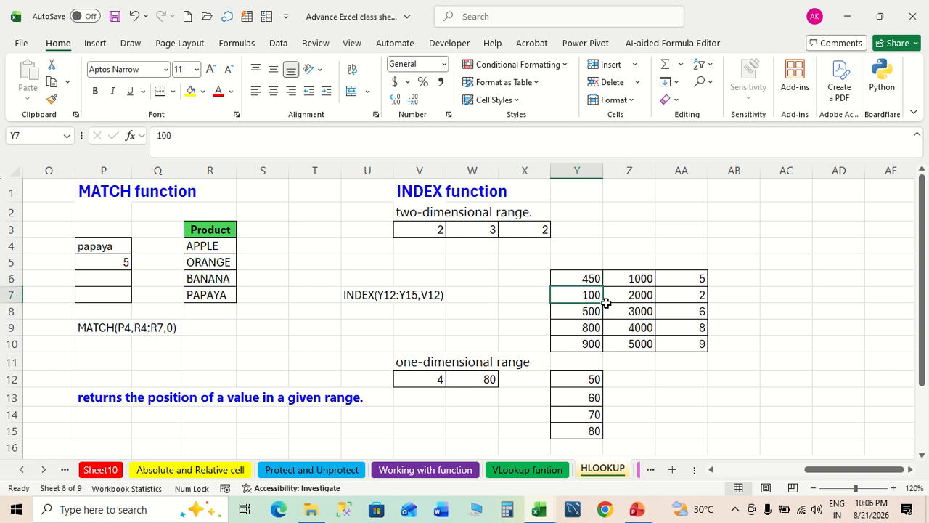
{"action": "left_click", "coordinate": [674, 295]}
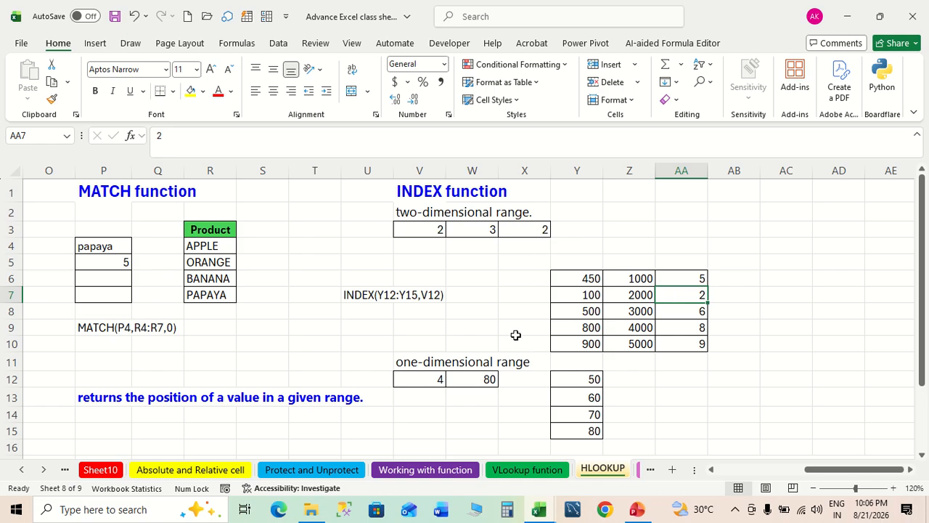
{"action": "scroll", "coordinate": [515, 335], "scroll_direction": "down", "scroll_amount": 5}
{"action": "scroll", "coordinate": [516, 334], "scroll_direction": "up", "scroll_amount": 4}
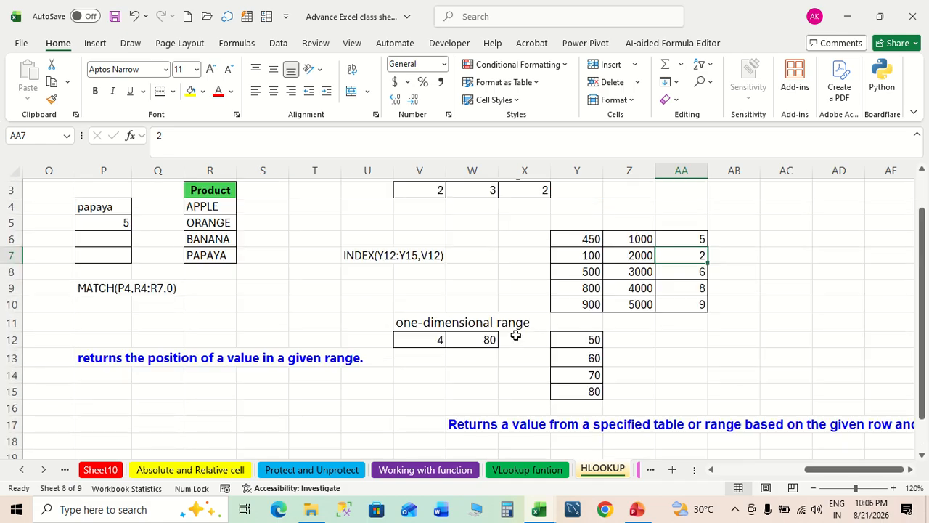
{"action": "scroll", "coordinate": [415, 317], "scroll_direction": "up", "scroll_amount": 1}
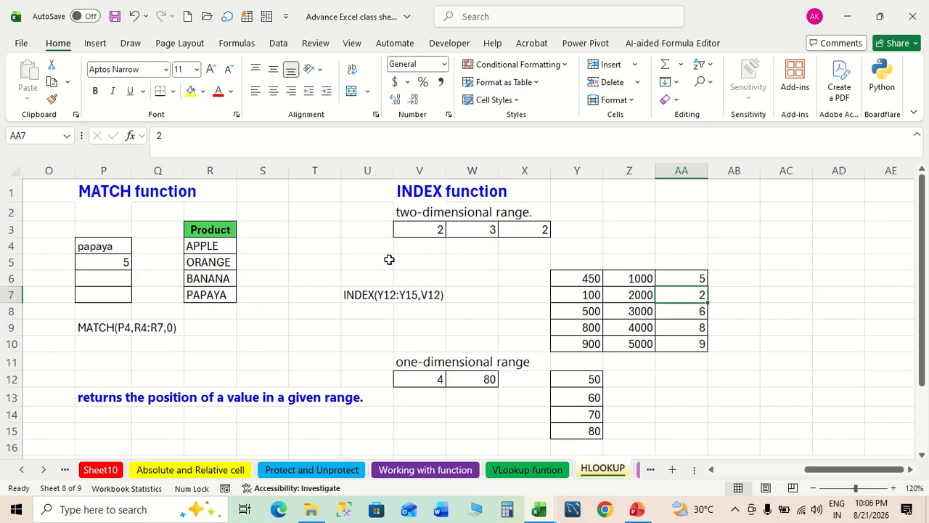
Step: Open the Nested VLOOKUP worksheet and bring its INDEX and MATCH section into view
{"action": "left_click", "coordinate": [43, 469]}
{"action": "left_click", "coordinate": [44, 470]}
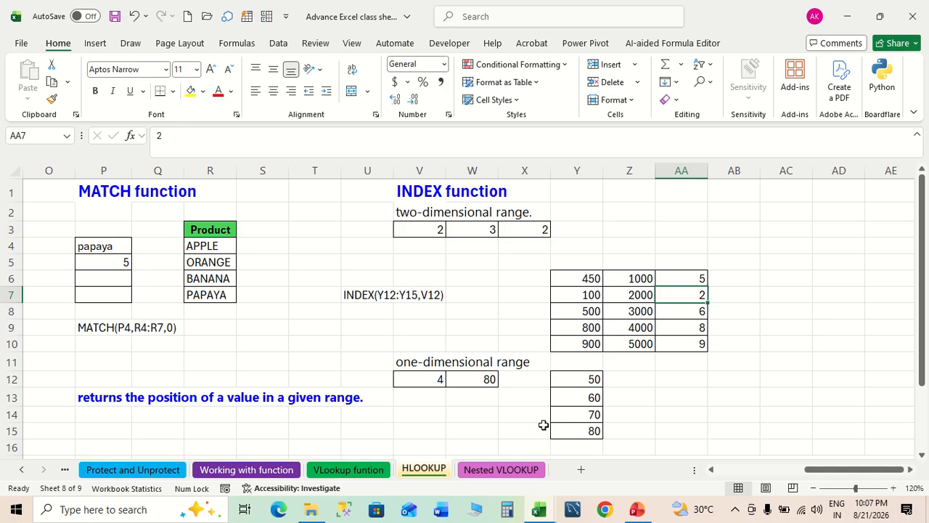
{"action": "scroll", "coordinate": [543, 424], "scroll_direction": "left", "scroll_amount": 5}
{"action": "scroll", "coordinate": [543, 424], "scroll_direction": "left", "scroll_amount": 1}
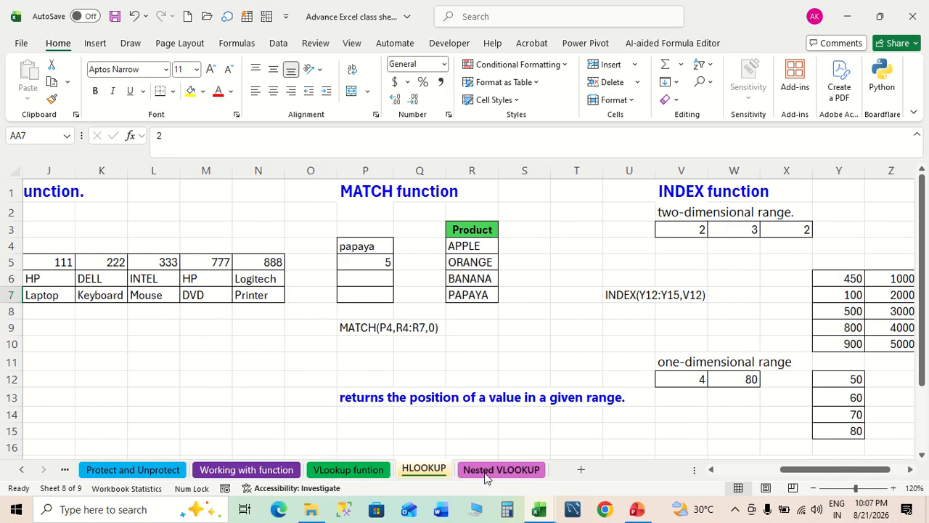
{"action": "left_click", "coordinate": [486, 471]}
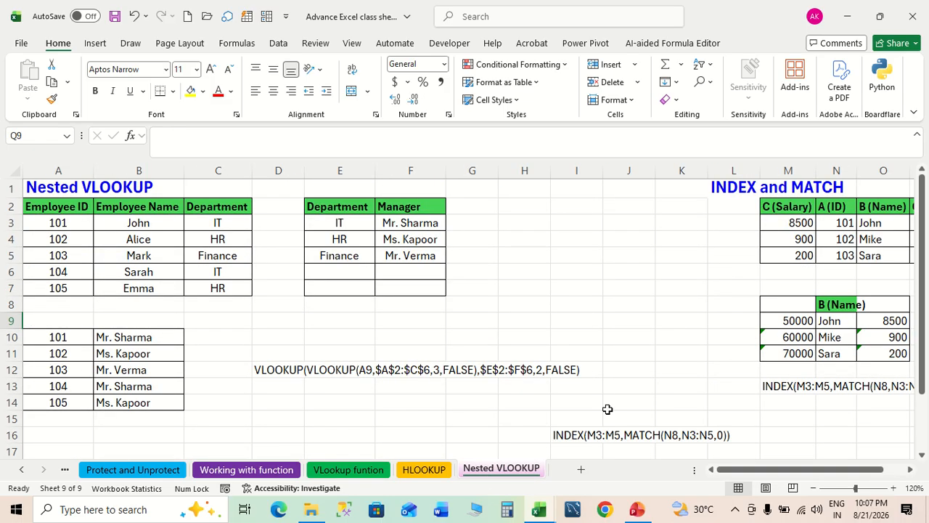
{"action": "scroll", "coordinate": [608, 409], "scroll_direction": "right", "scroll_amount": 4}
{"action": "scroll", "coordinate": [608, 410], "scroll_direction": "right", "scroll_amount": 3}
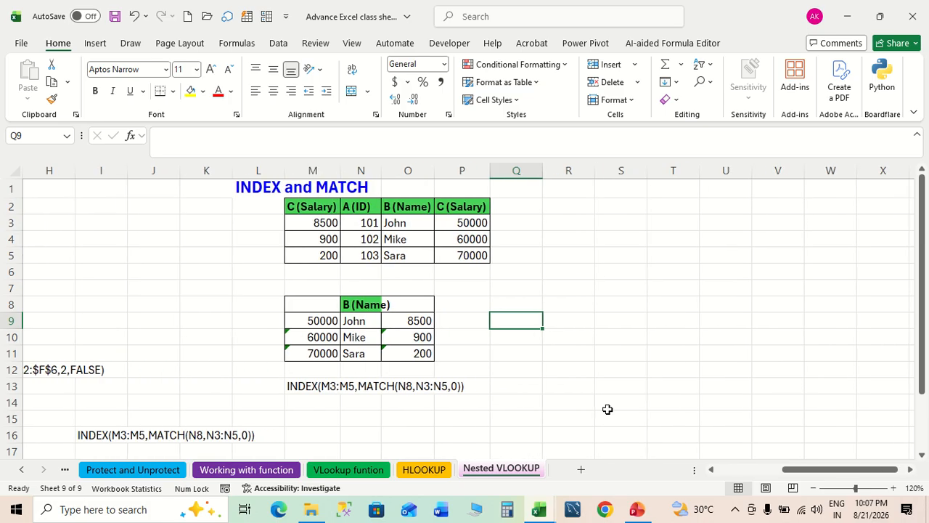
{"action": "scroll", "coordinate": [607, 409], "scroll_direction": "right", "scroll_amount": 2}
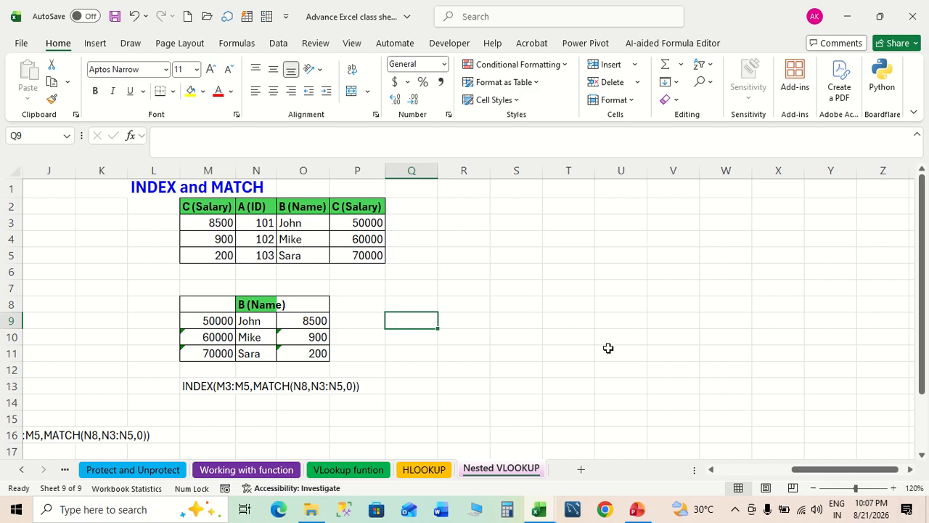
Step: Review the ID, First Name, Last Name and Salary table on the VLookup funtion worksheet, tracing the lookup direction across its columns
{"action": "left_click", "coordinate": [373, 472]}
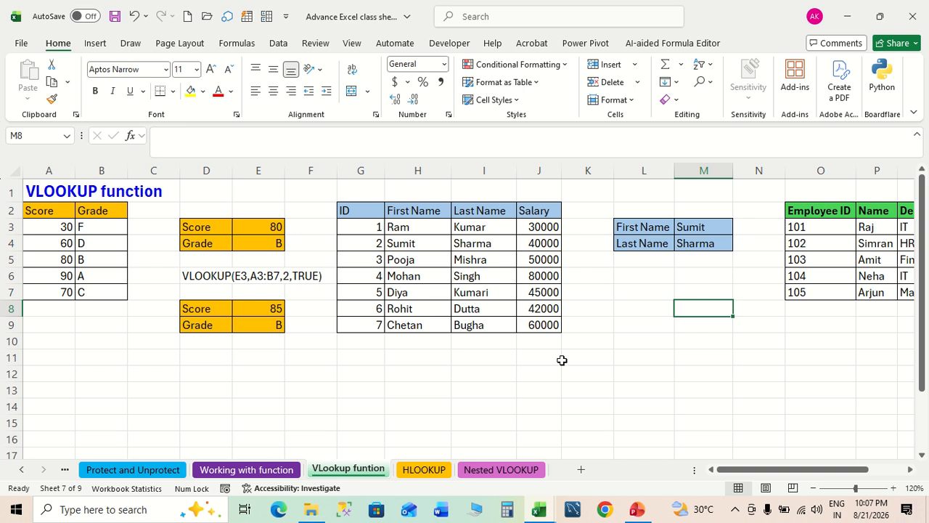
{"action": "left_click", "coordinate": [380, 215]}
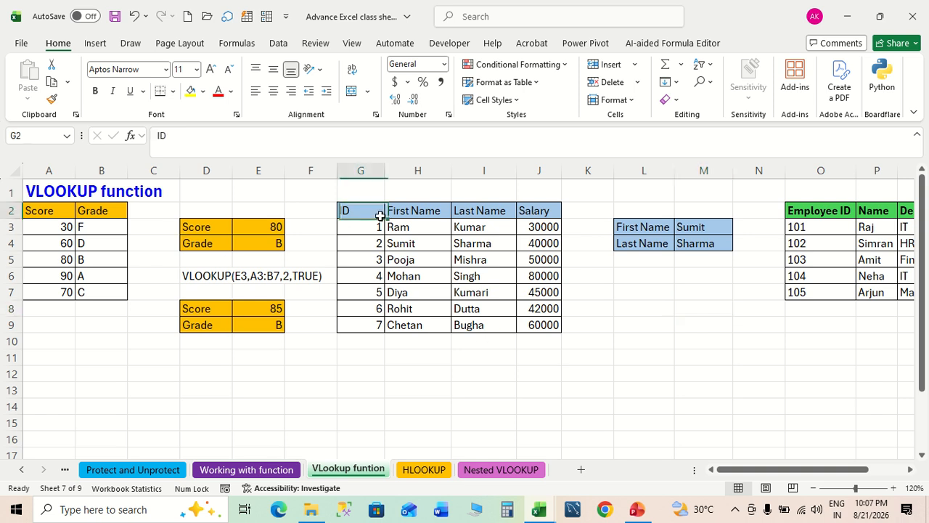
{"action": "left_click_drag", "start_coordinate": [378, 211], "coordinate": [544, 325]}
{"action": "left_click_drag", "start_coordinate": [552, 209], "coordinate": [254, 243]}
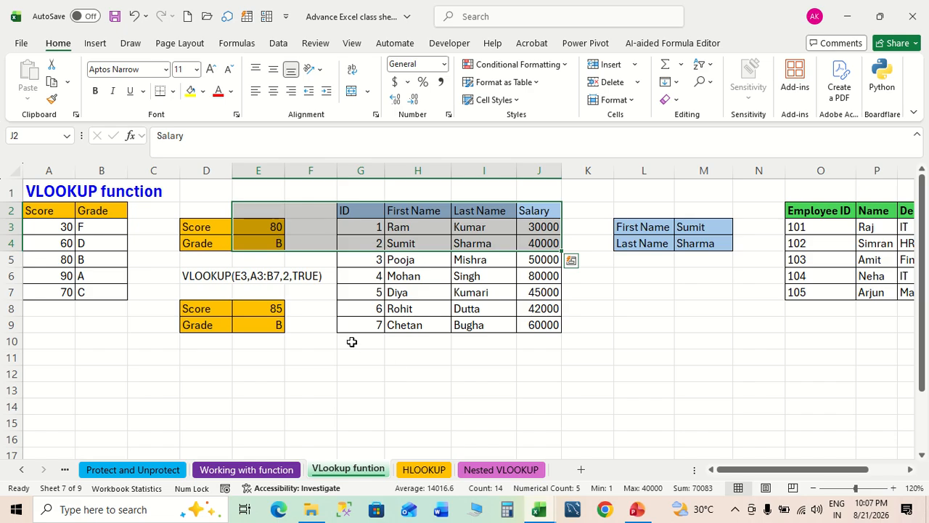
{"action": "left_click", "coordinate": [370, 213]}
{"action": "left_click_drag", "start_coordinate": [370, 213], "coordinate": [583, 205]}
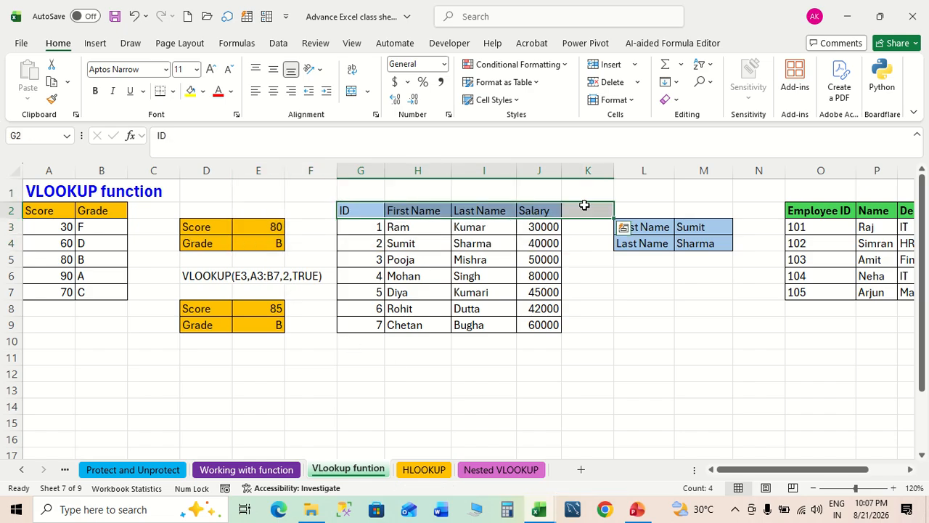
{"action": "left_click", "coordinate": [576, 347]}
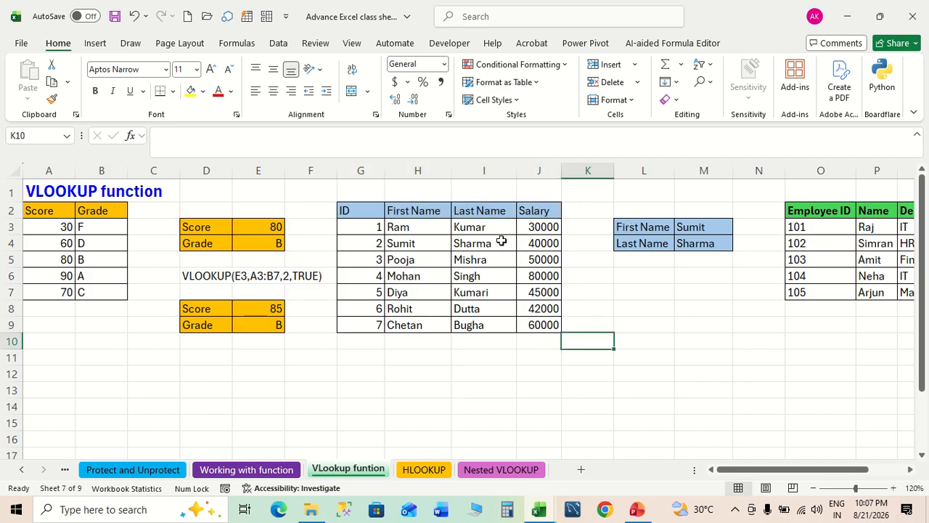
Step: Return to the Nested VLOOKUP worksheet and examine row 3 of the INDEX and MATCH table and the existing formula in O9
{"action": "left_click", "coordinate": [510, 470]}
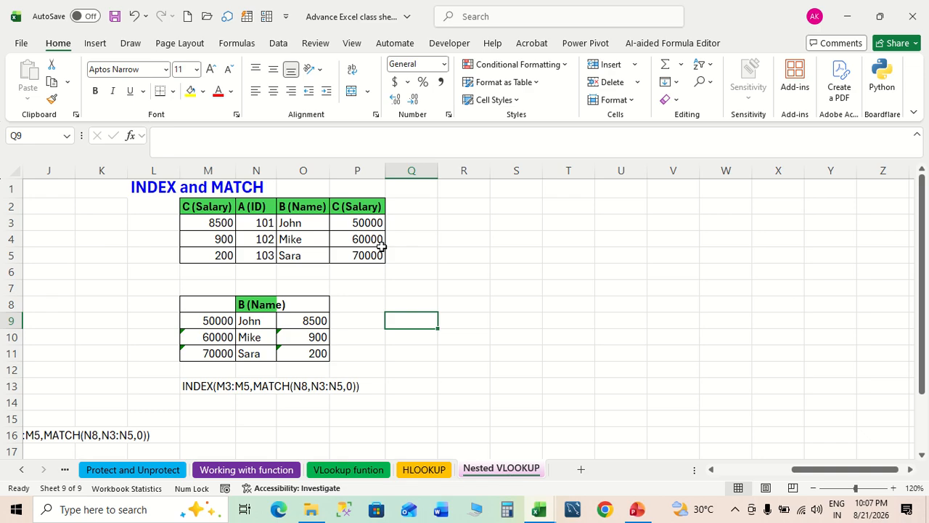
{"action": "left_click", "coordinate": [269, 218]}
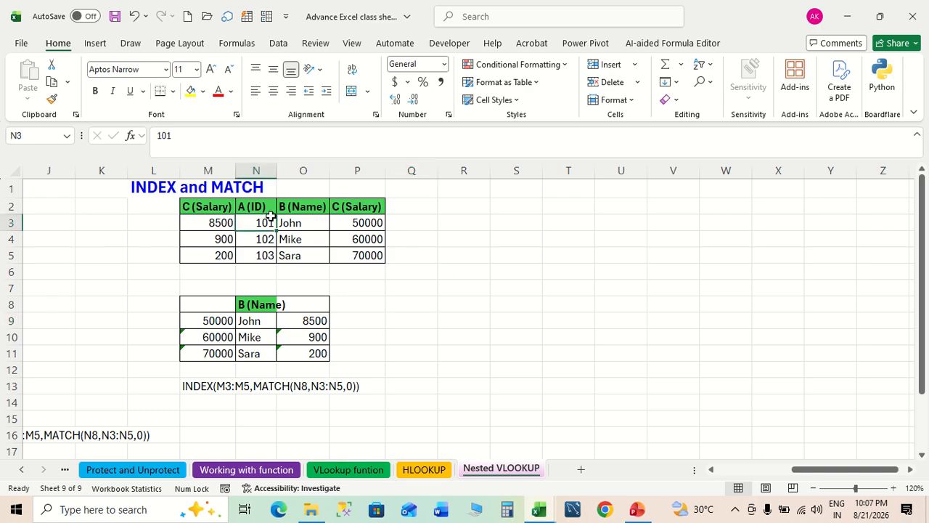
{"action": "left_click_drag", "start_coordinate": [269, 218], "coordinate": [160, 231]}
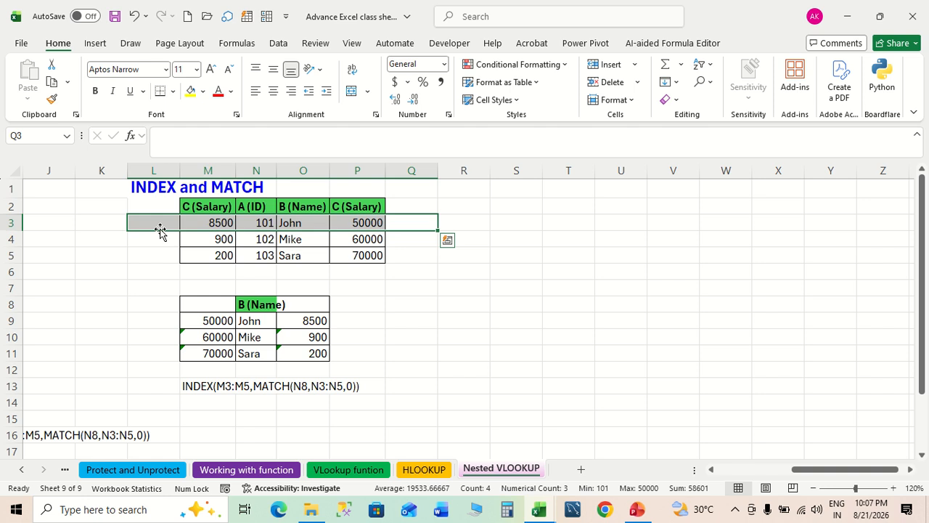
{"action": "left_click", "coordinate": [436, 299]}
{"action": "left_click", "coordinate": [249, 320]}
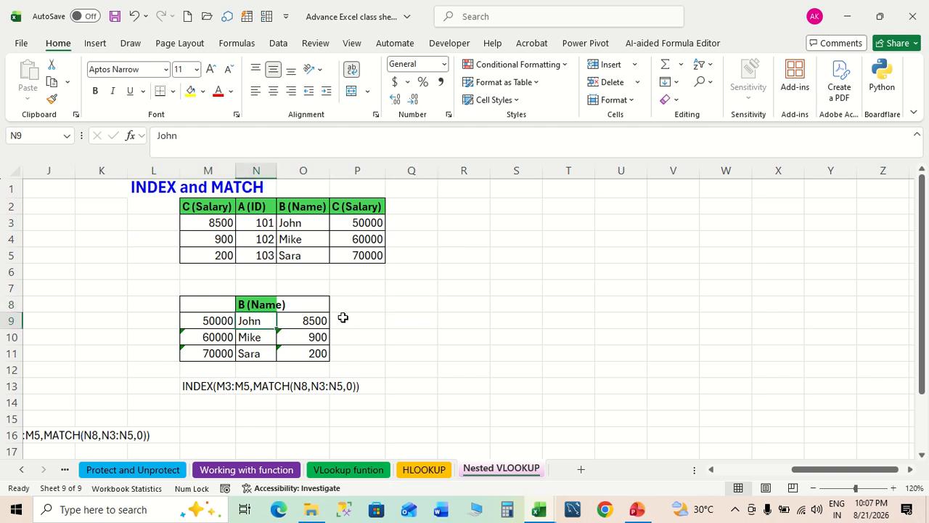
{"action": "left_click", "coordinate": [312, 321]}
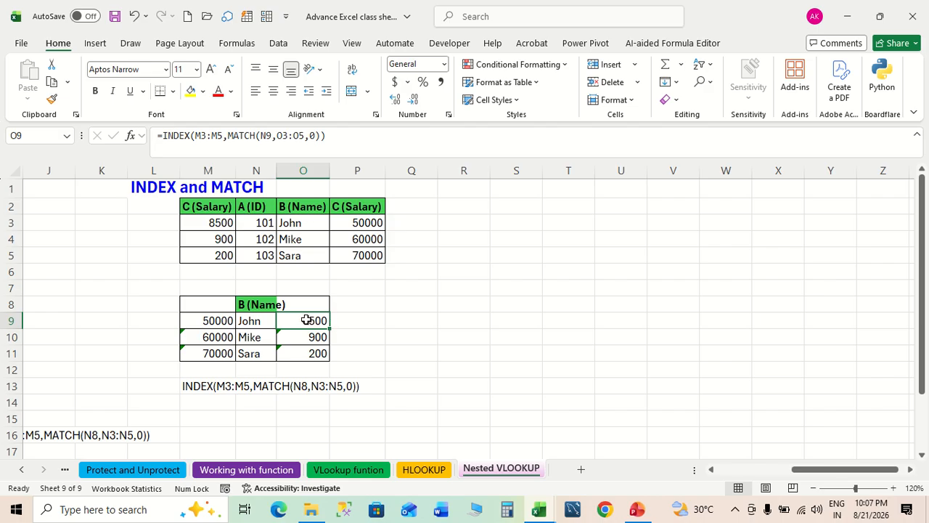
Step: Clear the formulas in O9:O11 and M9:M11, and widen column N to fit the B (Name) heading
{"action": "left_click_drag", "start_coordinate": [307, 320], "coordinate": [308, 354]}
{"action": "key", "text": "Delete"}
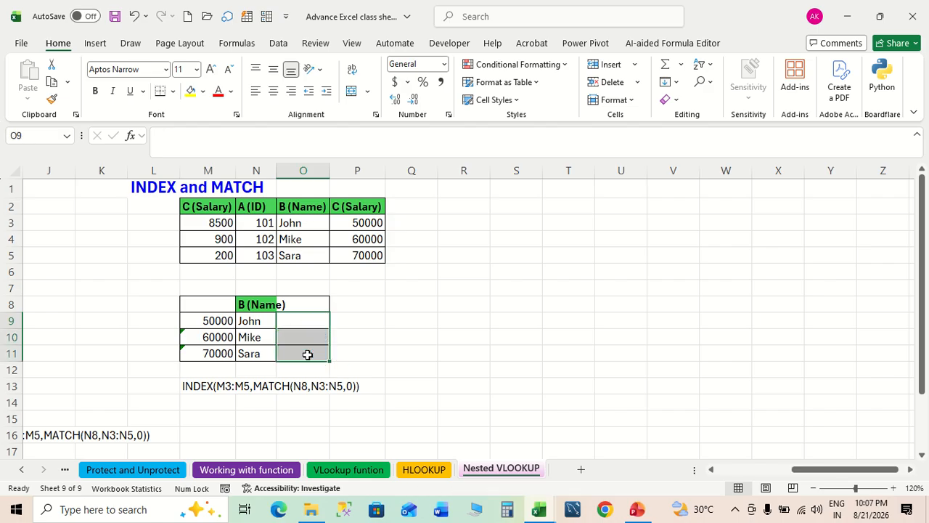
{"action": "left_click_drag", "start_coordinate": [216, 320], "coordinate": [216, 352]}
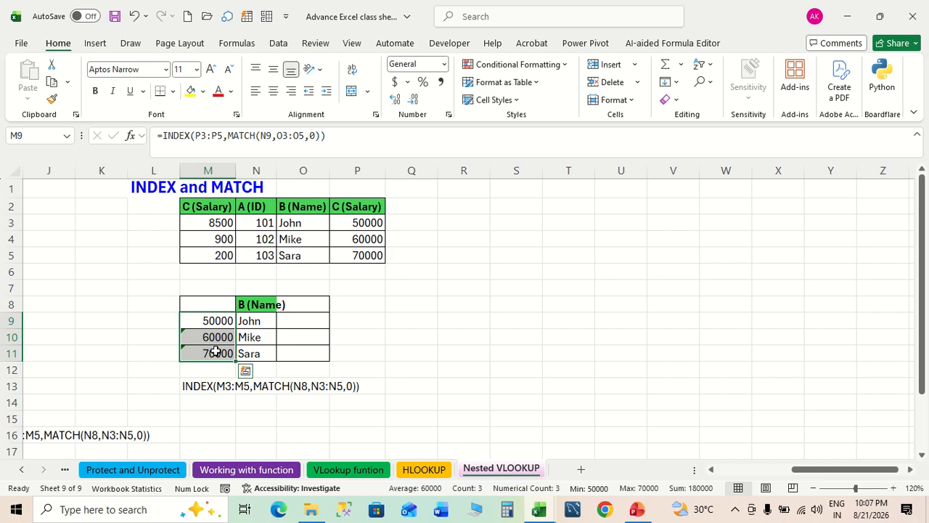
{"action": "key", "text": "Delete"}
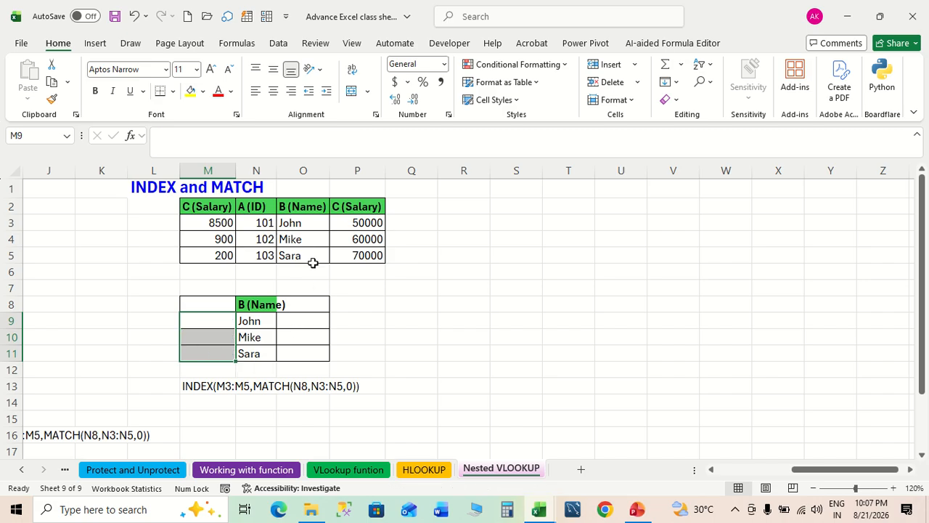
{"action": "left_click_drag", "start_coordinate": [276, 172], "coordinate": [287, 176]}
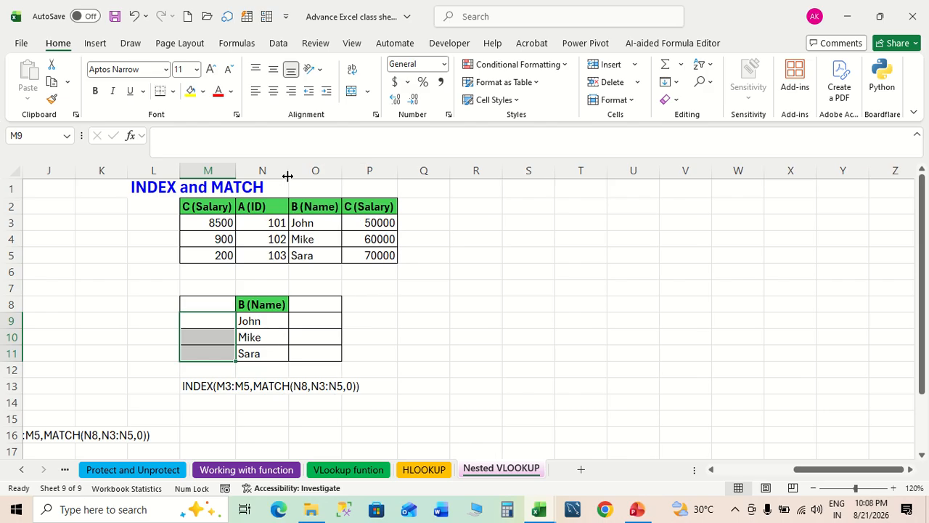
{"action": "left_click", "coordinate": [427, 307]}
Step: Compare the B (Name) column in O2:O5 with the lookup names in N8:N11
{"action": "left_click_drag", "start_coordinate": [322, 207], "coordinate": [322, 255]}
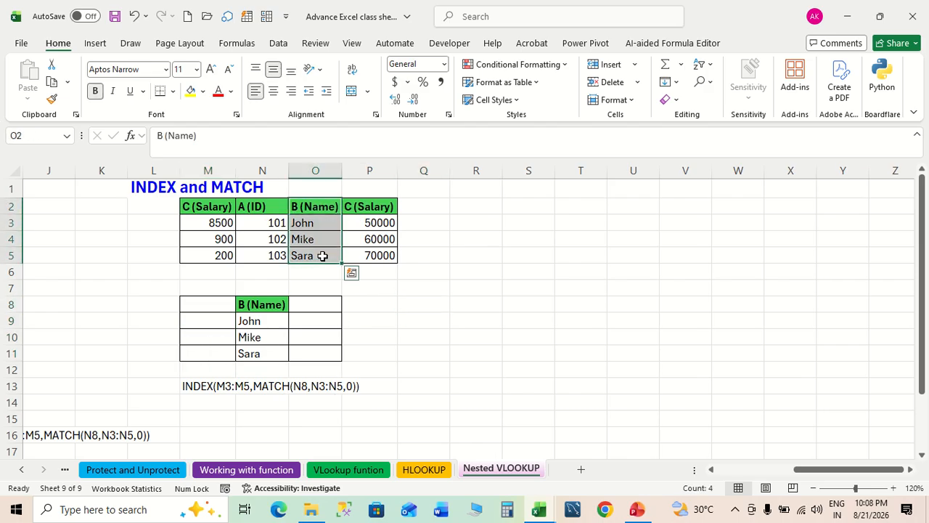
{"action": "left_click", "coordinate": [261, 307]}
{"action": "left_click_drag", "start_coordinate": [261, 307], "coordinate": [251, 353]}
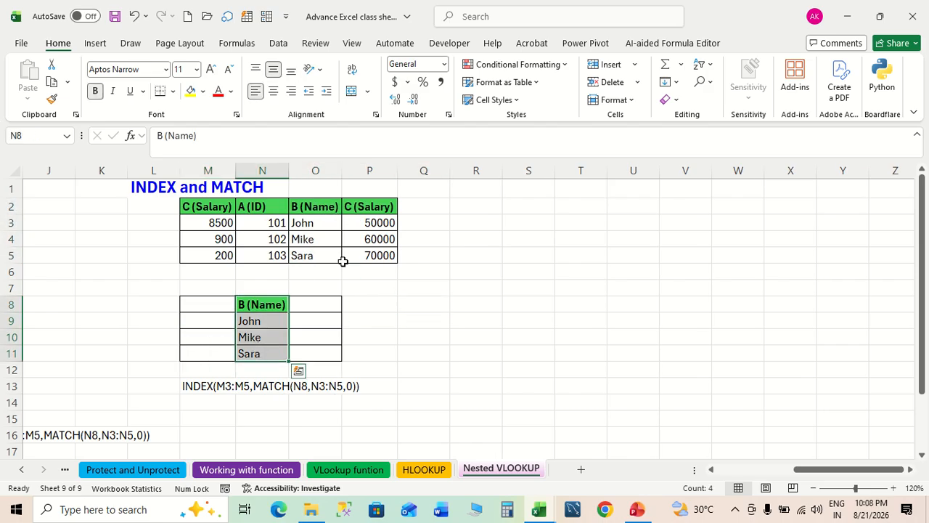
Step: Compare the lookup direction from the B (Name) column to the salaries in O2:P5 with the reverse direction across M2:O5
{"action": "left_click_drag", "start_coordinate": [328, 210], "coordinate": [369, 255]}
{"action": "left_click", "coordinate": [307, 210]}
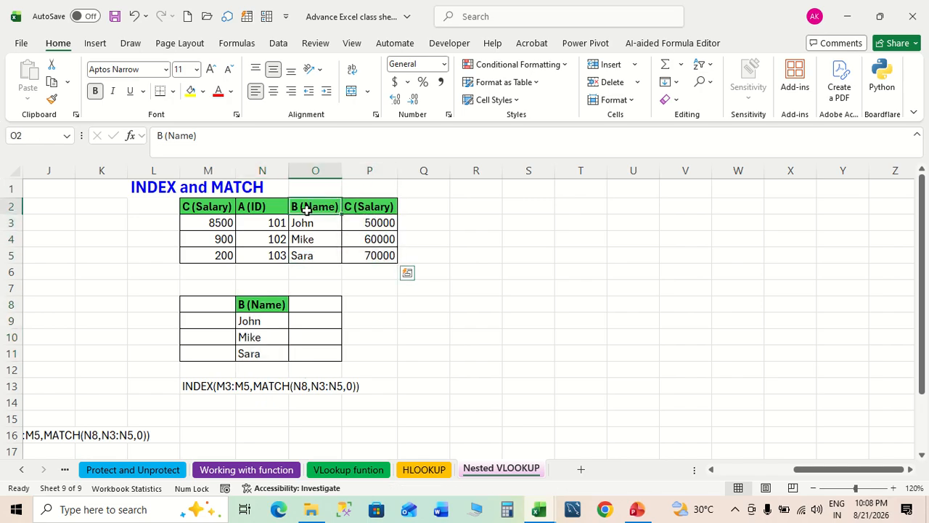
{"action": "left_click_drag", "start_coordinate": [307, 210], "coordinate": [216, 251]}
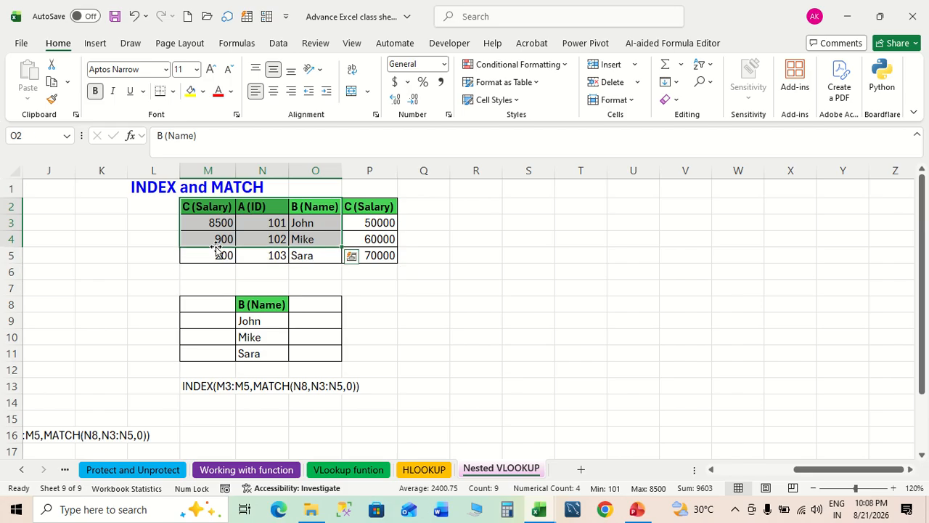
{"action": "left_click", "coordinate": [317, 205]}
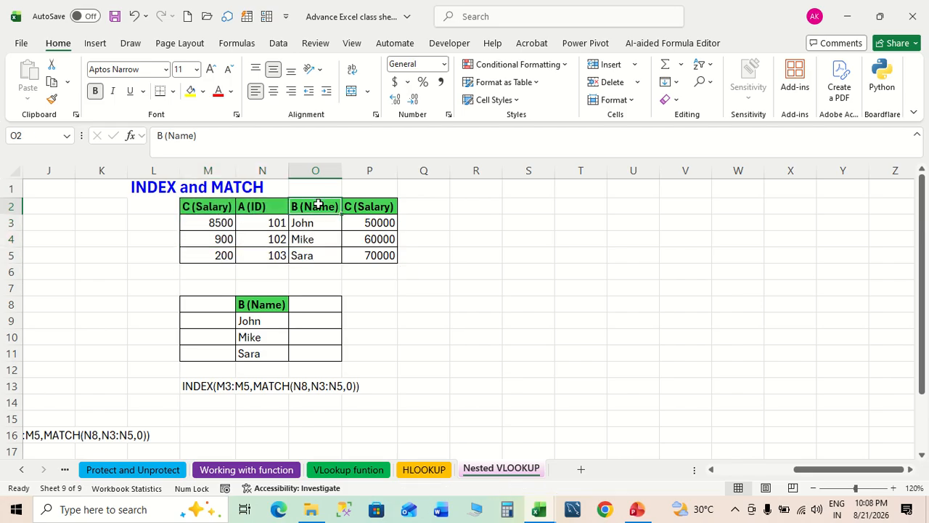
{"action": "left_click_drag", "start_coordinate": [317, 205], "coordinate": [371, 256]}
{"action": "left_click_drag", "start_coordinate": [318, 206], "coordinate": [212, 260]}
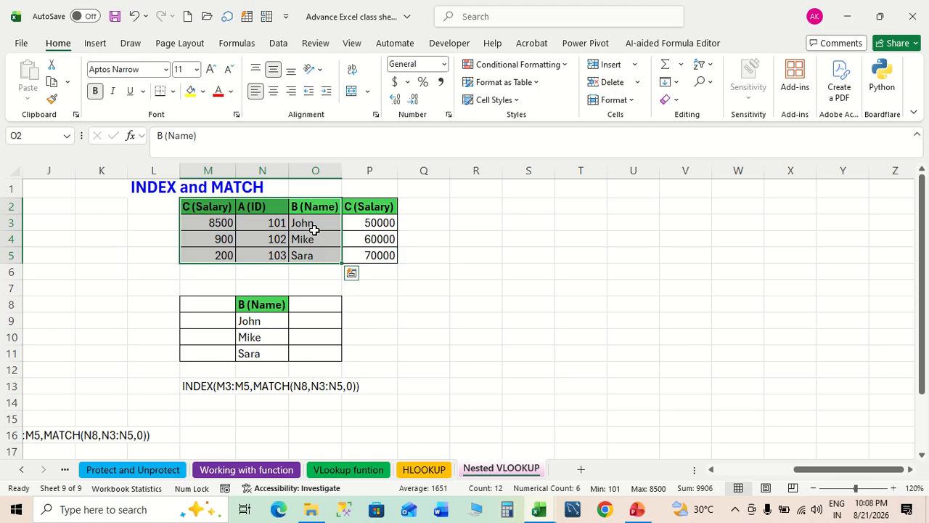
{"action": "left_click_drag", "start_coordinate": [314, 209], "coordinate": [378, 265]}
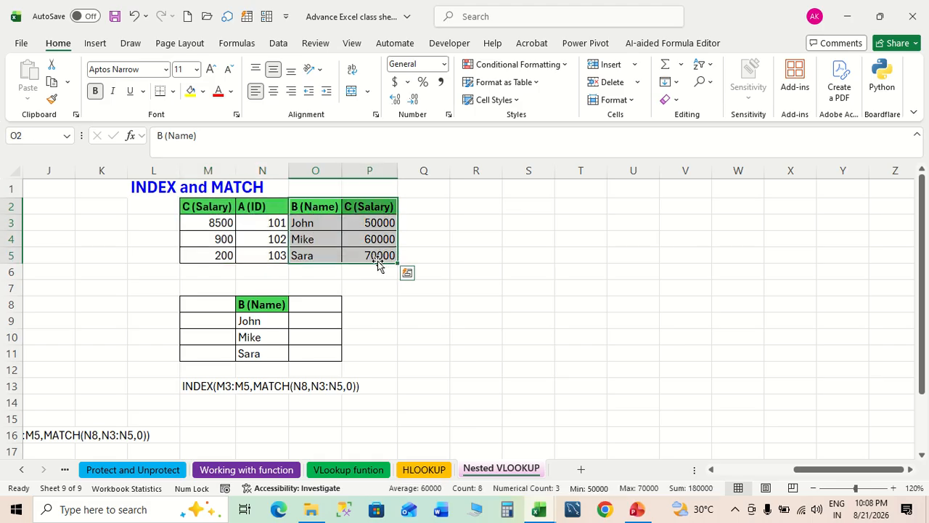
Step: Begin a formula in cell O9, beside the first lookup name
{"action": "left_click", "coordinate": [323, 321]}
{"action": "type", "text": "="}
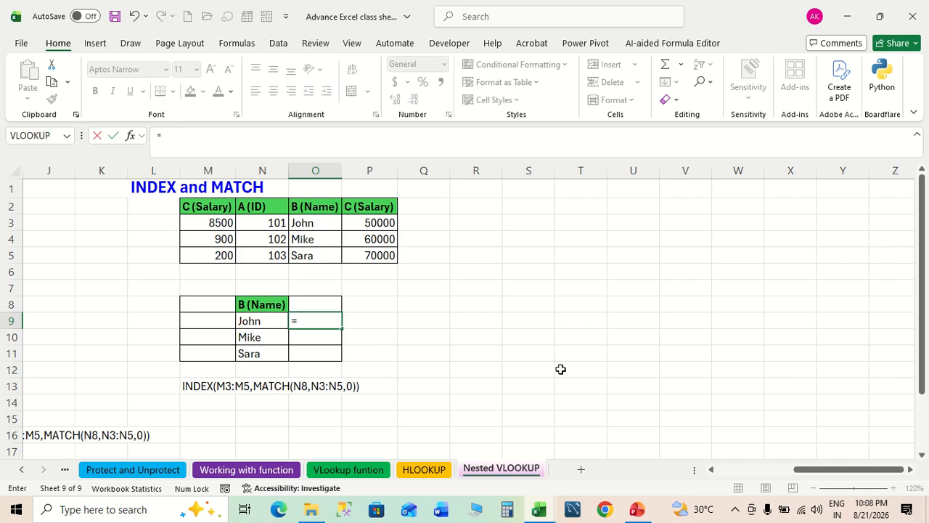
{"action": "type", "text": "mat"}
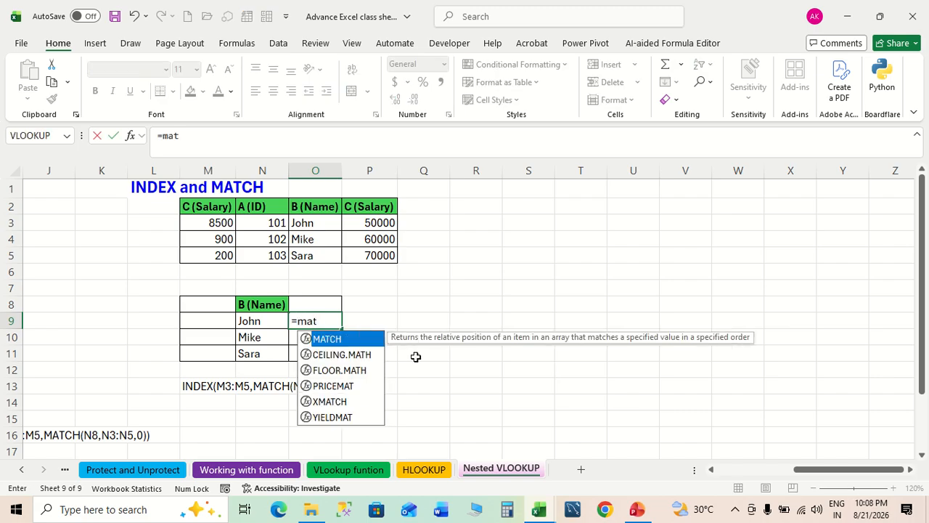
{"action": "key", "text": "BackSpace"}
{"action": "key", "text": "BackSpace"}
{"action": "key", "text": "BackSpace"}
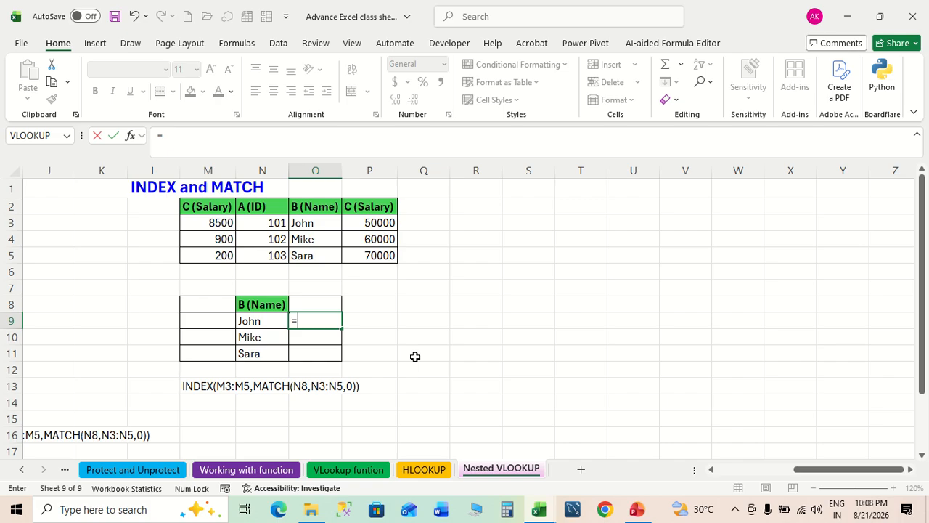
Step: Add the INDEX function to the O9 formula with P2:P5 as its array
{"action": "type", "text": "ind"}
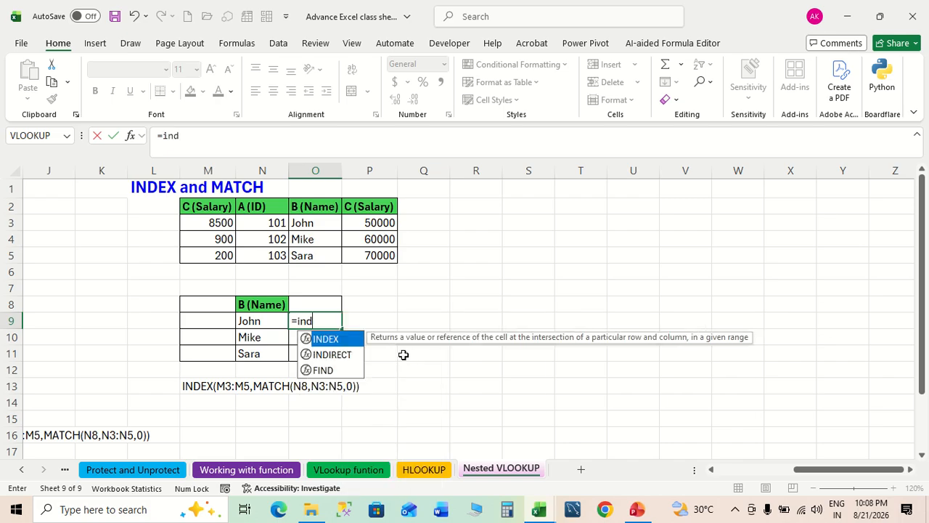
{"action": "double_click", "coordinate": [349, 340]}
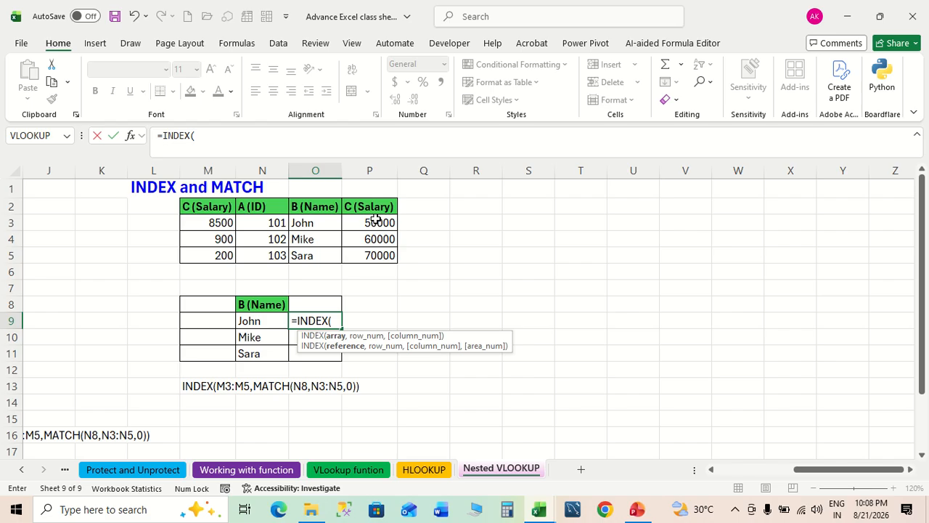
{"action": "left_click_drag", "start_coordinate": [374, 208], "coordinate": [378, 254]}
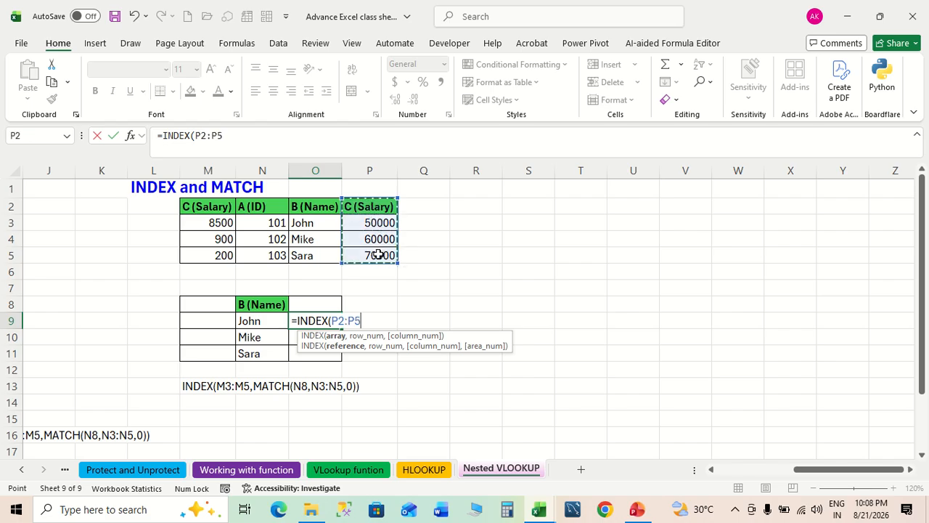
{"action": "type", "text": ","}
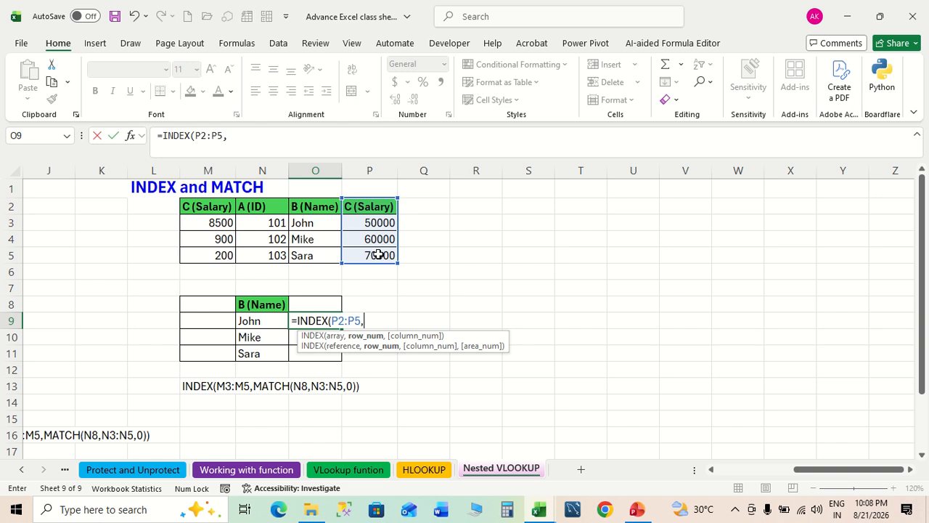
Step: Complete the O9 formula with MATCH(N9,O2:O5,0) as the row number, and fill it down to O11
{"action": "type", "text": "mat"}
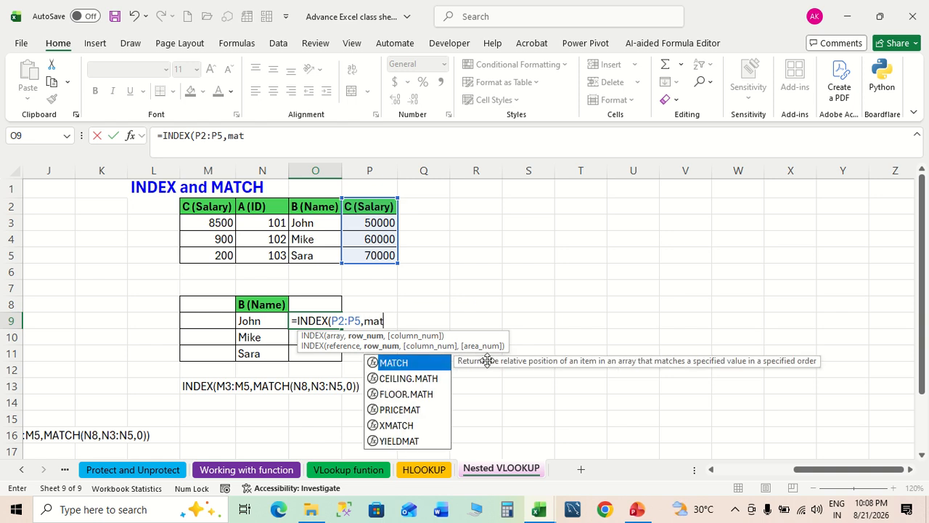
{"action": "double_click", "coordinate": [401, 363]}
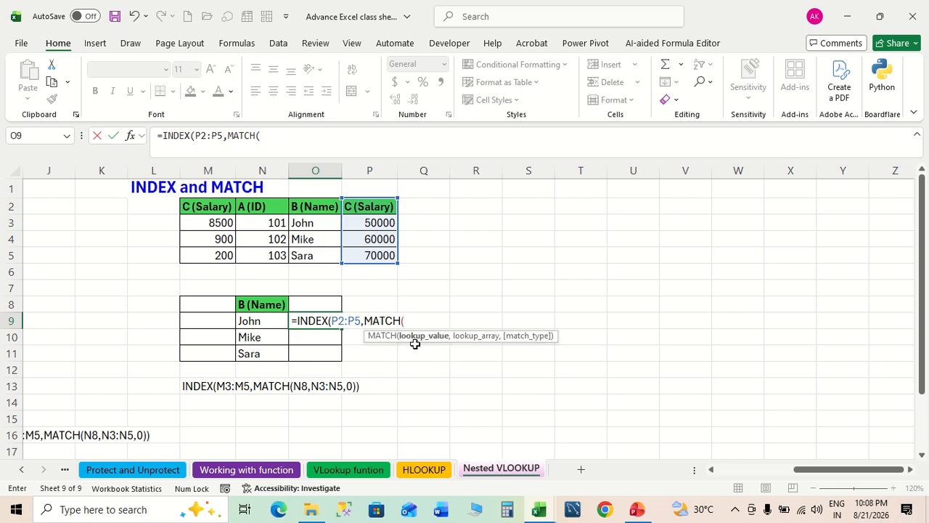
{"action": "left_click", "coordinate": [247, 320]}
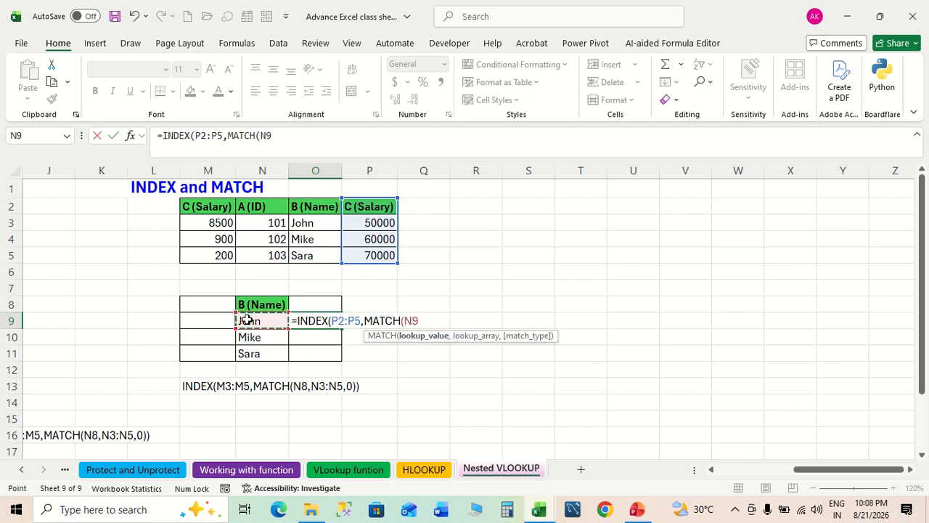
{"action": "type", "text": ","}
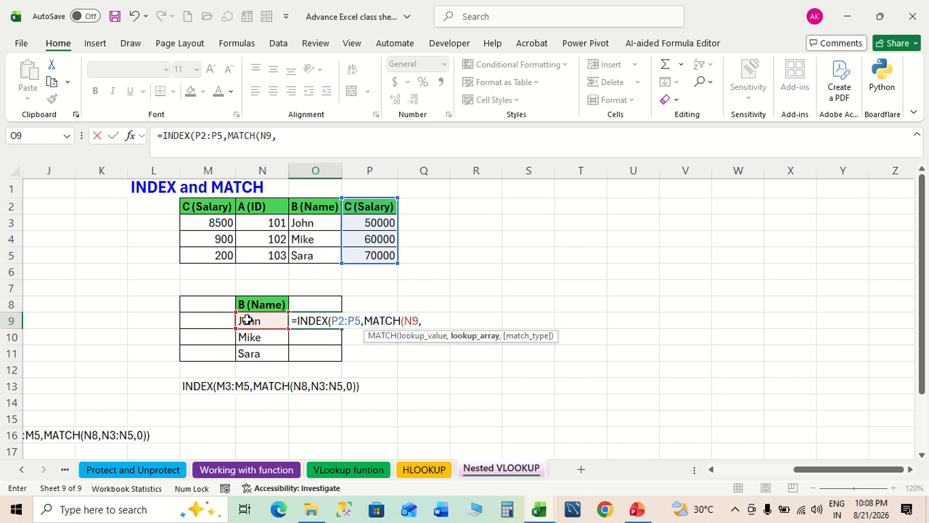
{"action": "left_click", "coordinate": [316, 203]}
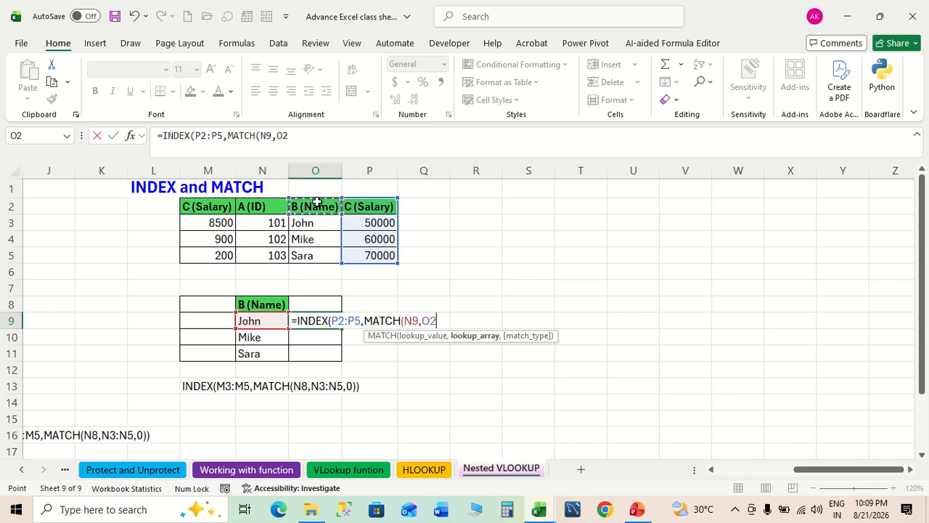
{"action": "left_click_drag", "start_coordinate": [317, 205], "coordinate": [318, 257]}
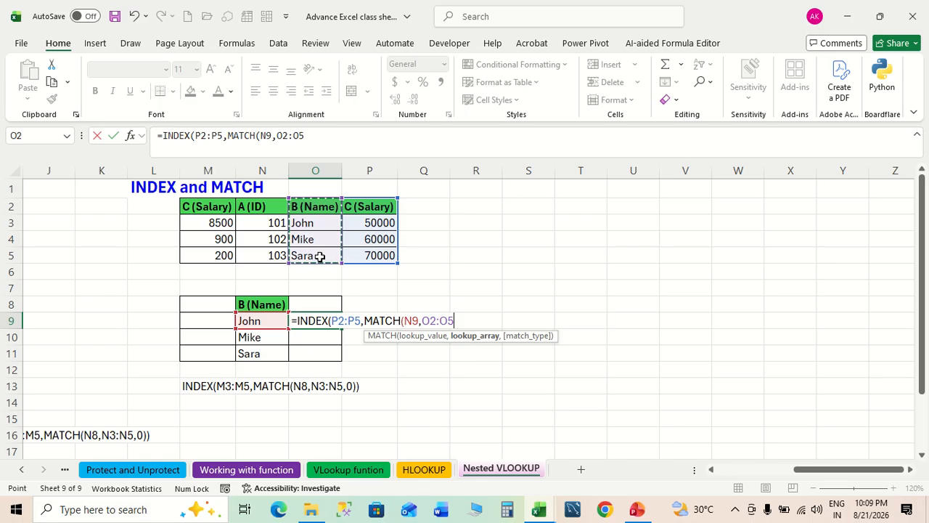
{"action": "type", "text": ","}
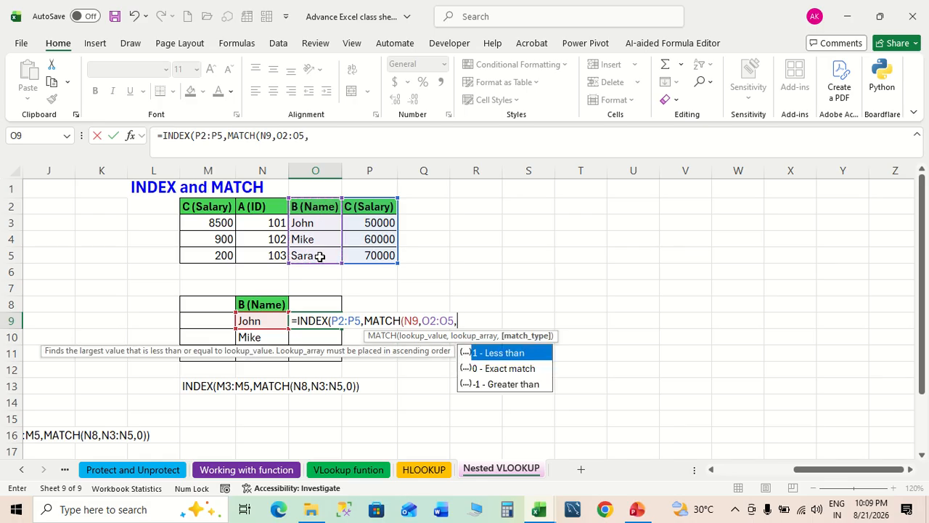
{"action": "type", "text": "0))"}
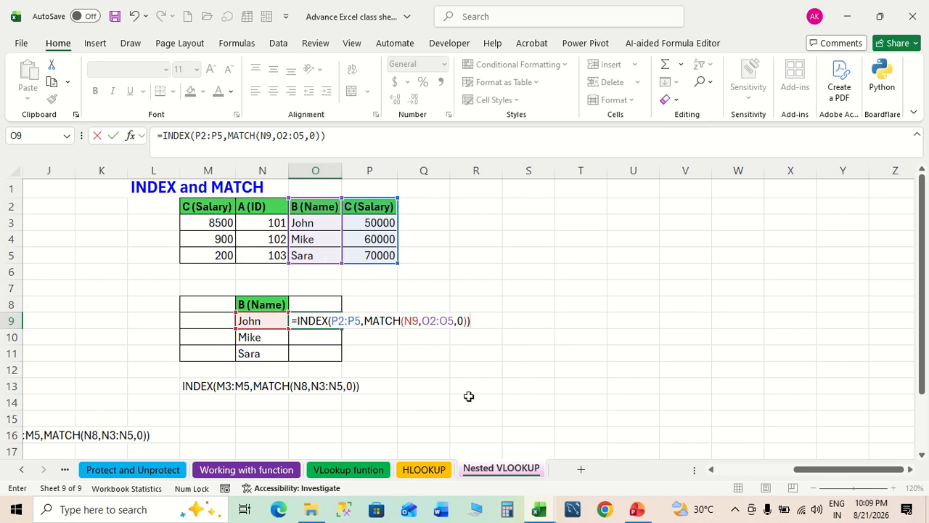
{"action": "key", "text": "Return"}
{"action": "left_click", "coordinate": [313, 321]}
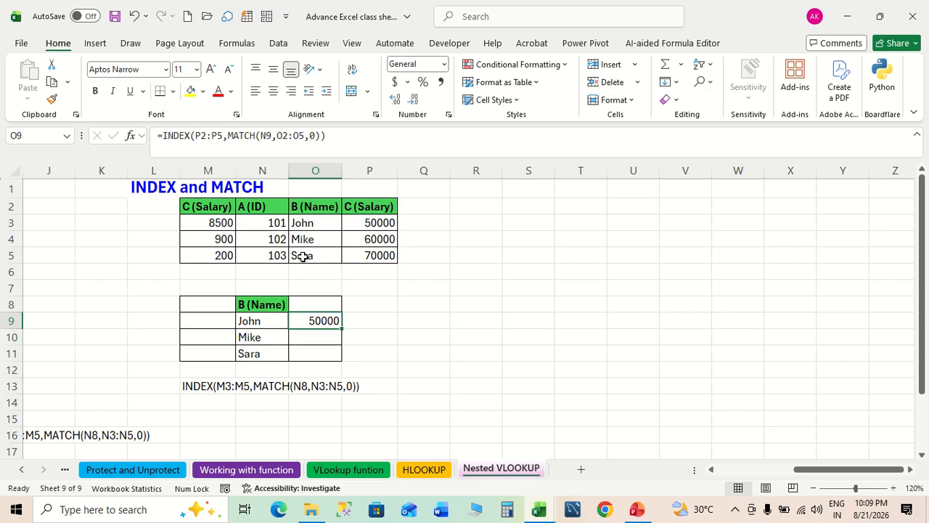
{"action": "double_click", "coordinate": [343, 329]}
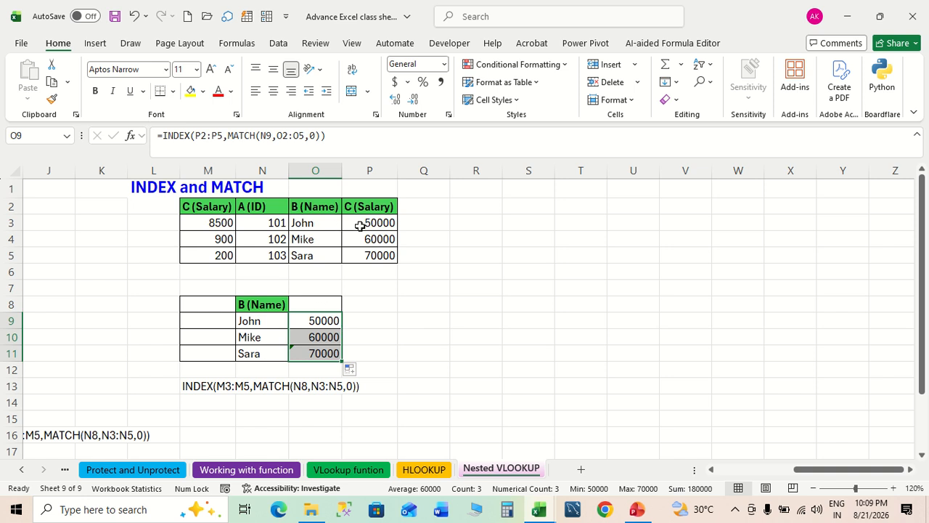
Step: Enter =VLOOKUP(N9,O3:P5,2,0) in P9 and fill it down to P11
{"action": "left_click", "coordinate": [361, 321]}
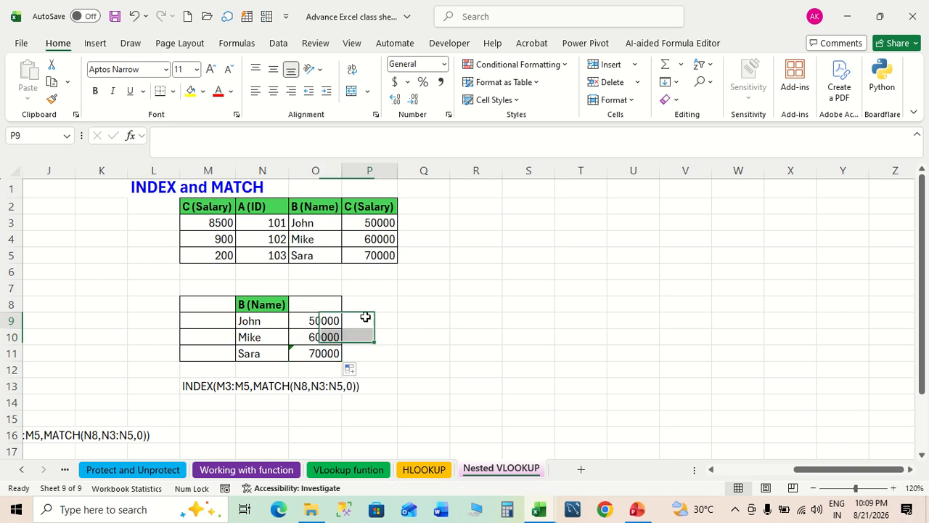
{"action": "type", "text": "="}
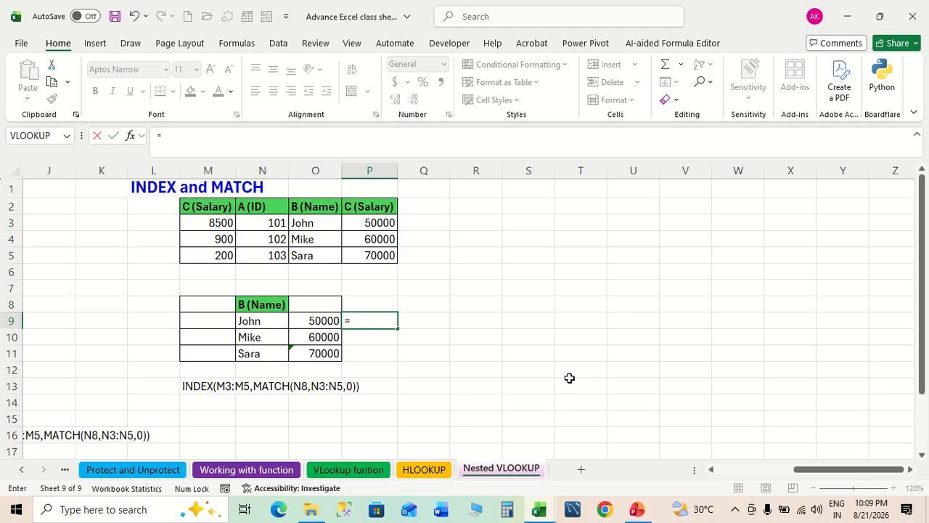
{"action": "type", "text": "vlo"}
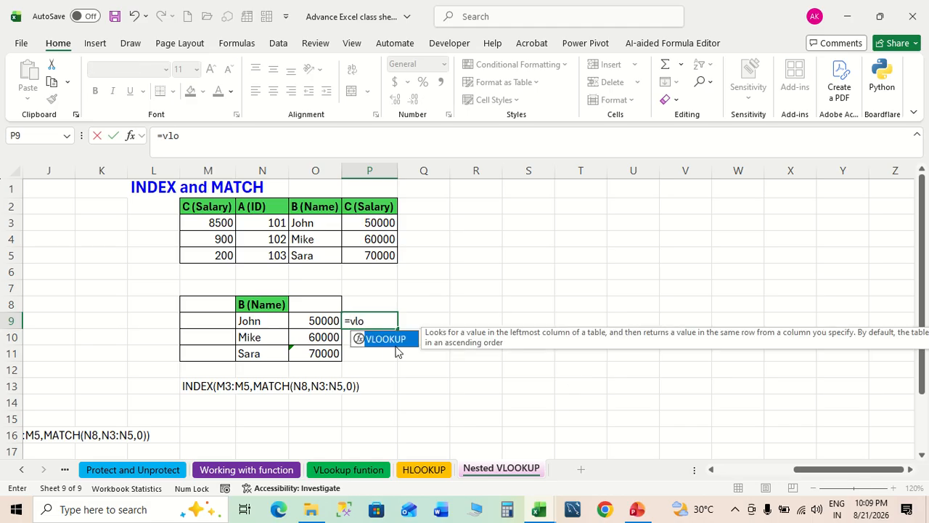
{"action": "double_click", "coordinate": [388, 340]}
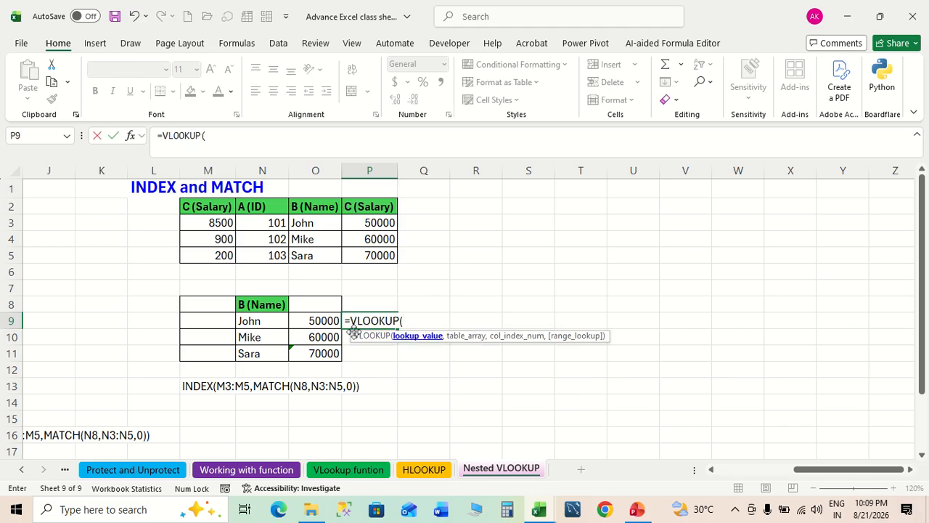
{"action": "left_click", "coordinate": [259, 321]}
{"action": "type", "text": ","}
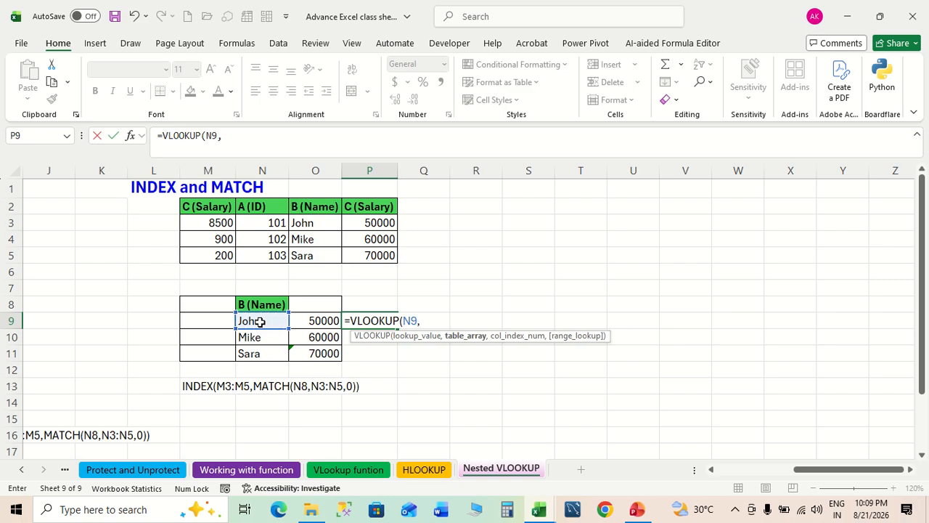
{"action": "left_click_drag", "start_coordinate": [311, 222], "coordinate": [364, 263]}
{"action": "type", "text": ","}
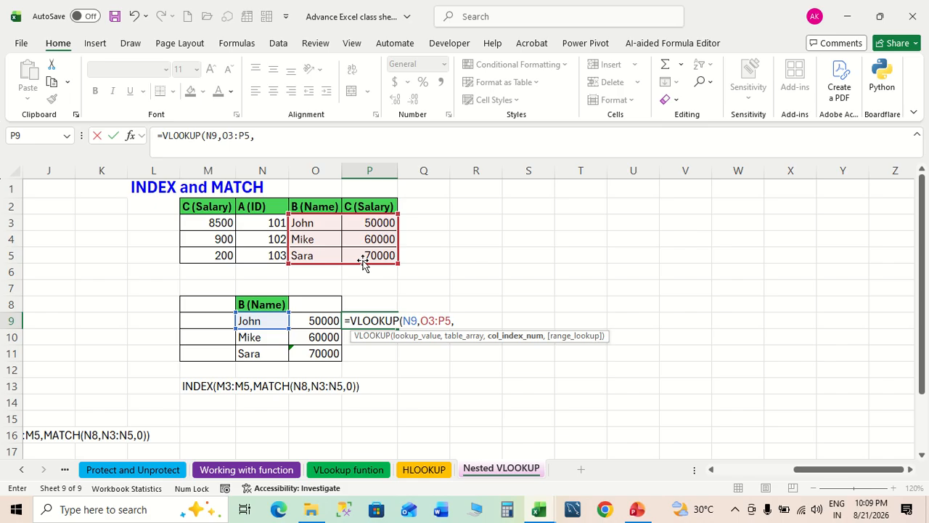
{"action": "type", "text": "2,0)"}
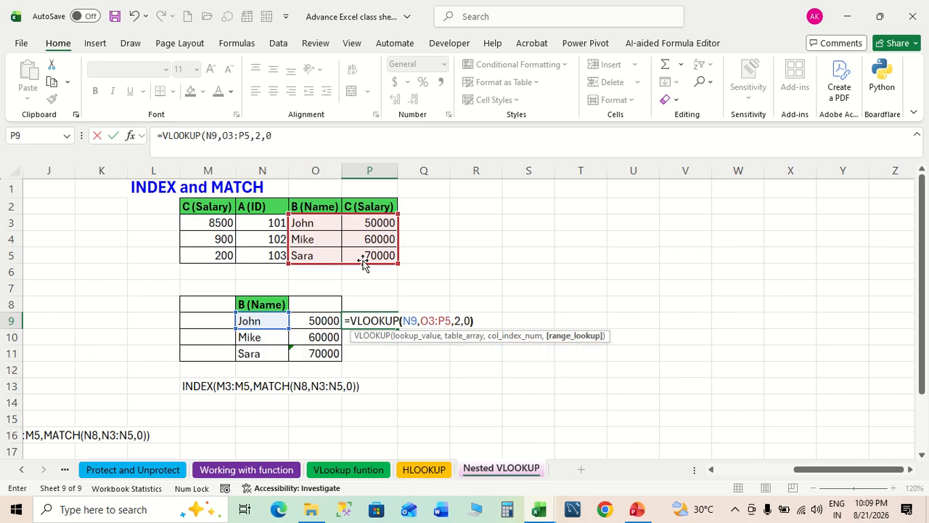
{"action": "key", "text": "Return"}
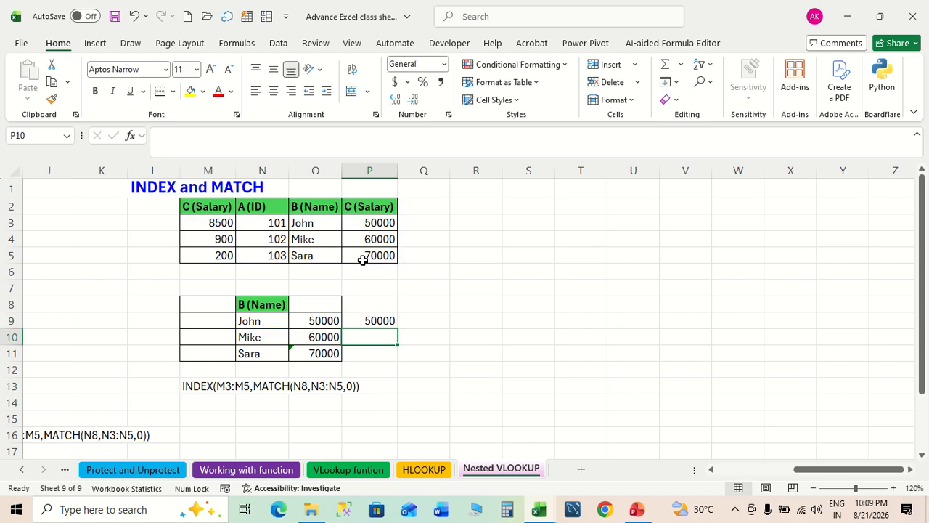
{"action": "left_click", "coordinate": [384, 320]}
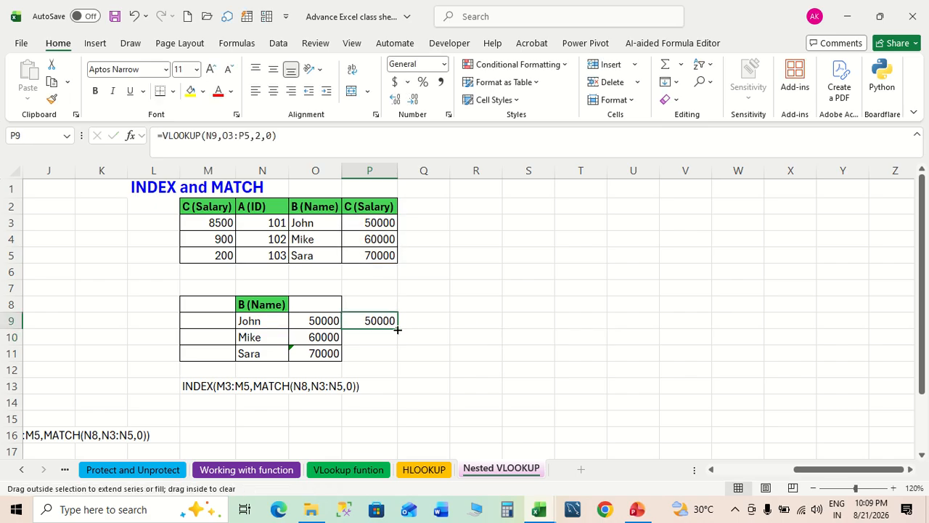
{"action": "double_click", "coordinate": [398, 331]}
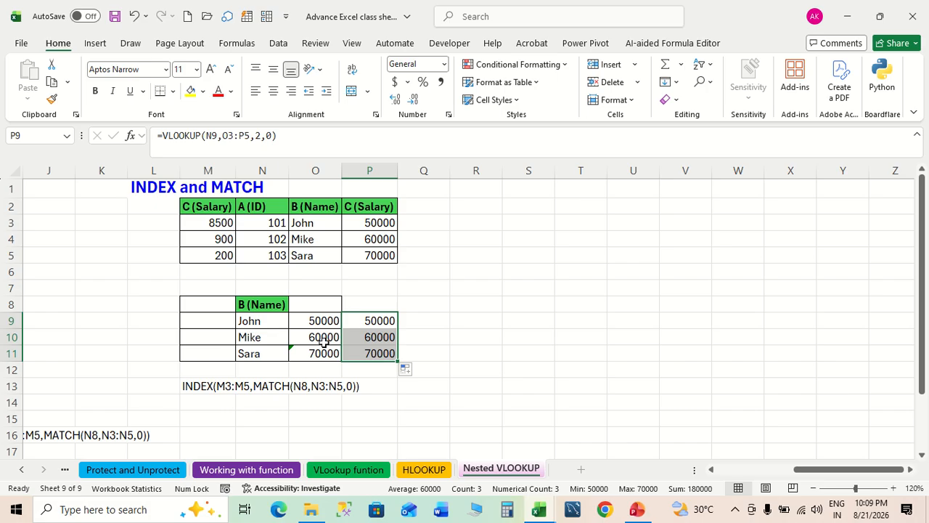
Step: Try =VLOOKUP(N9,M2:O5,3,0) in M9 to look up a salary left of the name column, and clear the cell
{"action": "left_click", "coordinate": [205, 320]}
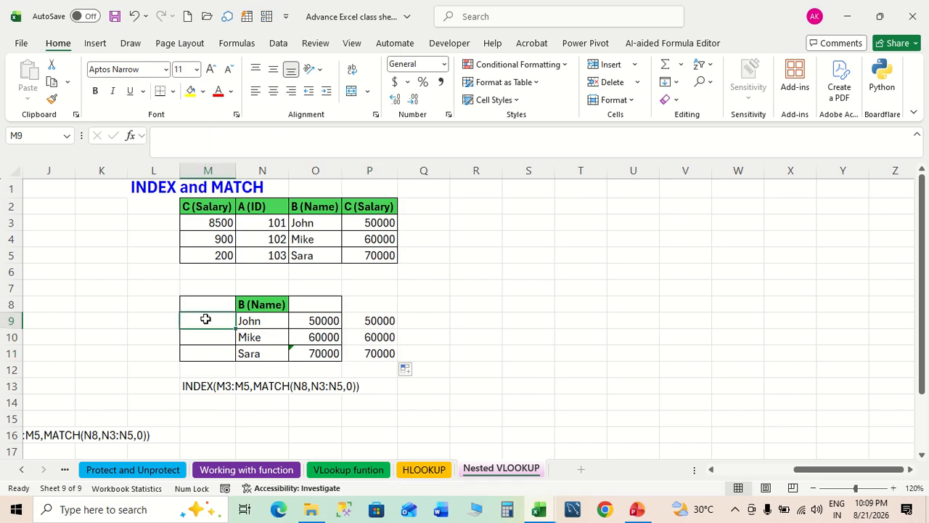
{"action": "type", "text": "=vl"}
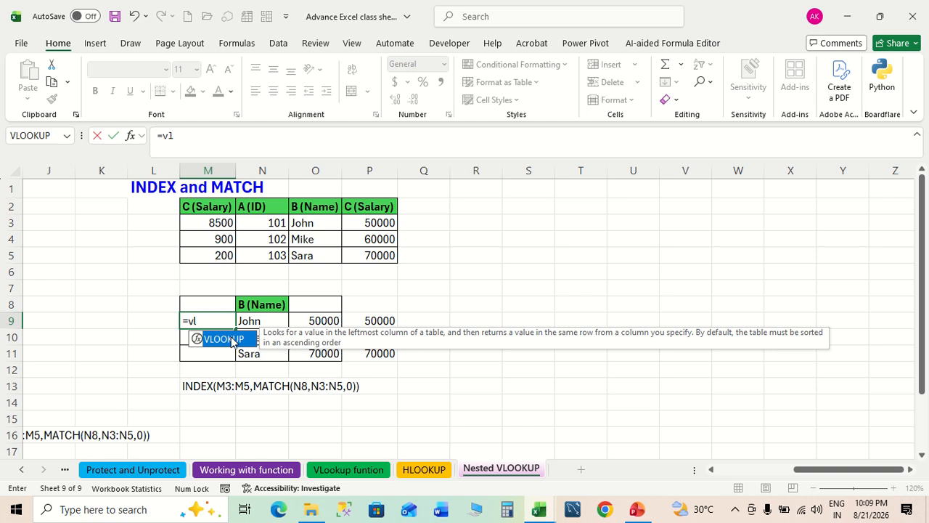
{"action": "double_click", "coordinate": [223, 339]}
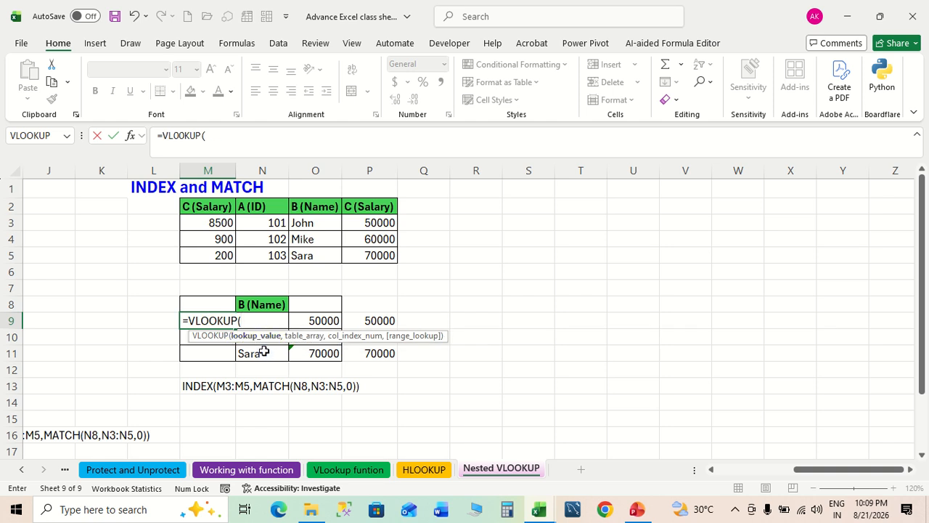
{"action": "left_click", "coordinate": [264, 351]}
{"action": "key", "text": "Up"}
{"action": "key", "text": "Up"}
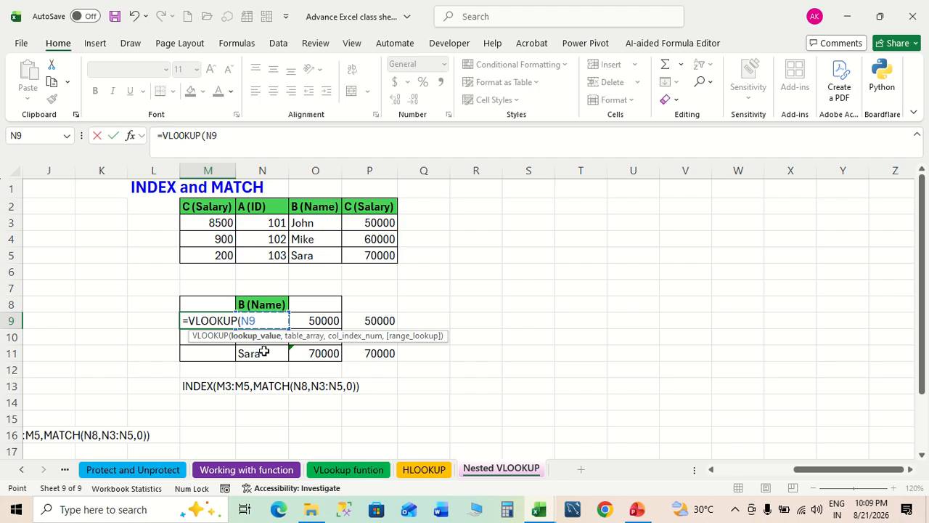
{"action": "type", "text": ","}
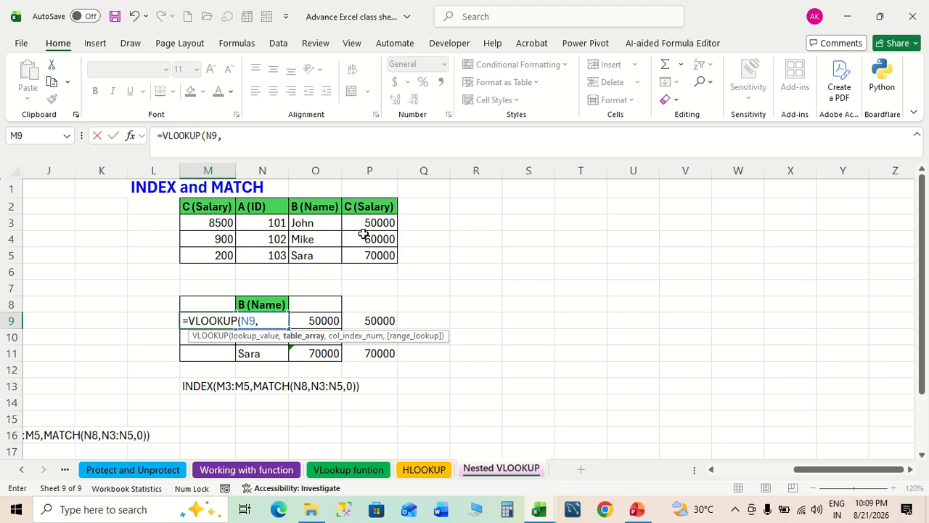
{"action": "left_click_drag", "start_coordinate": [328, 209], "coordinate": [230, 267]}
{"action": "type", "text": ","}
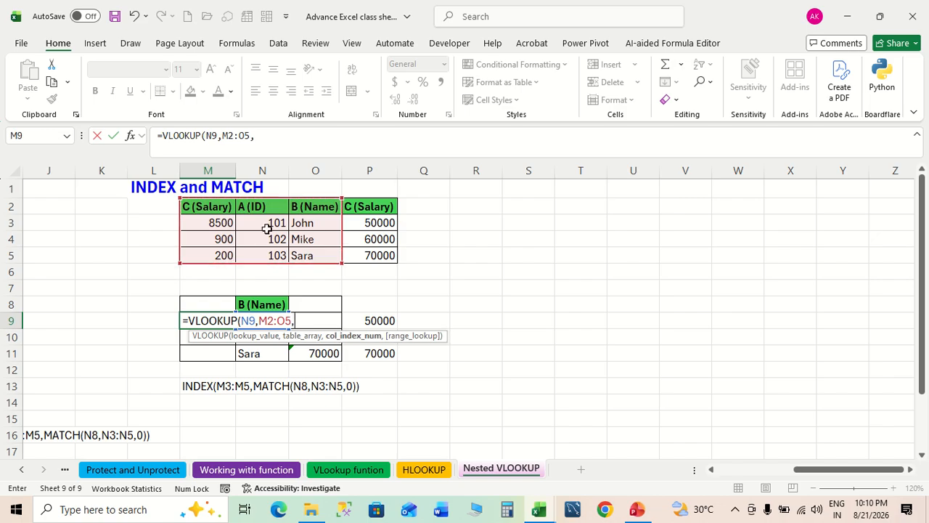
{"action": "type", "text": "3,0)"}
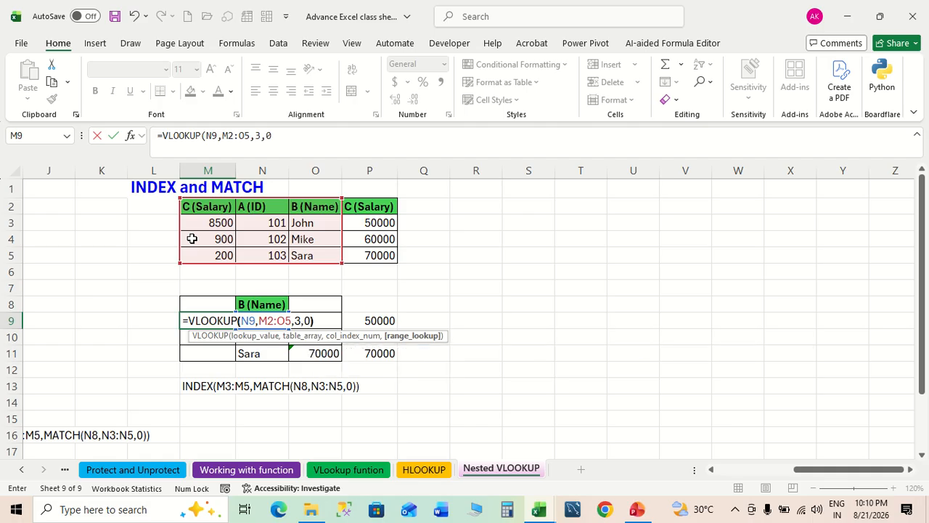
{"action": "key", "text": "Return"}
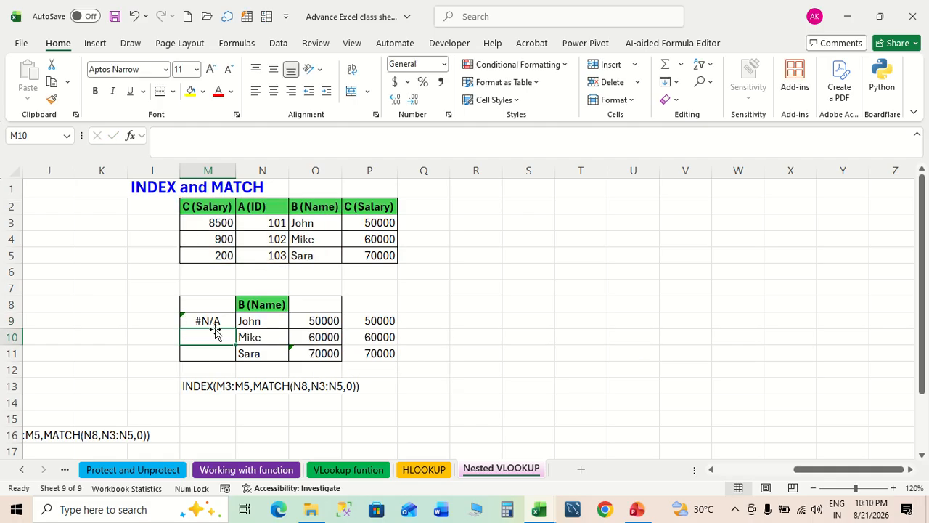
{"action": "left_click", "coordinate": [215, 321]}
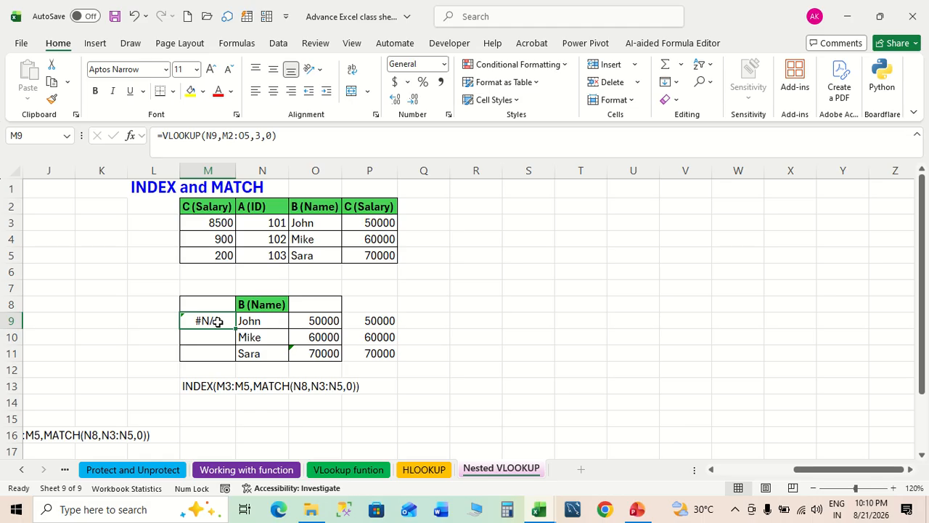
{"action": "key", "text": "Delete"}
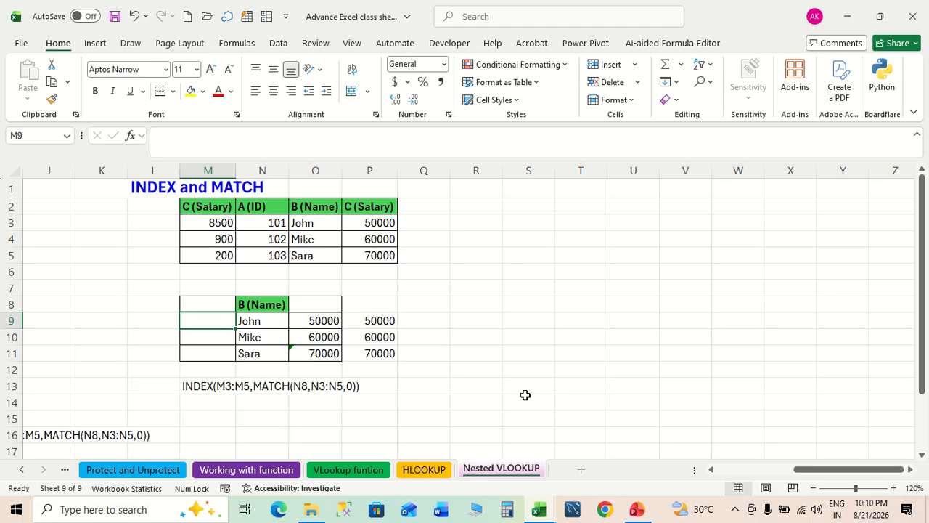
Step: Begin a formula in M9 with the INDEX function and M2:M5 as its array
{"action": "type", "text": "=i"}
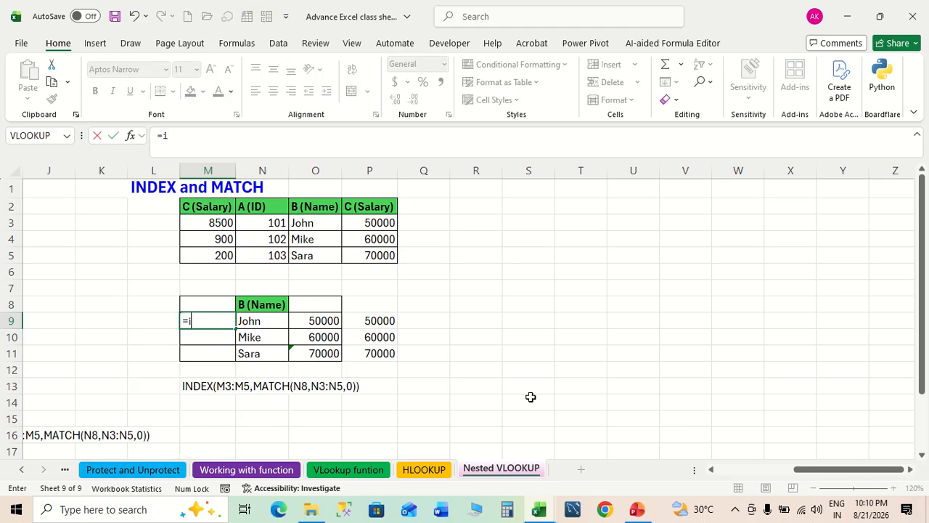
{"action": "type", "text": "n"}
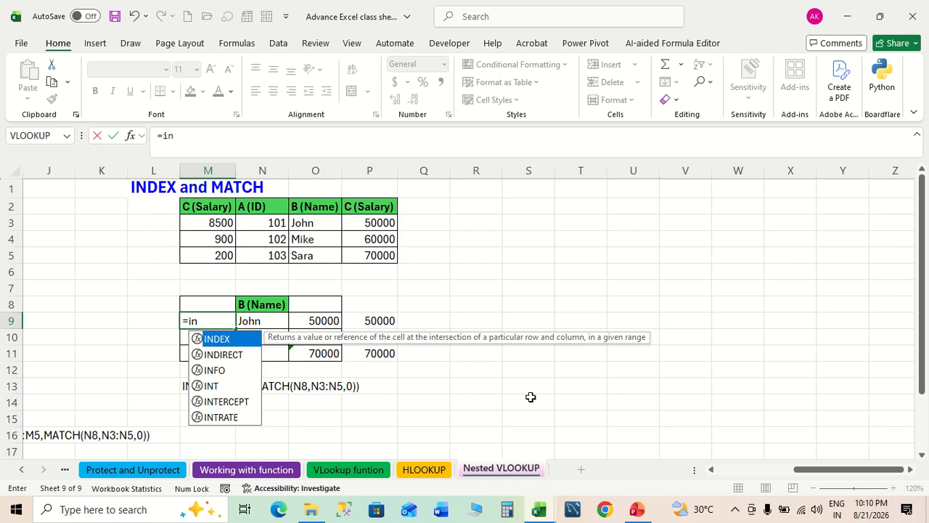
{"action": "double_click", "coordinate": [223, 344]}
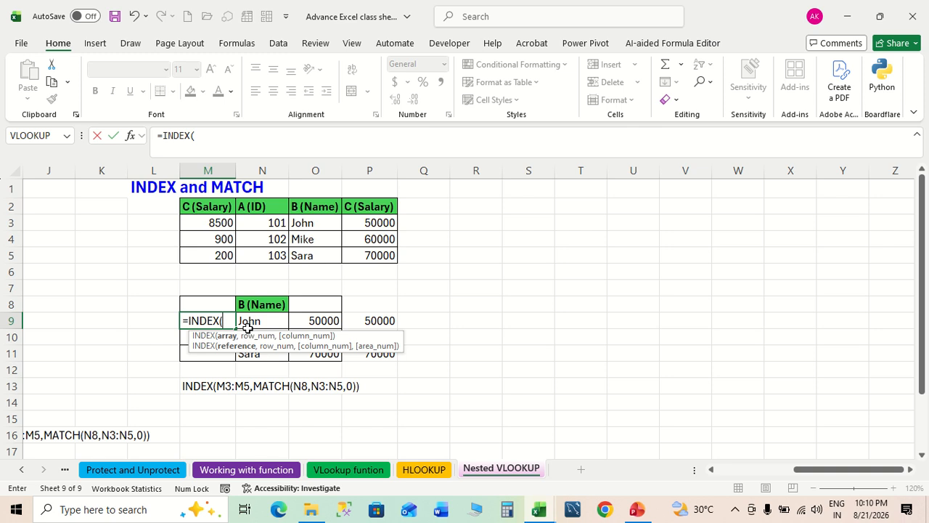
{"action": "left_click_drag", "start_coordinate": [215, 210], "coordinate": [219, 255]}
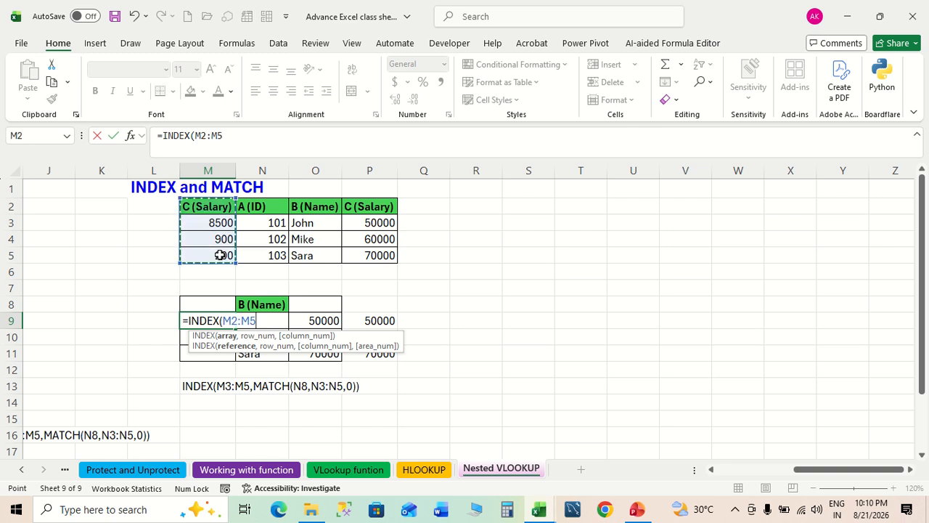
Step: Complete the M9 formula with MATCH(N9,O2:O5,0) as the row number
{"action": "type", "text": ",ma"}
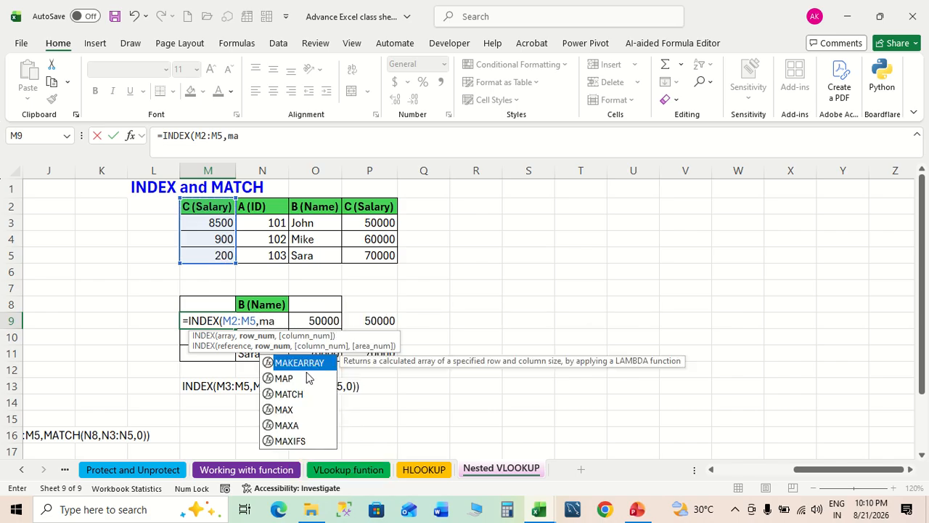
{"action": "type", "text": "t"}
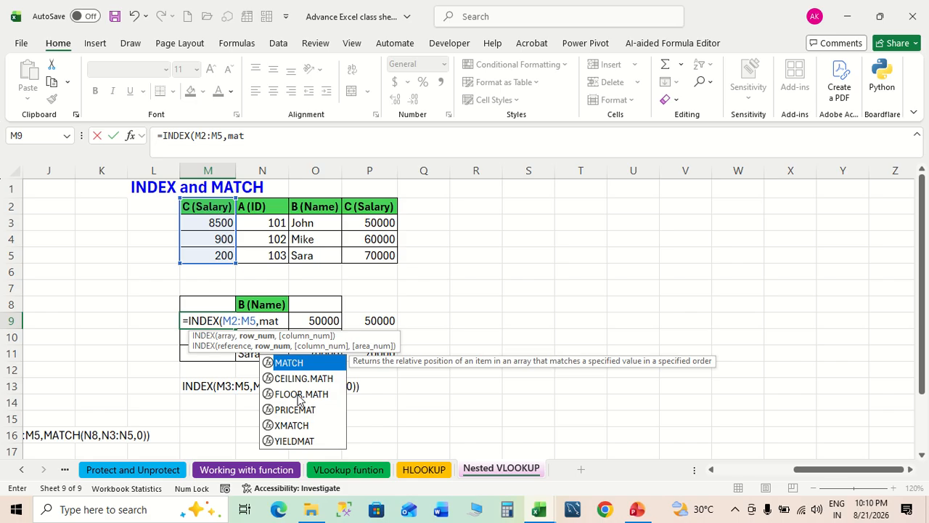
{"action": "double_click", "coordinate": [298, 362]}
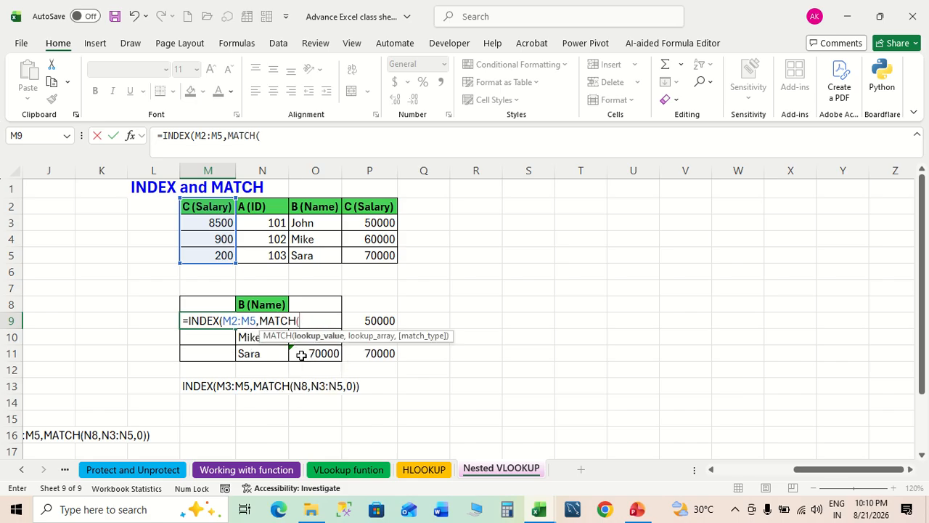
{"action": "left_click", "coordinate": [247, 339]}
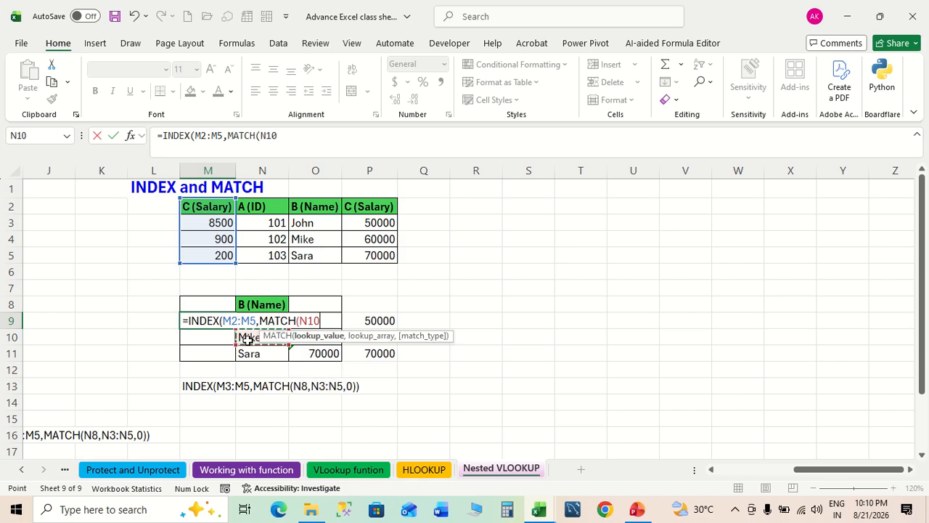
{"action": "key", "text": "Up"}
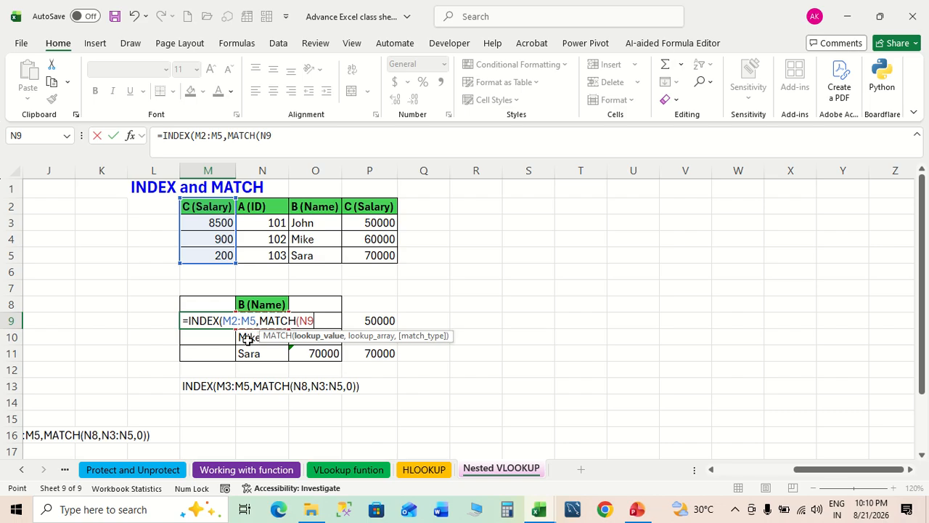
{"action": "type", "text": ","}
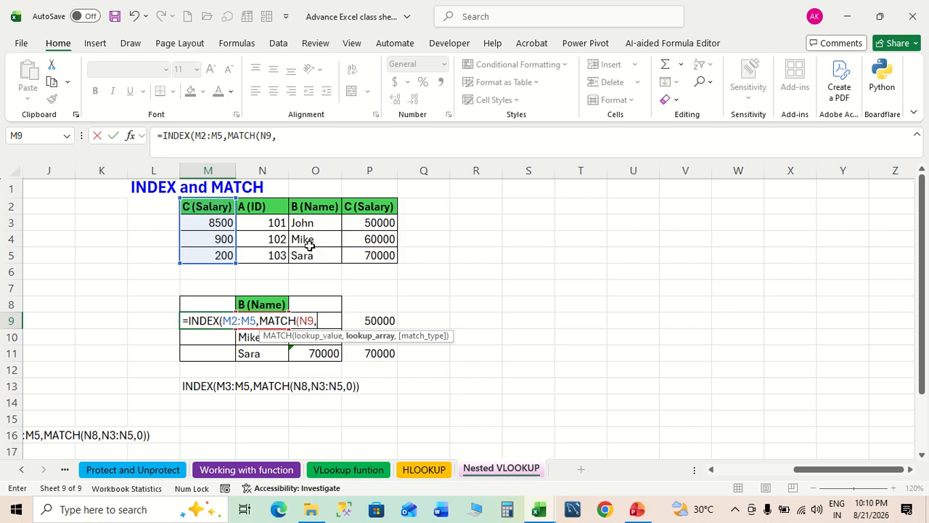
{"action": "left_click_drag", "start_coordinate": [306, 208], "coordinate": [323, 249]}
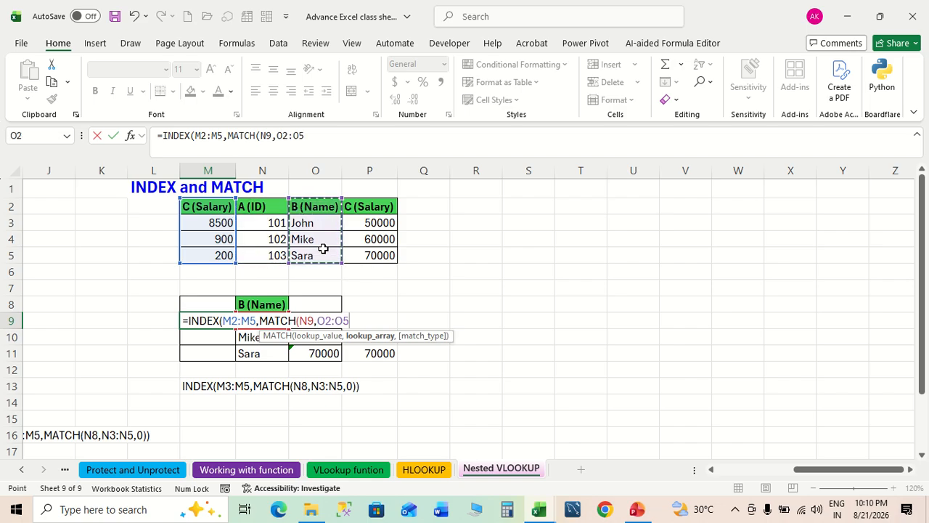
{"action": "type", "text": ",0"}
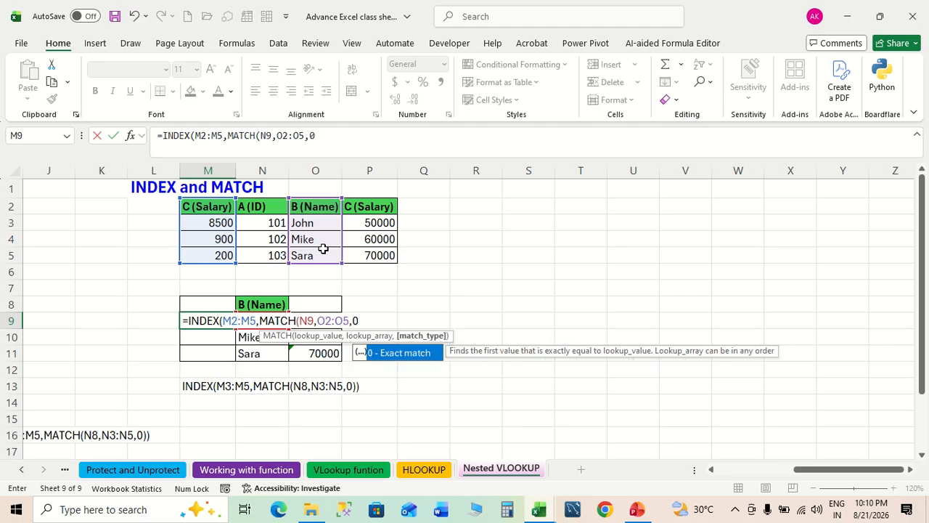
{"action": "type", "text": ")"}
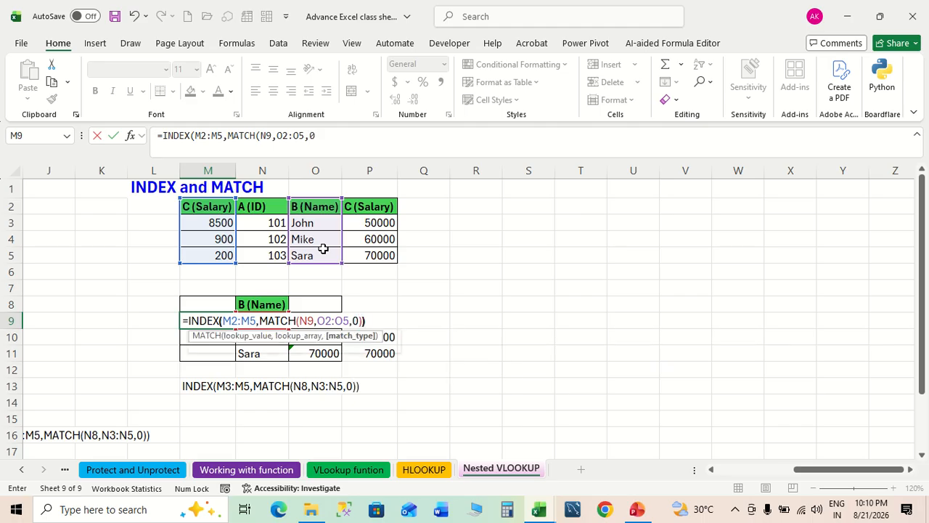
{"action": "key", "text": "Return"}
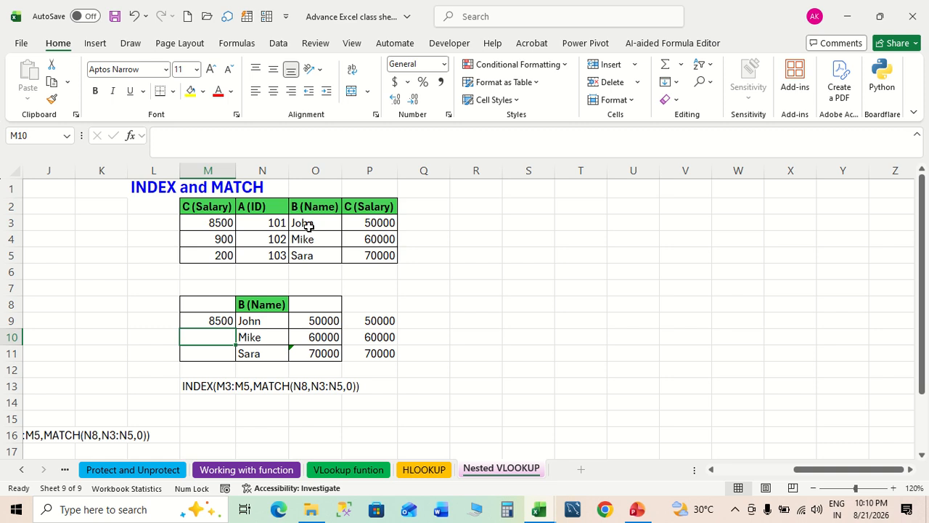
Step: Fill the M9 formula down to M11 and compare it with the source salaries in M3:M5
{"action": "left_click", "coordinate": [308, 225]}
{"action": "left_click", "coordinate": [230, 223]}
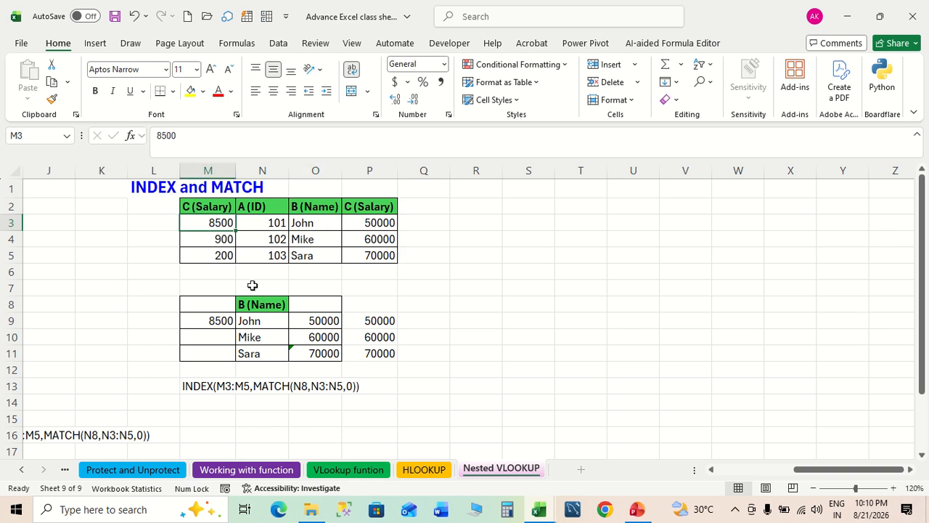
{"action": "left_click", "coordinate": [227, 326]}
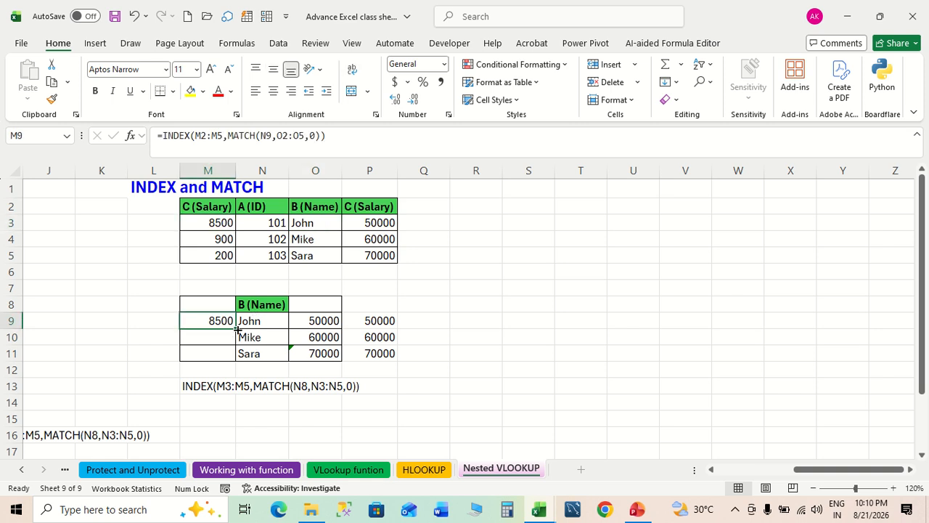
{"action": "double_click", "coordinate": [235, 328]}
{"action": "left_click_drag", "start_coordinate": [224, 224], "coordinate": [224, 256]}
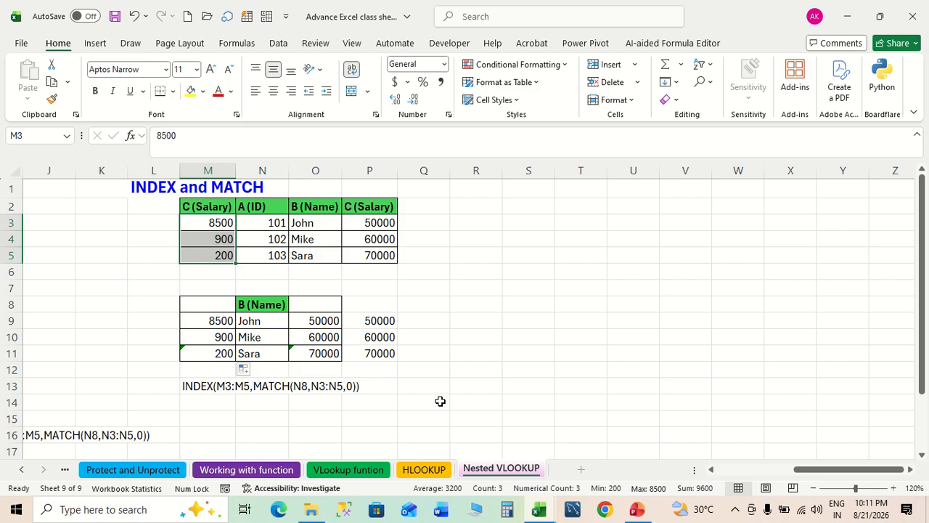
Step: Examine the nested VLOOKUP formula in B10 that finds the manager for the first employee ID
{"action": "left_click_drag", "start_coordinate": [467, 324], "coordinate": [19, 331]}
{"action": "left_click_drag", "start_coordinate": [228, 285], "coordinate": [599, 297]}
{"action": "left_click", "coordinate": [496, 393]}
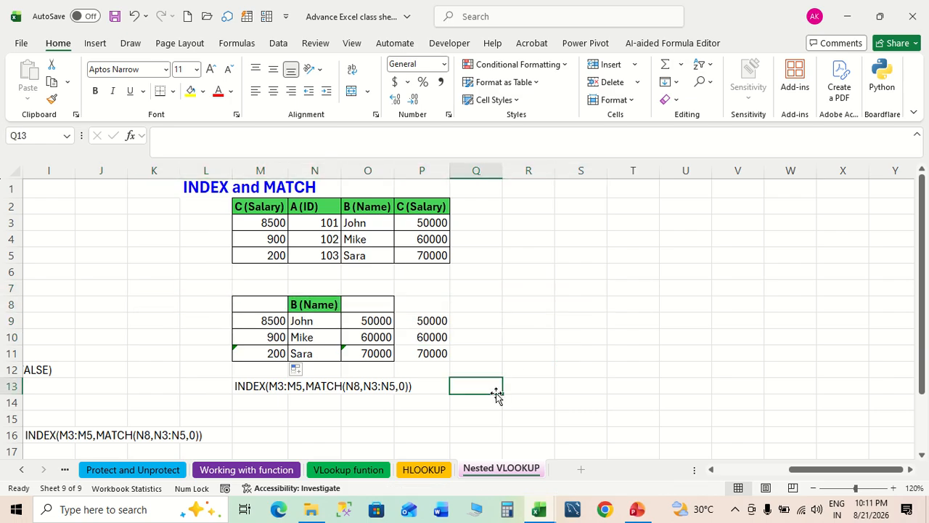
{"action": "scroll", "coordinate": [496, 393], "scroll_direction": "left", "scroll_amount": 3}
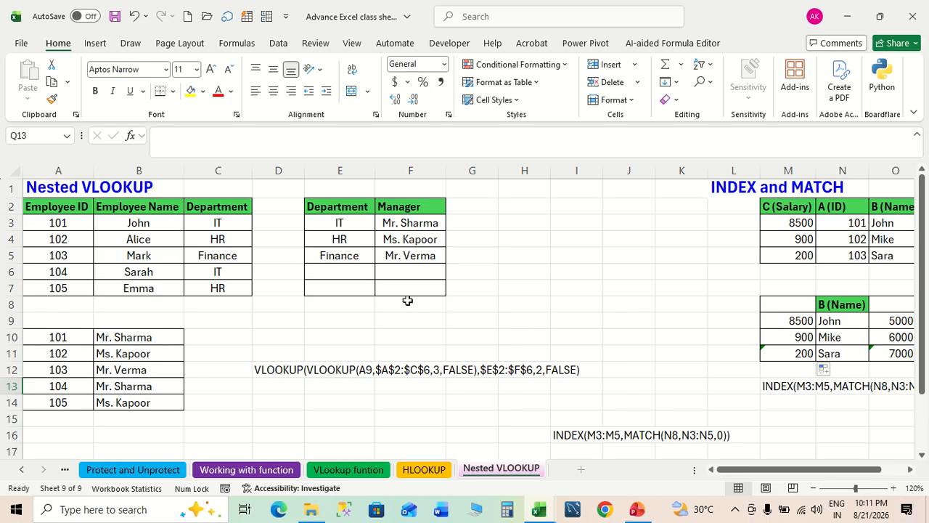
{"action": "left_click", "coordinate": [166, 337]}
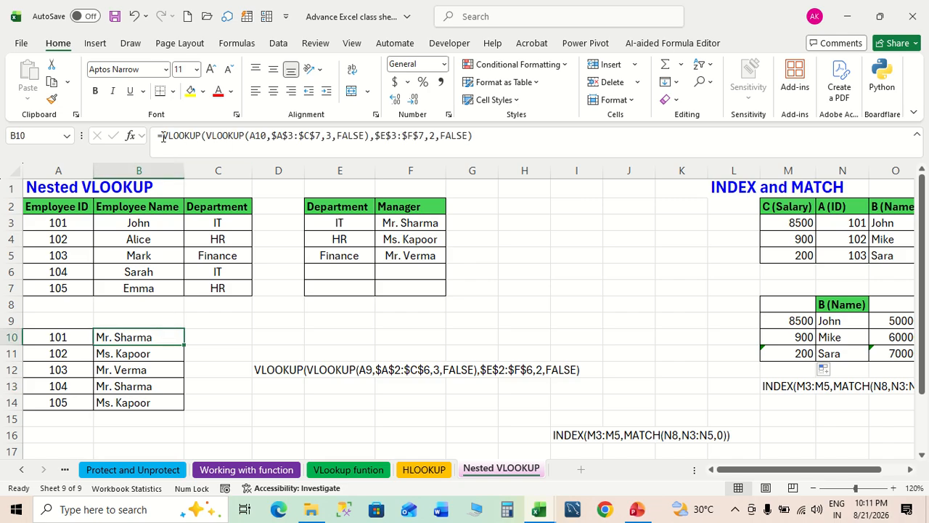
{"action": "left_click_drag", "start_coordinate": [163, 137], "coordinate": [503, 138]}
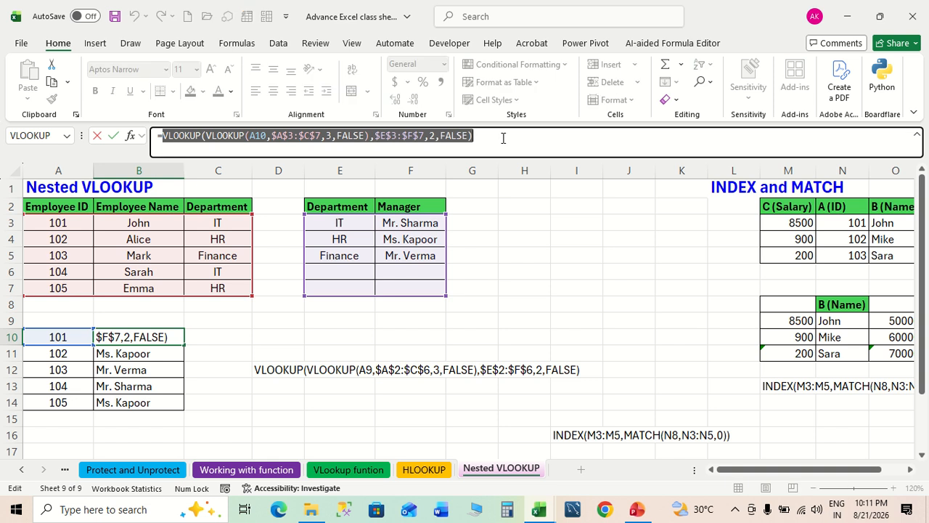
{"action": "left_click", "coordinate": [209, 149]}
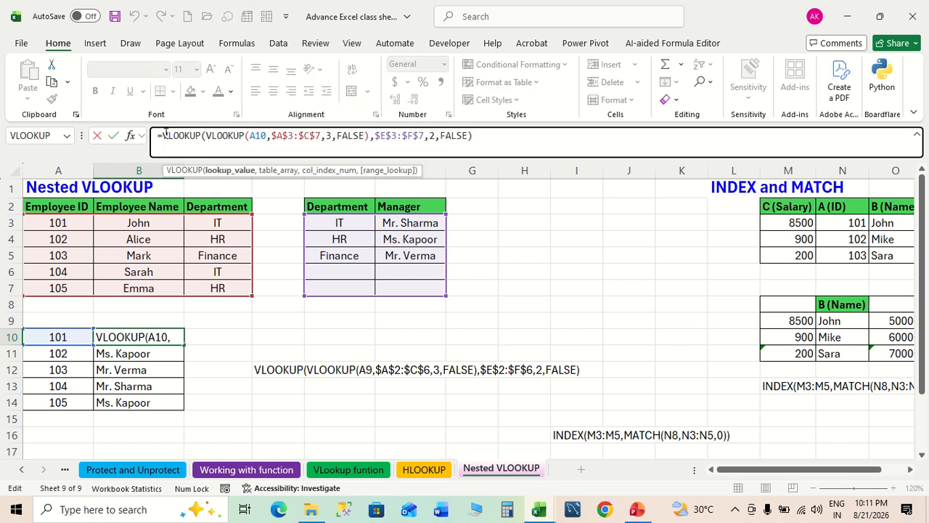
{"action": "left_click_drag", "start_coordinate": [164, 136], "coordinate": [239, 135]}
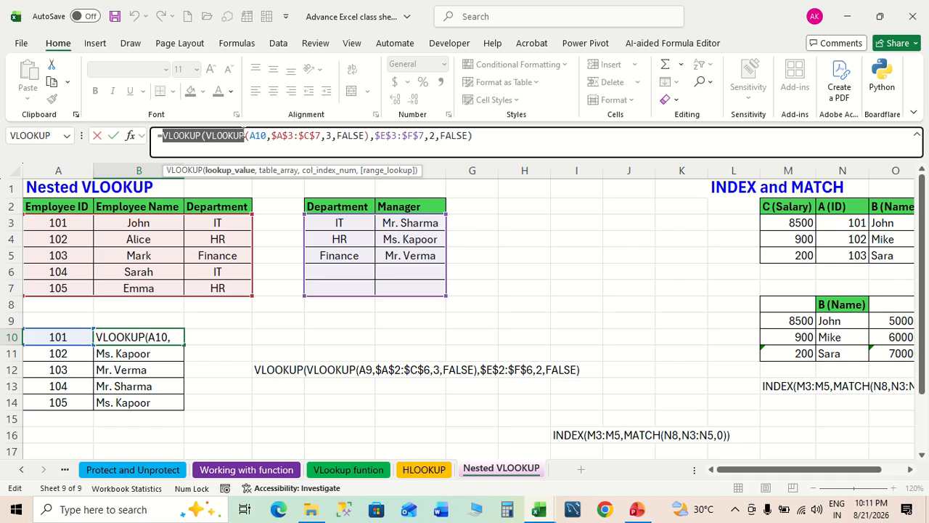
{"action": "left_click", "coordinate": [489, 143]}
{"action": "key", "text": "Return"}
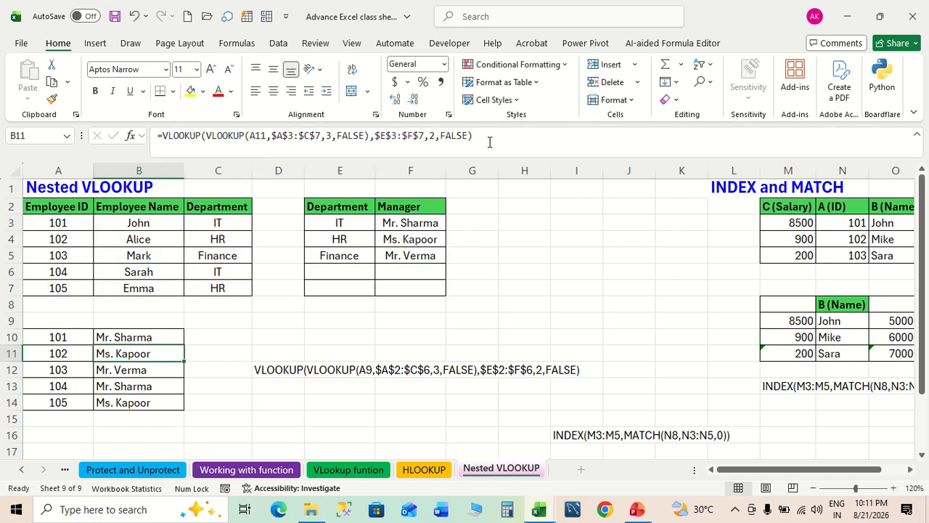
{"action": "left_click", "coordinate": [232, 322]}
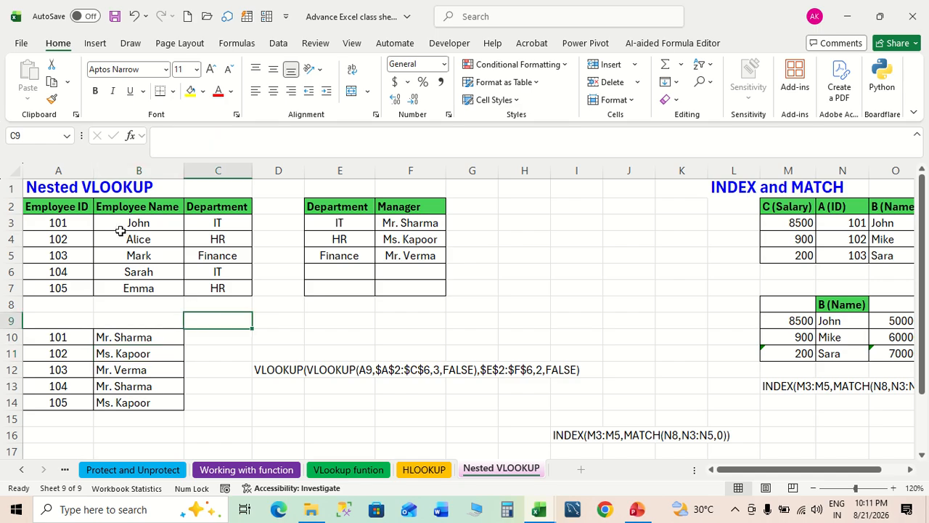
Step: Examine the employee table in A2:C7 and the manager table in E2:F7 column by column, noting their shared Department field
{"action": "left_click_drag", "start_coordinate": [74, 209], "coordinate": [193, 289]}
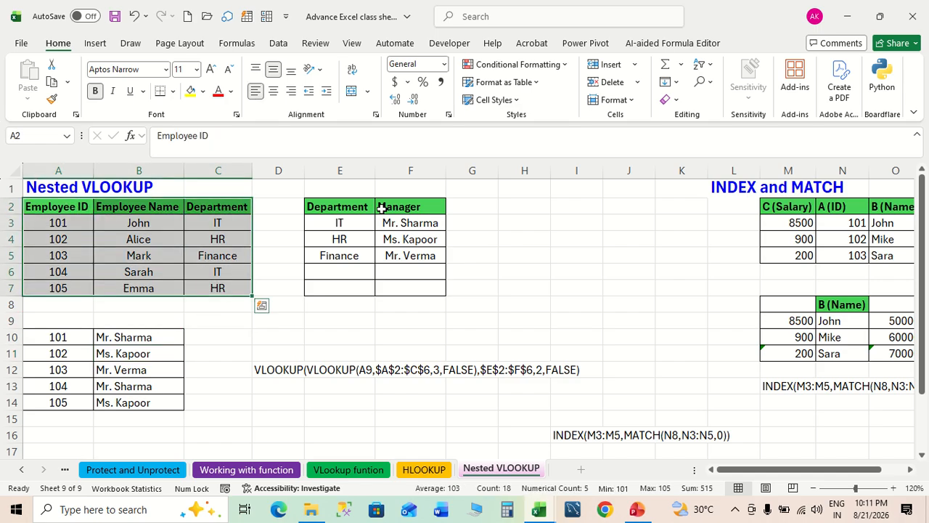
{"action": "left_click_drag", "start_coordinate": [360, 208], "coordinate": [412, 286]}
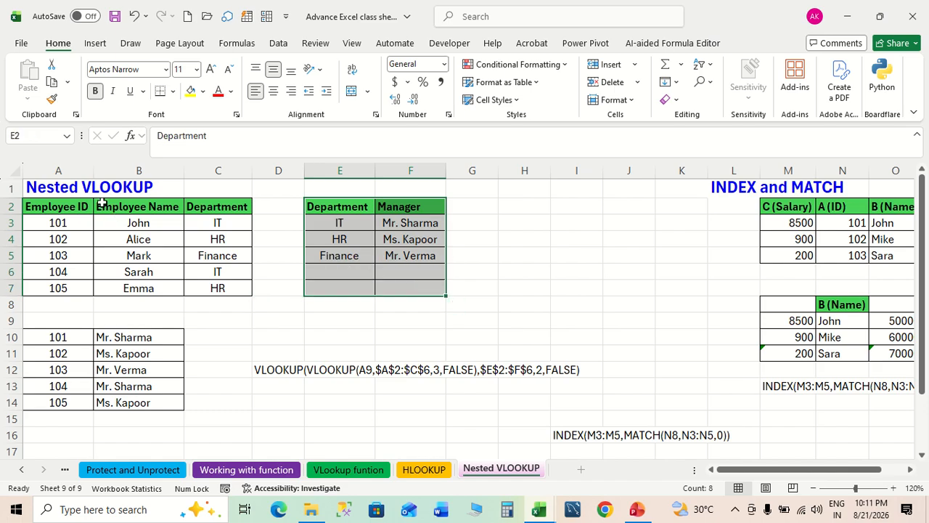
{"action": "left_click_drag", "start_coordinate": [65, 211], "coordinate": [63, 286]}
{"action": "left_click_drag", "start_coordinate": [138, 208], "coordinate": [141, 286]}
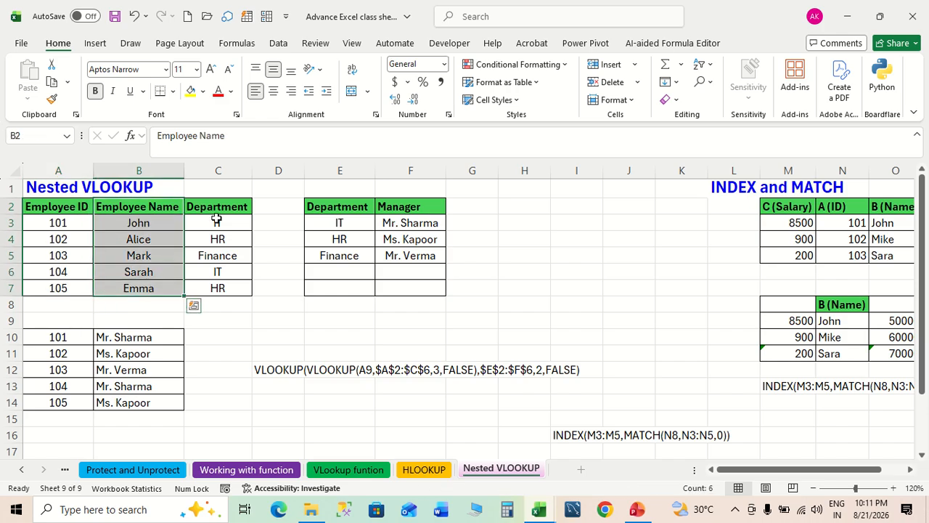
{"action": "left_click_drag", "start_coordinate": [218, 210], "coordinate": [223, 288]}
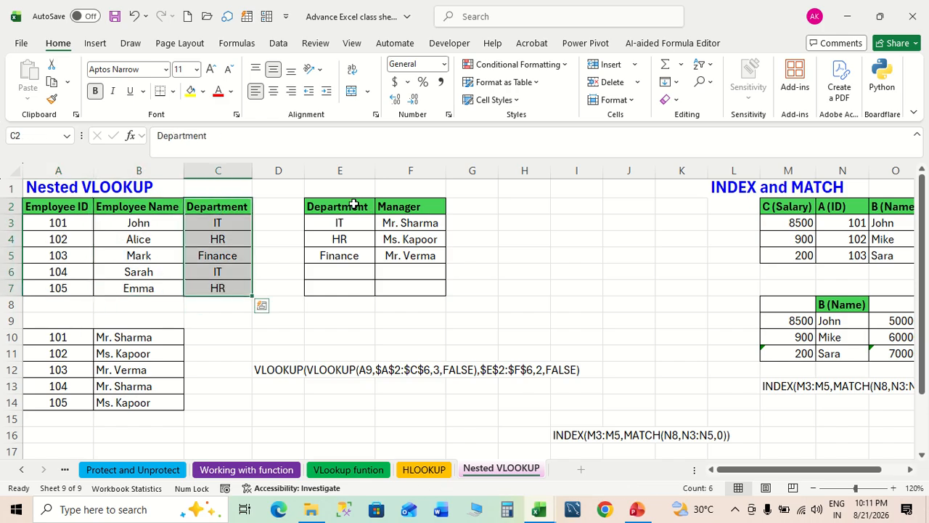
{"action": "left_click_drag", "start_coordinate": [355, 206], "coordinate": [347, 320]}
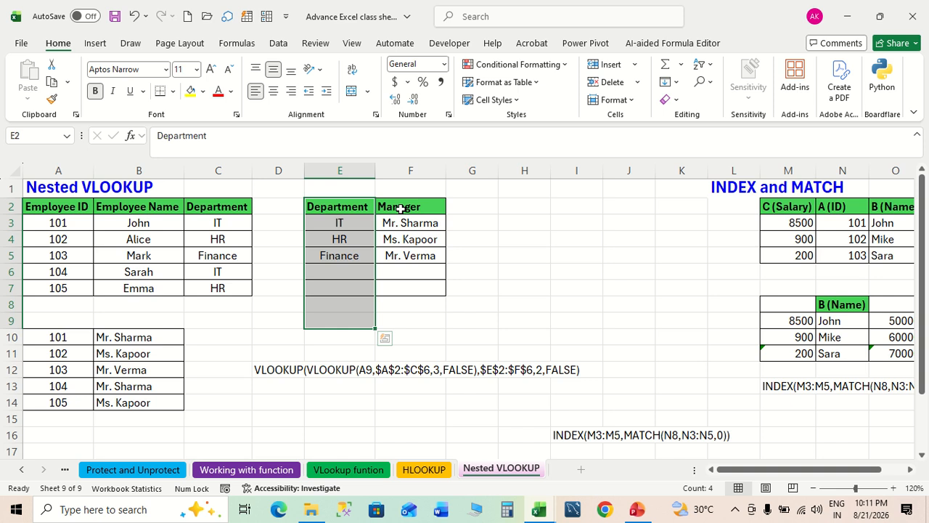
{"action": "left_click_drag", "start_coordinate": [400, 209], "coordinate": [408, 288]}
Step: Clear the existing nested VLOOKUP formulas from the manager results in B10:B14
{"action": "left_click", "coordinate": [146, 338]}
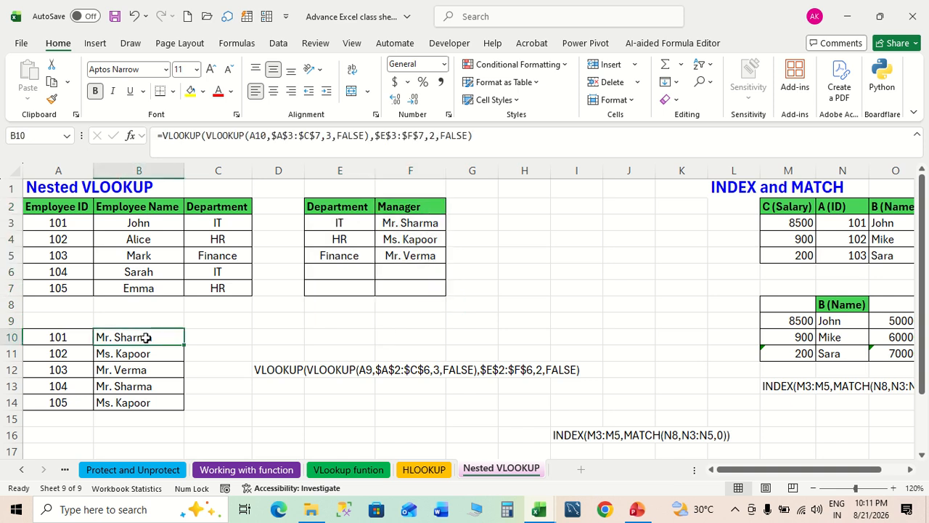
{"action": "left_click_drag", "start_coordinate": [146, 338], "coordinate": [149, 406]}
{"action": "key", "text": "Delete"}
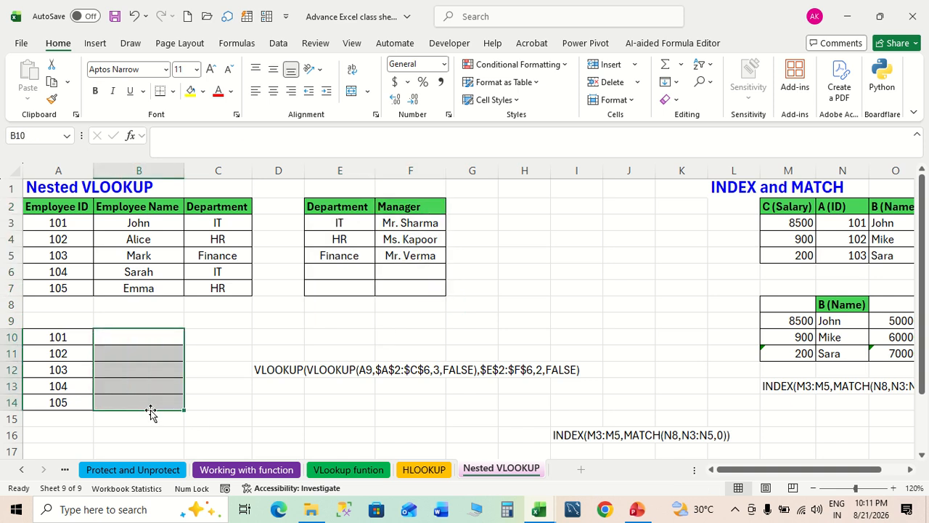
{"action": "left_click", "coordinate": [254, 336]}
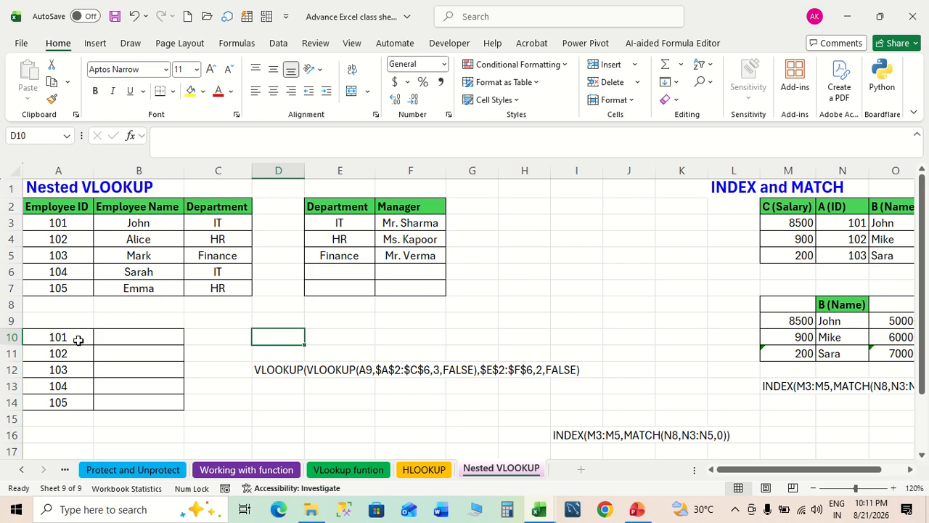
Step: Trace employee ID 101 from the lookup list through its department in the employee table to the matching manager
{"action": "left_click_drag", "start_coordinate": [78, 339], "coordinate": [75, 400]}
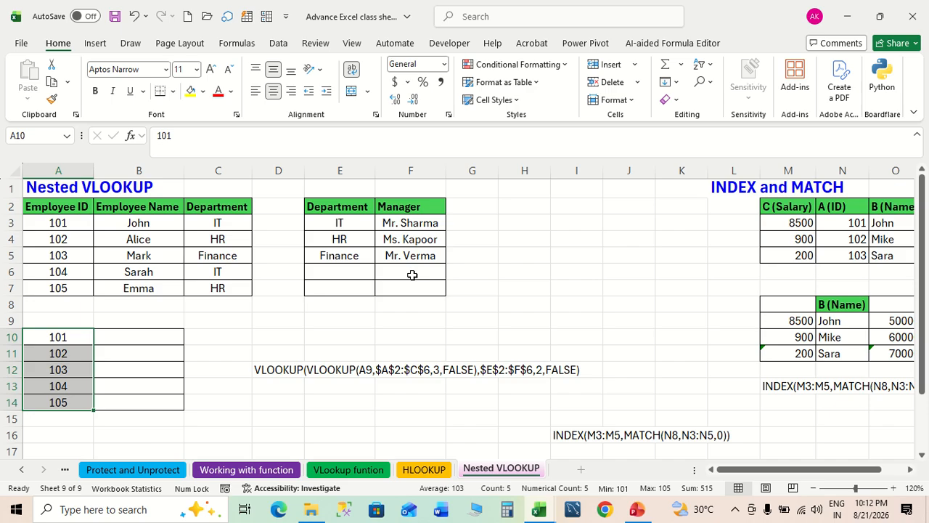
{"action": "left_click", "coordinate": [240, 333]}
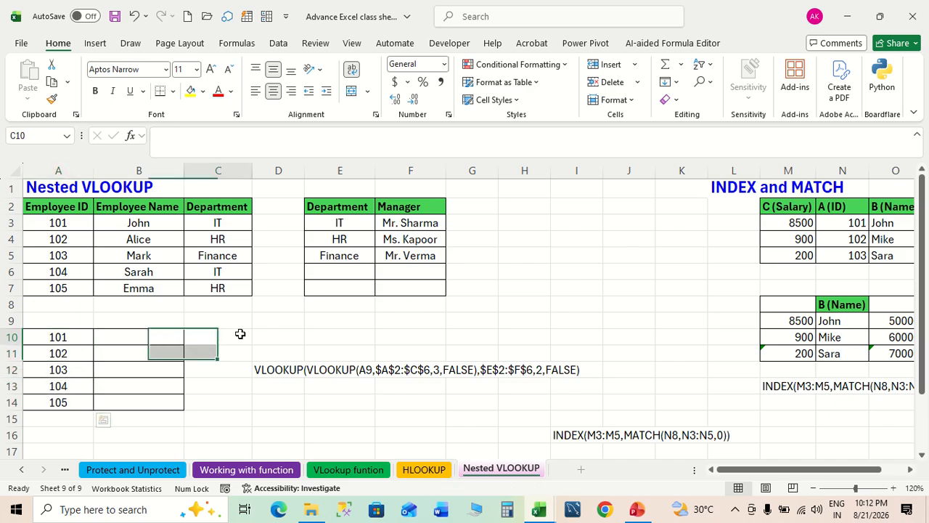
{"action": "left_click", "coordinate": [72, 337]}
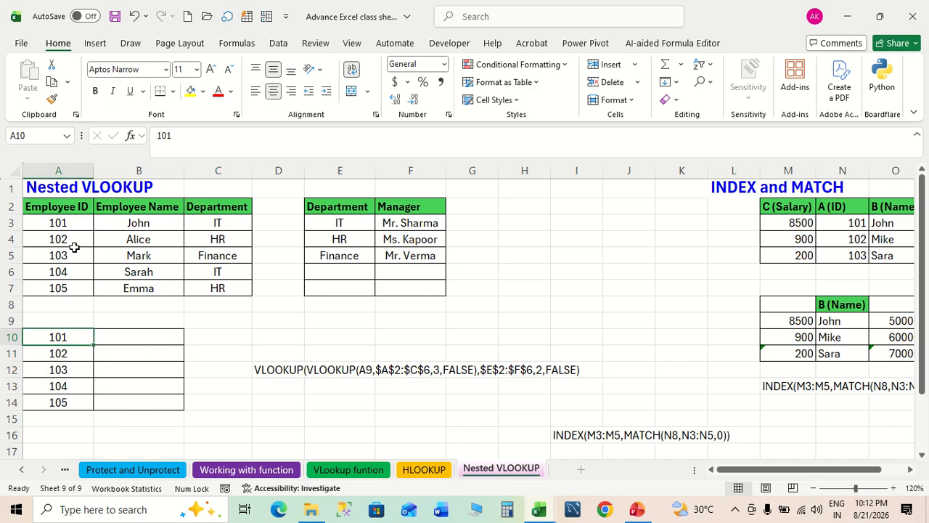
{"action": "left_click", "coordinate": [69, 221]}
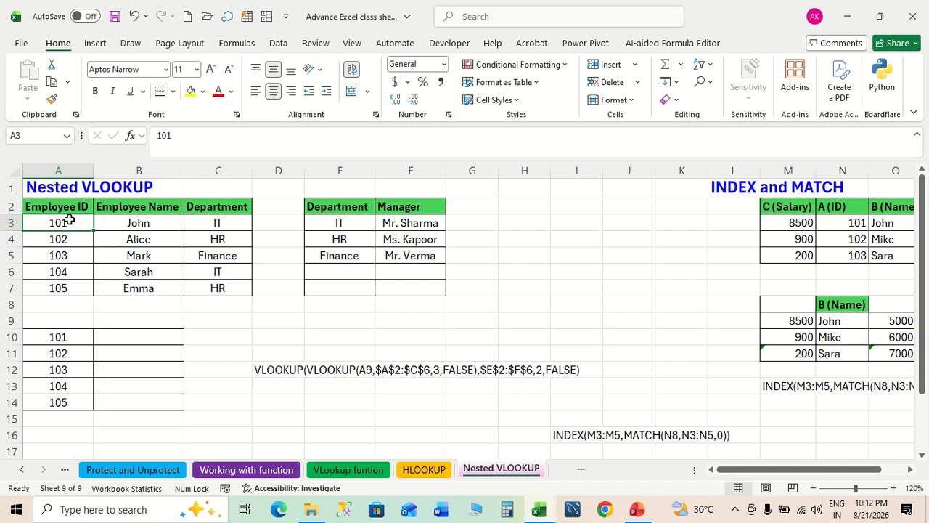
{"action": "left_click_drag", "start_coordinate": [71, 223], "coordinate": [213, 223]}
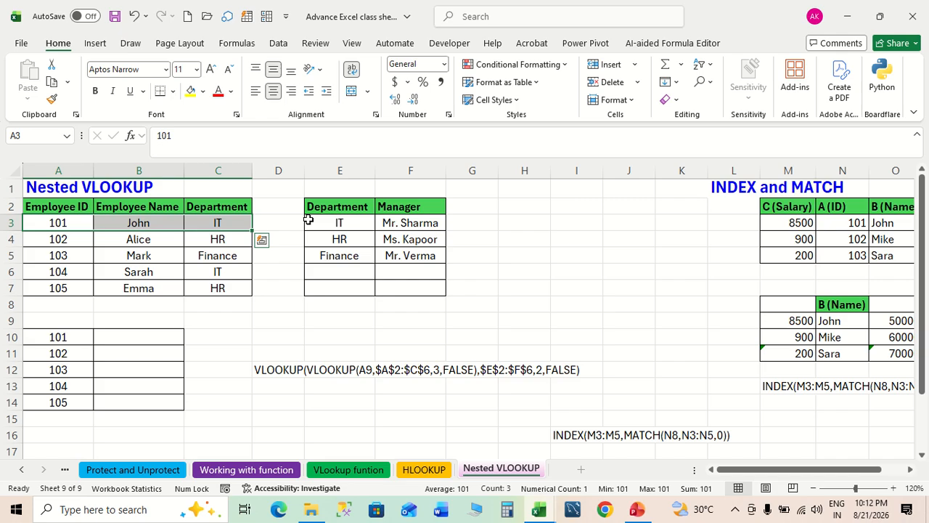
{"action": "left_click_drag", "start_coordinate": [353, 220], "coordinate": [403, 229]}
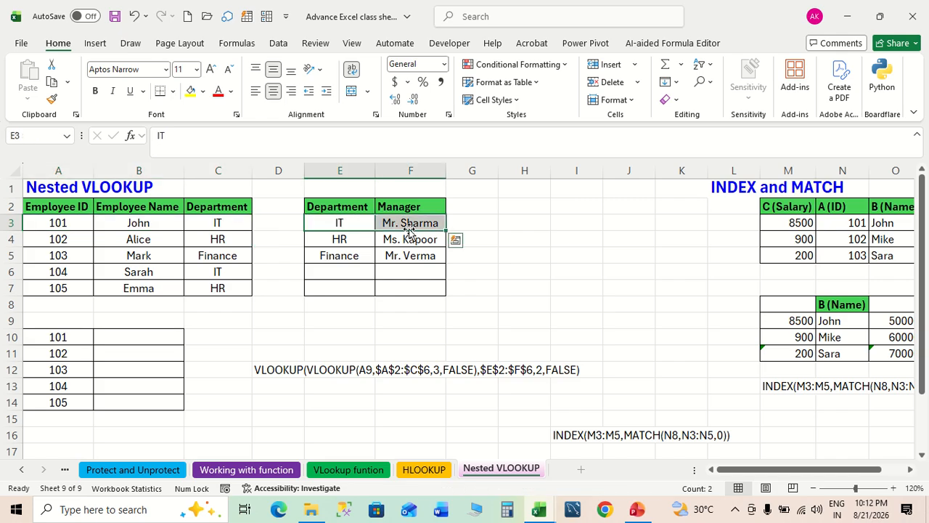
{"action": "left_click", "coordinate": [148, 337]}
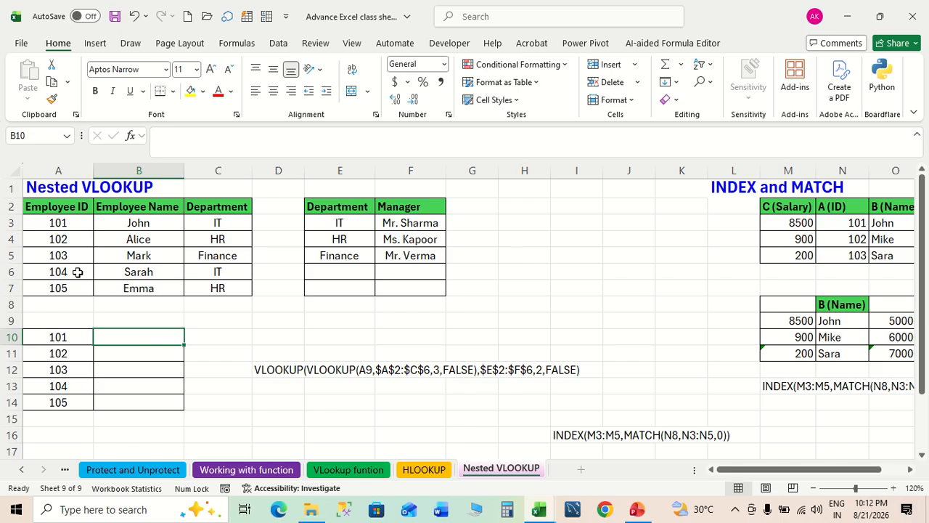
Step: Trace employee ID 103 through its department to the matching manager, and review the full extent of both source tables
{"action": "left_click", "coordinate": [63, 370]}
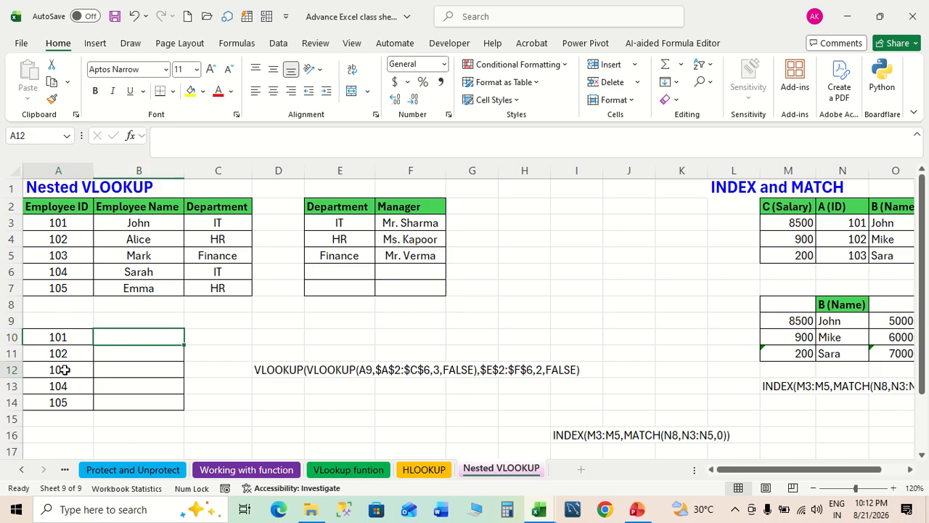
{"action": "left_click", "coordinate": [64, 254]}
{"action": "left_click_drag", "start_coordinate": [63, 253], "coordinate": [195, 253]}
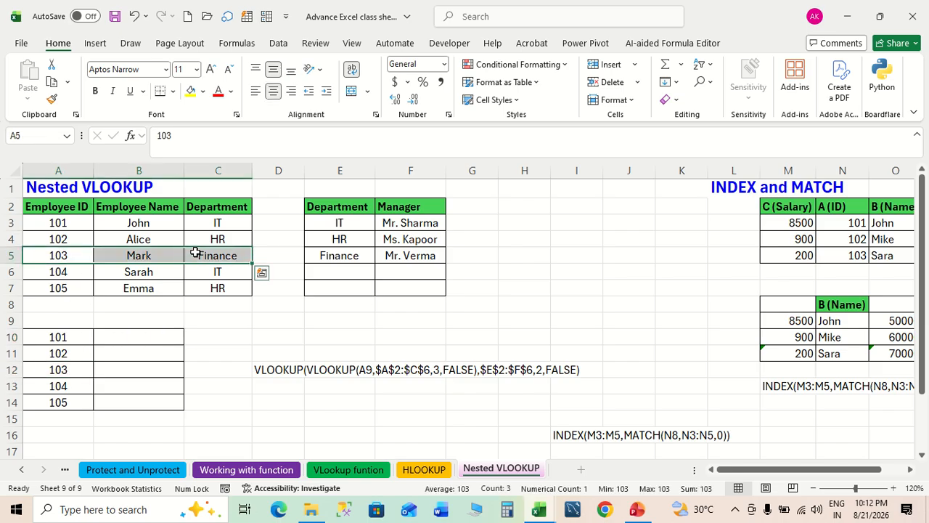
{"action": "left_click_drag", "start_coordinate": [361, 253], "coordinate": [412, 255]}
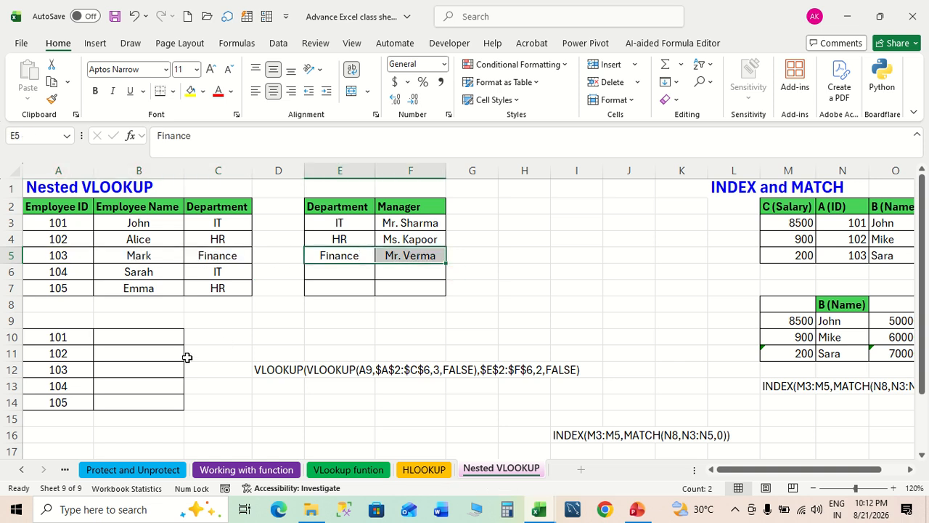
{"action": "left_click", "coordinate": [210, 414]}
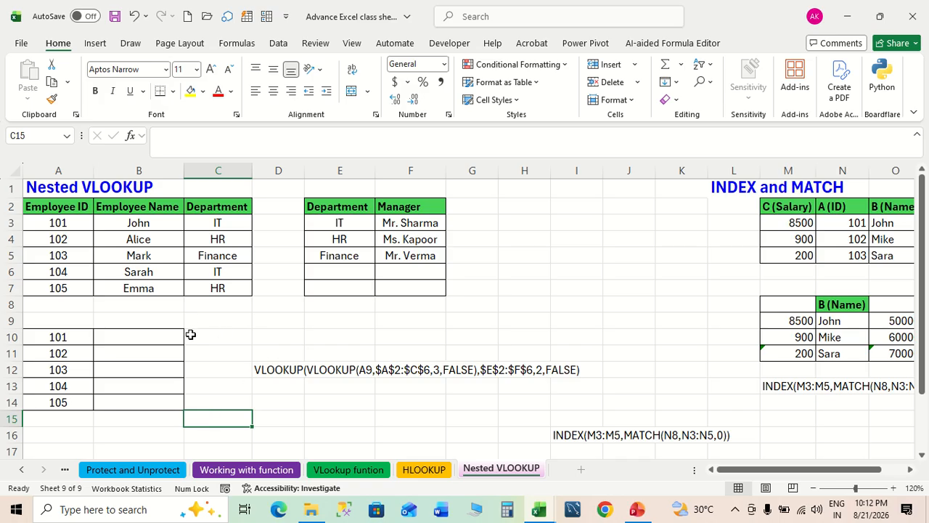
{"action": "left_click_drag", "start_coordinate": [77, 206], "coordinate": [206, 293]}
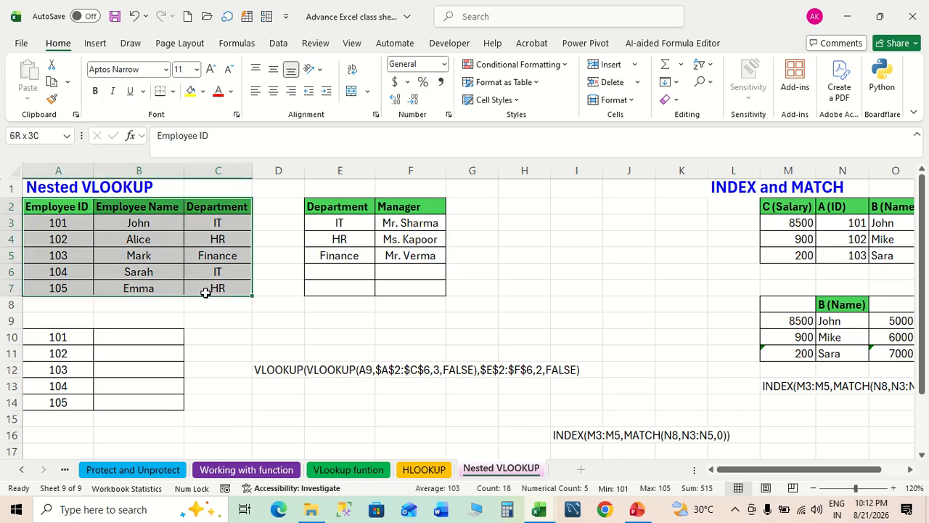
{"action": "left_click_drag", "start_coordinate": [337, 210], "coordinate": [407, 286]}
Step: Begin a formula in B10 with a VLOOKUP nested as the lookup value of an outer VLOOKUP
{"action": "left_click", "coordinate": [171, 335]}
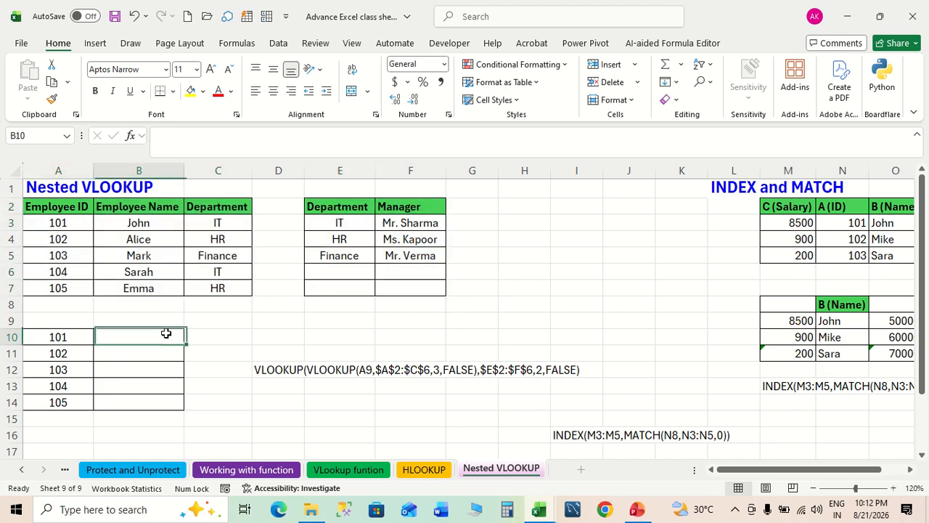
{"action": "type", "text": "=vl"}
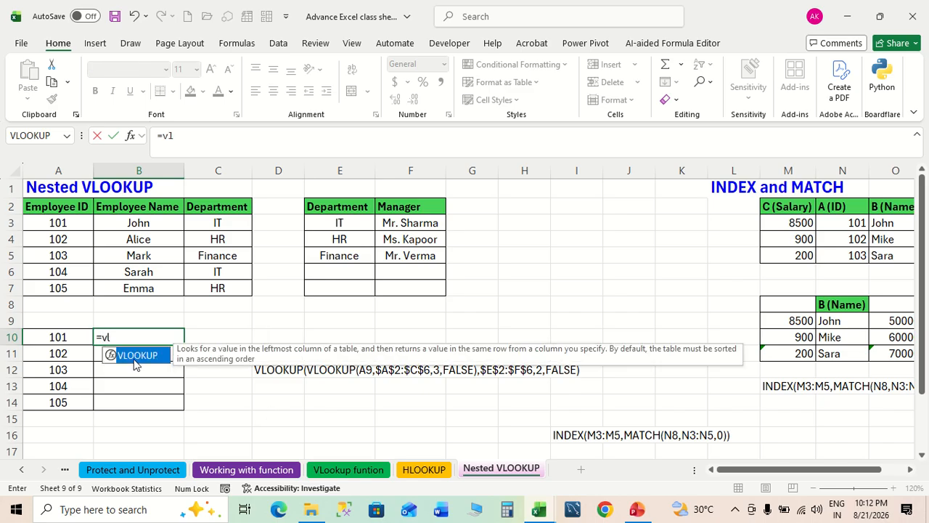
{"action": "double_click", "coordinate": [134, 357]}
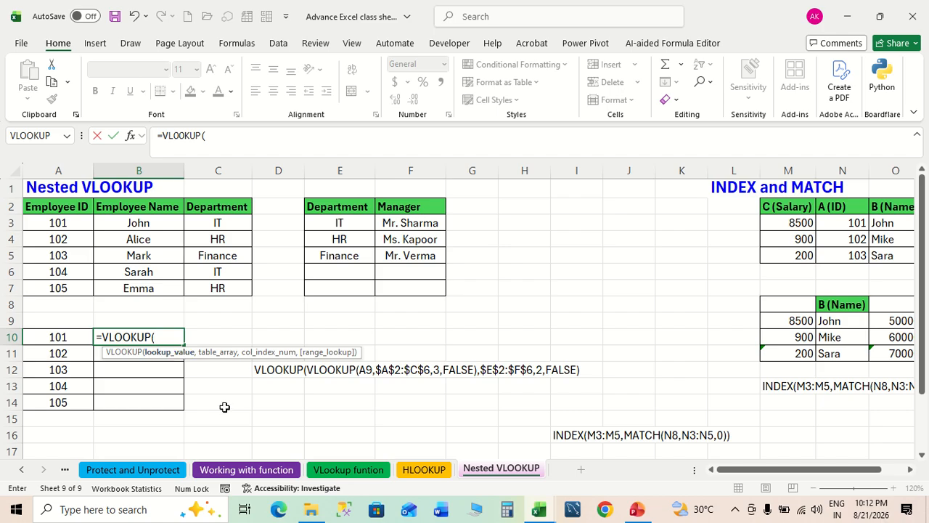
{"action": "type", "text": "vlo"}
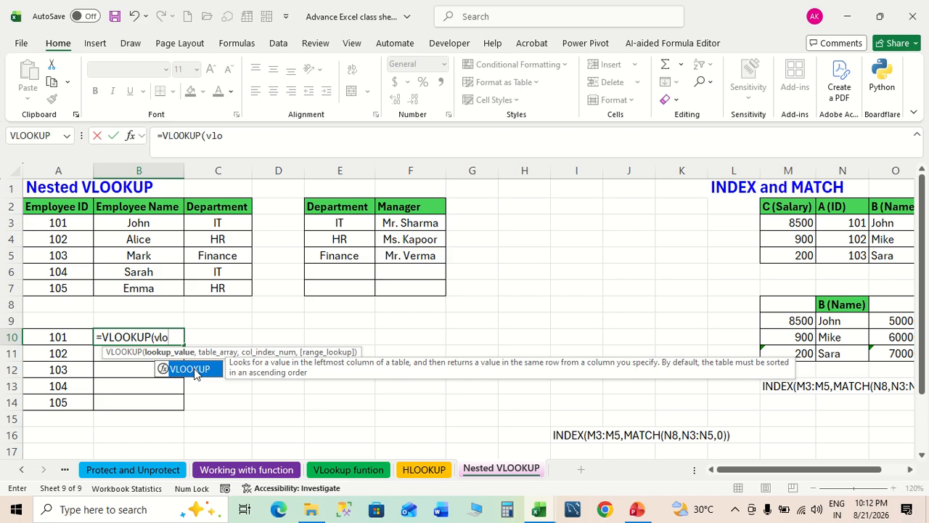
{"action": "double_click", "coordinate": [190, 370]}
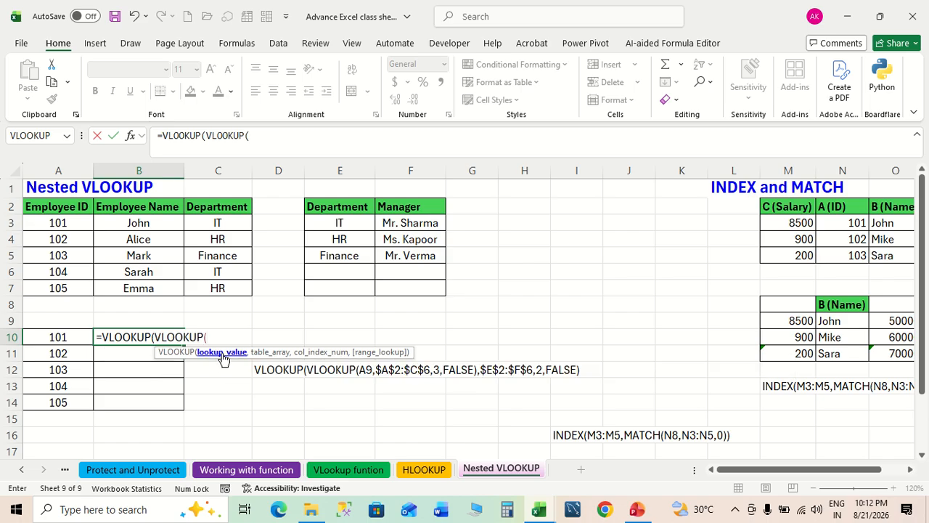
Step: Complete the inner VLOOKUP in B10 with lookup value A10, table array A2:C7, column index 3 and exact match 0
{"action": "left_click", "coordinate": [76, 339]}
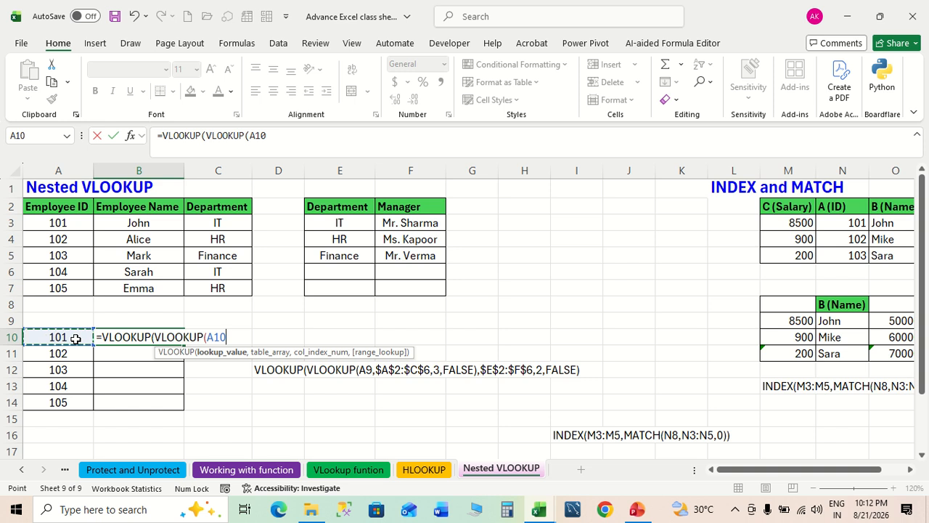
{"action": "type", "text": ","}
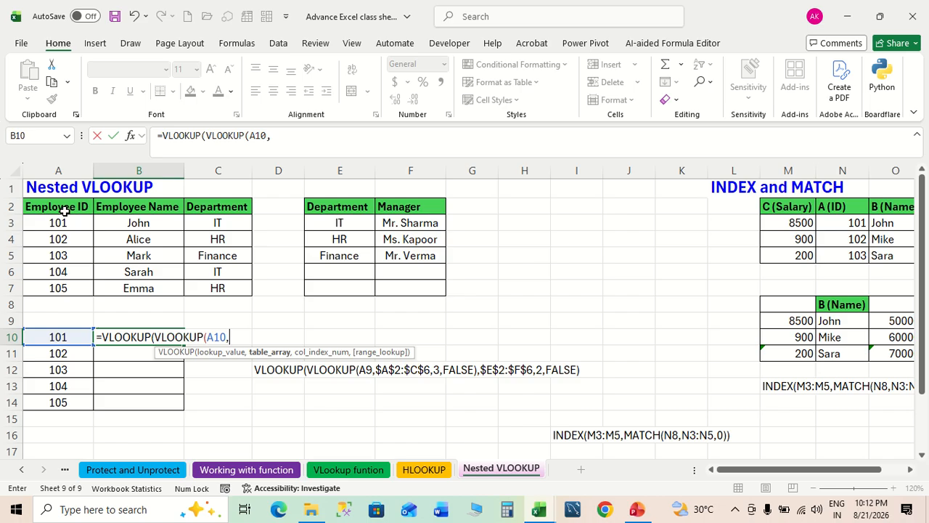
{"action": "left_click_drag", "start_coordinate": [66, 211], "coordinate": [205, 289]}
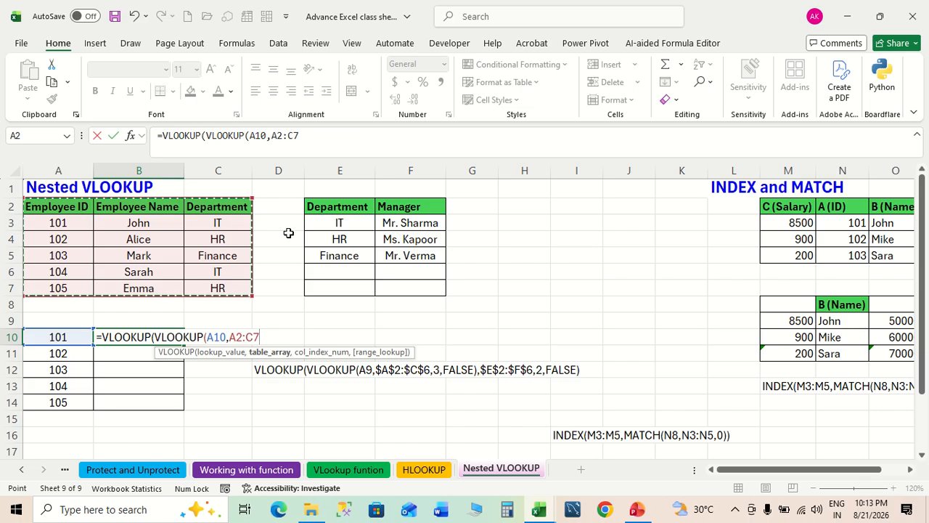
{"action": "type", "text": ",3"}
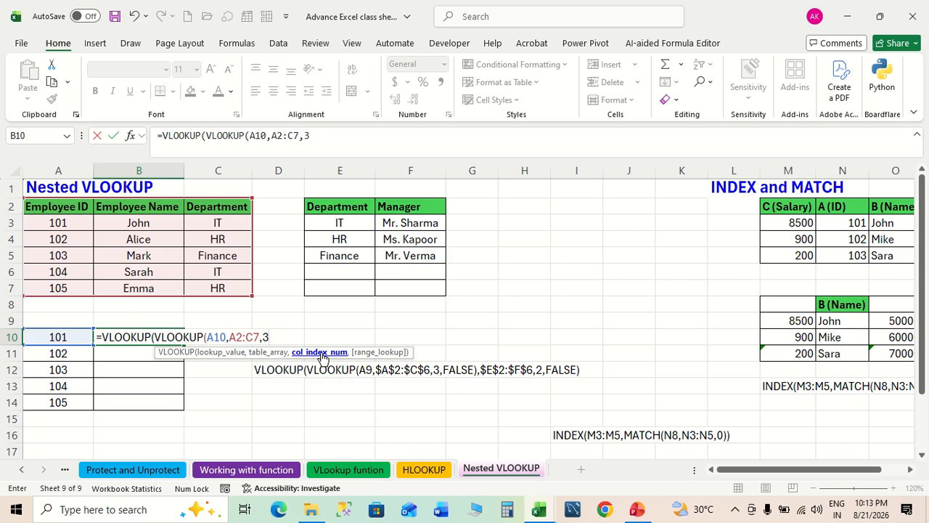
{"action": "type", "text": ",0"}
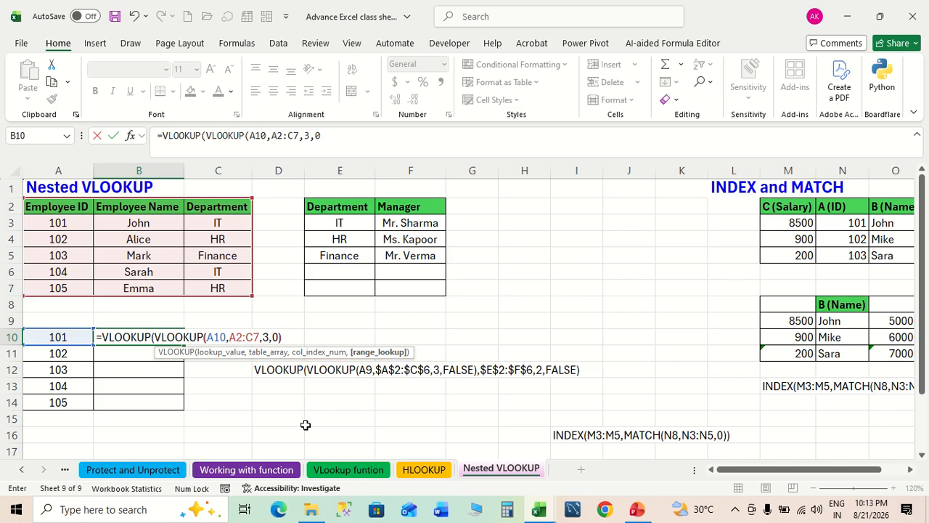
{"action": "type", "text": ")"}
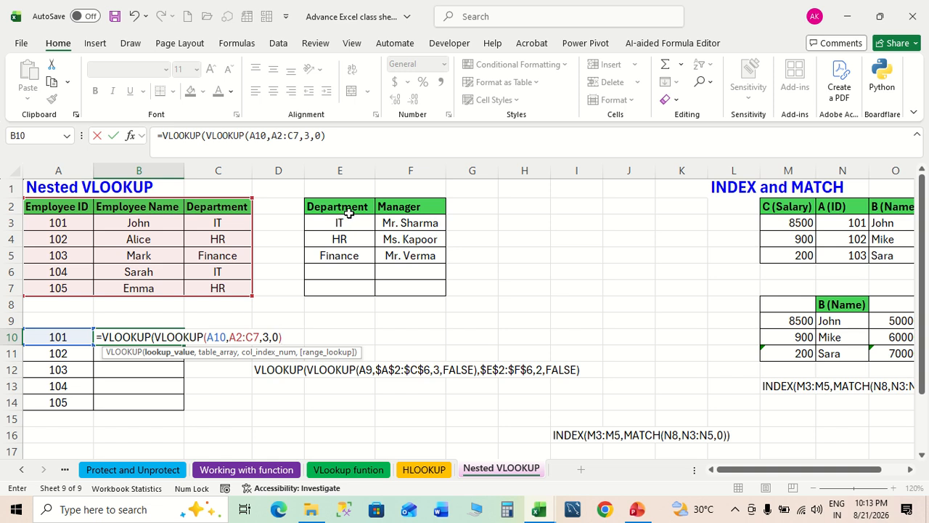
Step: Continue the B10 formula after the inner VLOOKUP with E2:F5 as the outer VLOOKUP's table array
{"action": "key", "text": "Return"}
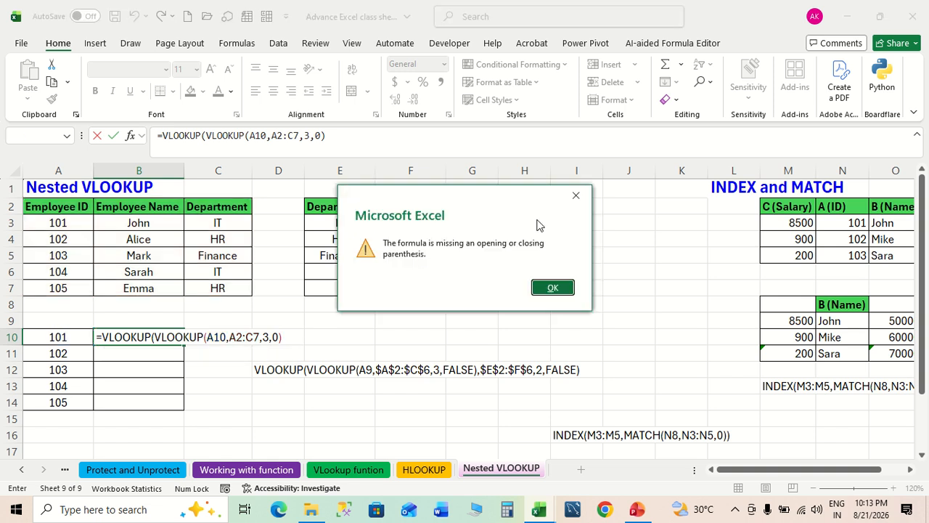
{"action": "left_click", "coordinate": [575, 196]}
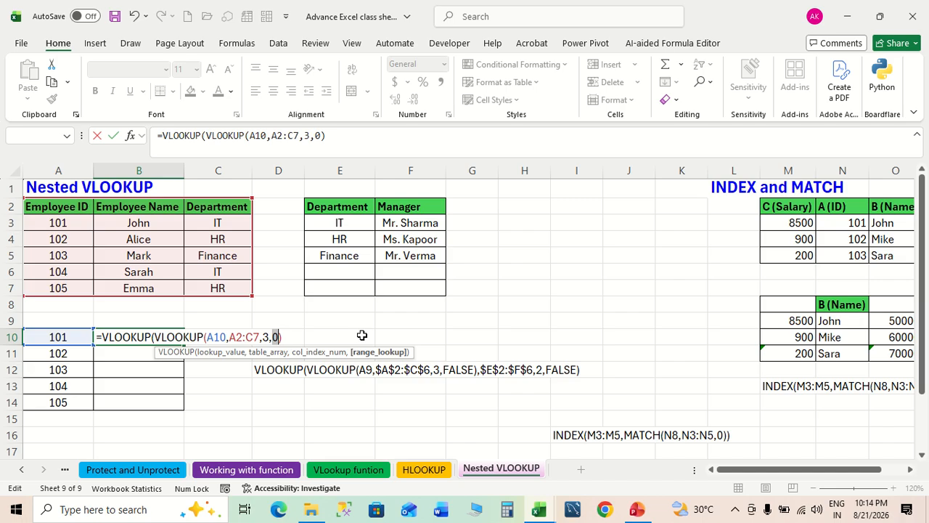
{"action": "key", "text": "Right"}
{"action": "key", "text": "Right"}
{"action": "type", "text": ","}
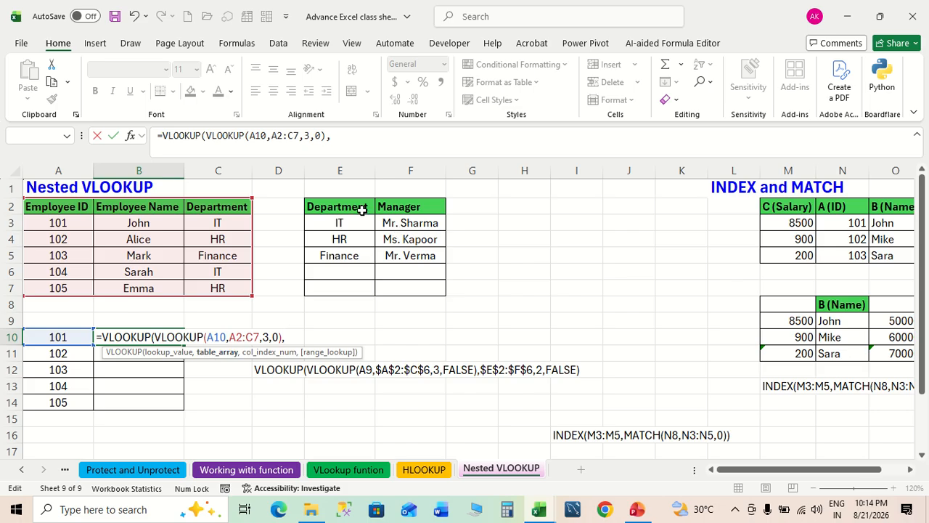
{"action": "left_click_drag", "start_coordinate": [361, 210], "coordinate": [394, 259]}
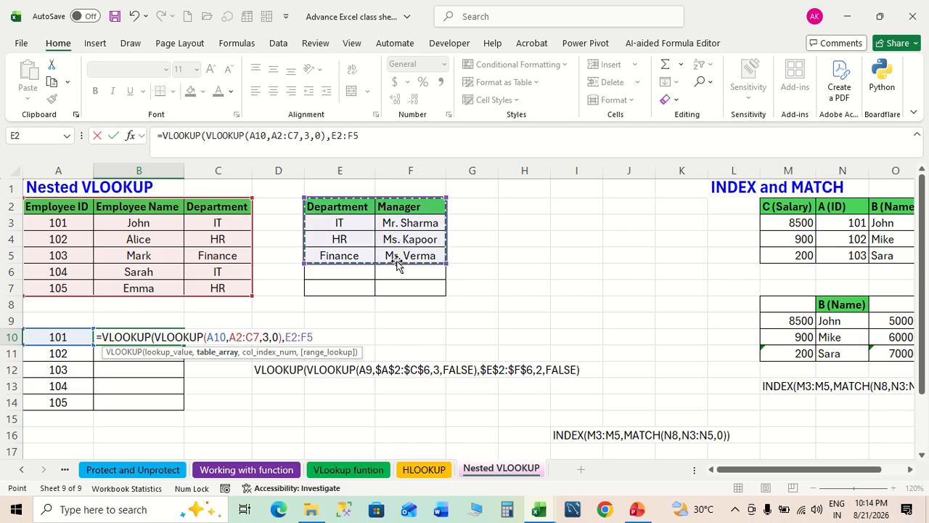
Step: Finish the outer VLOOKUP in B10 with column index 2 and exact match 0, and reject the suggested formula correction
{"action": "type", "text": ","}
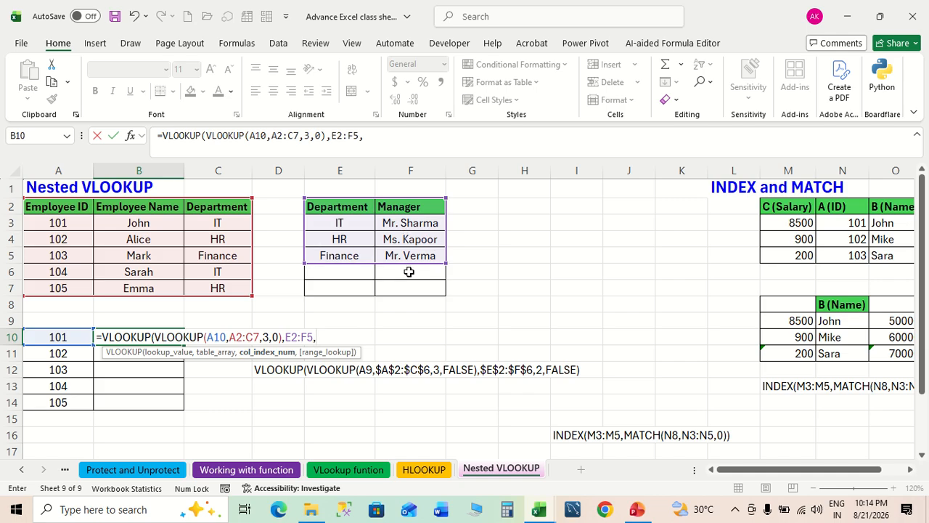
{"action": "type", "text": "2,"}
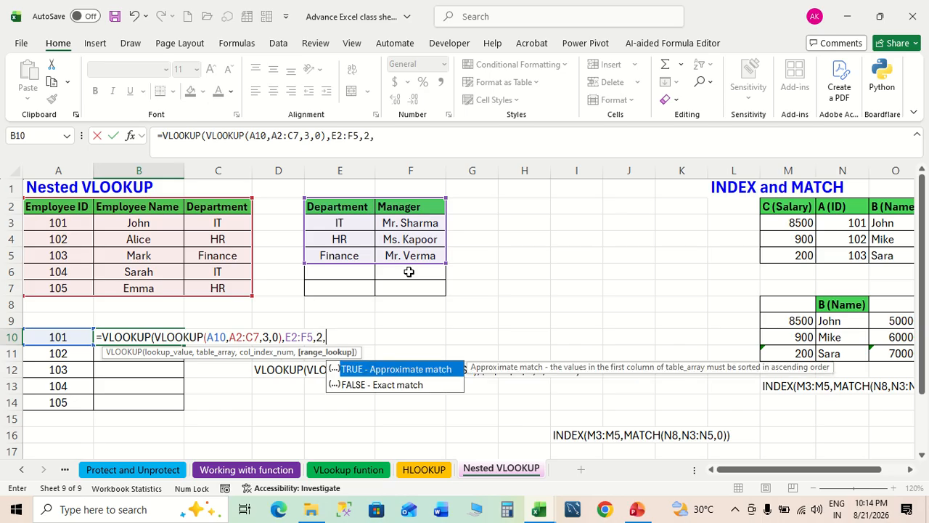
{"action": "type", "text": "0))"}
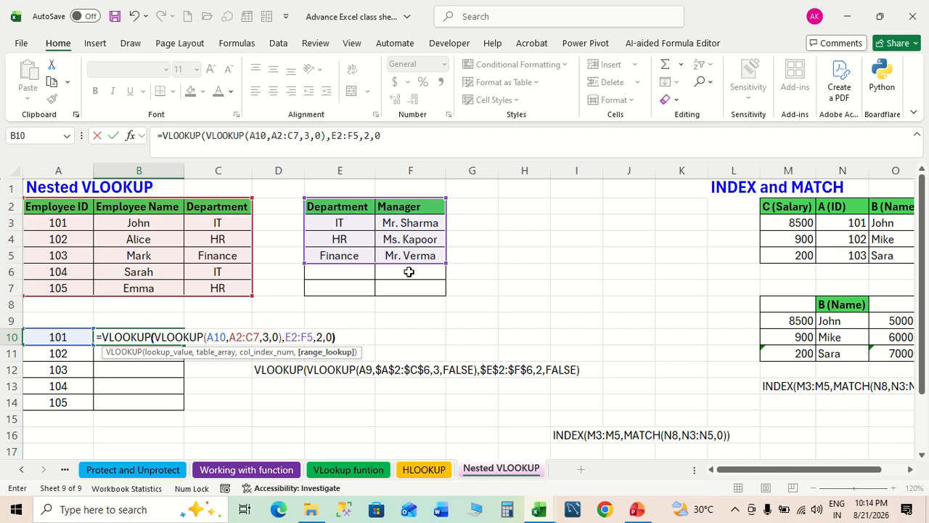
{"action": "key", "text": "Return"}
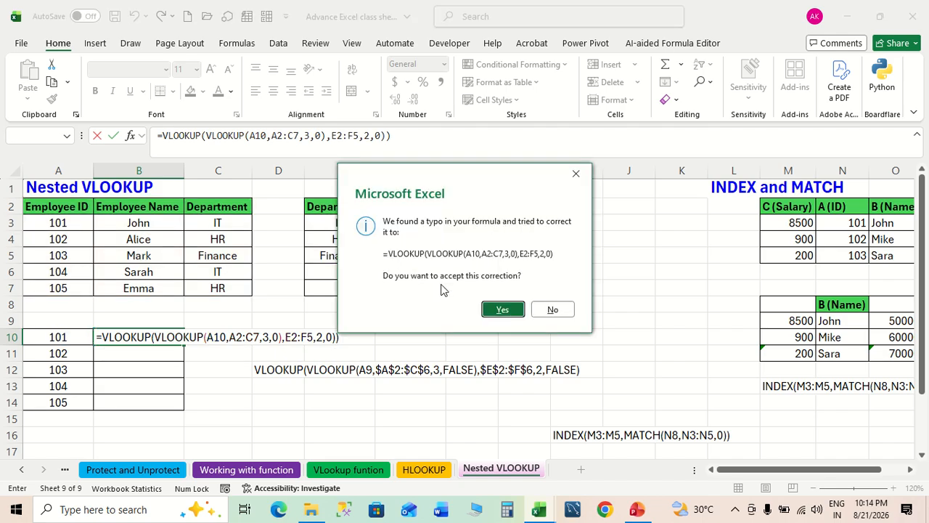
{"action": "left_click", "coordinate": [576, 178]}
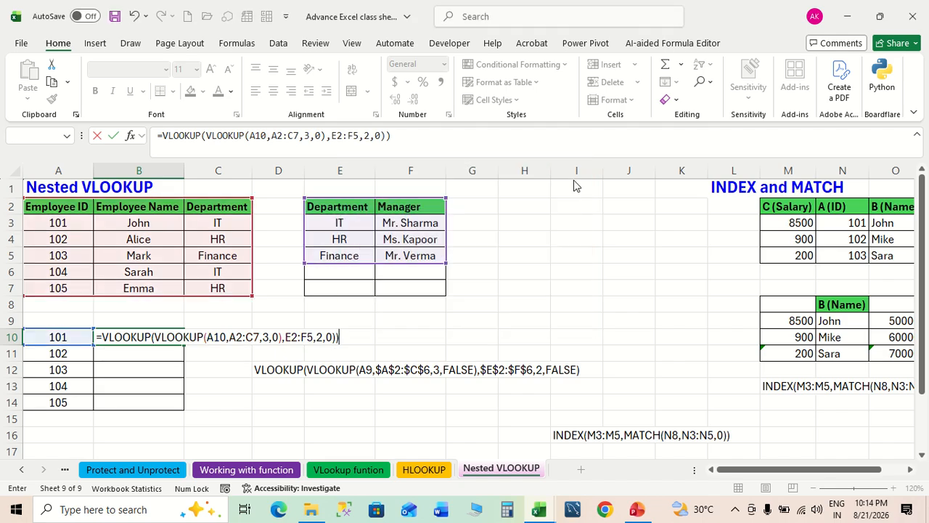
{"action": "left_click", "coordinate": [575, 146]}
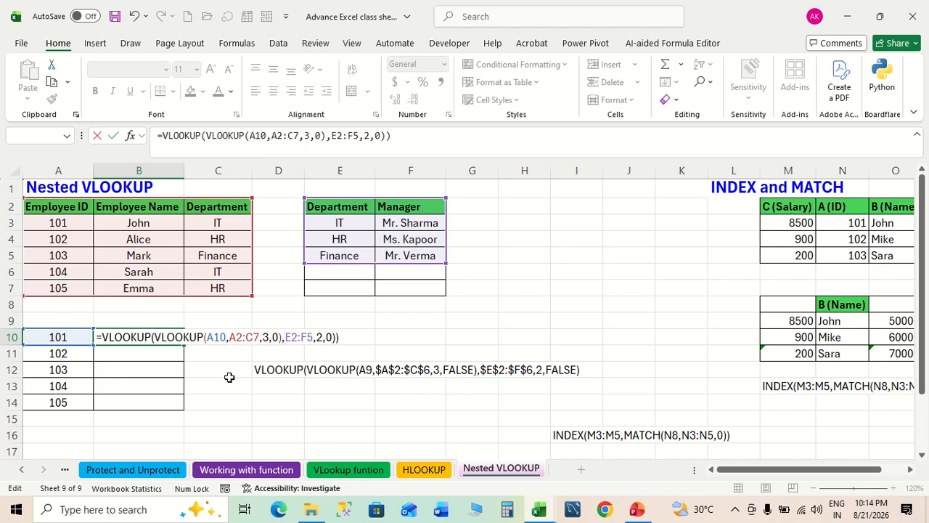
Step: Make the inner VLOOKUP's table array in the B10 formula absolute as $A$2:$C$7
{"action": "left_click", "coordinate": [229, 339]}
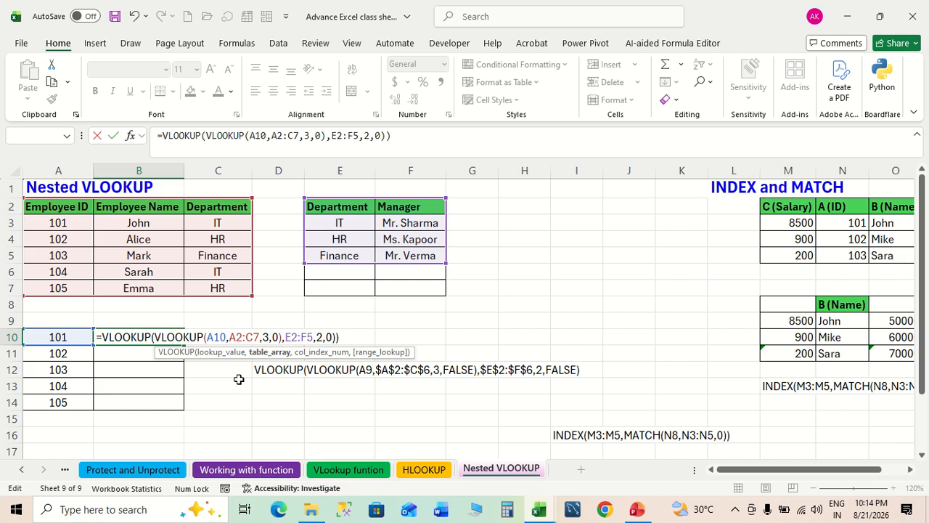
{"action": "type", "text": "$A"}
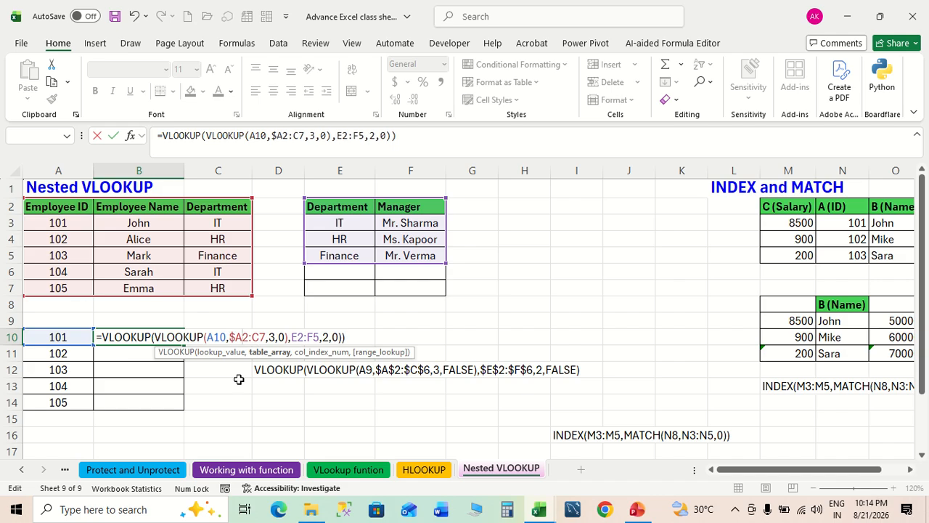
{"action": "type", "text": "$2:"}
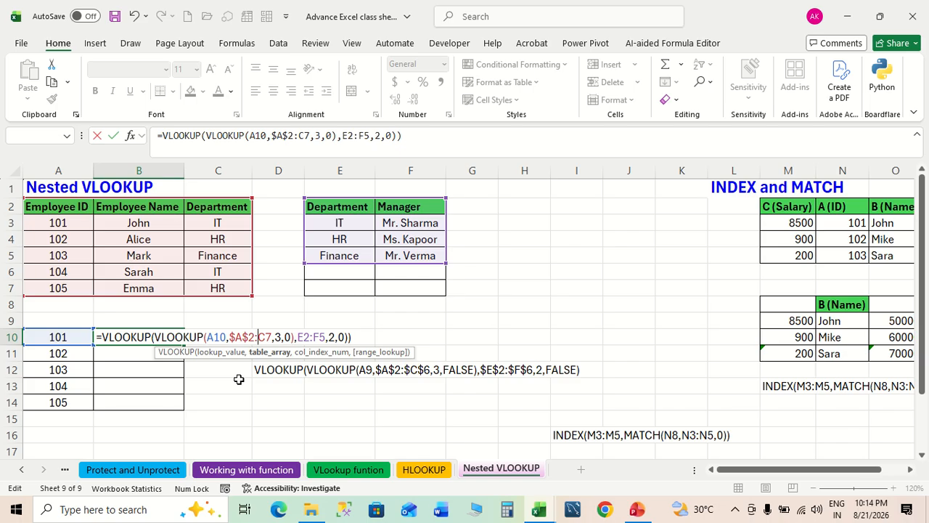
{"action": "type", "text": "$C"}
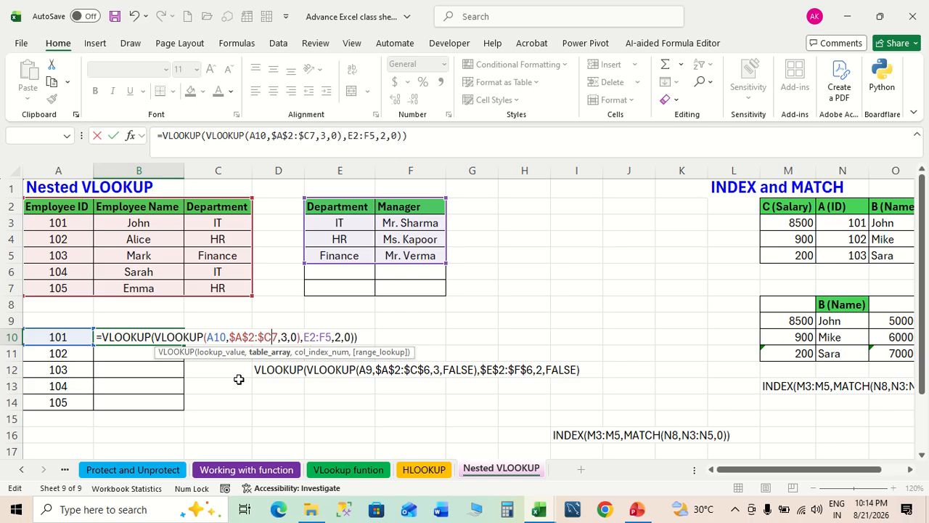
{"action": "type", "text": "$"}
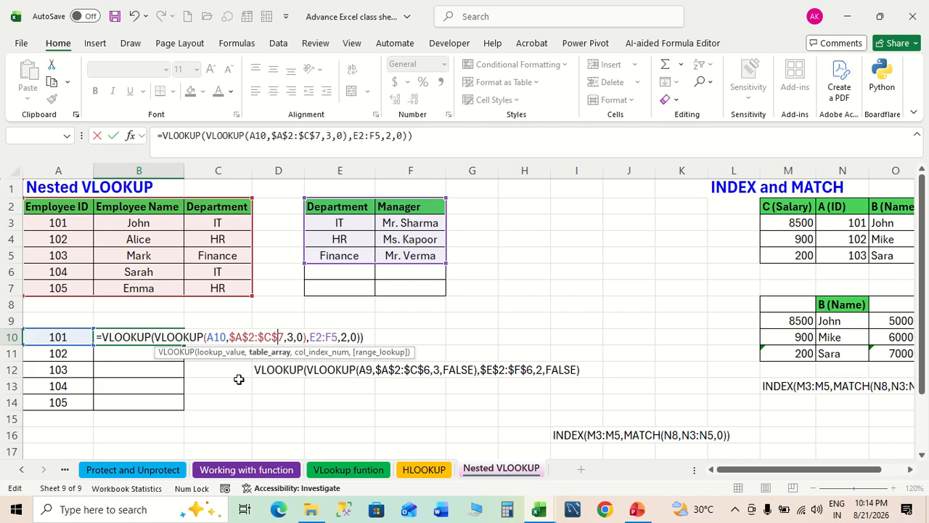
Step: Make the outer VLOOKUP's table array in the B10 formula absolute as $E$2:$F$5
{"action": "key", "text": "Right"}
{"action": "key", "text": "Right"}
{"action": "key", "text": "Right"}
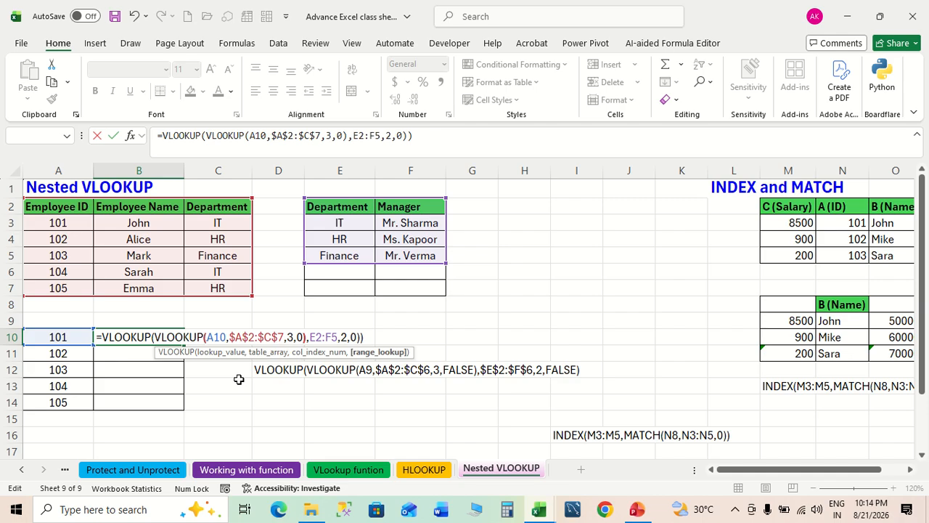
{"action": "key", "text": "Right"}
{"action": "key", "text": "Right"}
{"action": "key", "text": "Right"}
{"action": "key", "text": "Right"}
{"action": "key", "text": "Right"}
{"action": "key", "text": "Right"}
{"action": "key", "text": "Right"}
{"action": "key", "text": "Right"}
{"action": "key", "text": "Right"}
{"action": "key", "text": "Right"}
{"action": "key", "text": "Left"}
{"action": "left_click", "coordinate": [354, 136]}
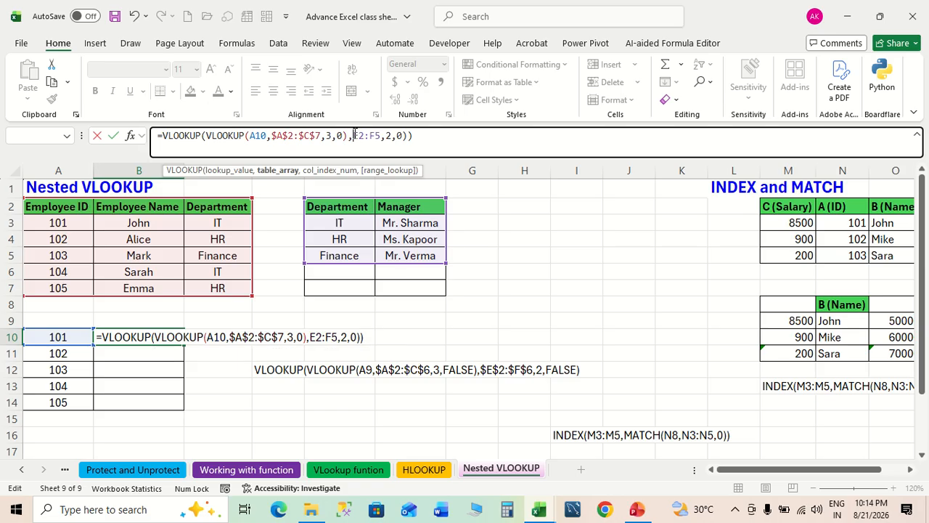
{"action": "type", "text": "$A"}
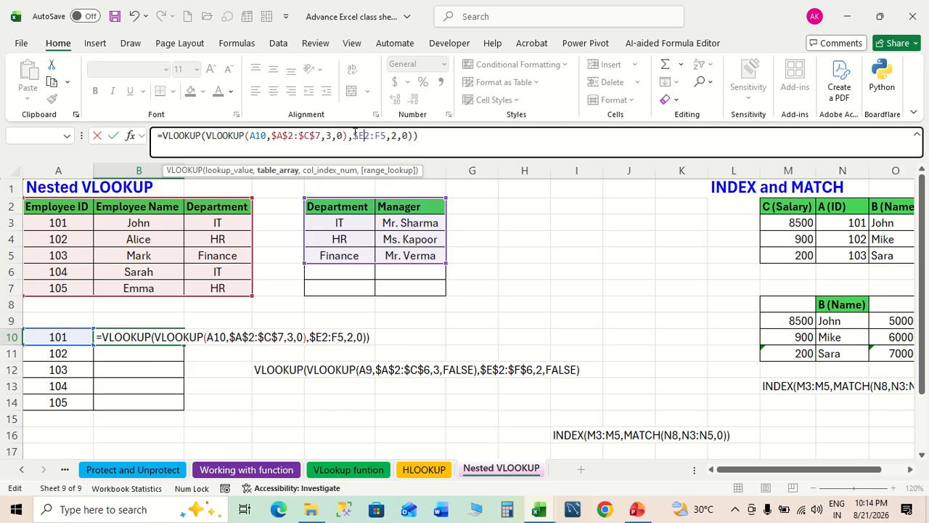
{"action": "type", "text": "$2:"}
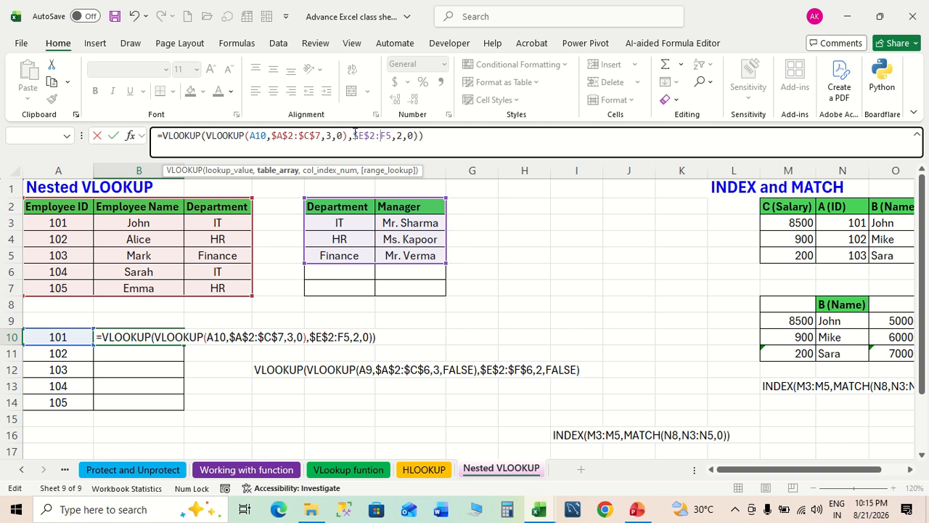
{"action": "type", "text": "$C"}
{"action": "type", "text": "$F$"}
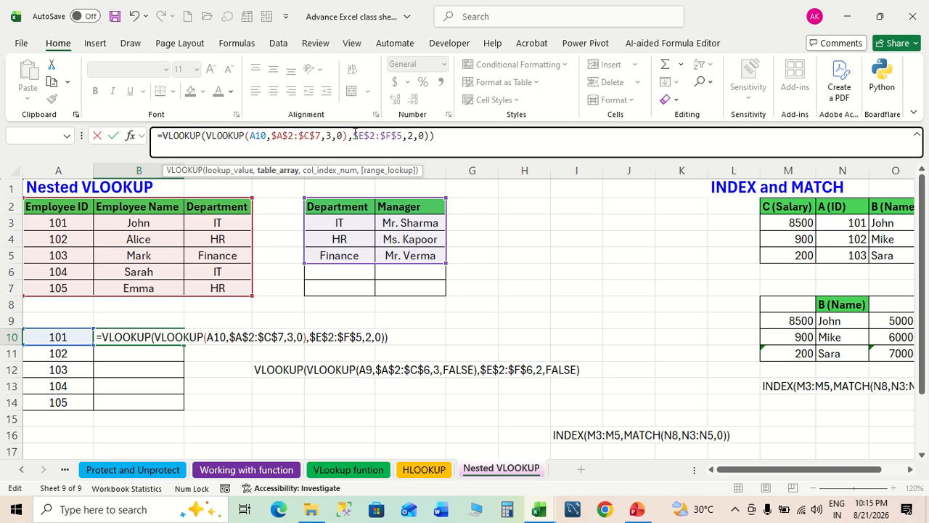
Step: Remove the extra closing parenthesis from the B10 formula and enter it as =VLOOKUP(VLOOKUP(A10,$A$2:$C$7,3,0),$E$2:$F$5,2,0)
{"action": "left_click", "coordinate": [460, 141]}
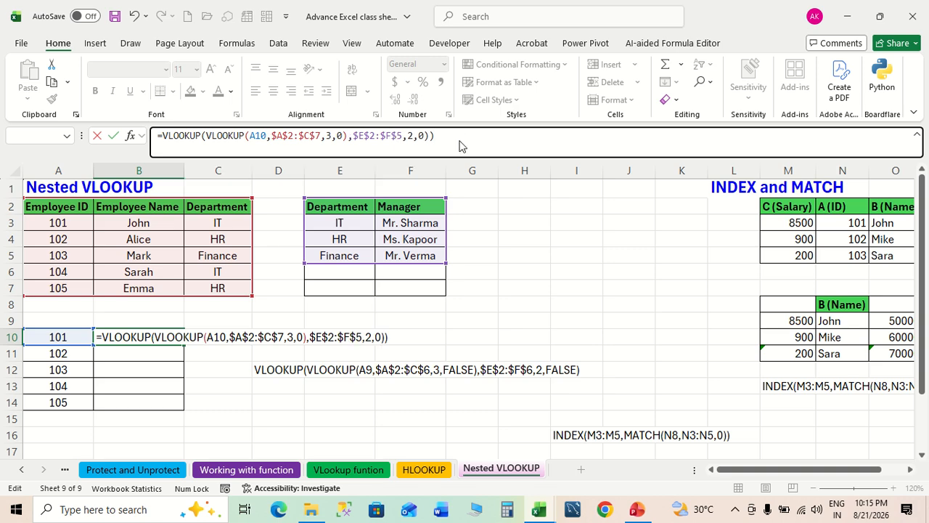
{"action": "key", "text": "Return"}
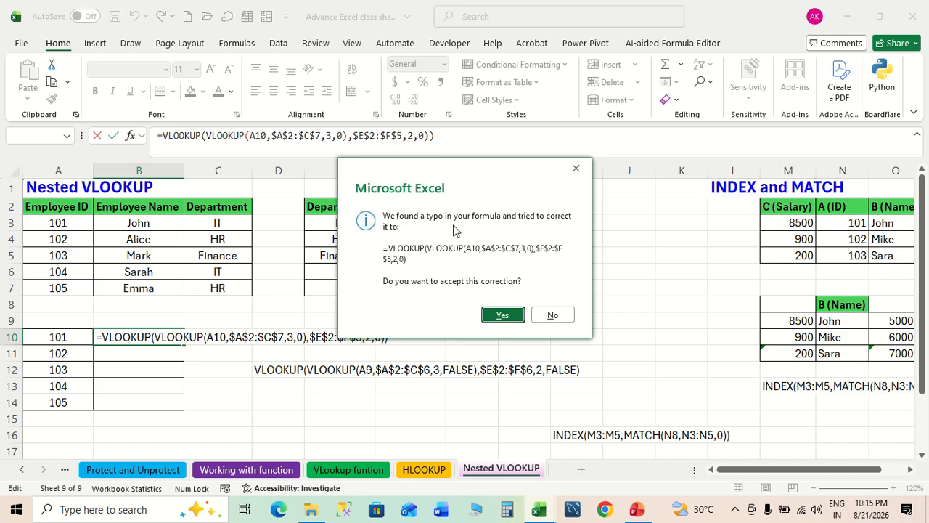
{"action": "left_click", "coordinate": [576, 170]}
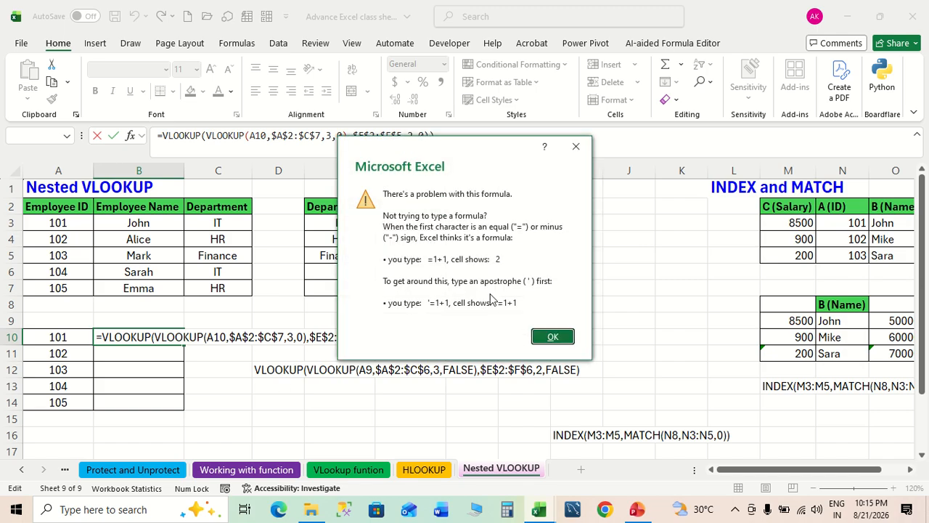
{"action": "left_click", "coordinate": [546, 338]}
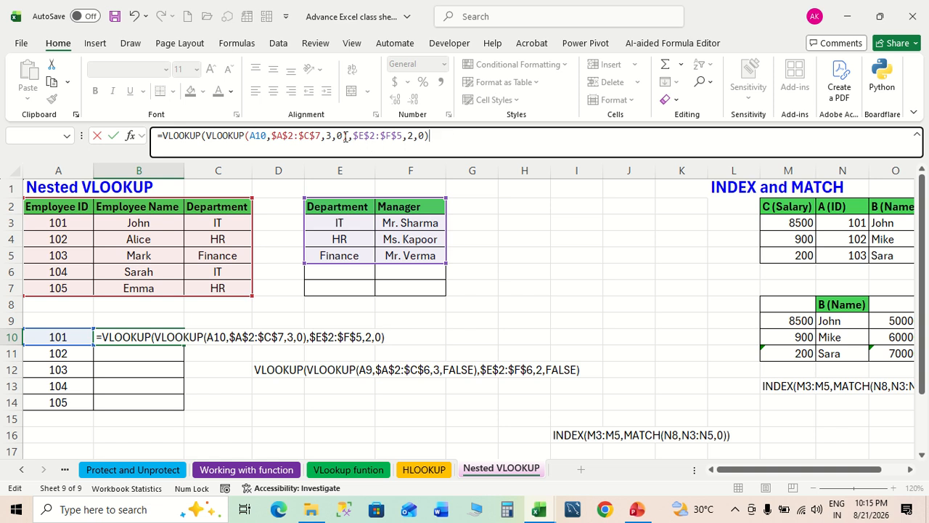
{"action": "key", "text": "Return"}
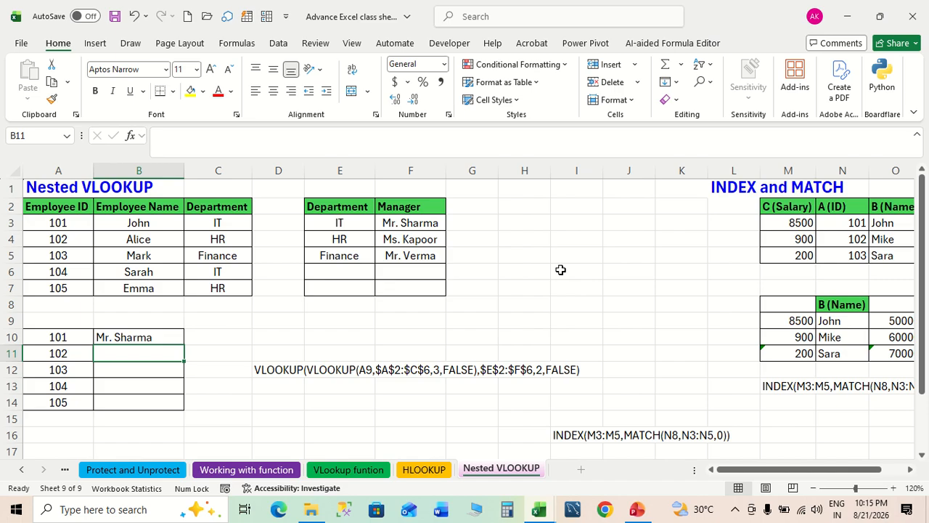
Step: Fill the nested VLOOKUP from B10 down through B14 for the remaining employee IDs
{"action": "left_click", "coordinate": [162, 339]}
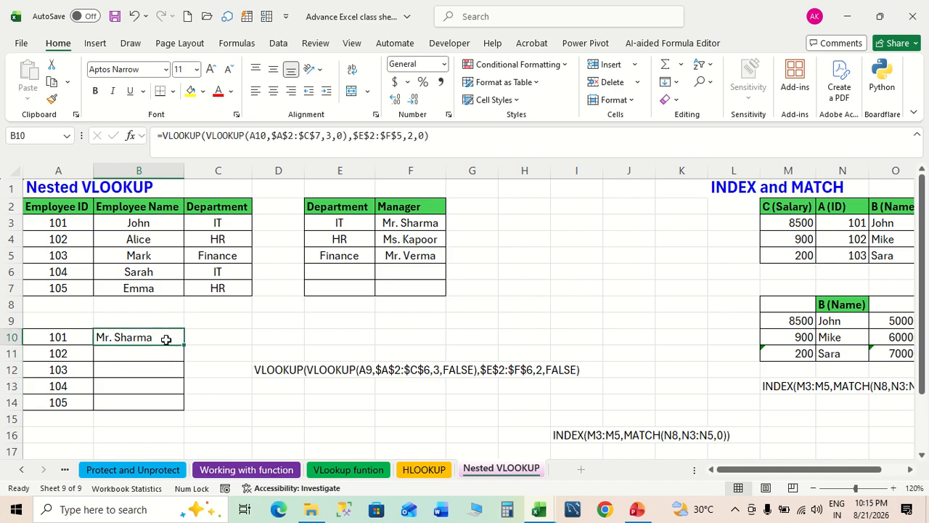
{"action": "double_click", "coordinate": [185, 346]}
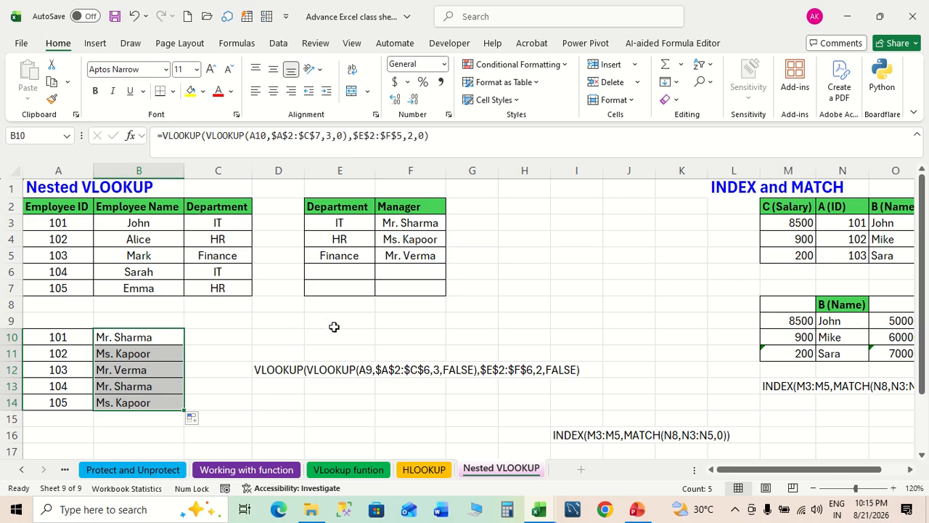
{"action": "scroll", "coordinate": [333, 326], "scroll_direction": "down", "scroll_amount": 3}
{"action": "scroll", "coordinate": [332, 326], "scroll_direction": "up", "scroll_amount": 3}
Step: Clear the manager lookup formulas from B10:B14 and return to B10
{"action": "left_click_drag", "start_coordinate": [158, 339], "coordinate": [157, 396]}
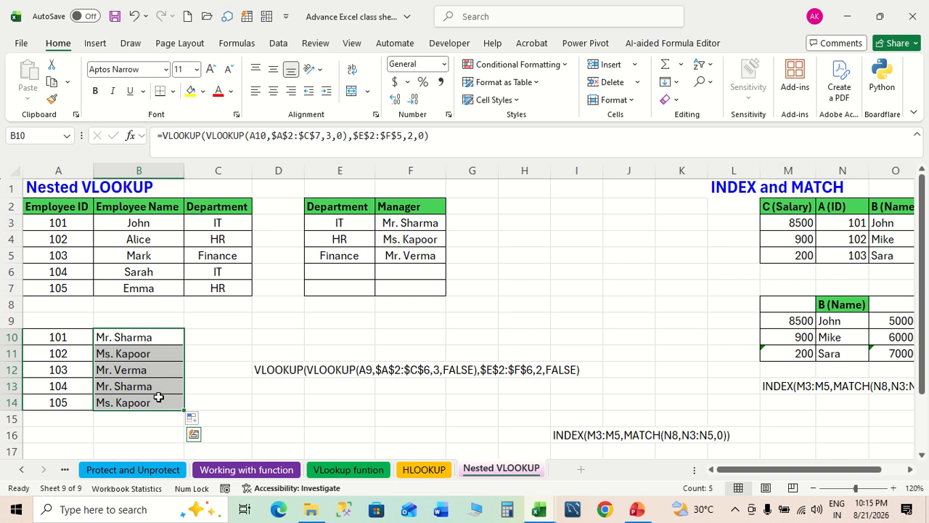
{"action": "key", "text": "Delete"}
{"action": "left_click", "coordinate": [156, 332]}
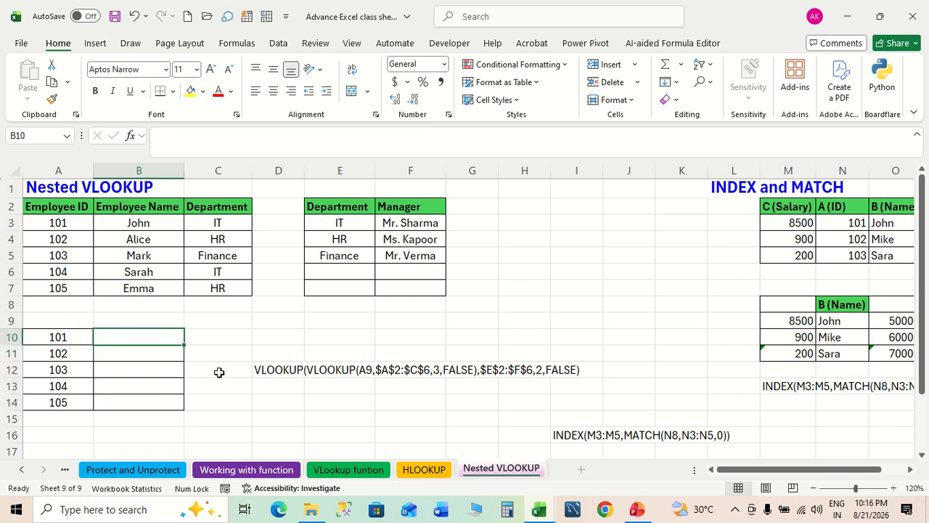
Step: Start the B10 formula again with a VLOOKUP nested as the lookup value of an outer VLOOKUP
{"action": "type", "text": "=vlo"}
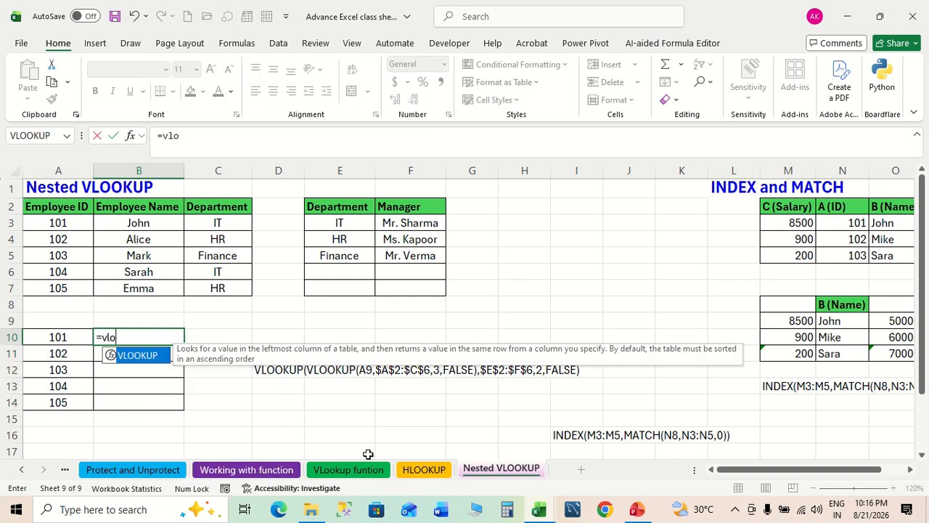
{"action": "double_click", "coordinate": [138, 355]}
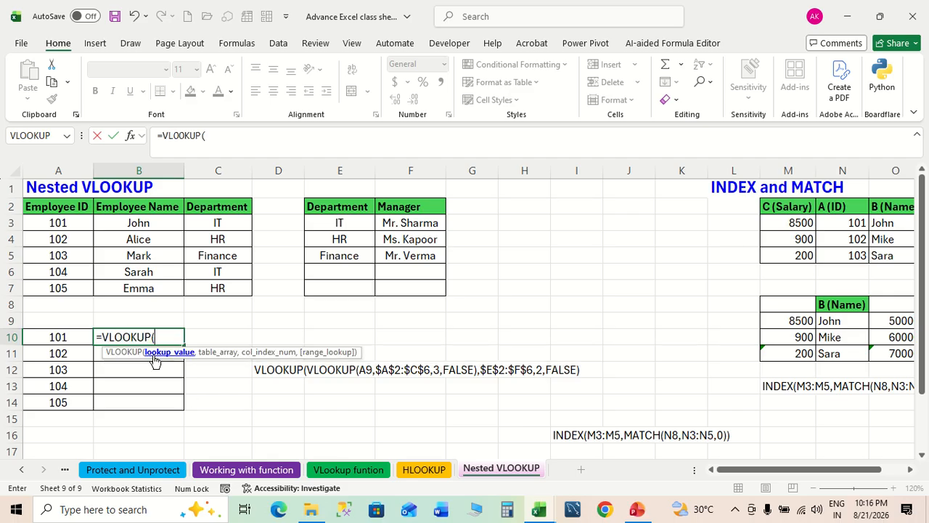
{"action": "type", "text": "v"}
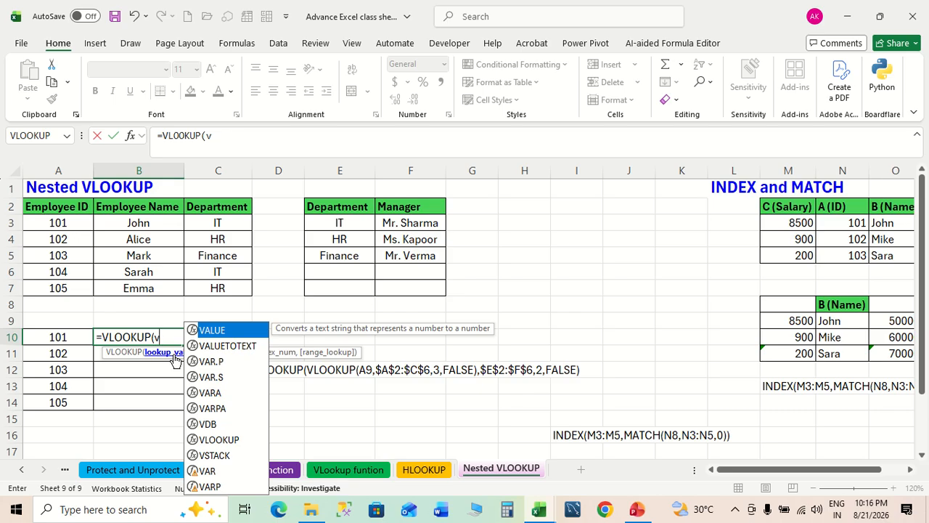
{"action": "type", "text": "lo"}
{"action": "double_click", "coordinate": [185, 364]}
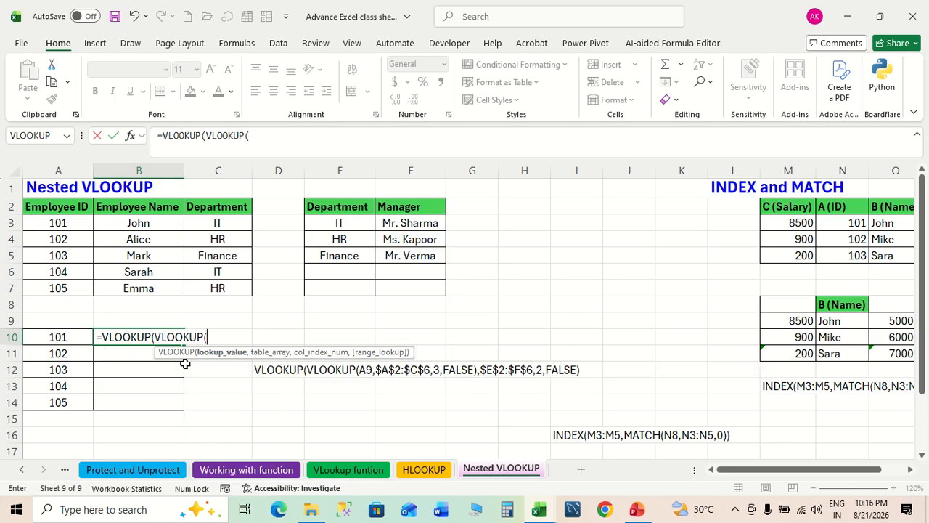
Step: Complete the inner VLOOKUP in B10 with lookup value A10, table range A2:C7, column index 3 and exact match 0
{"action": "left_click", "coordinate": [47, 338]}
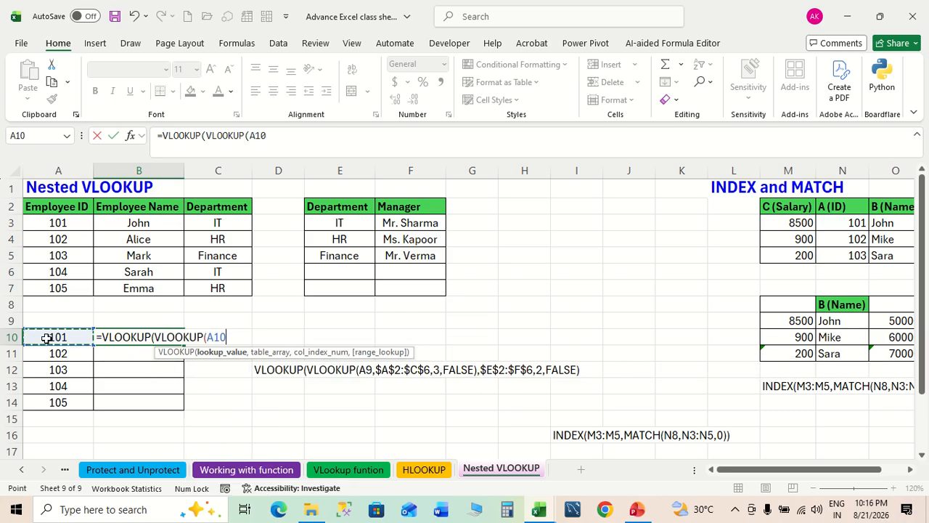
{"action": "type", "text": ","}
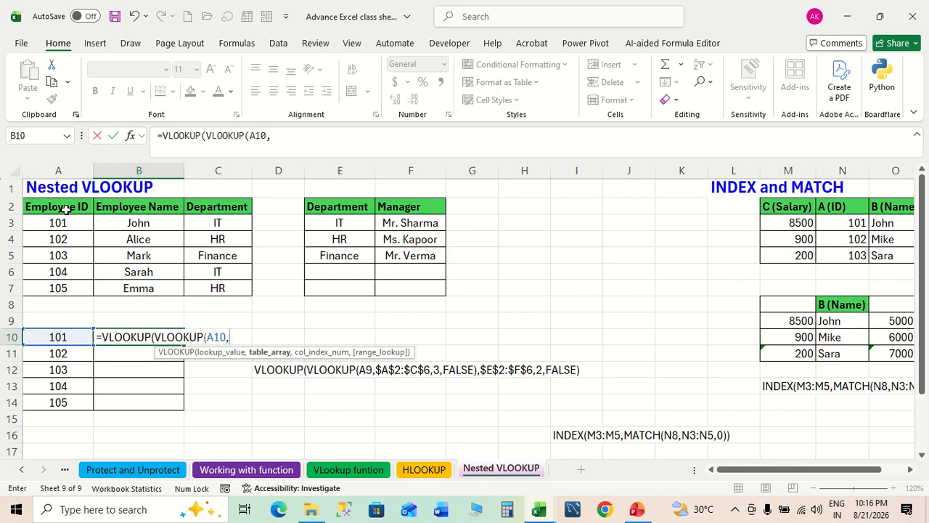
{"action": "left_click_drag", "start_coordinate": [63, 210], "coordinate": [210, 288]}
{"action": "type", "text": ","}
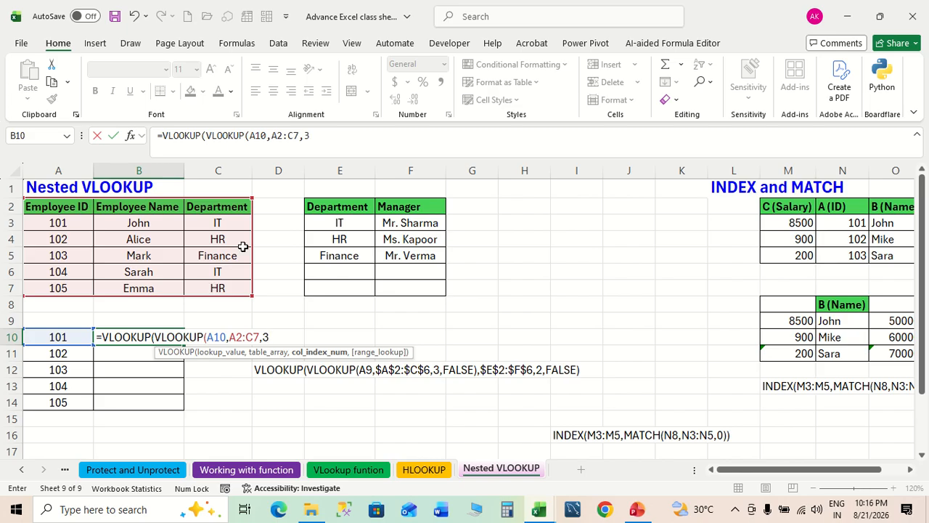
{"action": "type", "text": "3,0)"}
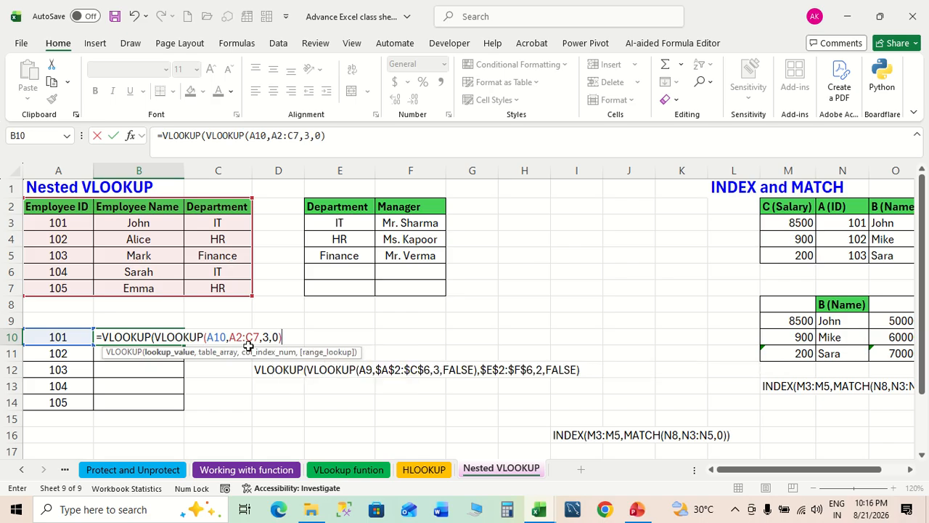
Step: Finish the outer VLOOKUP in B10 with table range E2:F6, column index 2 and match type 0, and fill the formula down through B14
{"action": "type", "text": ","}
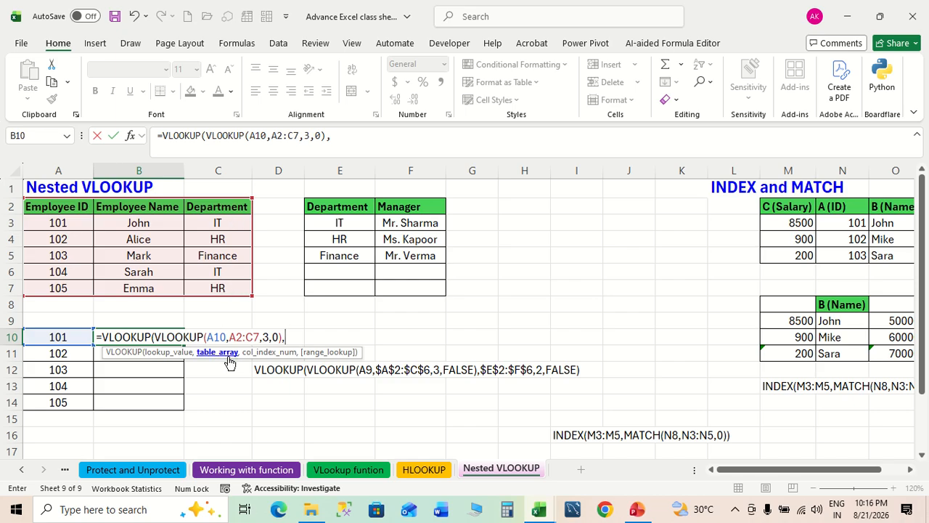
{"action": "left_click_drag", "start_coordinate": [341, 207], "coordinate": [402, 271]}
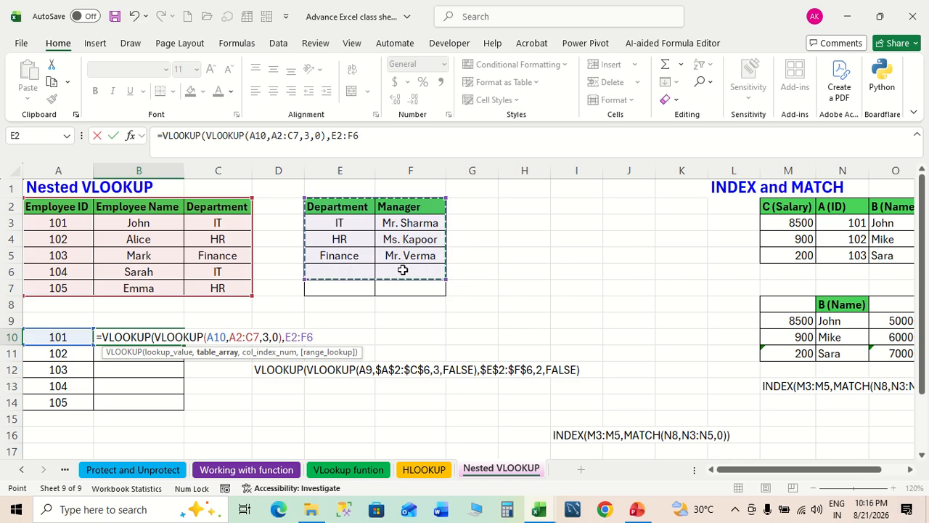
{"action": "type", "text": ","}
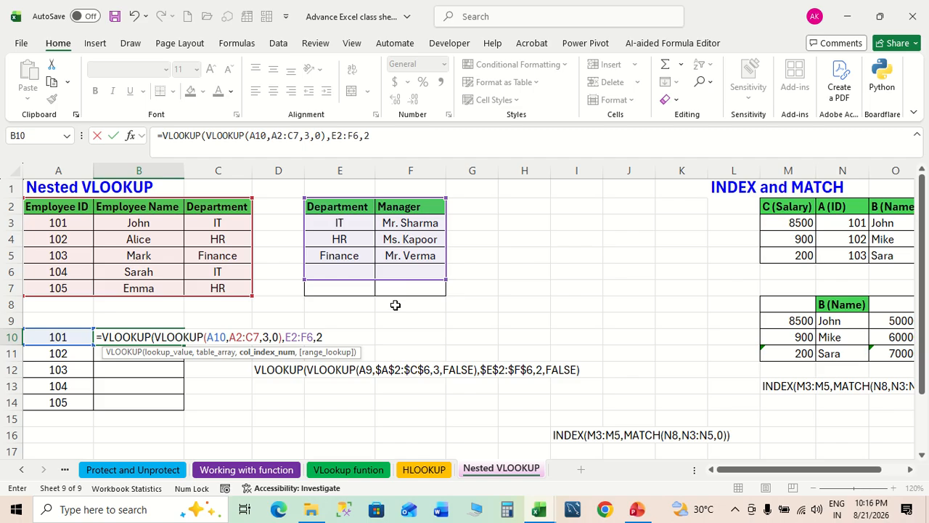
{"action": "type", "text": "2,"}
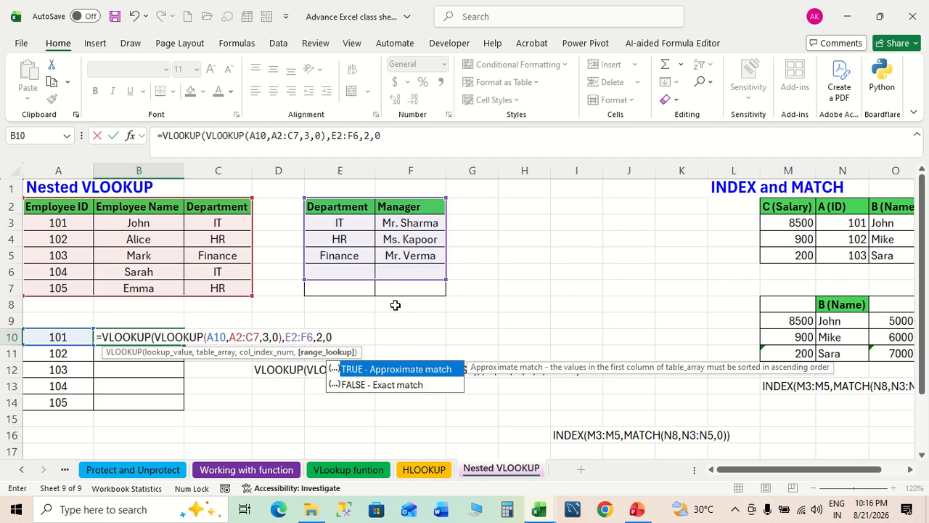
{"action": "type", "text": "0)"}
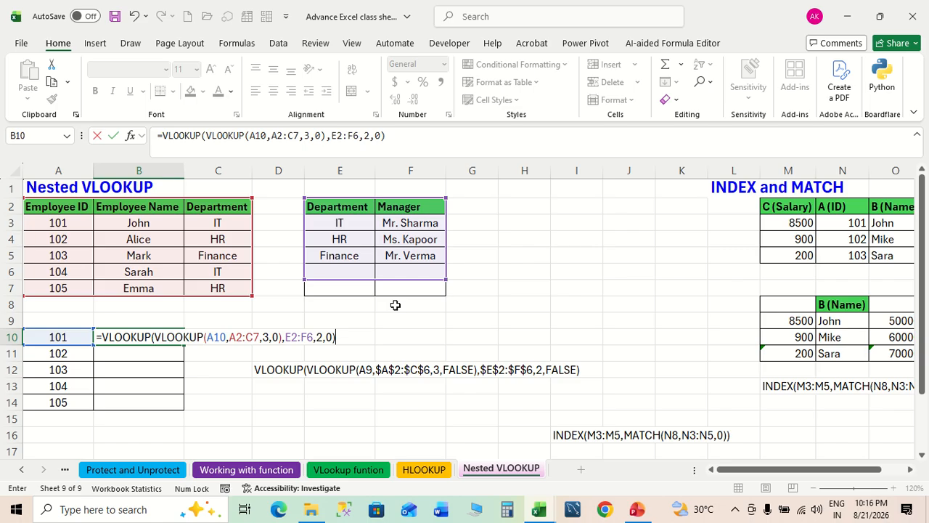
{"action": "key", "text": "Return"}
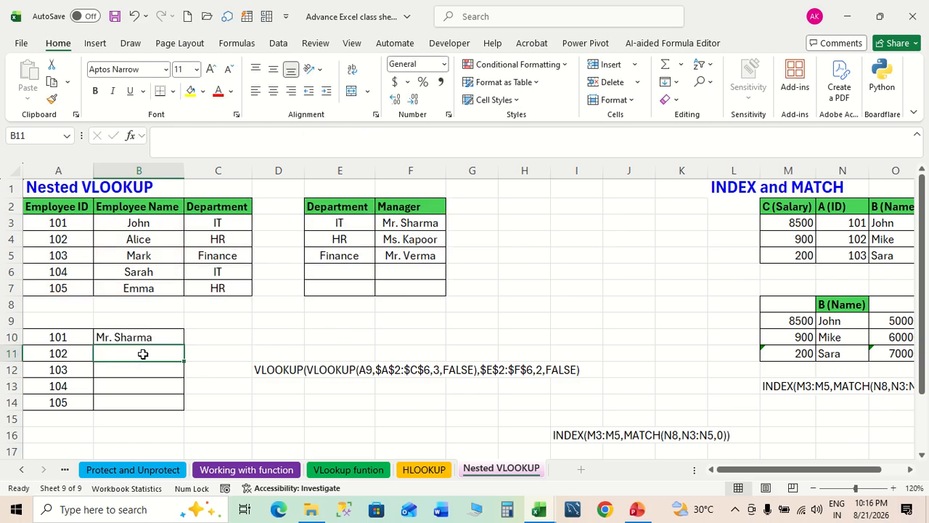
{"action": "left_click", "coordinate": [164, 337]}
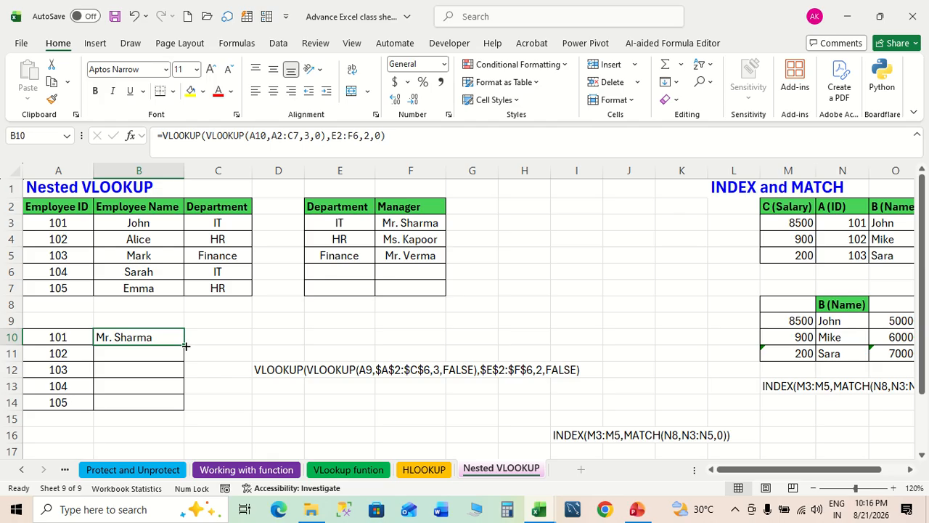
{"action": "double_click", "coordinate": [186, 346]}
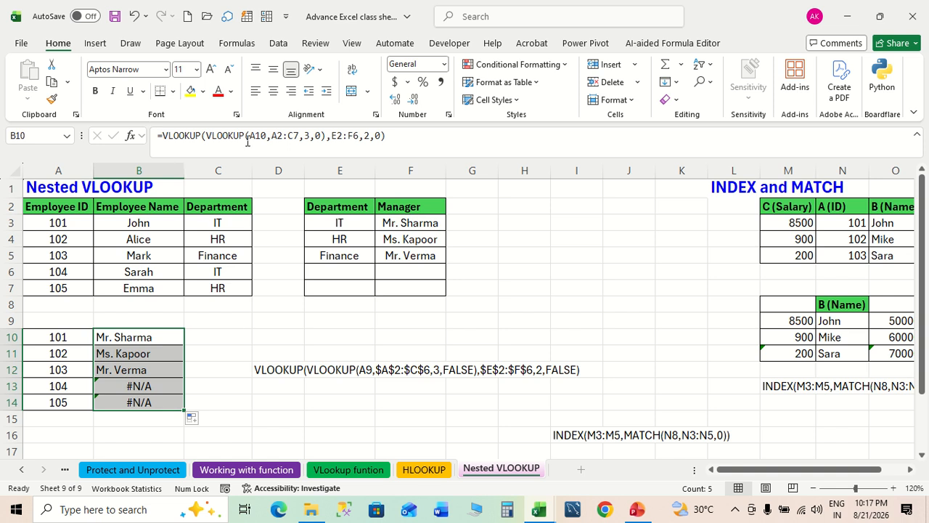
Step: Make the inner VLOOKUP's table range in the B10 formula absolute as $A$2:$C$7
{"action": "left_click", "coordinate": [164, 338]}
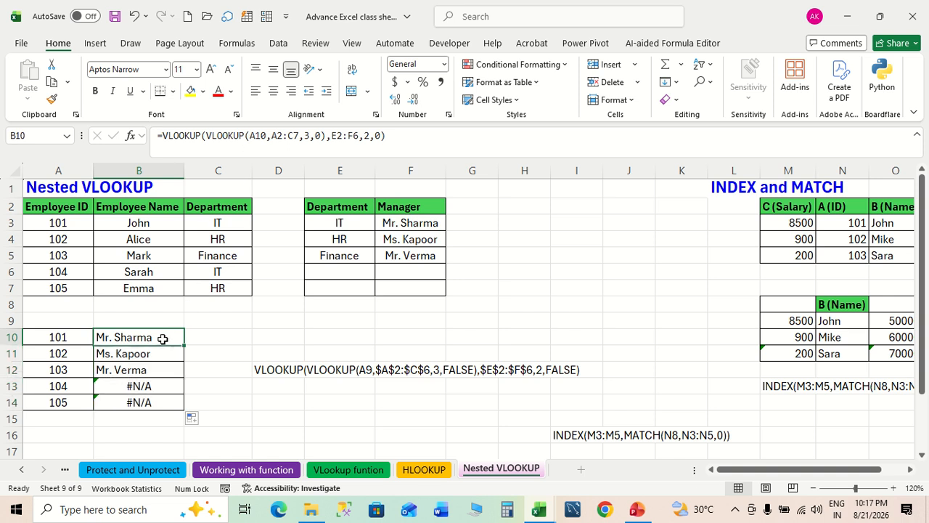
{"action": "left_click", "coordinate": [270, 136]}
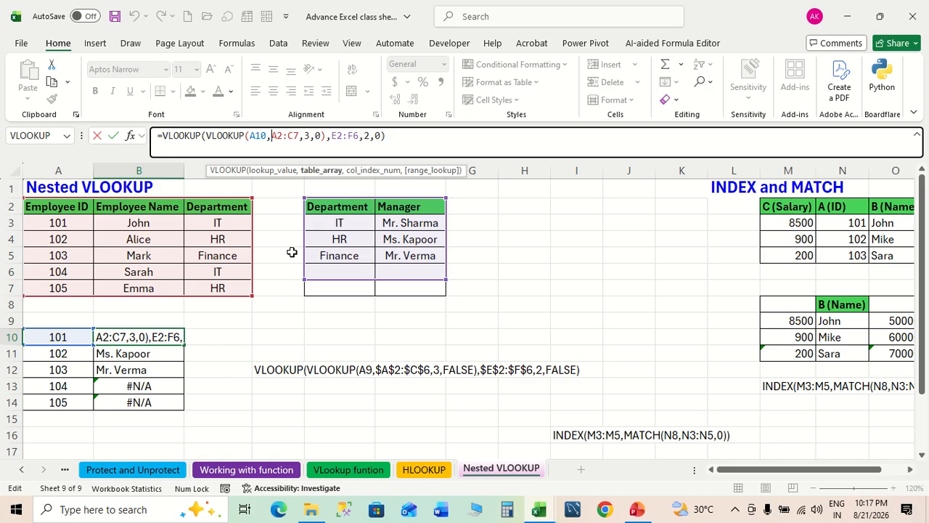
{"action": "type", "text": "$A"}
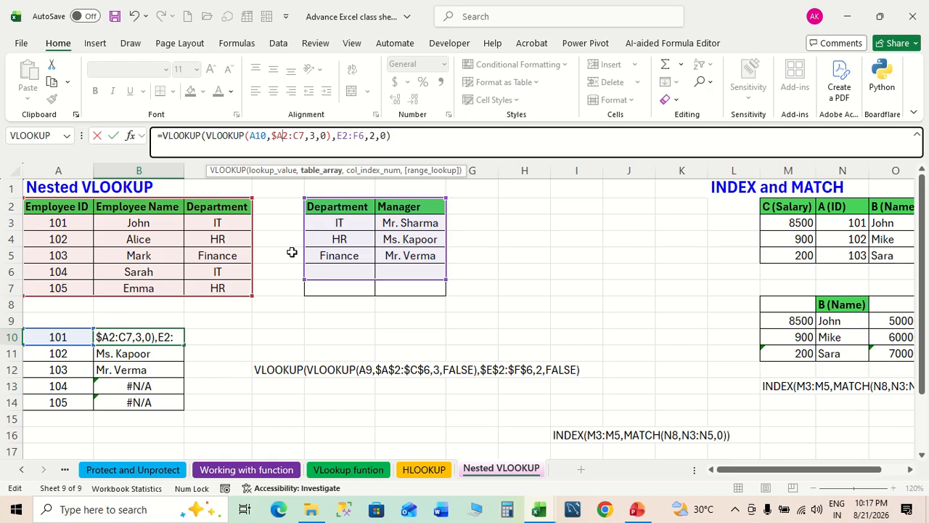
{"action": "type", "text": "$2:"}
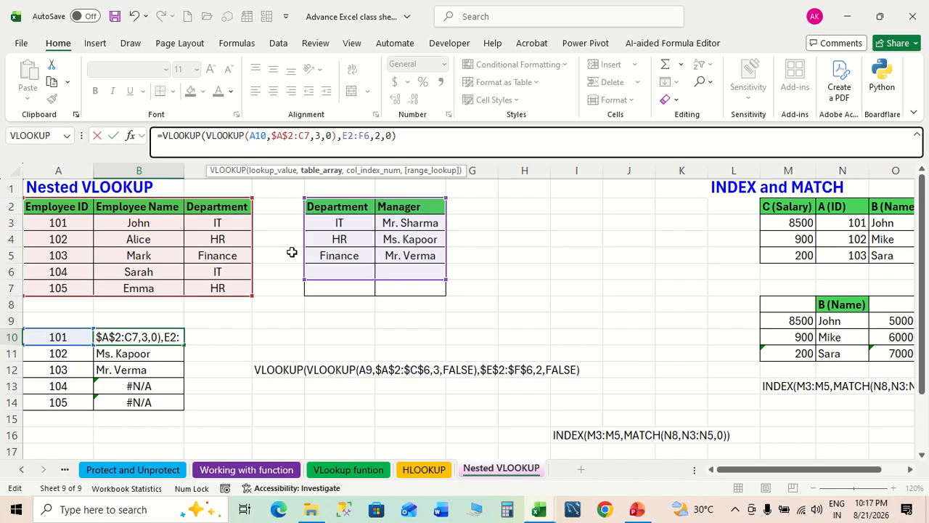
{"action": "type", "text": "$C"}
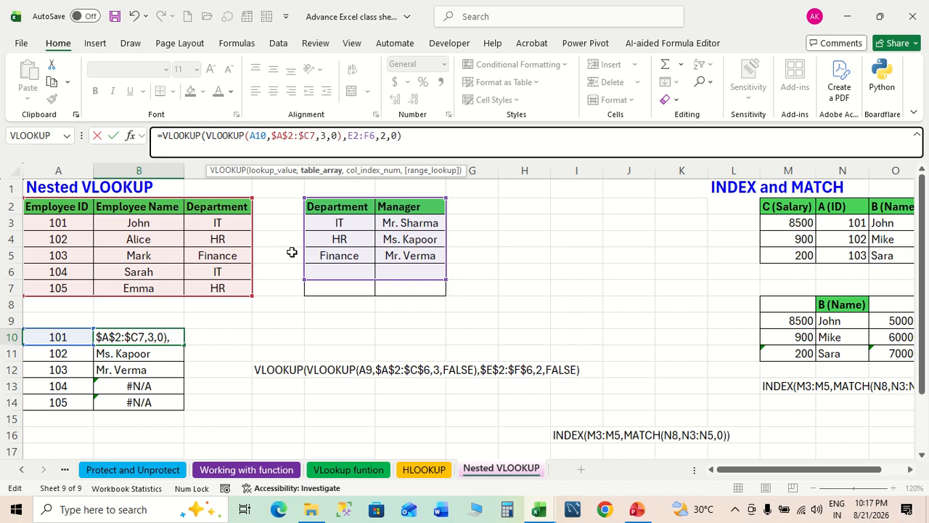
{"action": "type", "text": "$"}
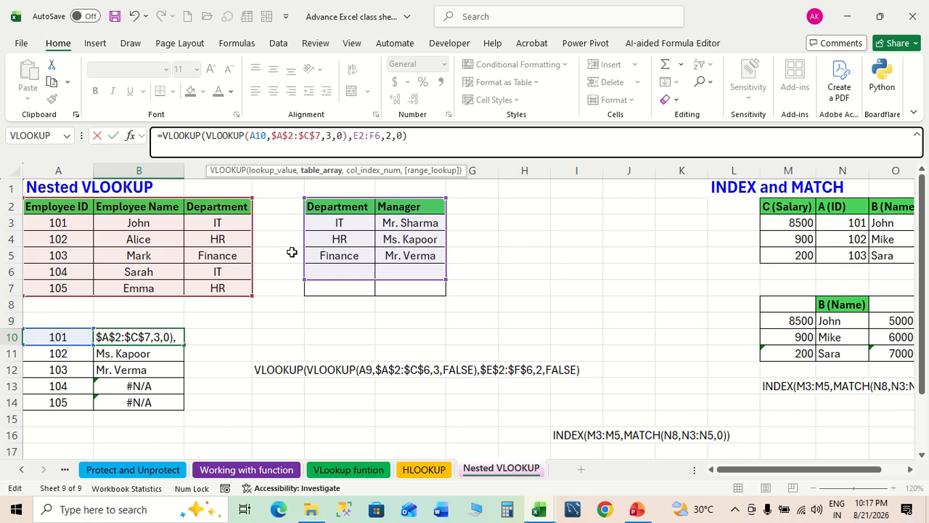
Step: Add absolute markers to the outer VLOOKUP's table range in the B10 formula, making it $E$2:$F6
{"action": "key", "text": "Right"}
{"action": "key", "text": "Right"}
{"action": "key", "text": "Right"}
{"action": "key", "text": "Right"}
{"action": "key", "text": "Right"}
{"action": "key", "text": "Right"}
{"action": "key", "text": "Right"}
{"action": "key", "text": "Right"}
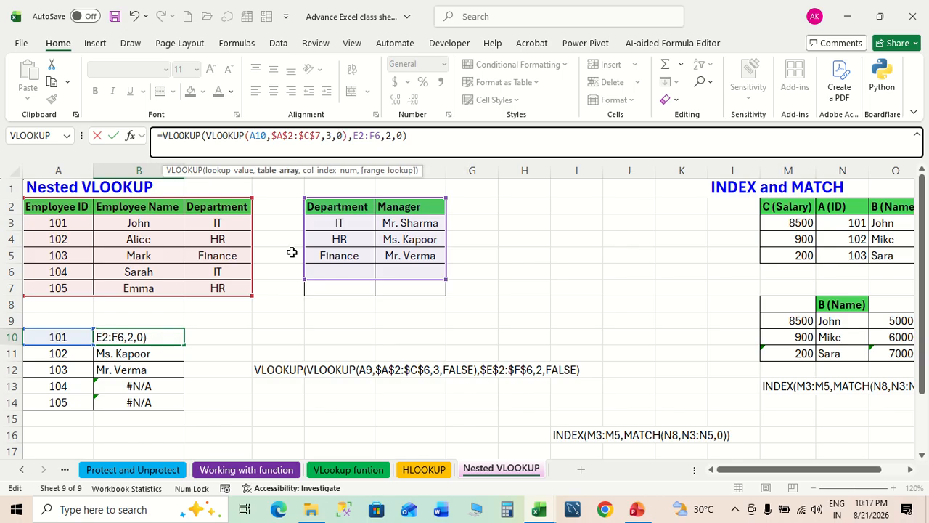
{"action": "type", "text": "$A"}
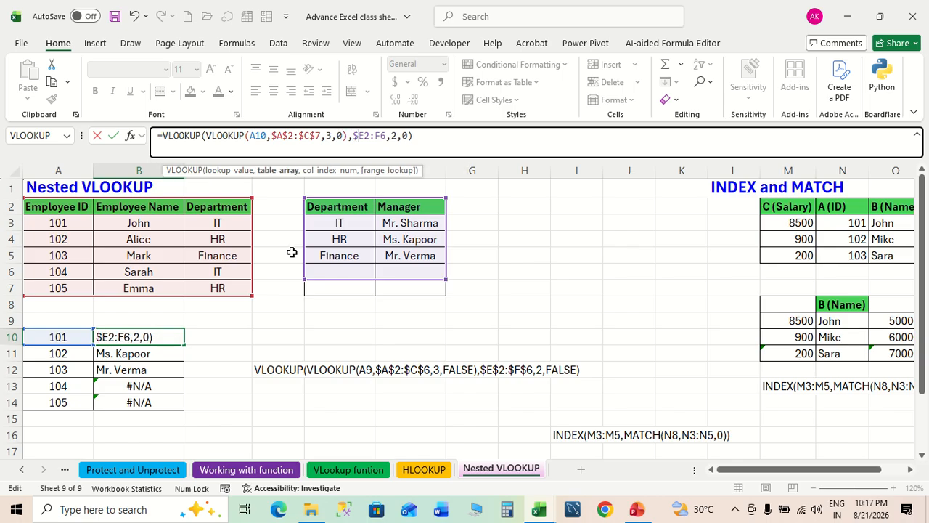
{"action": "type", "text": "$2:"}
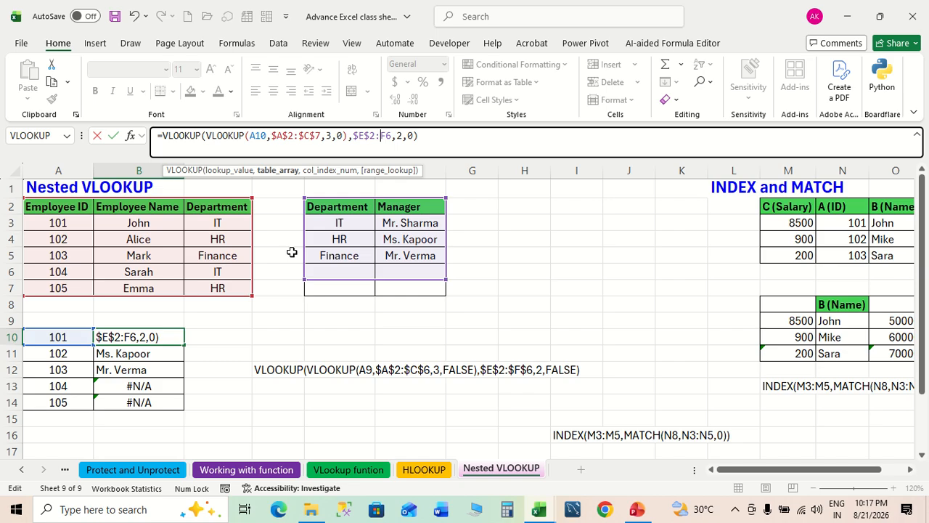
{"action": "type", "text": "$C"}
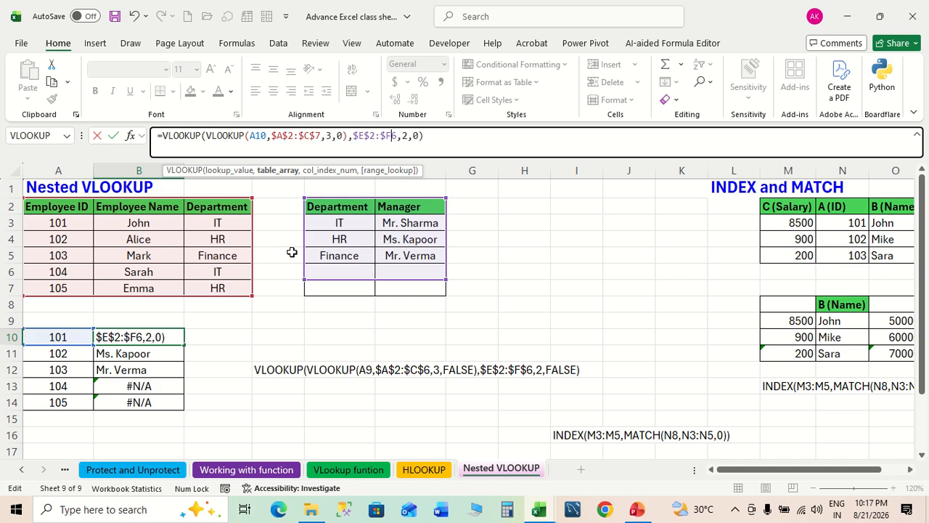
Step: Lock the manager table range as $E$2:$F$6 in B10's nested VLOOKUP formula and fill it down to B14
{"action": "type", "text": "$"}
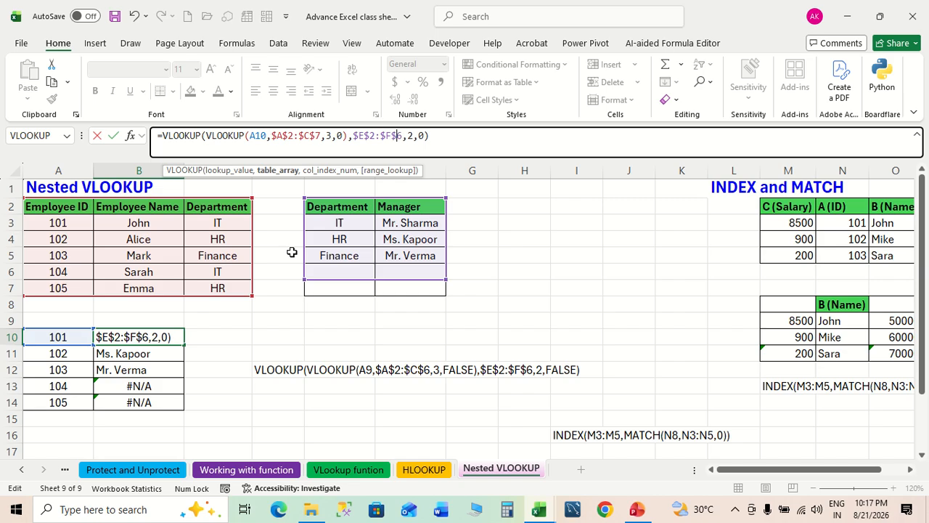
{"action": "left_click", "coordinate": [440, 135]}
{"action": "key", "text": "Return"}
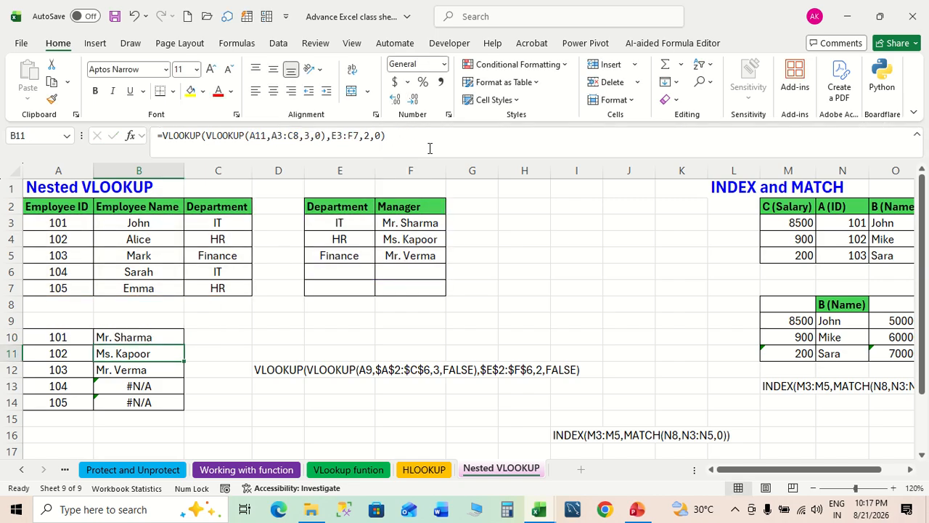
{"action": "left_click", "coordinate": [161, 337]}
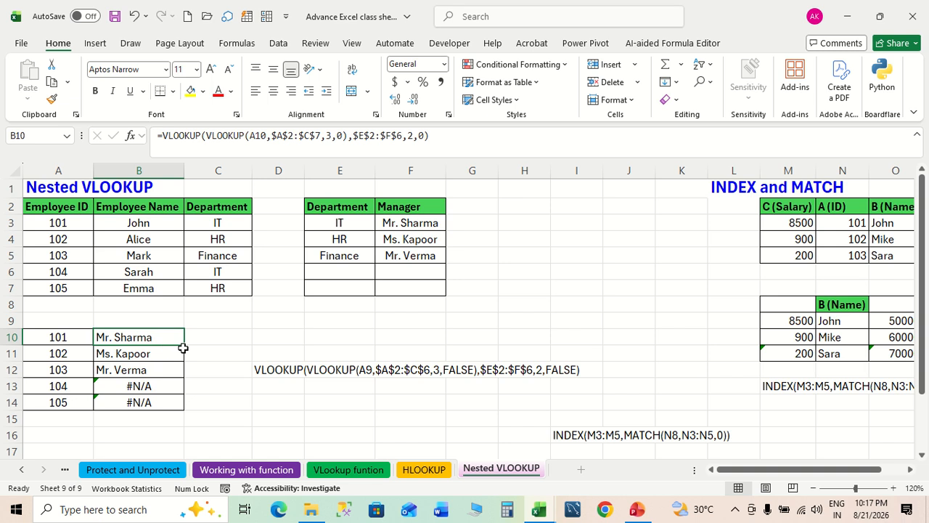
{"action": "double_click", "coordinate": [185, 346]}
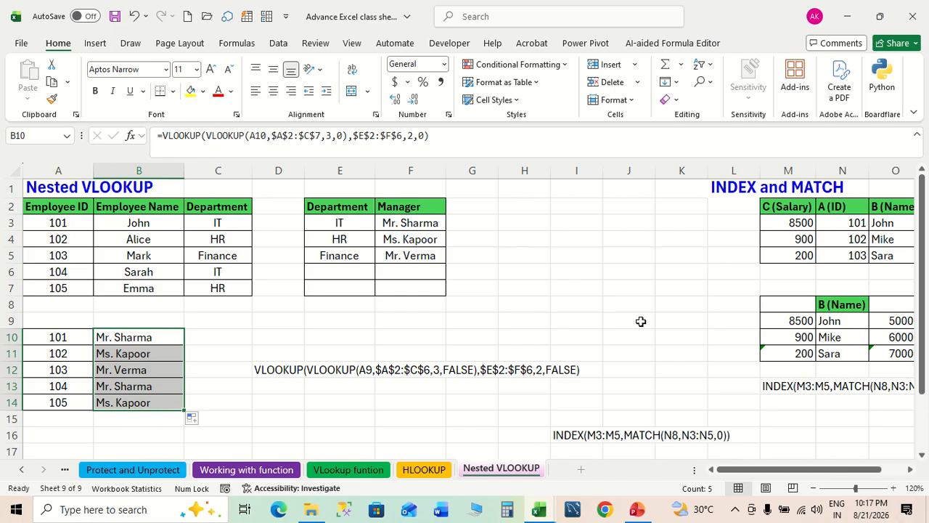
Step: Switch to the other Excel workbook that has the Create Subtotal sheet open
{"action": "scroll", "coordinate": [641, 321], "scroll_direction": "right", "scroll_amount": 4}
{"action": "scroll", "coordinate": [642, 321], "scroll_direction": "right", "scroll_amount": 5}
{"action": "scroll", "coordinate": [641, 321], "scroll_direction": "left", "scroll_amount": 7}
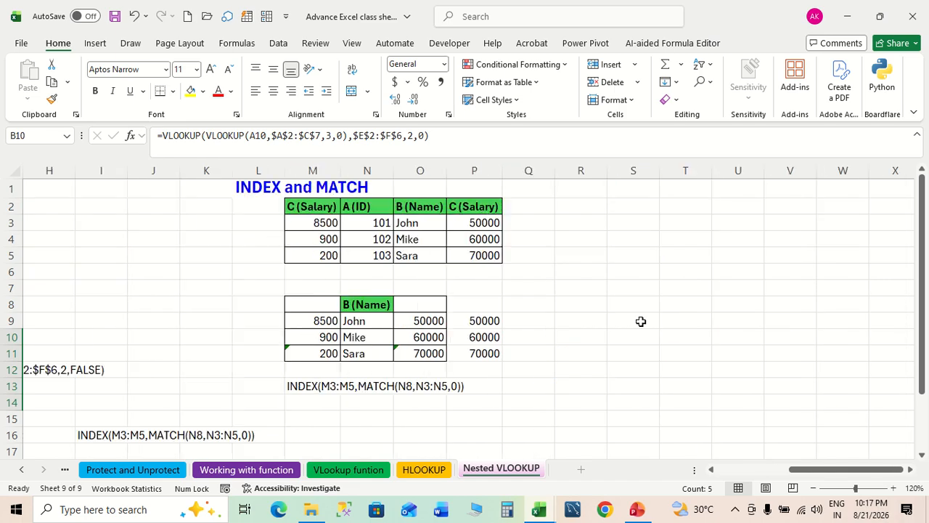
{"action": "key", "text": "alt+Tab"}
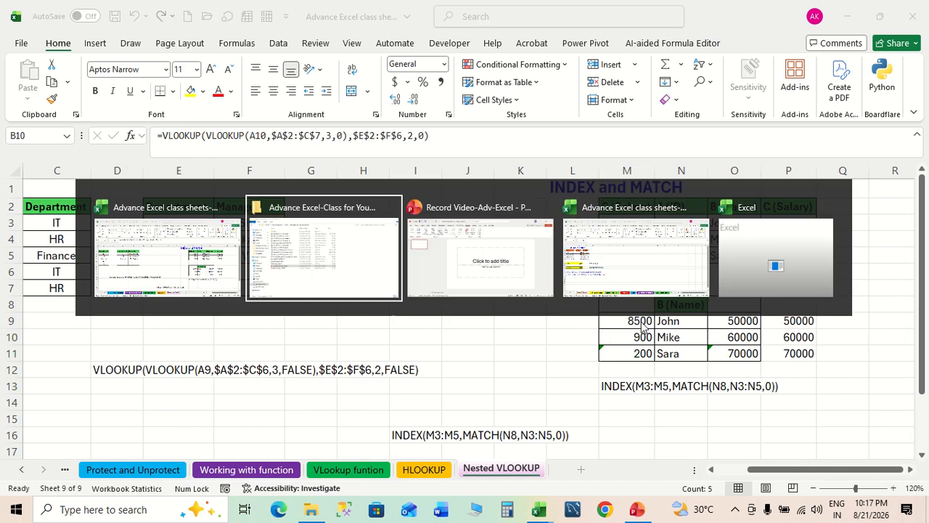
{"action": "key", "text": "alt+Tab"}
{"action": "key", "text": "alt+Tab"}
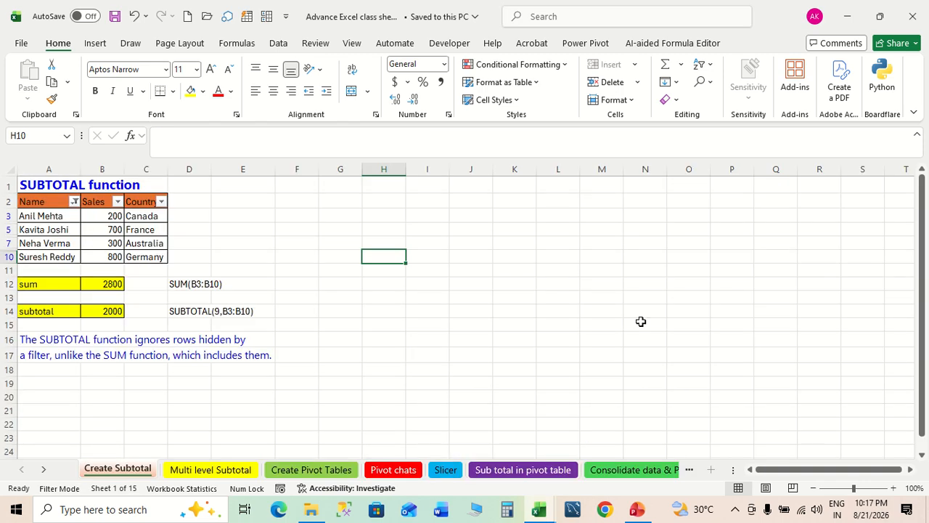
Step: Examine the filtered Name, Sales and Country table on the Create Subtotal sheet at 120% zoom
{"action": "scroll", "coordinate": [641, 321], "scroll_direction": "down", "scroll_amount": 7}
{"action": "scroll", "coordinate": [641, 321], "scroll_direction": "up", "scroll_amount": 7}
{"action": "left_click_drag", "start_coordinate": [68, 209], "coordinate": [145, 265]}
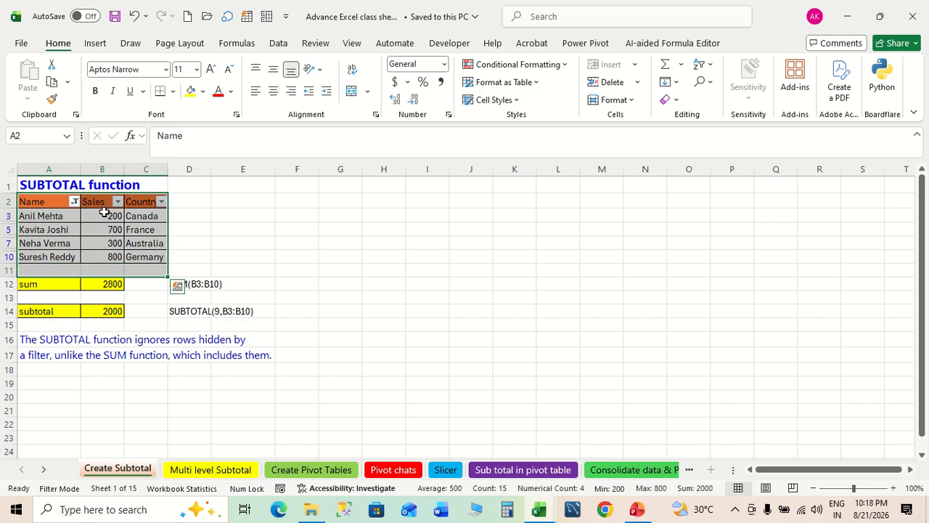
{"action": "left_click_drag", "start_coordinate": [105, 215], "coordinate": [109, 266]}
{"action": "left_click", "coordinate": [269, 226]}
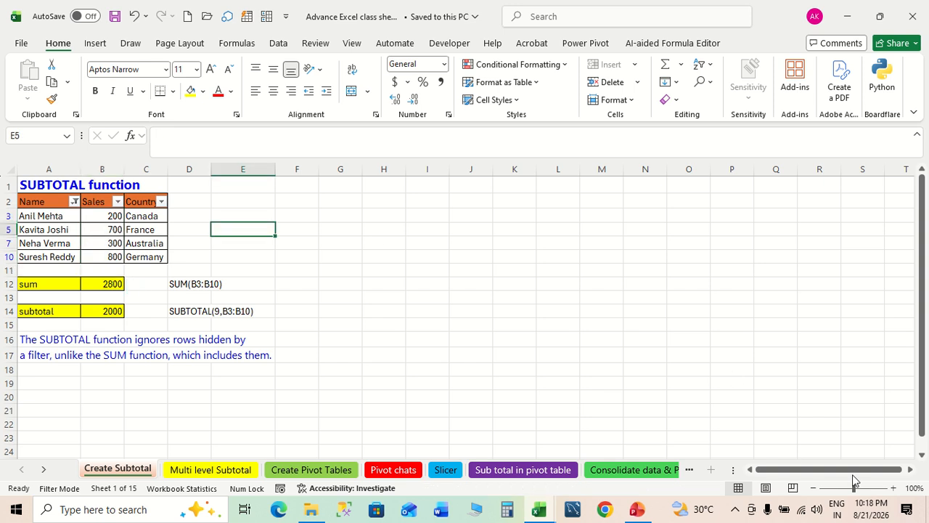
{"action": "left_click", "coordinate": [894, 488]}
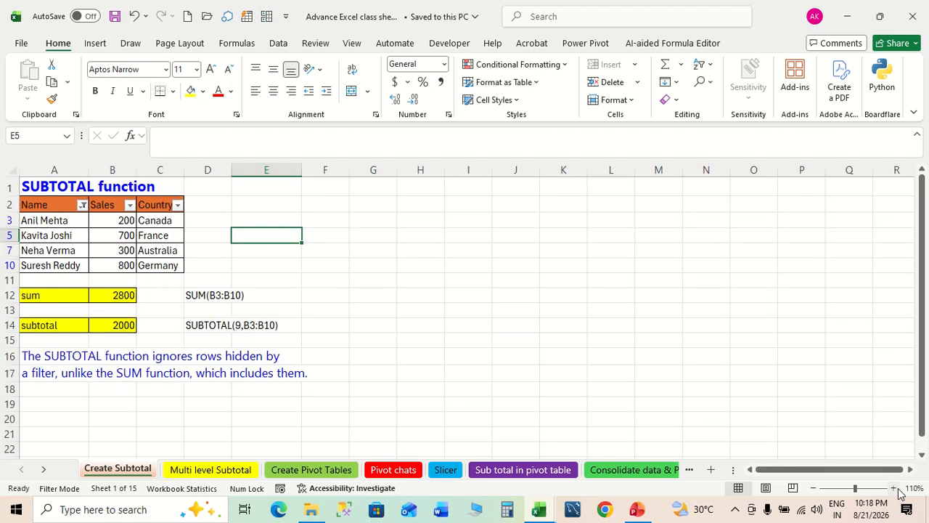
{"action": "left_click", "coordinate": [894, 488]}
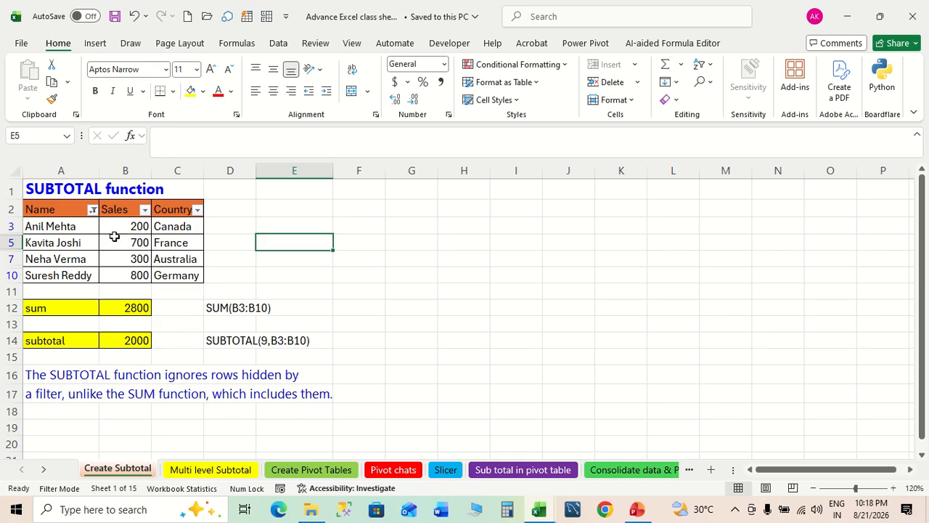
Step: Clear the sum cell B12 and re-enter it as =SUM(B3:B10) over the Sales column
{"action": "left_click", "coordinate": [127, 308]}
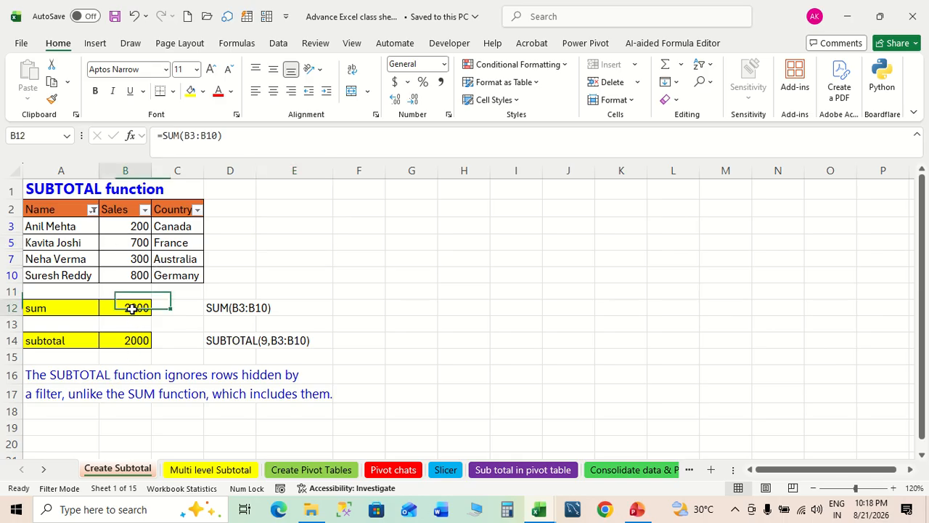
{"action": "key", "text": "Delete"}
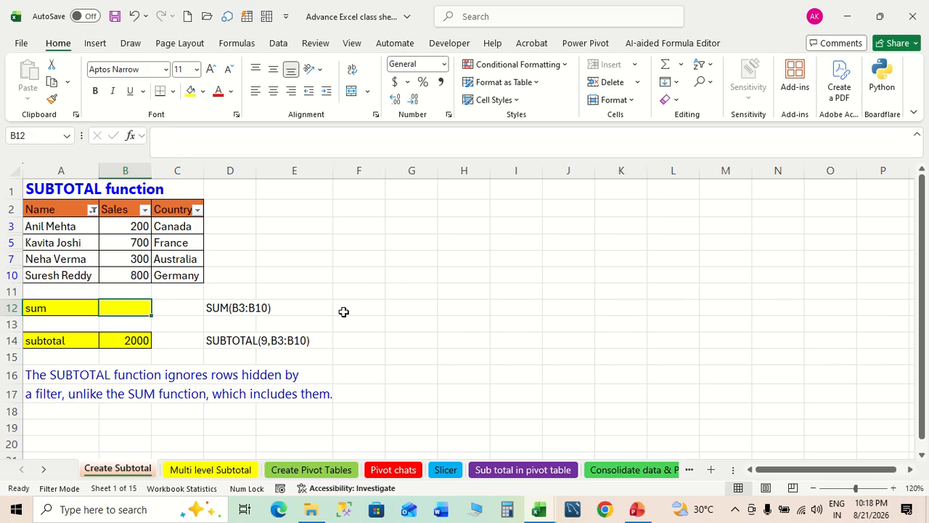
{"action": "type", "text": "=sum"}
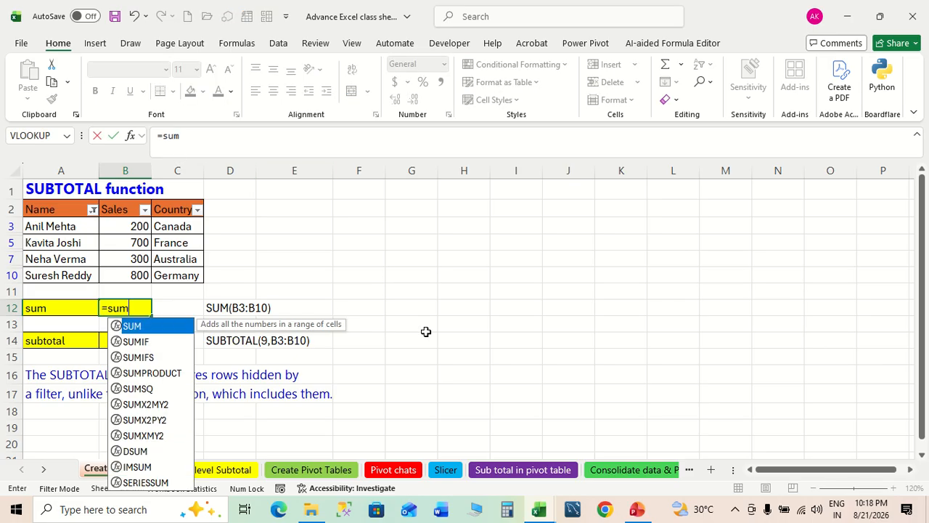
{"action": "double_click", "coordinate": [154, 326]}
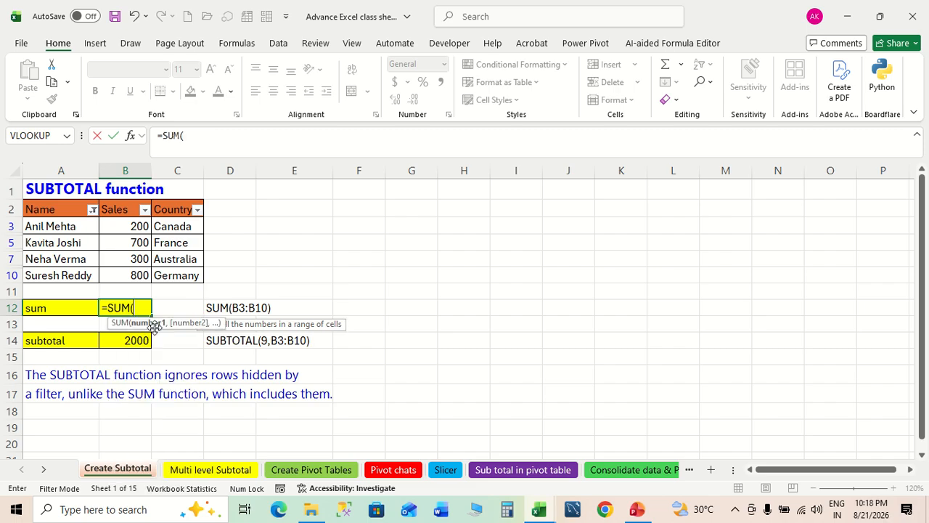
{"action": "left_click_drag", "start_coordinate": [131, 222], "coordinate": [136, 275]}
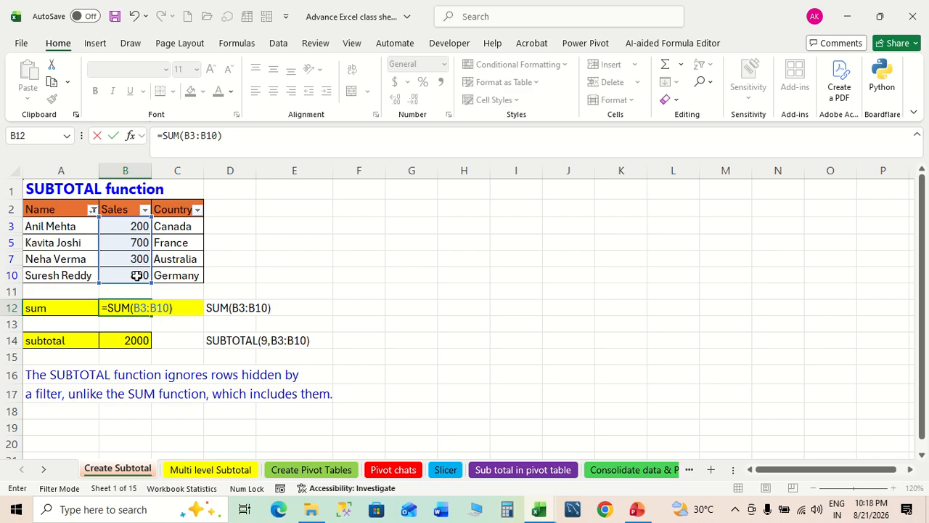
{"action": "key", "text": "Return"}
{"action": "left_click", "coordinate": [129, 306]}
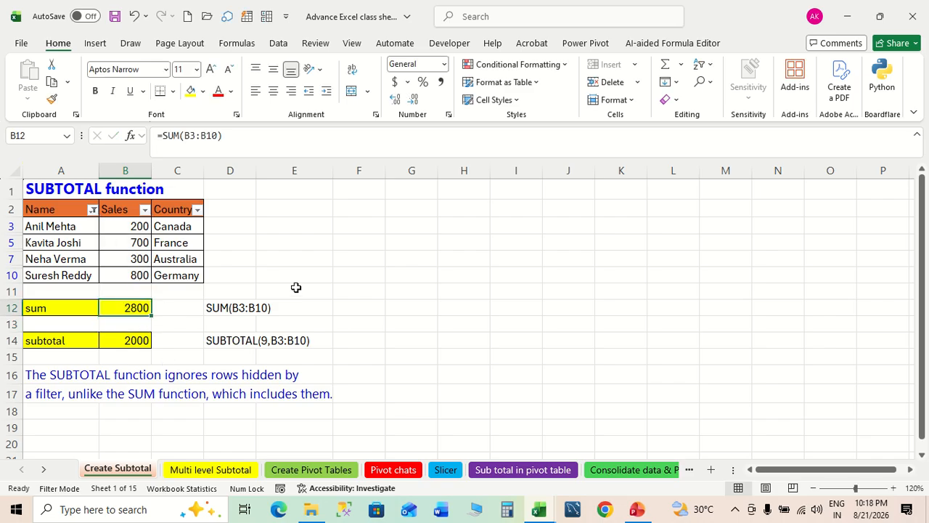
Step: Compare the visible filtered Sales values in column B with the SUM result in B12
{"action": "left_click", "coordinate": [137, 228]}
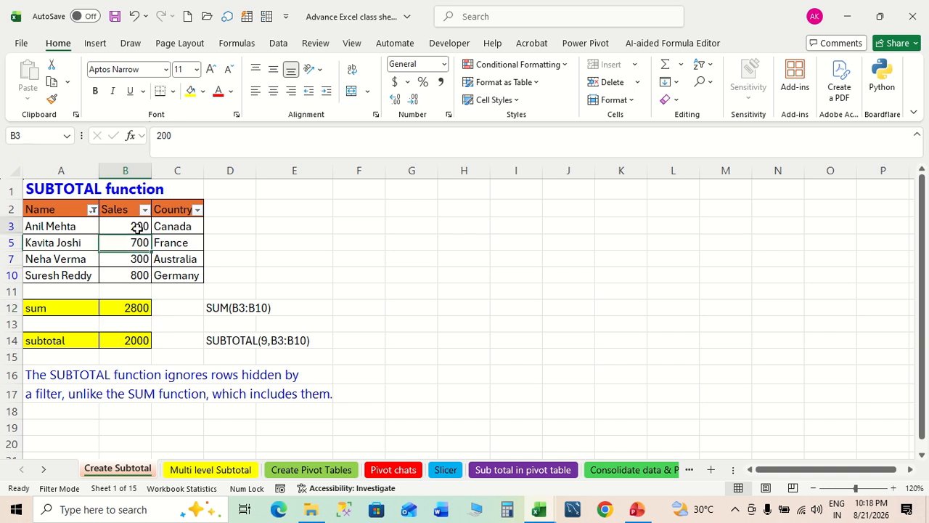
{"action": "left_click_drag", "start_coordinate": [138, 227], "coordinate": [138, 276]}
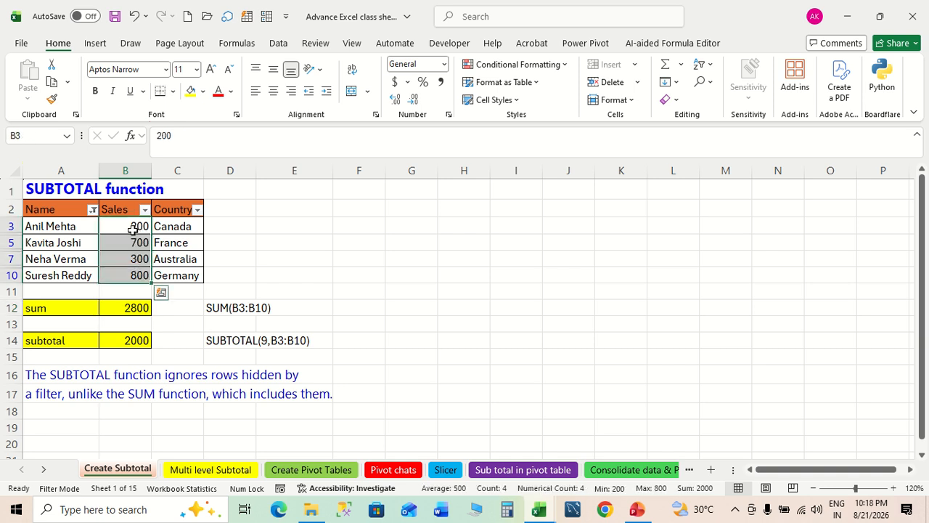
{"action": "left_click", "coordinate": [133, 229]}
{"action": "left_click", "coordinate": [134, 242]}
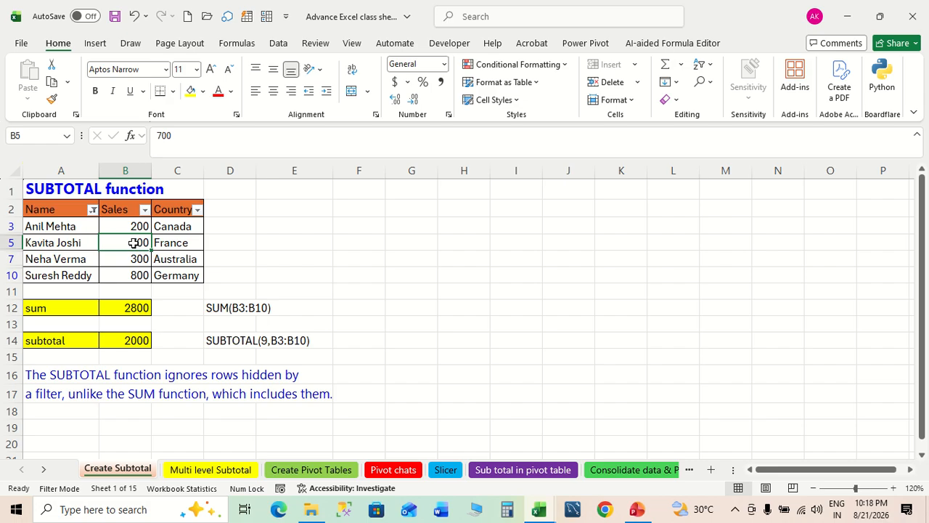
{"action": "left_click", "coordinate": [131, 259]}
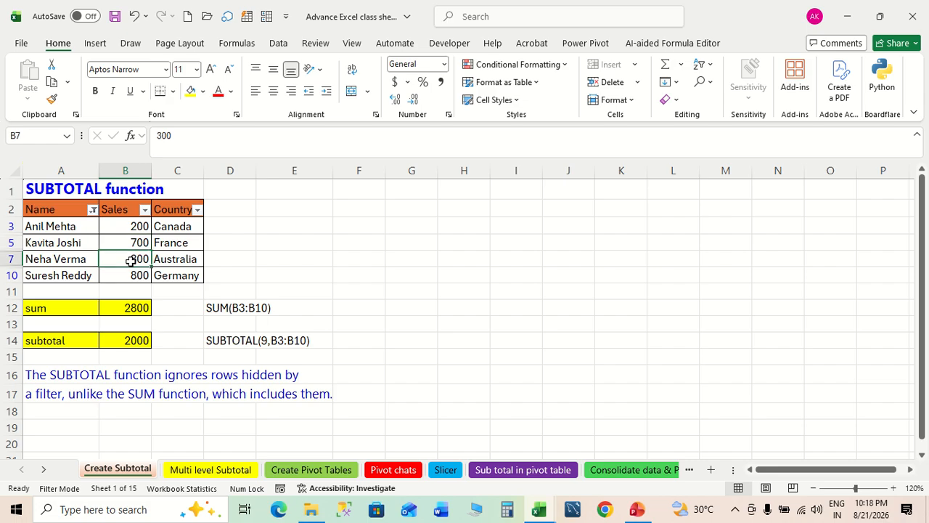
{"action": "left_click", "coordinate": [130, 275]}
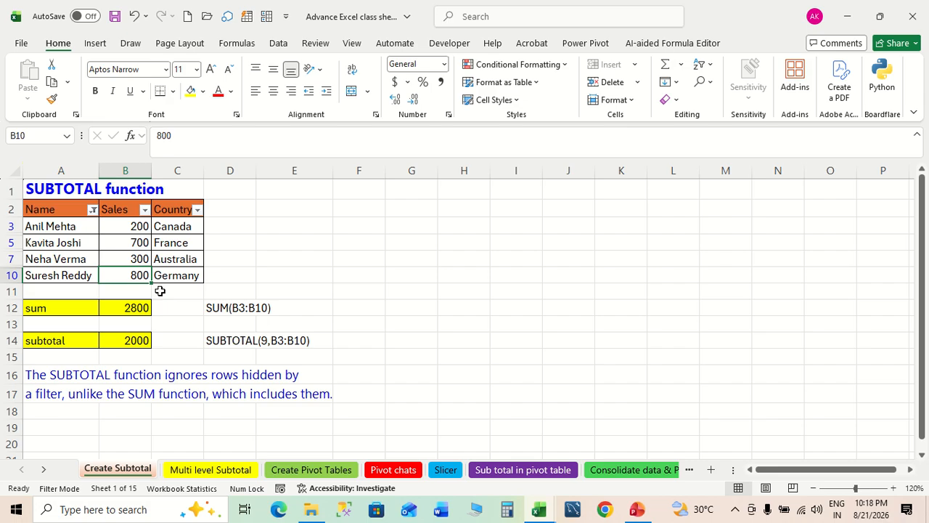
{"action": "left_click", "coordinate": [126, 312]}
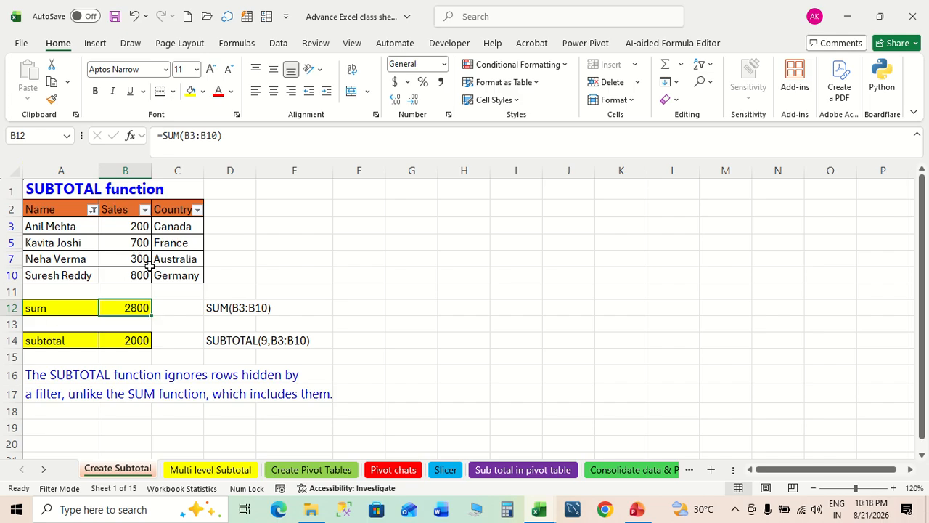
{"action": "left_click_drag", "start_coordinate": [133, 226], "coordinate": [138, 283]}
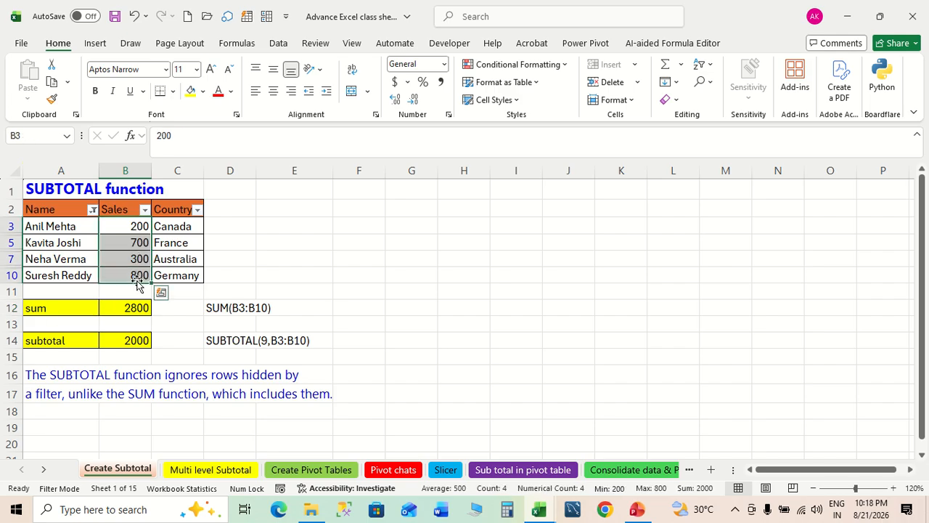
Step: Remove the table's filter to inspect all Sales values in B3:B10, and undo the removal
{"action": "left_click", "coordinate": [127, 211]}
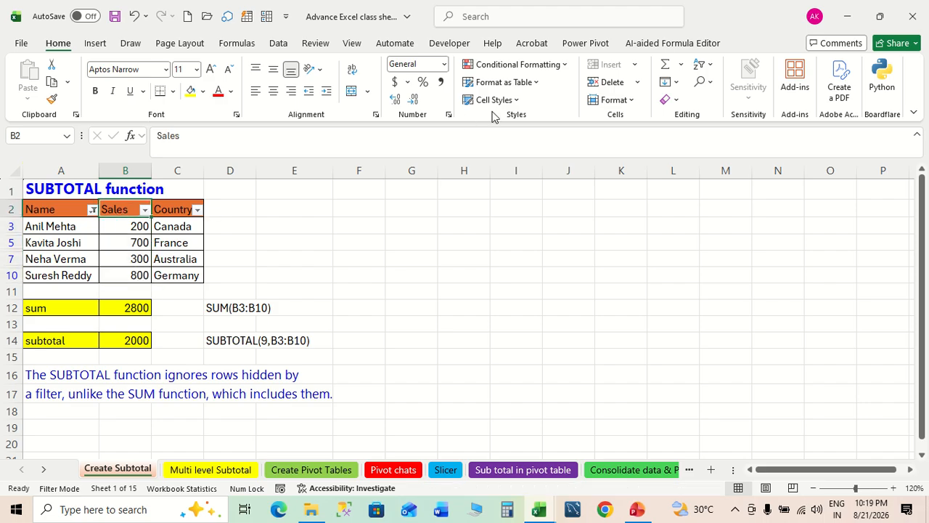
{"action": "left_click", "coordinate": [352, 43]}
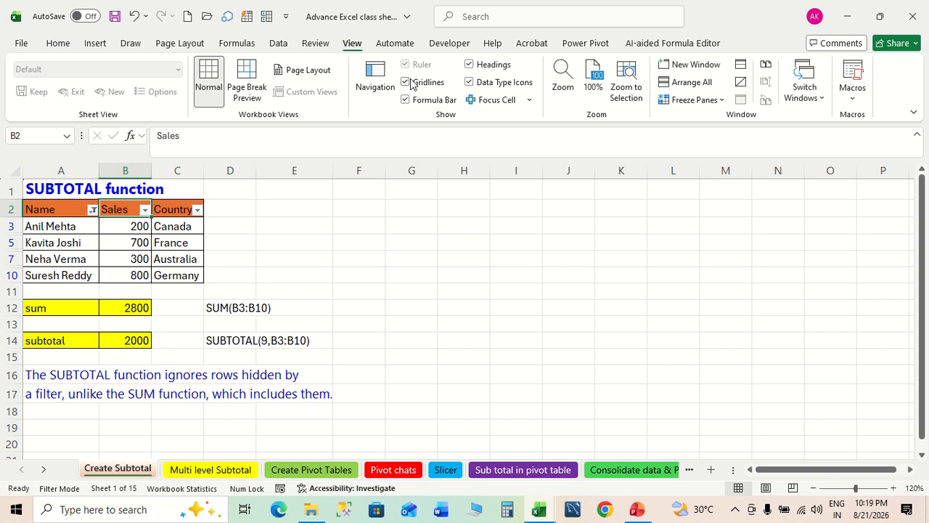
{"action": "left_click", "coordinate": [291, 46]}
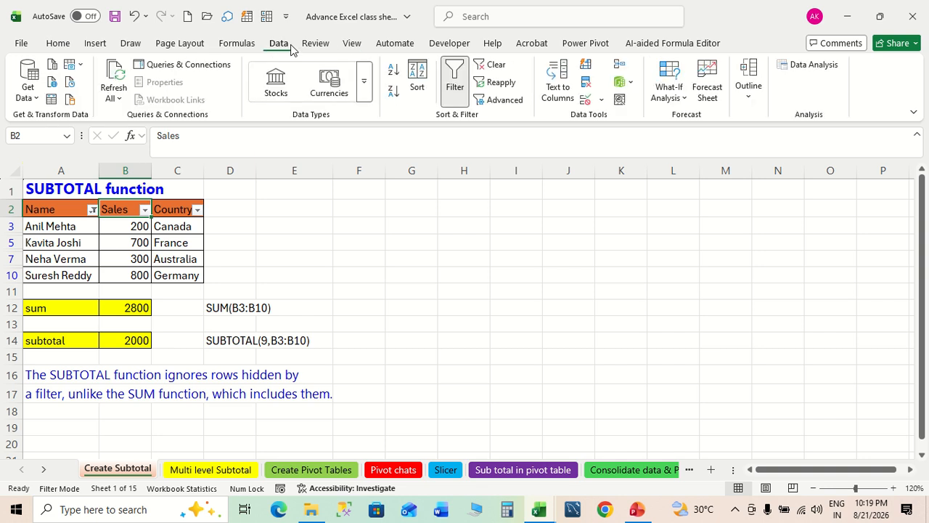
{"action": "left_click", "coordinate": [456, 88]}
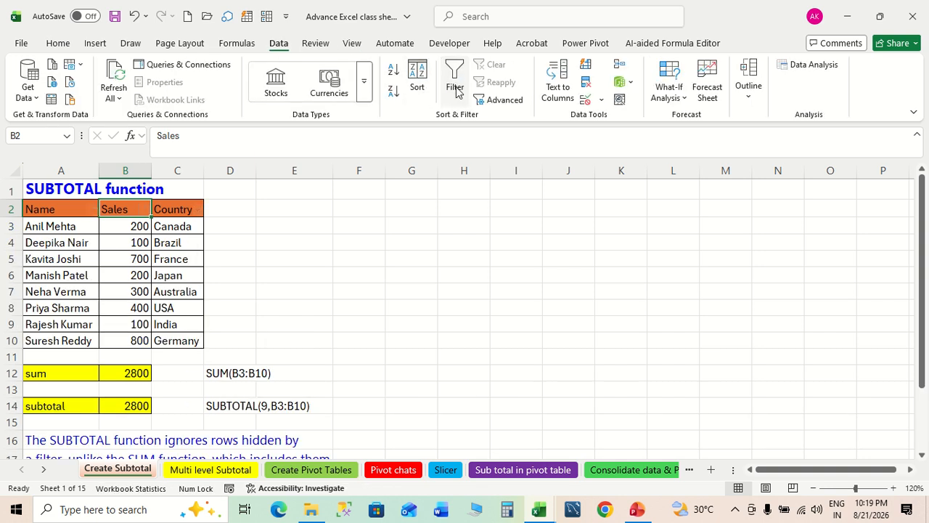
{"action": "left_click", "coordinate": [268, 245]}
{"action": "left_click_drag", "start_coordinate": [136, 227], "coordinate": [133, 341]}
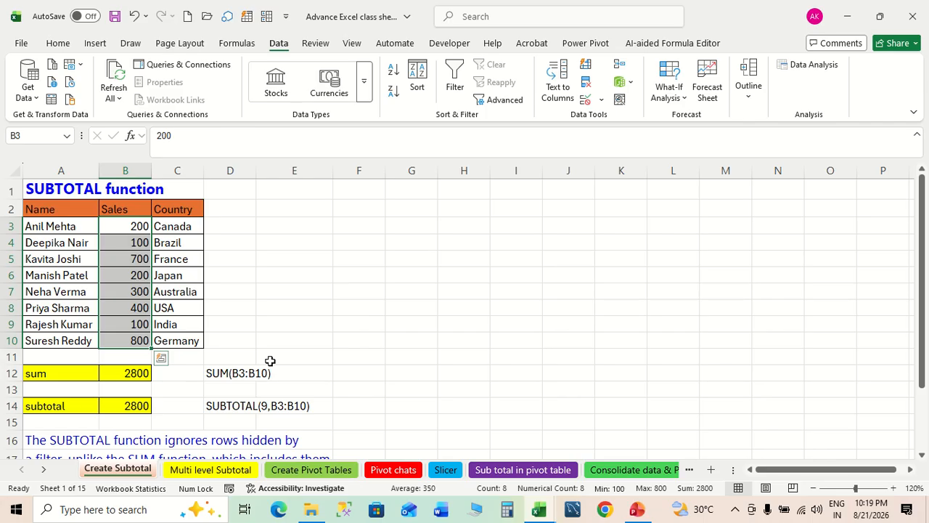
{"action": "key", "text": "ctrl+z"}
{"action": "left_click", "coordinate": [400, 296]}
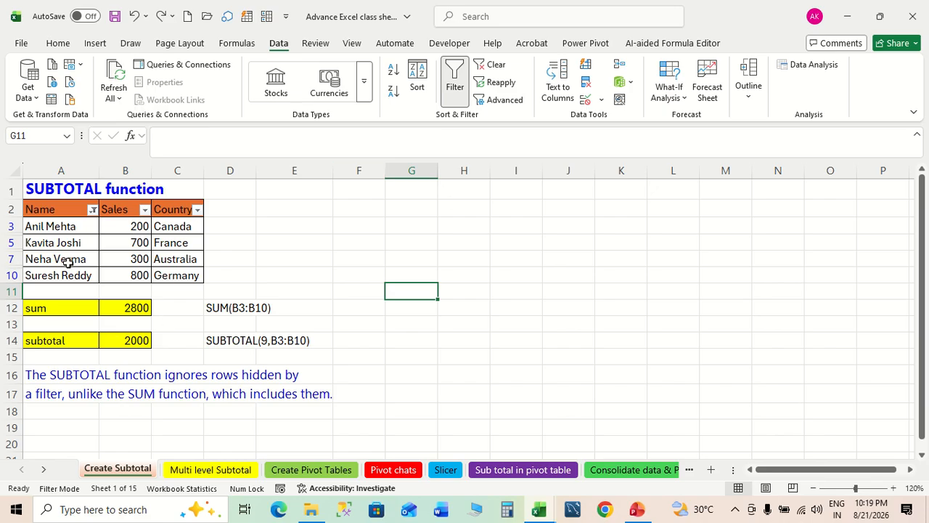
Step: Clear the subtotal cell B14 and re-enter it as =SUBTOTAL(9,B3:B10) using the 9 - SUM function option
{"action": "left_click", "coordinate": [142, 338]}
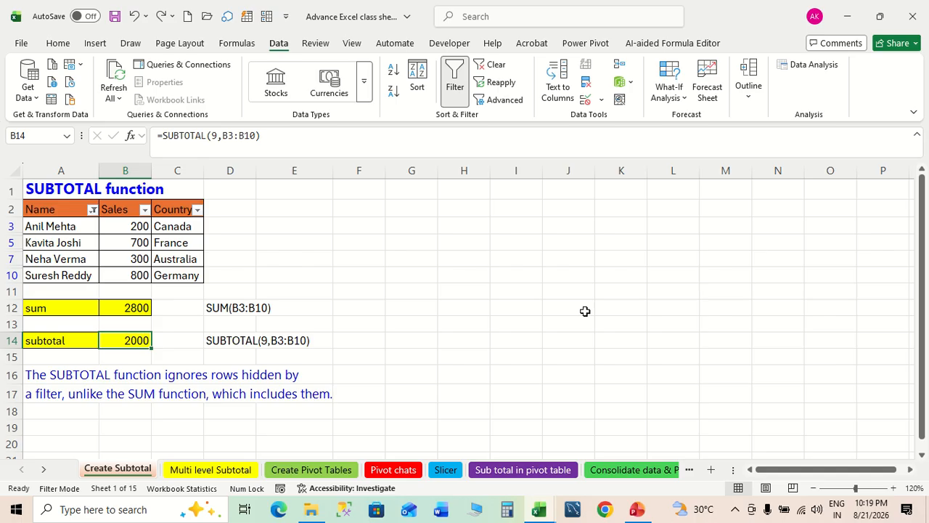
{"action": "key", "text": "Delete"}
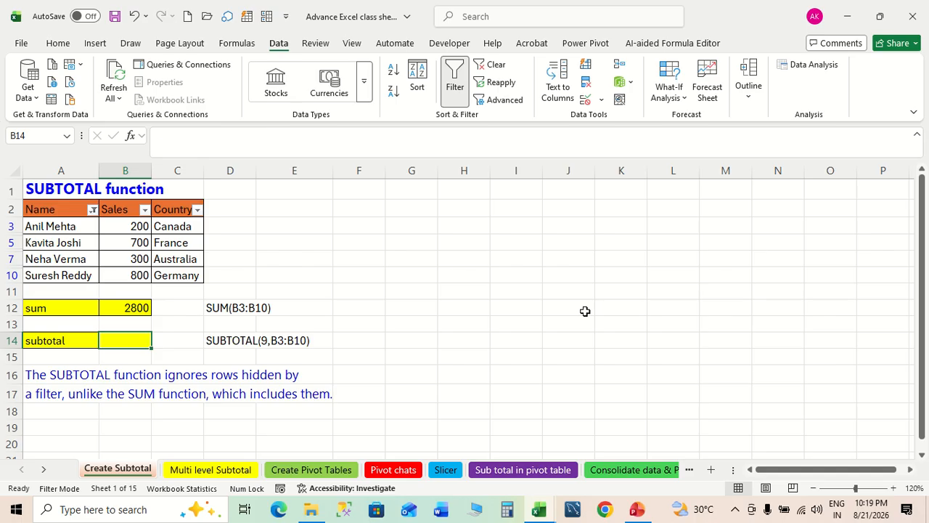
{"action": "type", "text": "=sub"}
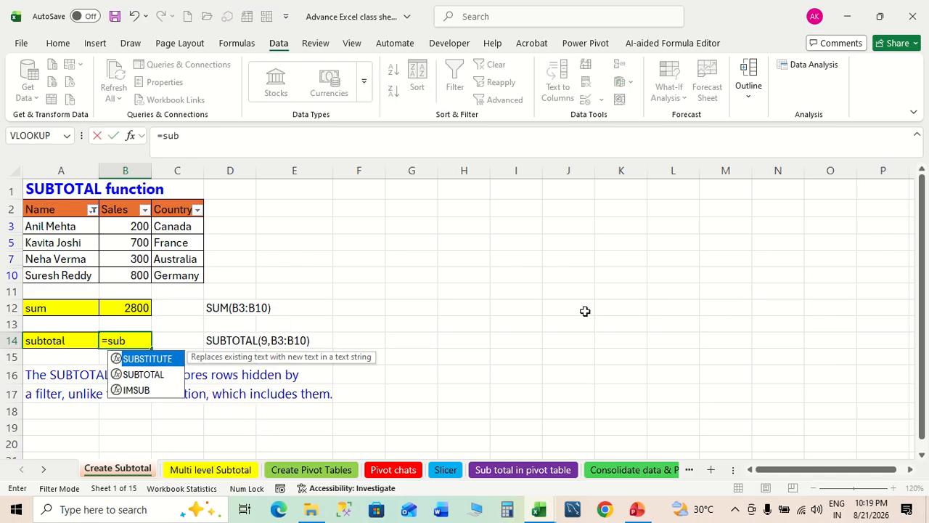
{"action": "double_click", "coordinate": [153, 378]}
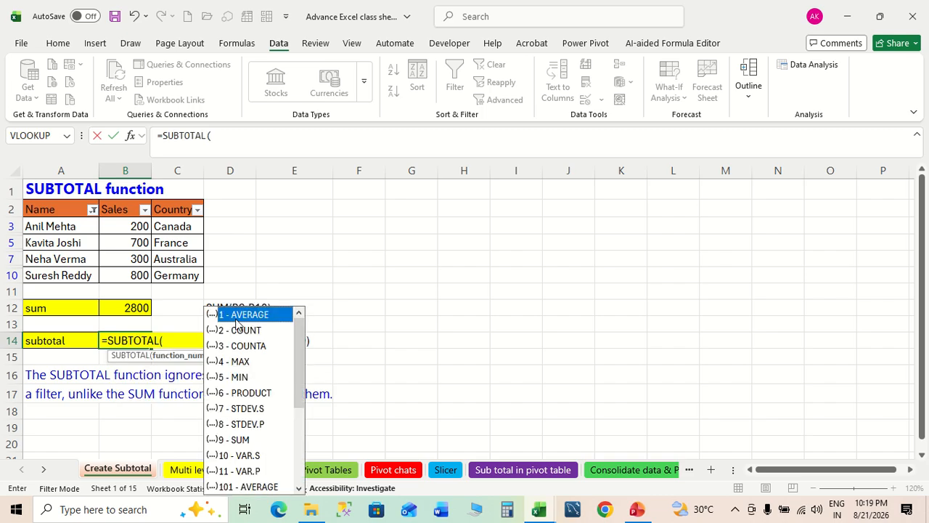
{"action": "double_click", "coordinate": [233, 440]}
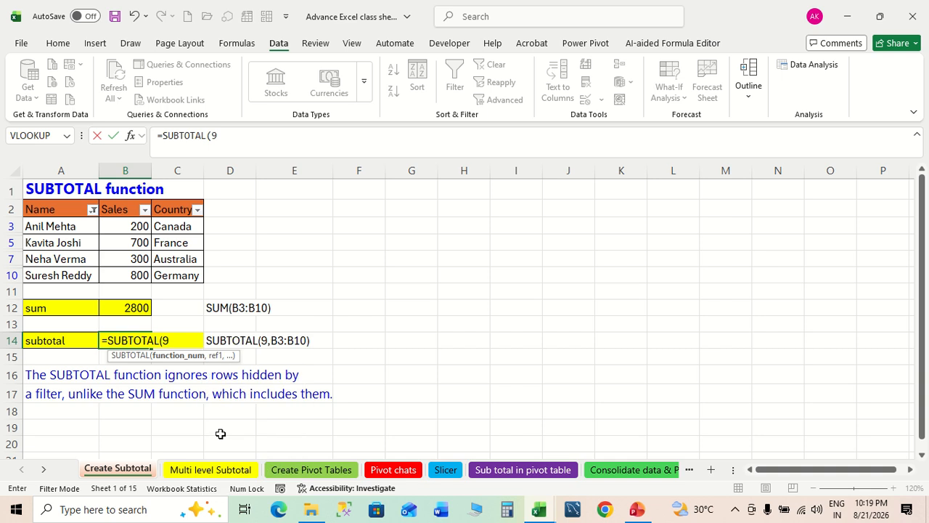
{"action": "type", "text": ","}
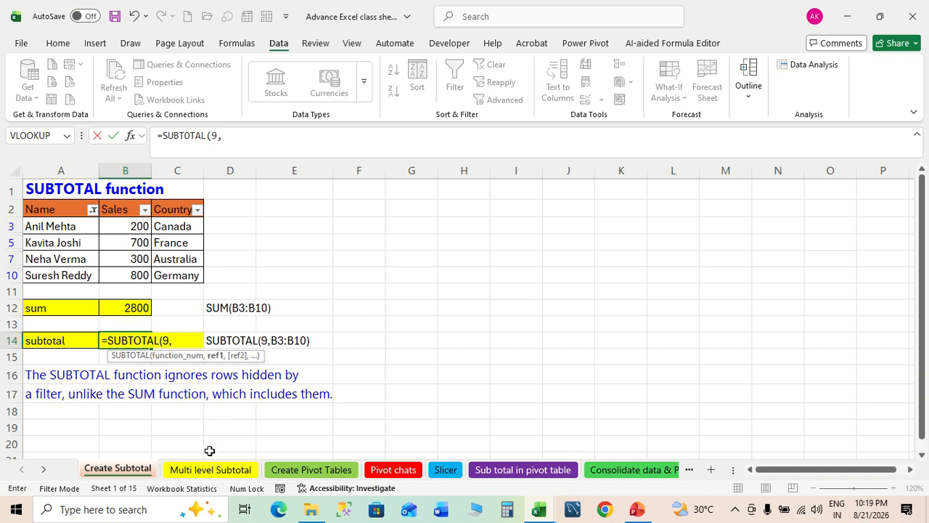
{"action": "left_click_drag", "start_coordinate": [138, 229], "coordinate": [137, 274]}
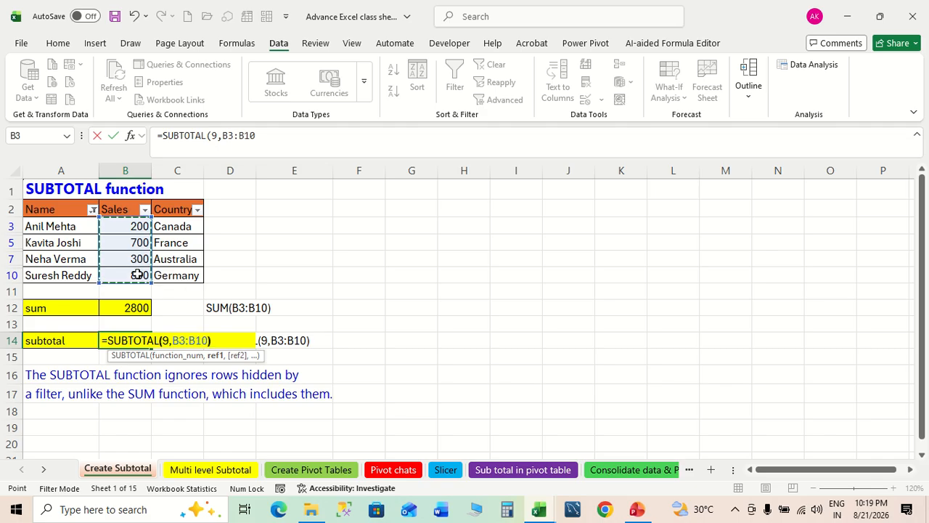
{"action": "key", "text": "Return"}
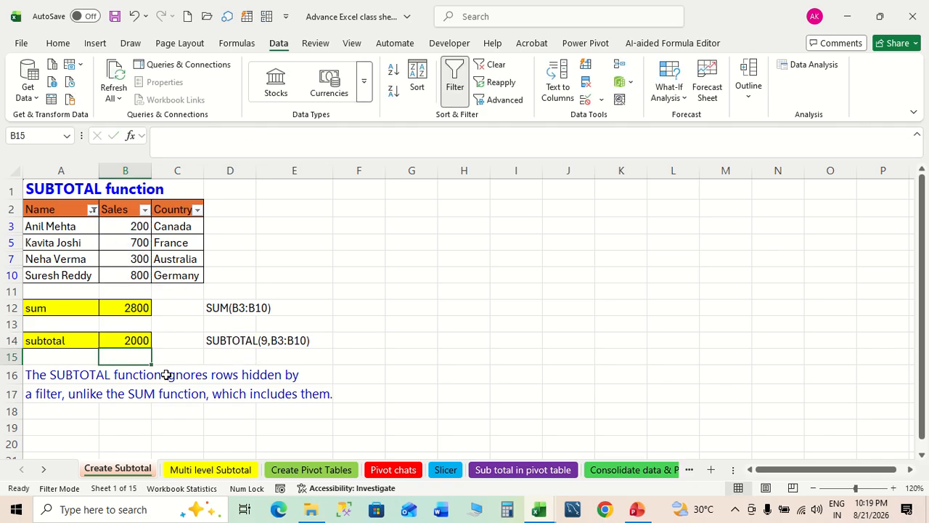
{"action": "left_click", "coordinate": [137, 340]}
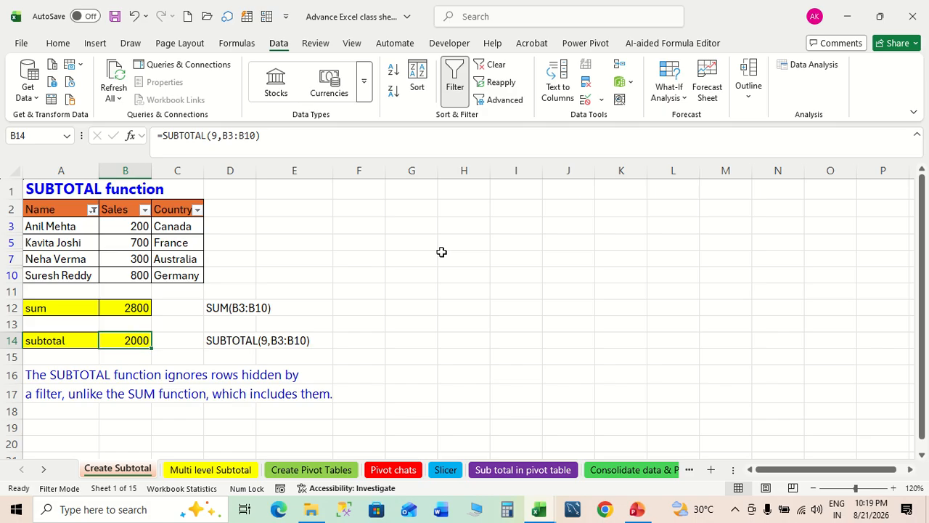
Step: Compare the visible filtered Sales values in column B with the SUBTOTAL result in B14 and the SUM result in B12
{"action": "left_click", "coordinate": [138, 225]}
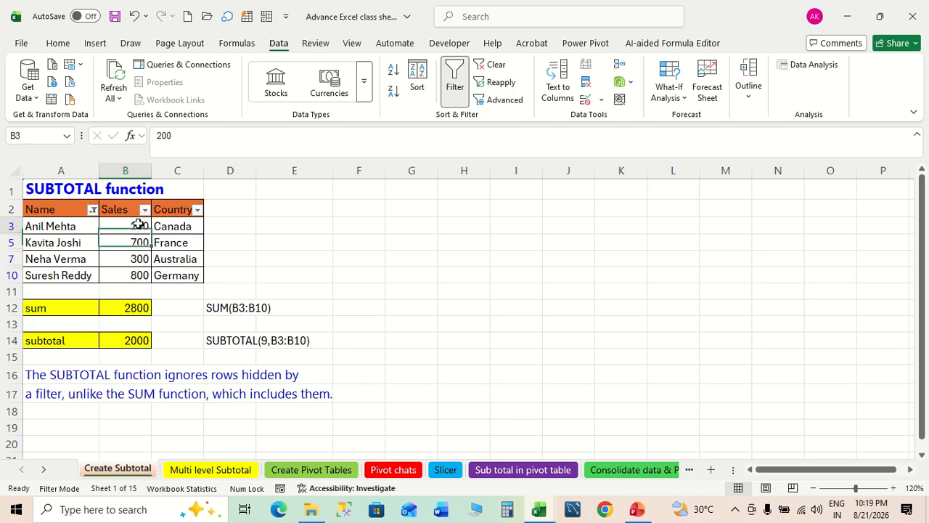
{"action": "left_click", "coordinate": [139, 242]}
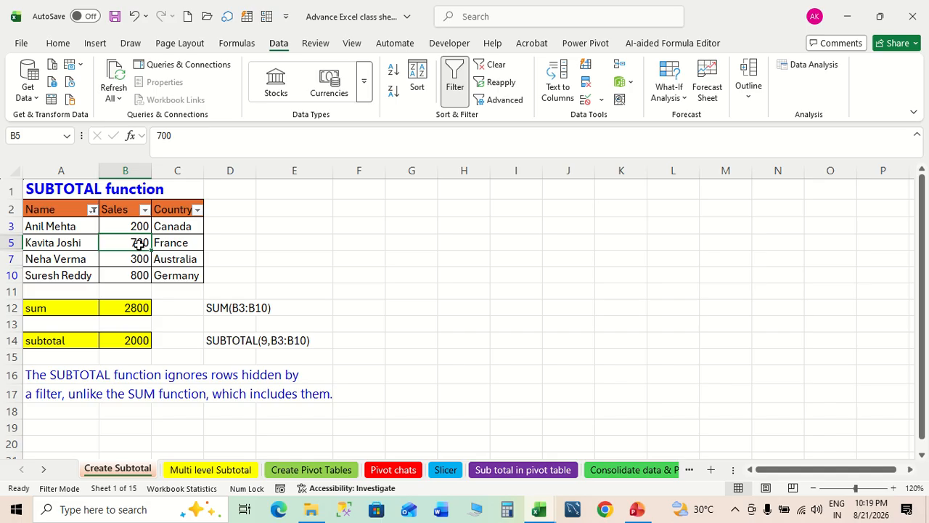
{"action": "left_click", "coordinate": [138, 258]}
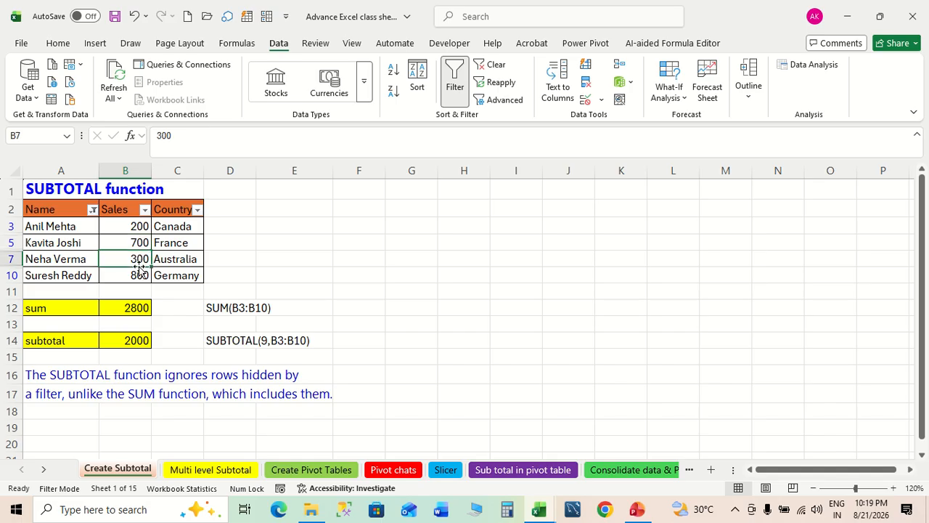
{"action": "left_click", "coordinate": [138, 275]}
{"action": "left_click", "coordinate": [140, 336]}
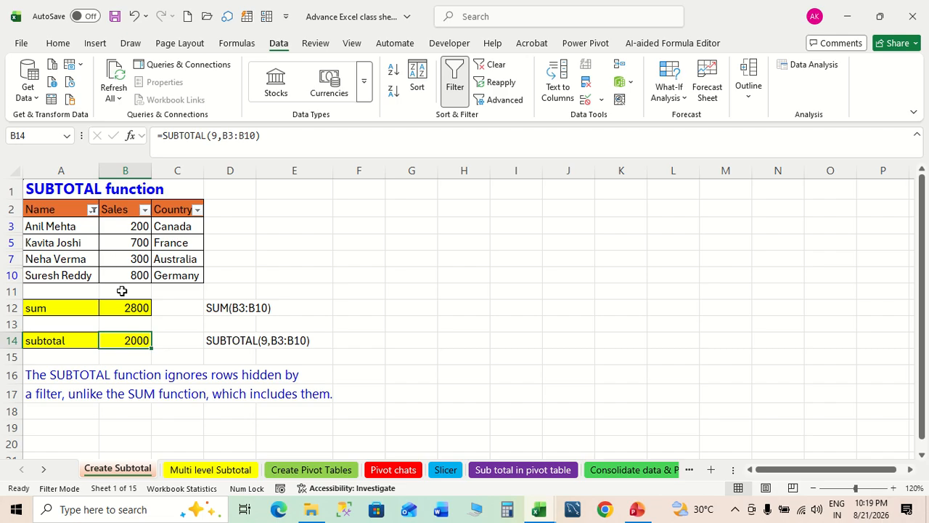
{"action": "left_click_drag", "start_coordinate": [80, 339], "coordinate": [120, 343]}
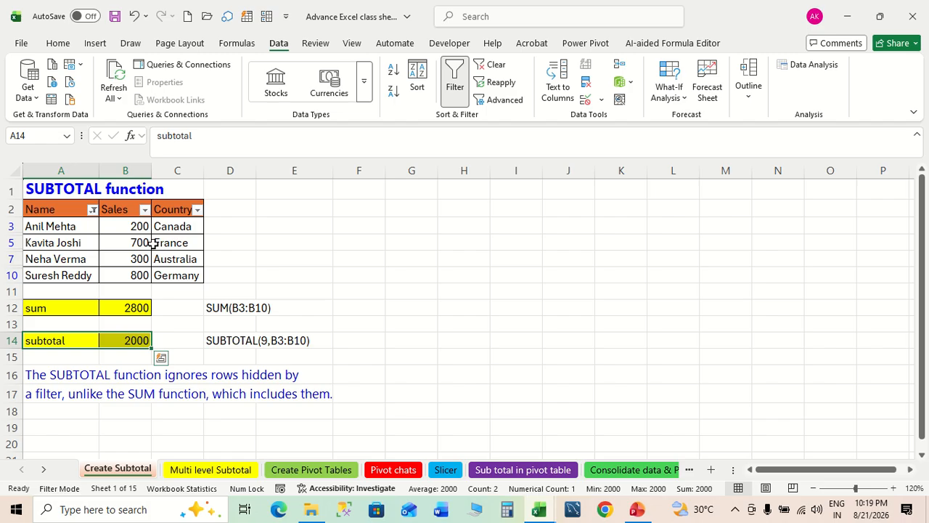
{"action": "left_click_drag", "start_coordinate": [129, 310], "coordinate": [129, 307]}
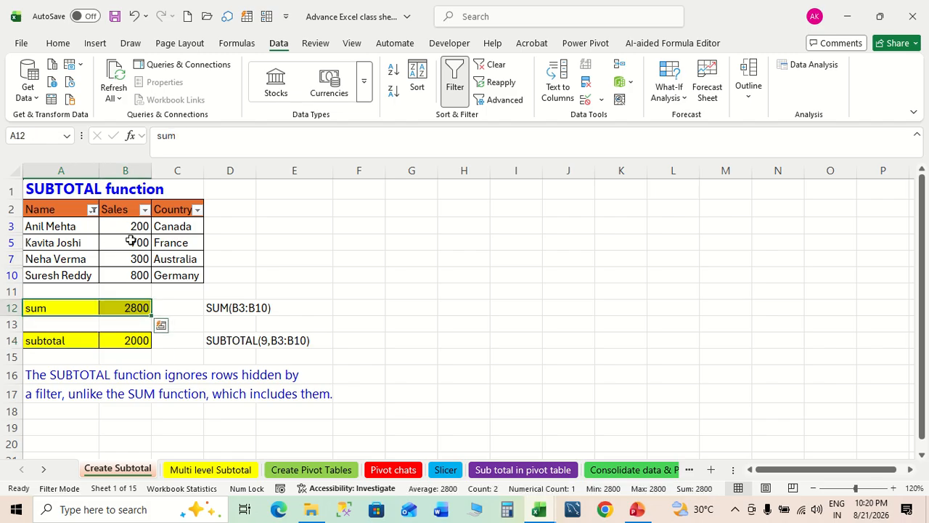
{"action": "left_click_drag", "start_coordinate": [131, 228], "coordinate": [131, 274]}
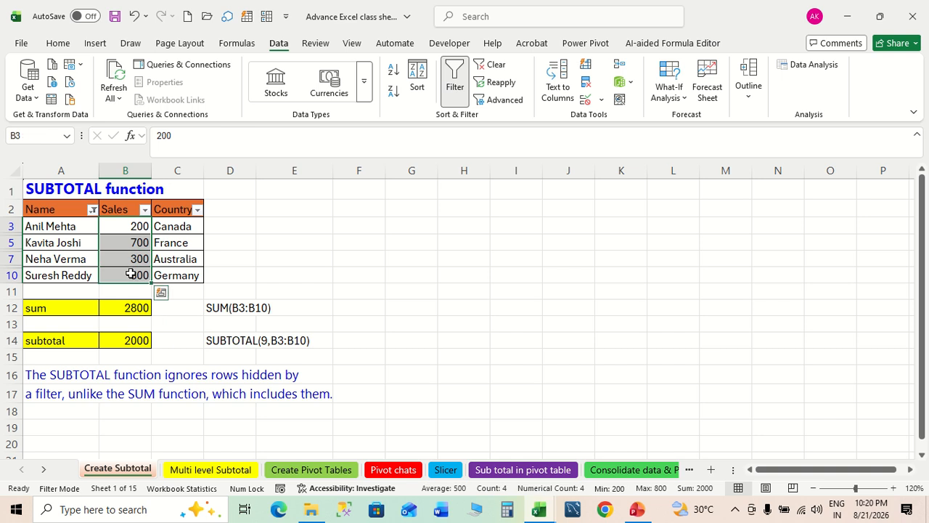
{"action": "left_click", "coordinate": [388, 231]}
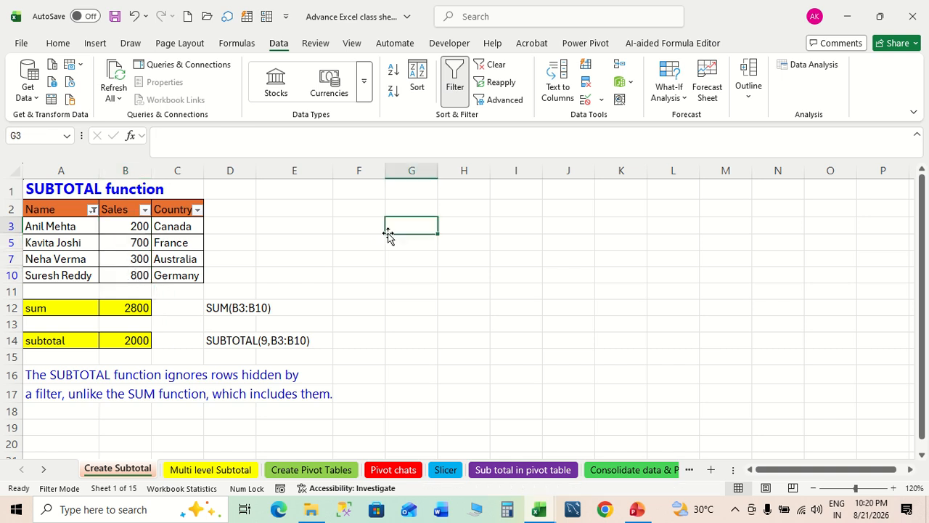
Step: Remove the table's filter to compare the SUM and SUBTOTAL results over all Sales rows, and undo the removal
{"action": "left_click", "coordinate": [137, 229]}
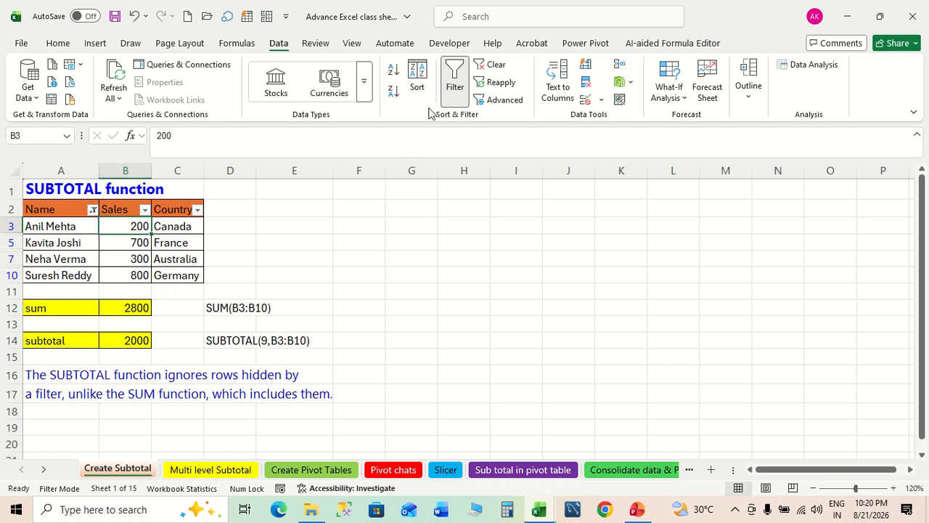
{"action": "left_click", "coordinate": [455, 81]}
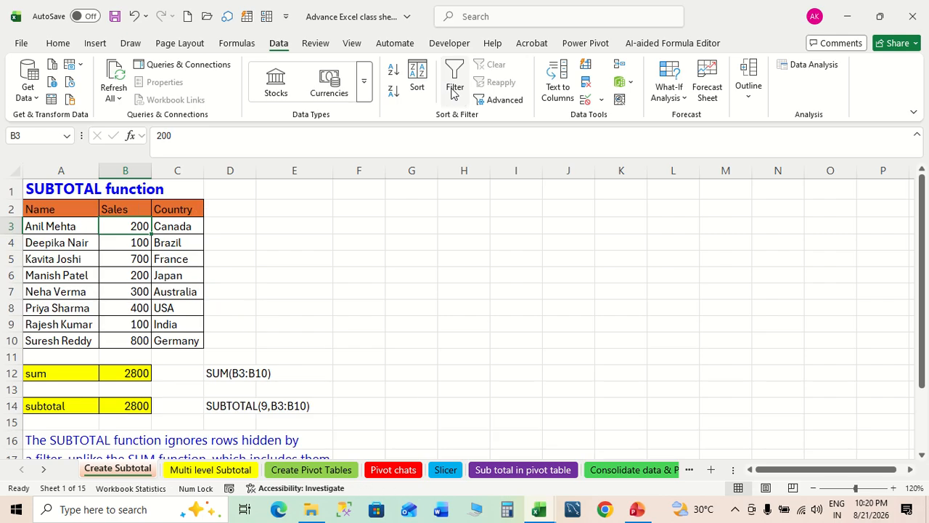
{"action": "left_click", "coordinate": [144, 409]}
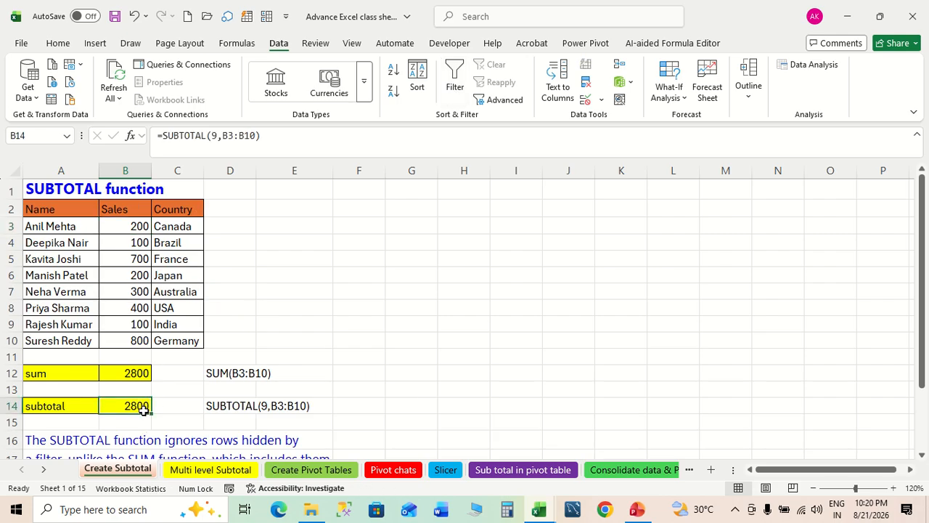
{"action": "left_click", "coordinate": [135, 373]}
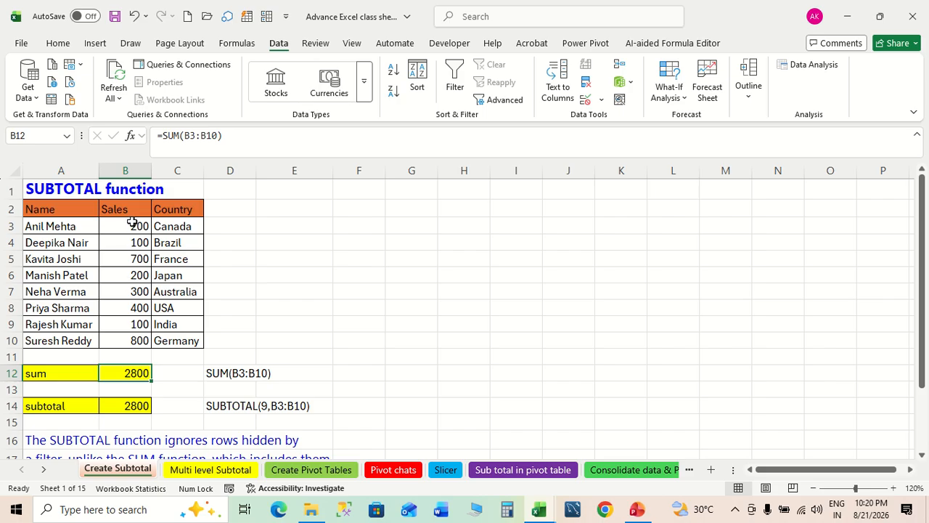
{"action": "left_click_drag", "start_coordinate": [133, 222], "coordinate": [128, 329]}
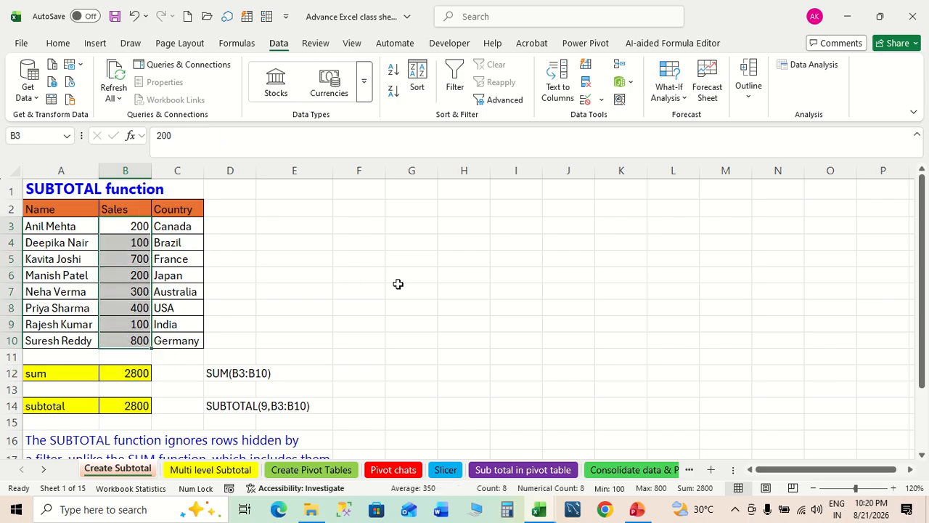
{"action": "key", "text": "ctrl+z"}
{"action": "left_click", "coordinate": [296, 254]}
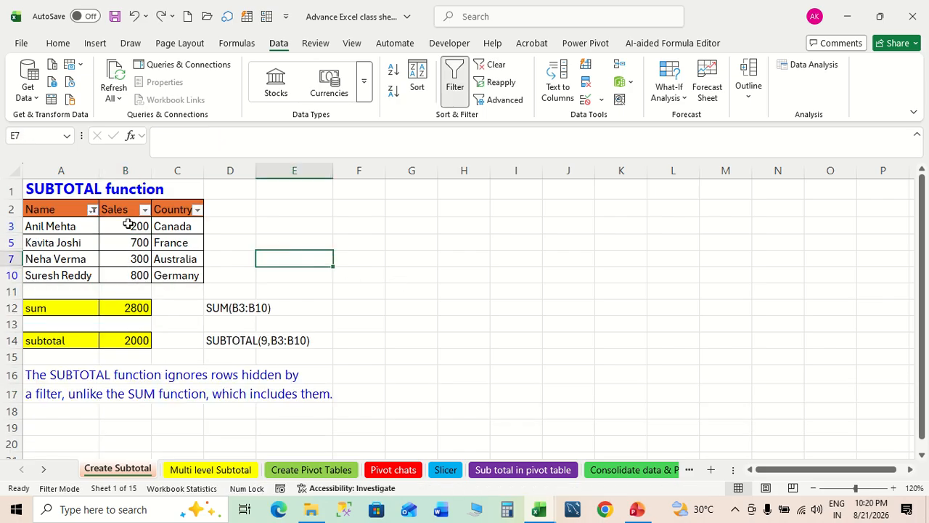
{"action": "left_click", "coordinate": [73, 341]}
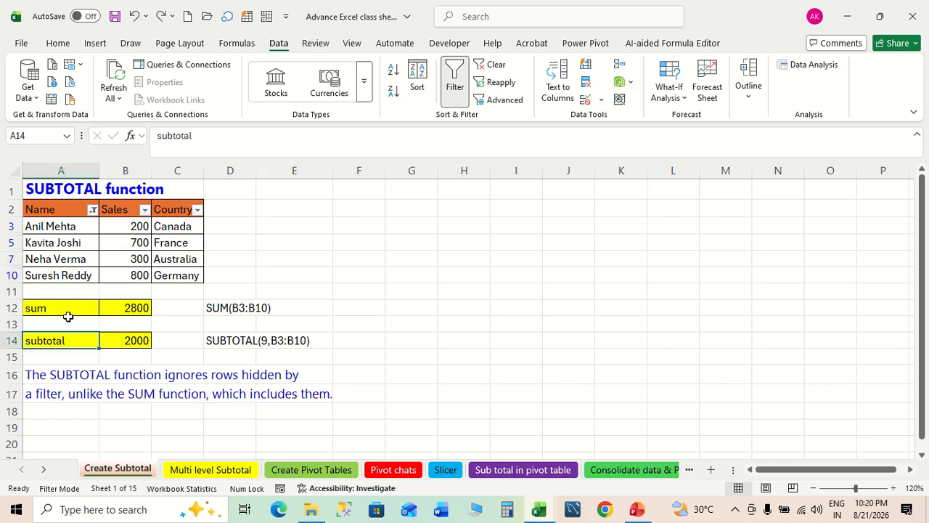
{"action": "left_click", "coordinate": [68, 323]}
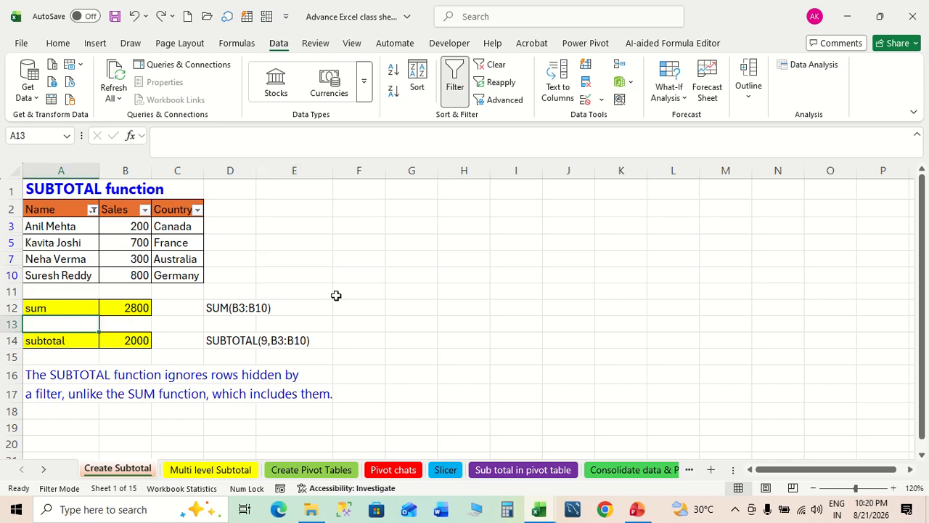
Step: On the Multi level Subtotal sheet, collapse the invoice rows of all six sales person groups down to their totals
{"action": "left_click", "coordinate": [212, 470]}
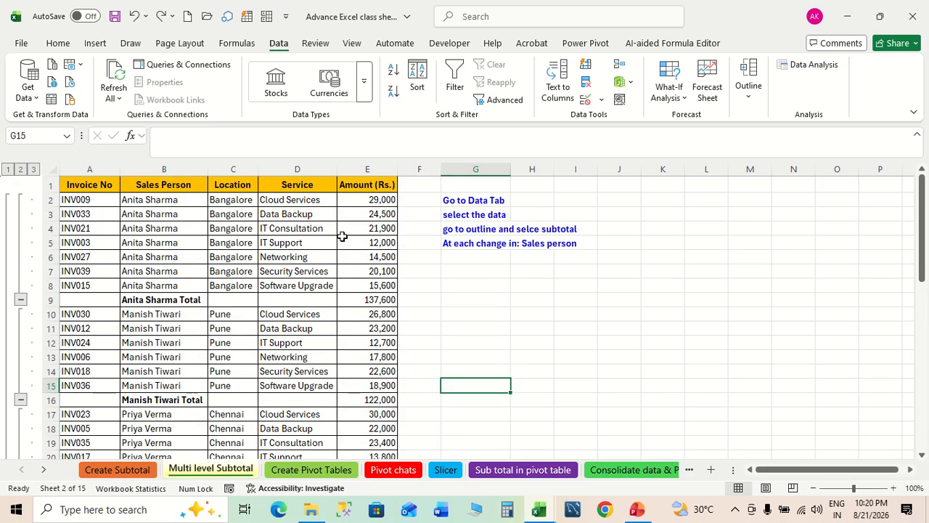
{"action": "scroll", "coordinate": [367, 353], "scroll_direction": "down", "scroll_amount": 12}
{"action": "scroll", "coordinate": [367, 354], "scroll_direction": "up", "scroll_amount": 12}
{"action": "left_click", "coordinate": [21, 300]}
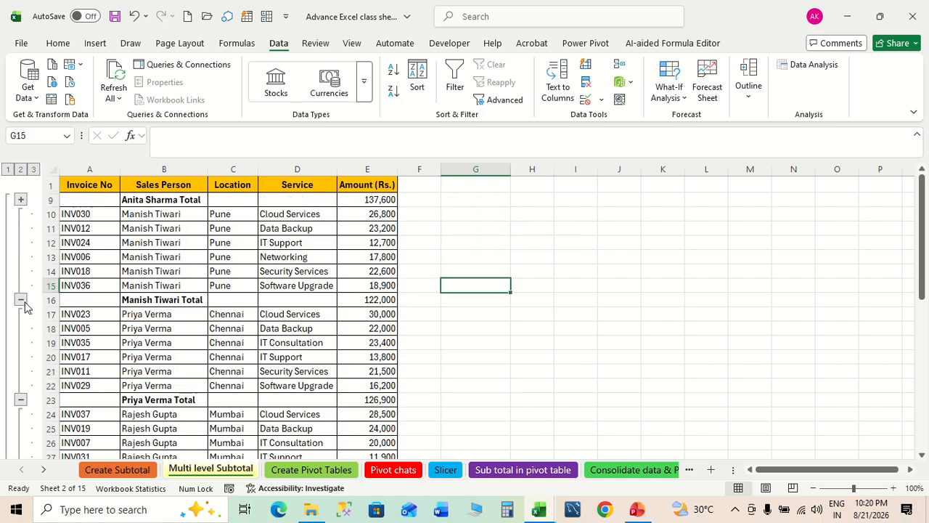
{"action": "left_click", "coordinate": [21, 300]}
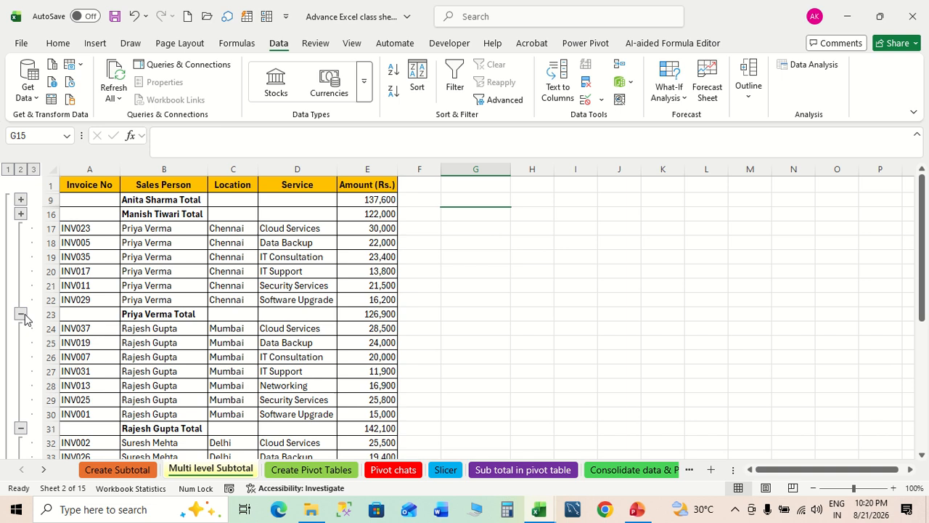
{"action": "left_click", "coordinate": [21, 312]}
{"action": "left_click", "coordinate": [21, 342]}
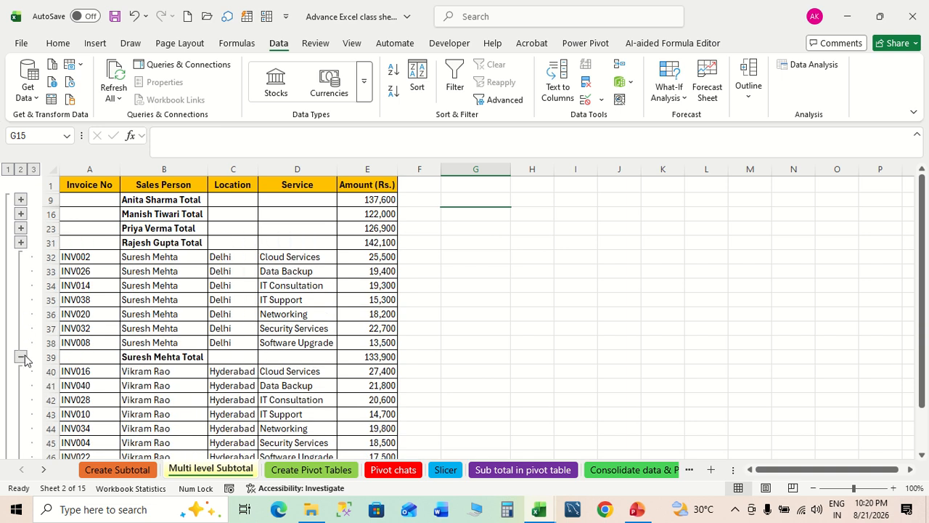
{"action": "left_click", "coordinate": [22, 357]}
{"action": "left_click", "coordinate": [22, 371]}
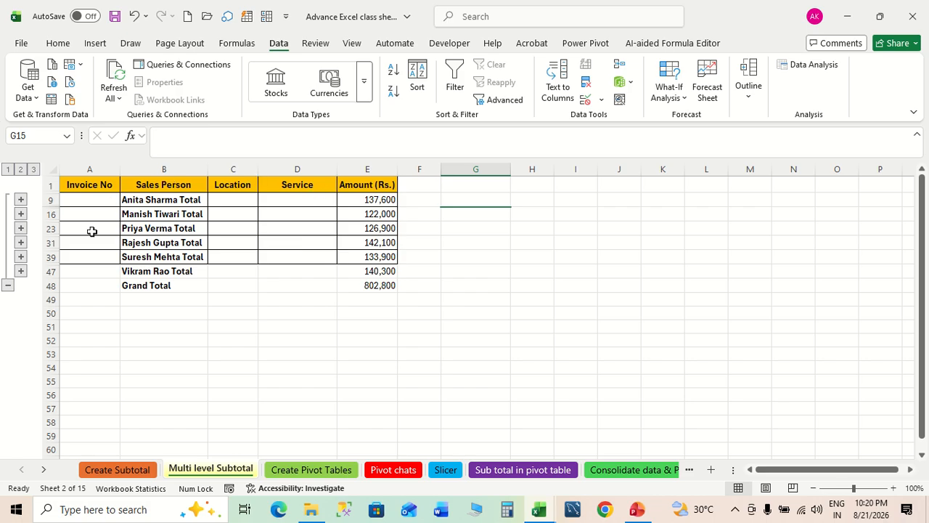
Step: Expand and re-collapse the first sales person's group, and expand the invoice rows of the other five groups
{"action": "left_click", "coordinate": [21, 201]}
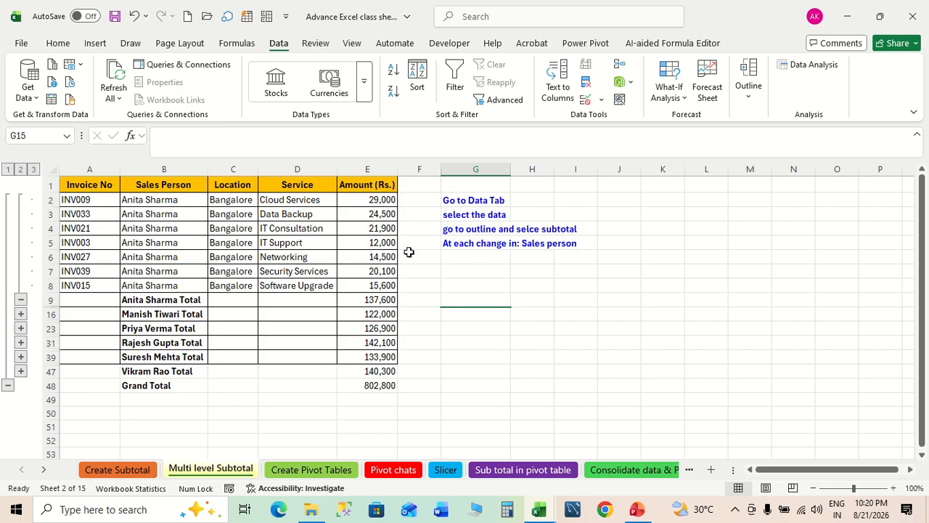
{"action": "left_click", "coordinate": [21, 300]}
{"action": "left_click", "coordinate": [22, 214]}
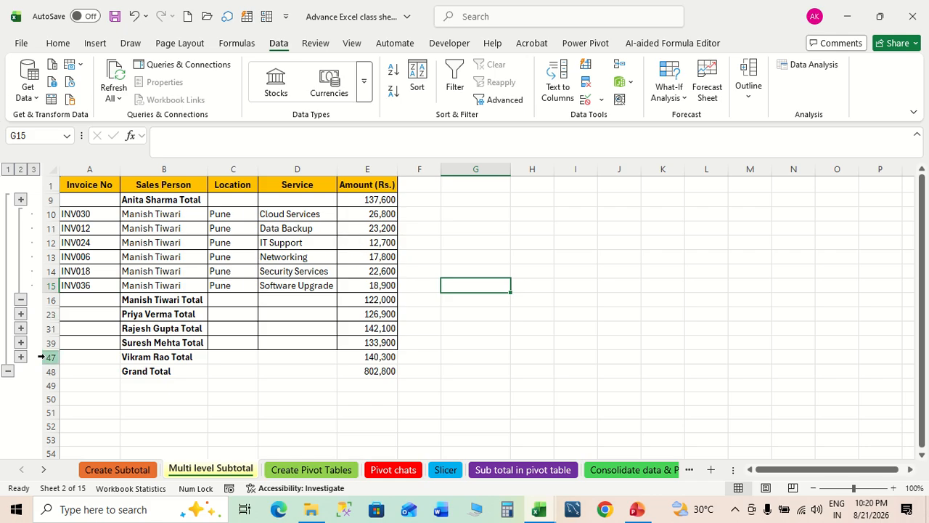
{"action": "left_click", "coordinate": [22, 357]}
{"action": "left_click", "coordinate": [21, 326]}
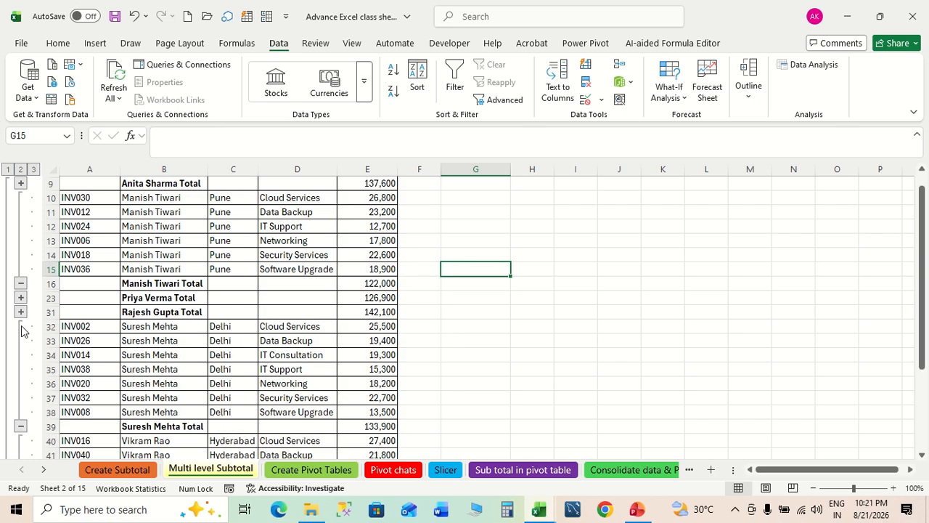
{"action": "left_click", "coordinate": [21, 313]}
{"action": "left_click", "coordinate": [21, 298]}
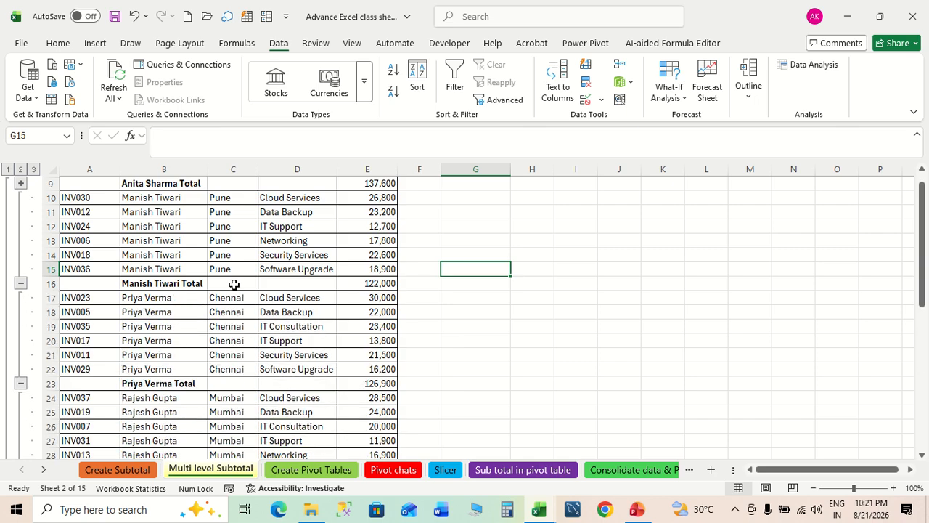
{"action": "scroll", "coordinate": [236, 285], "scroll_direction": "down", "scroll_amount": 11}
{"action": "scroll", "coordinate": [240, 286], "scroll_direction": "up", "scroll_amount": 14}
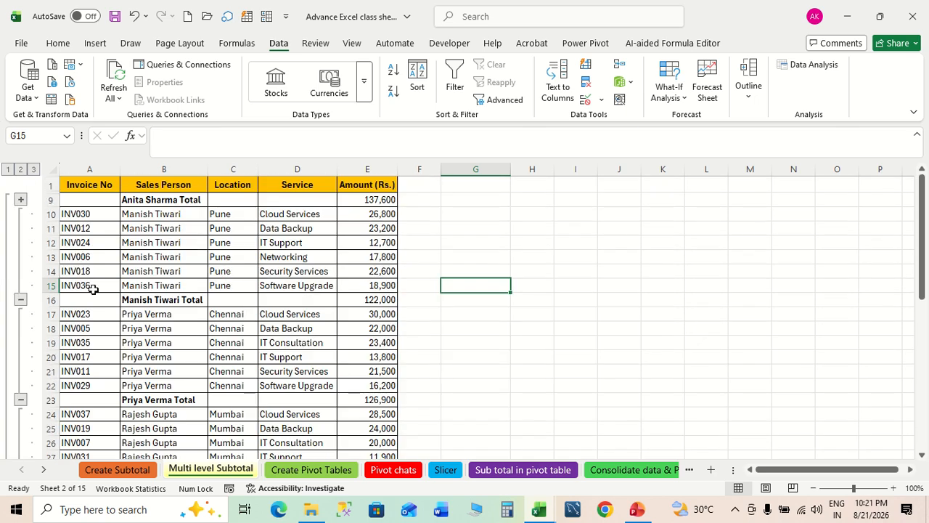
Step: Create a copy of the Multi level Subtotal sheet placed before the original, and return to the copied sheet
{"action": "right_click", "coordinate": [230, 473]}
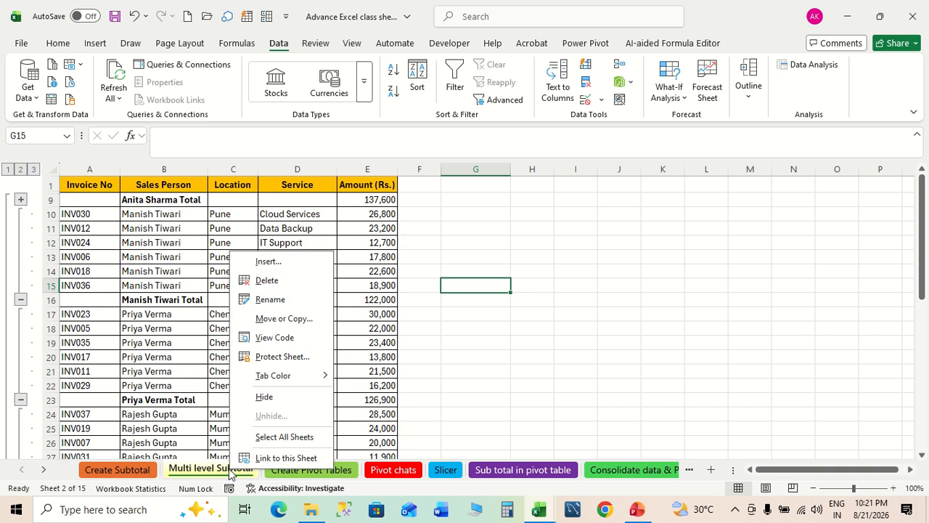
{"action": "left_click", "coordinate": [289, 323]}
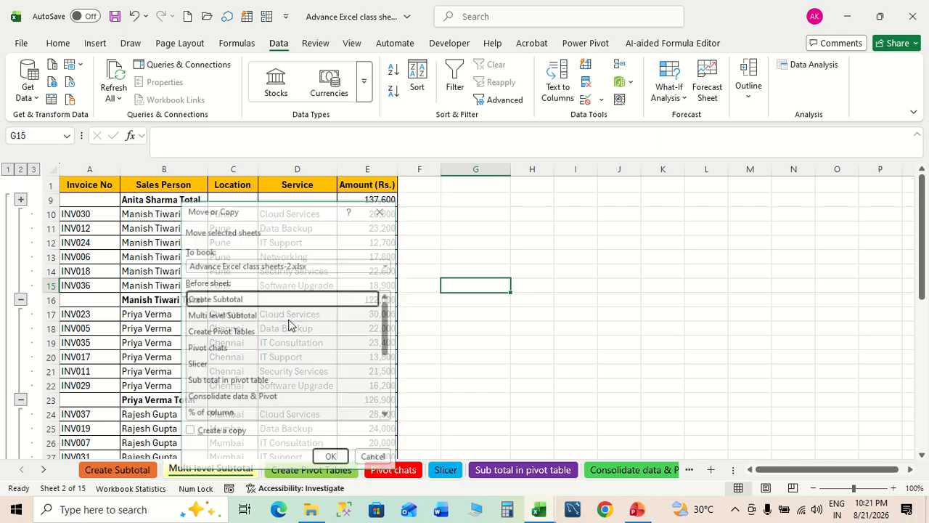
{"action": "left_click", "coordinate": [249, 316]}
{"action": "left_click", "coordinate": [191, 435]}
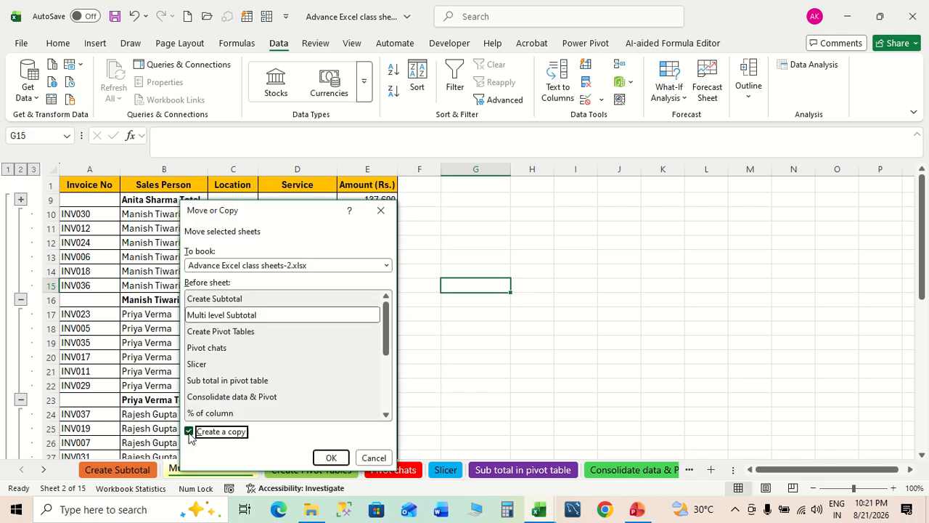
{"action": "left_click", "coordinate": [328, 459]}
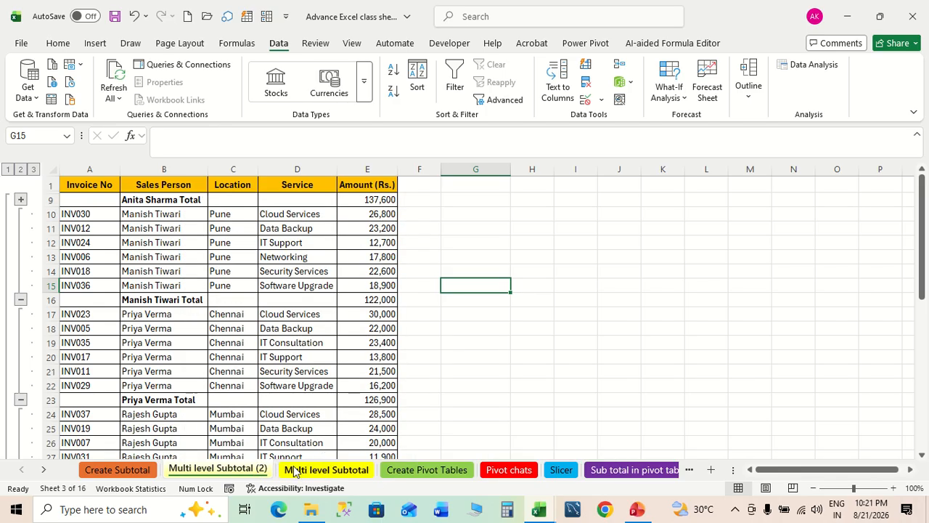
{"action": "left_click", "coordinate": [294, 470]}
{"action": "left_click", "coordinate": [227, 471]}
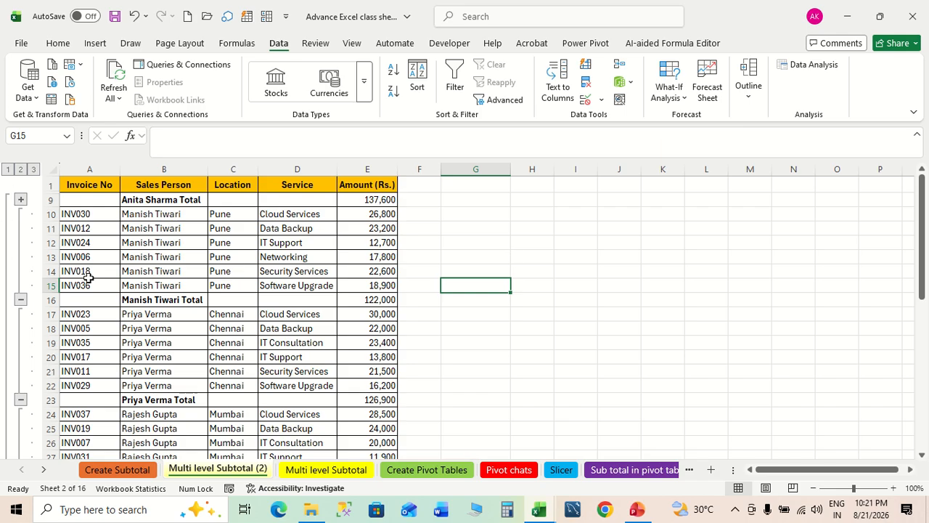
Step: Expand the collapsed invoice rows of the first sales person's group on the copied sheet
{"action": "left_click", "coordinate": [21, 200]}
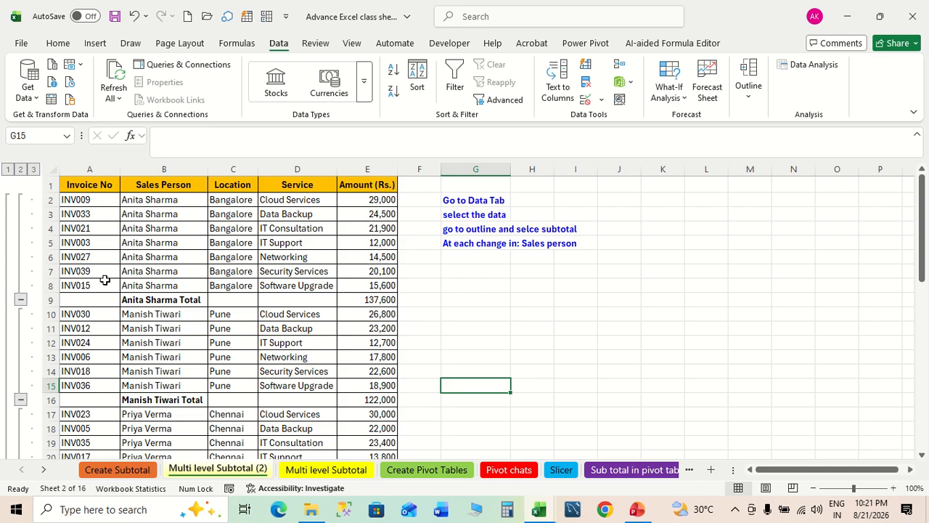
{"action": "left_click", "coordinate": [76, 186]}
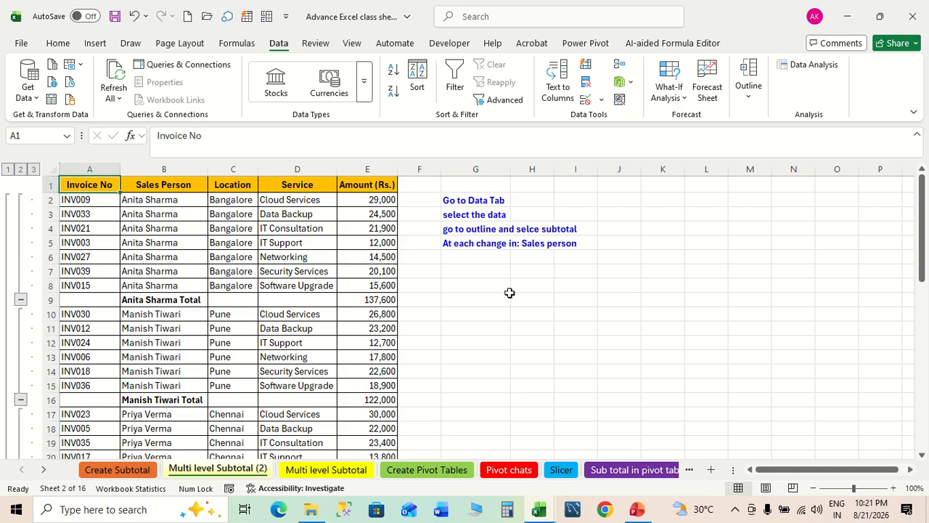
{"action": "key", "text": "ctrl+shift+Right"}
{"action": "key", "text": "ctrl+shift+Down"}
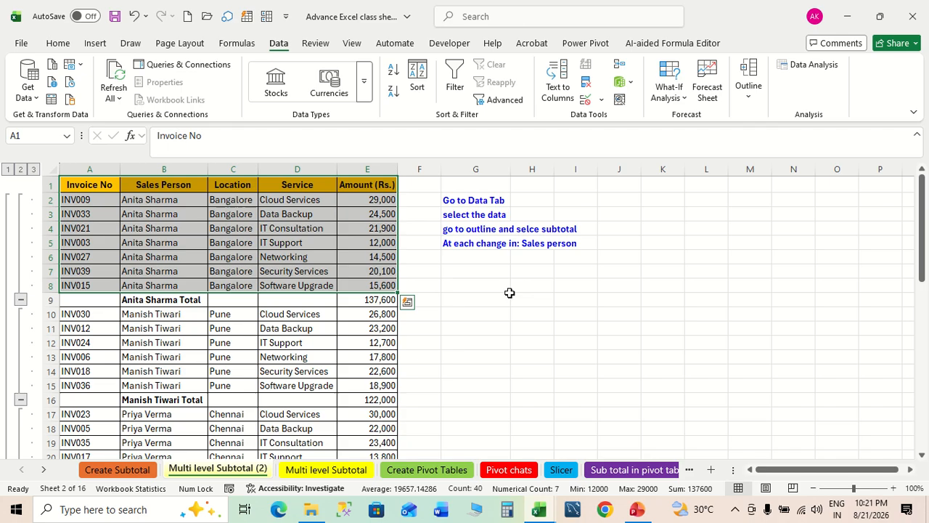
{"action": "left_click", "coordinate": [580, 324]}
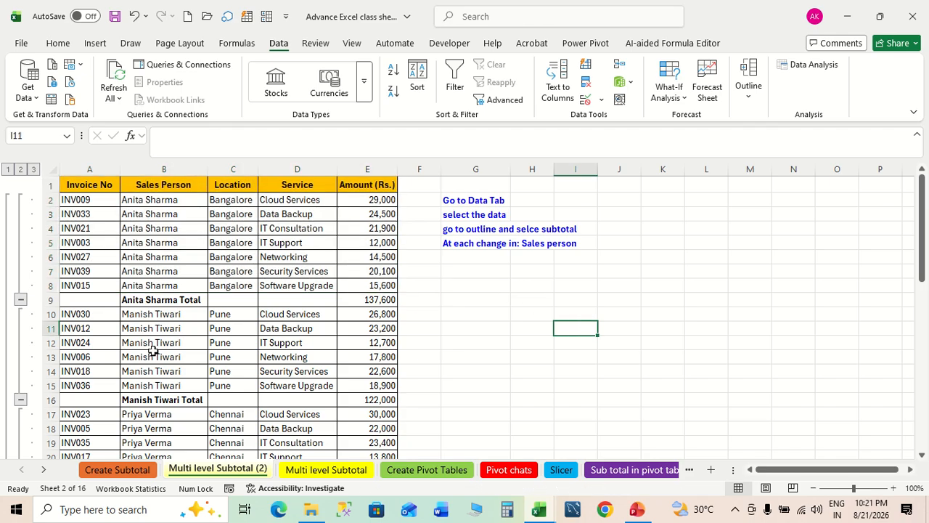
Step: Delete the total rows below the first and second sales persons' invoices
{"action": "left_click", "coordinate": [45, 300]}
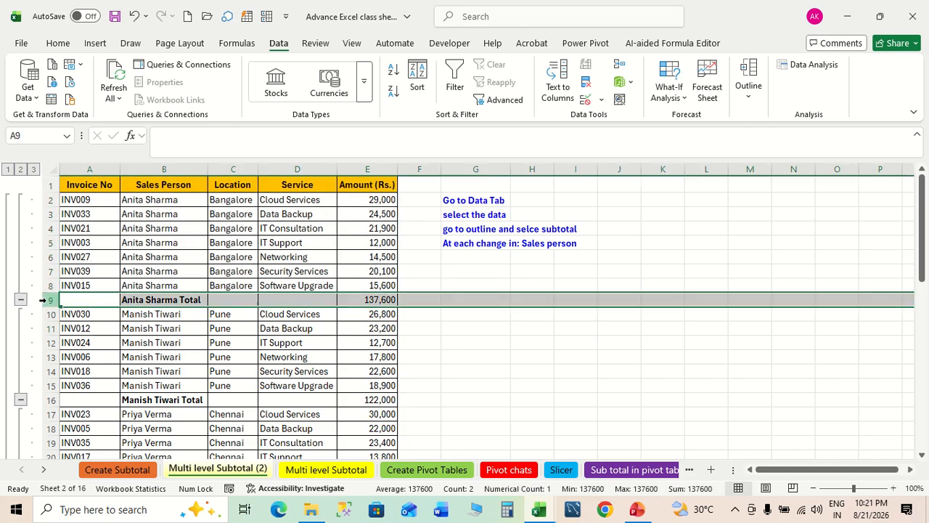
{"action": "key", "text": "ctrl+minus"}
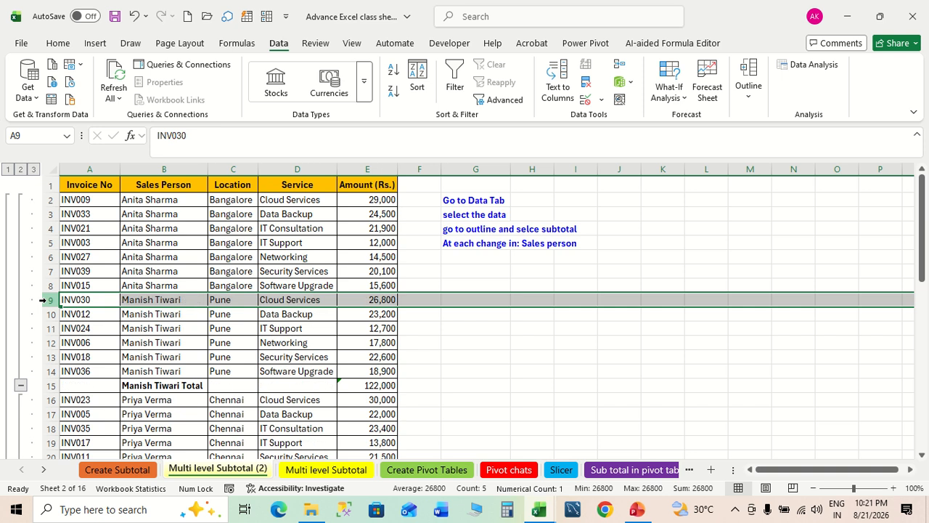
{"action": "left_click", "coordinate": [43, 386]}
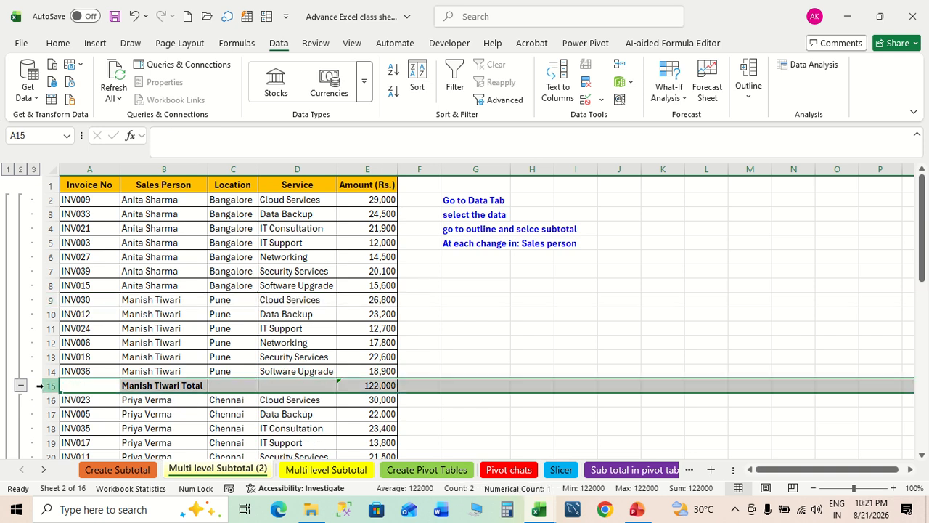
{"action": "key", "text": "ctrl+minus"}
Step: Delete the total rows below the Chennai and Mumbai sales persons' invoices
{"action": "scroll", "coordinate": [218, 361], "scroll_direction": "down", "scroll_amount": 8}
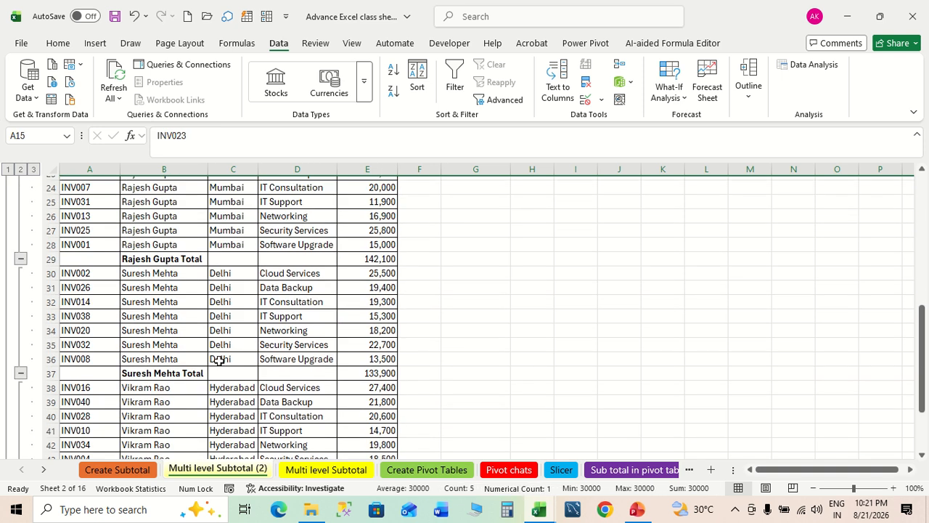
{"action": "scroll", "coordinate": [218, 362], "scroll_direction": "up", "scroll_amount": 2}
{"action": "scroll", "coordinate": [147, 292], "scroll_direction": "up", "scroll_amount": 1}
{"action": "left_click", "coordinate": [51, 276]}
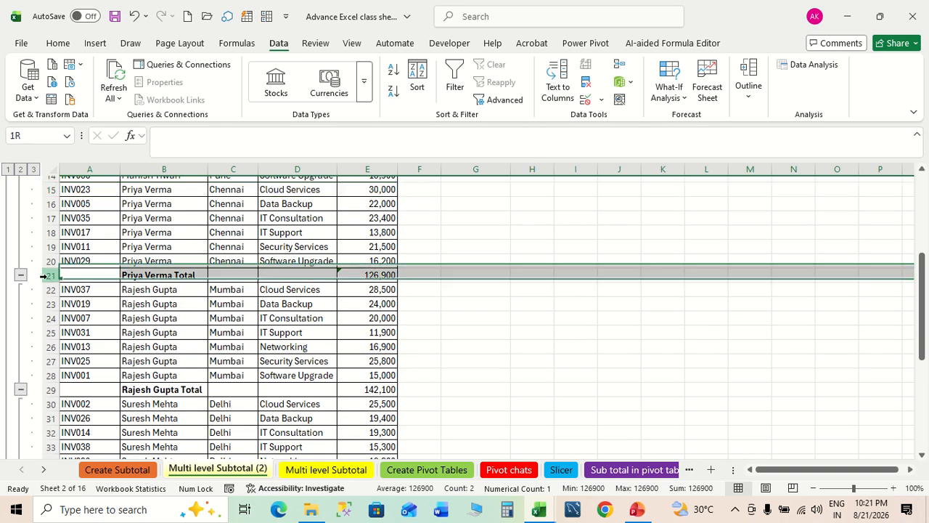
{"action": "key", "text": "ctrl+minus"}
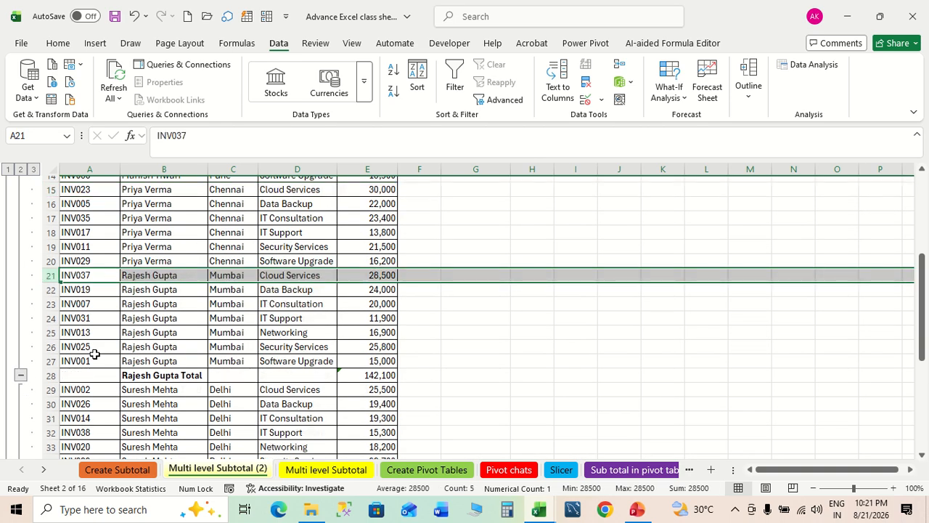
{"action": "left_click", "coordinate": [43, 376]}
{"action": "key", "text": "ctrl+minus"}
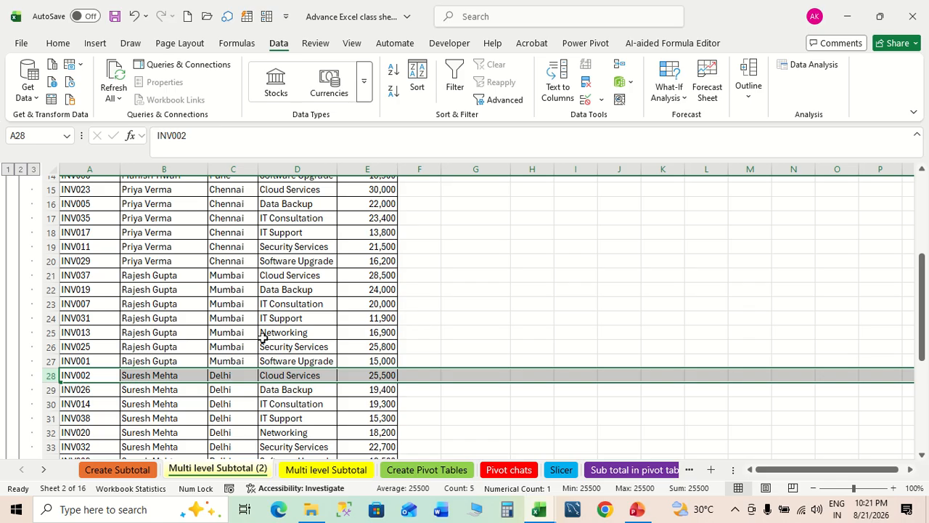
Step: Delete the total rows of the Delhi and Hyderabad sales persons and the Grand Total row, and check the list for leftover totals
{"action": "scroll", "coordinate": [40, 305], "scroll_direction": "down", "scroll_amount": 6}
{"action": "left_click", "coordinate": [44, 230]}
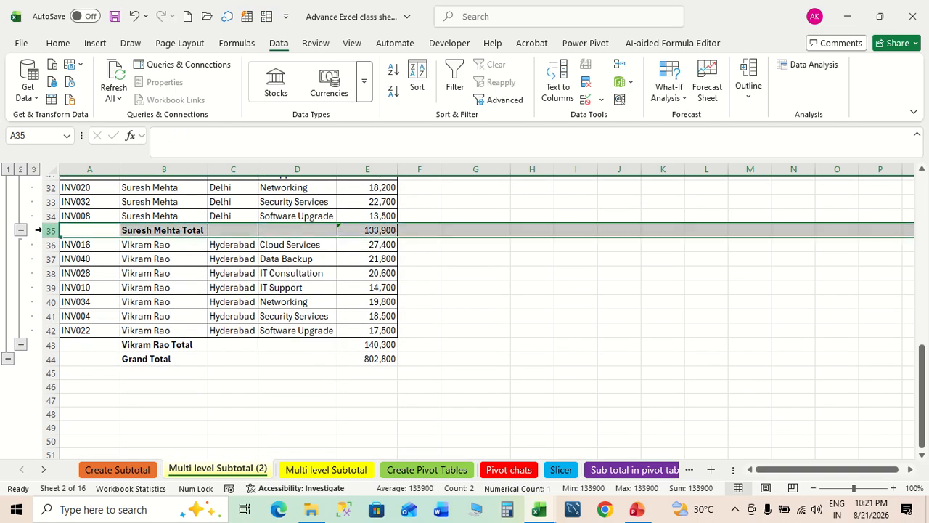
{"action": "key", "text": "ctrl+minus"}
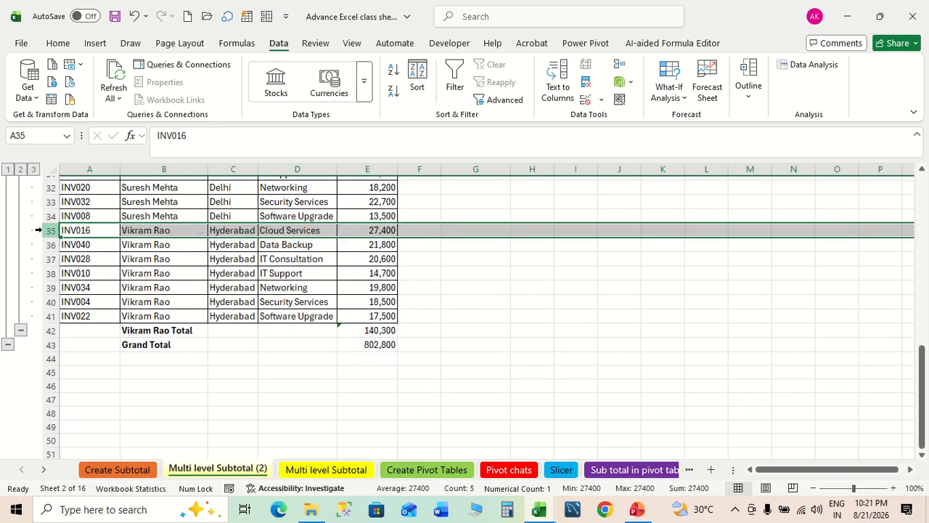
{"action": "left_click", "coordinate": [43, 330]}
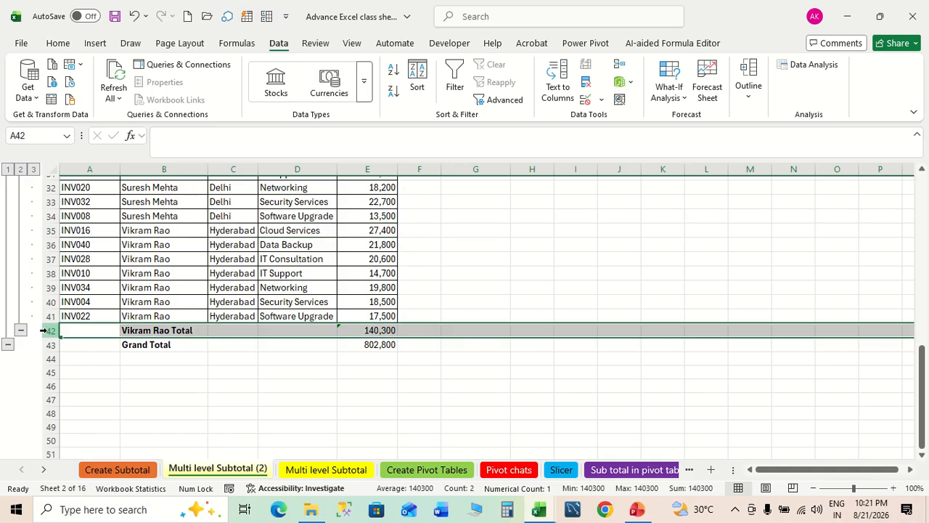
{"action": "key", "text": "ctrl+minus"}
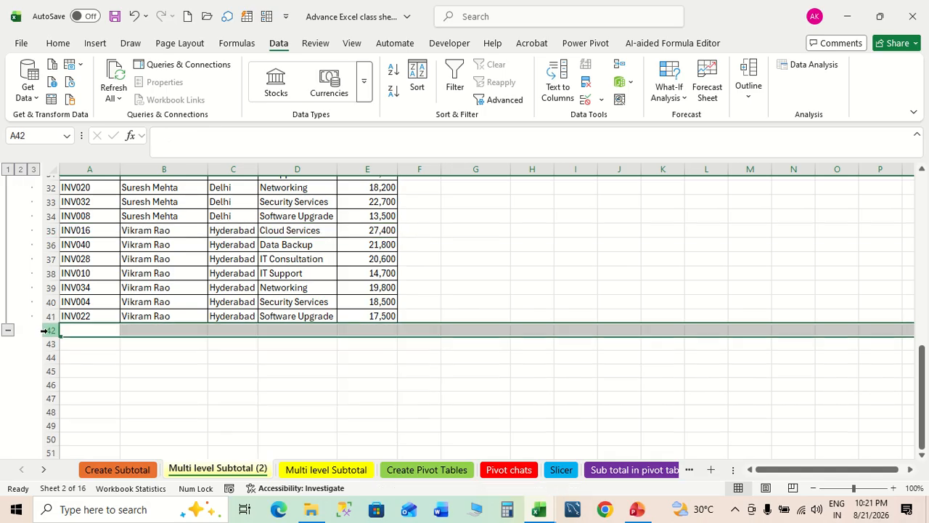
{"action": "scroll", "coordinate": [322, 275], "scroll_direction": "up", "scroll_amount": 8}
{"action": "scroll", "coordinate": [324, 276], "scroll_direction": "up", "scroll_amount": 2}
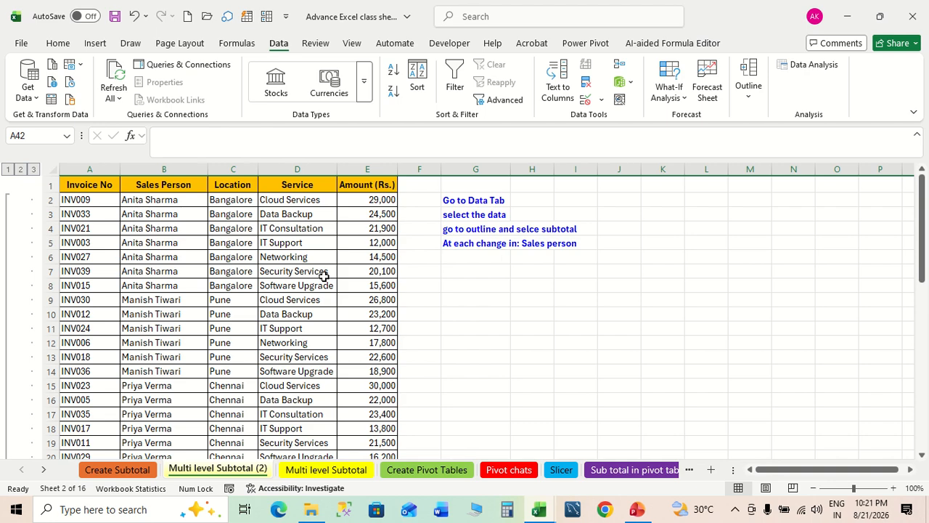
{"action": "scroll", "coordinate": [324, 276], "scroll_direction": "down", "scroll_amount": 9}
{"action": "left_click", "coordinate": [324, 275]}
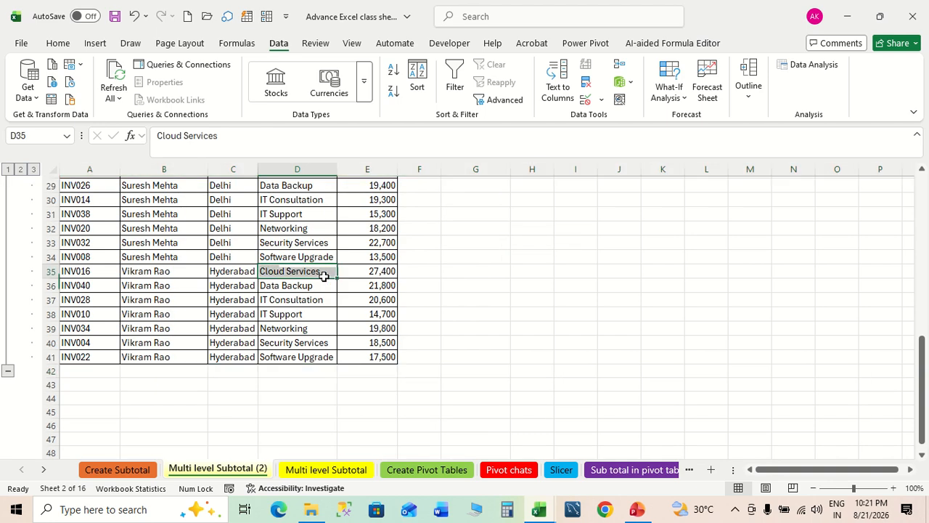
{"action": "scroll", "coordinate": [324, 276], "scroll_direction": "up", "scroll_amount": 9}
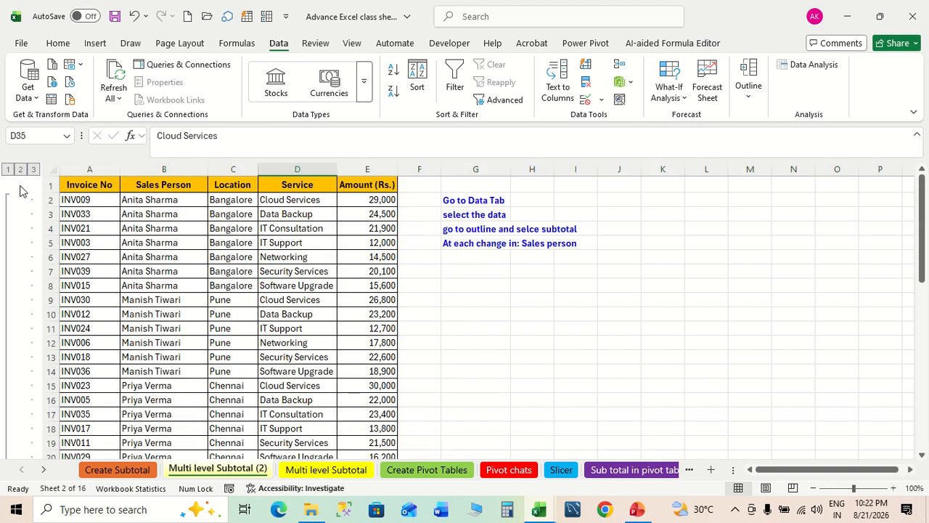
{"action": "scroll", "coordinate": [21, 262], "scroll_direction": "down", "scroll_amount": 12}
{"action": "scroll", "coordinate": [21, 258], "scroll_direction": "up", "scroll_amount": 12}
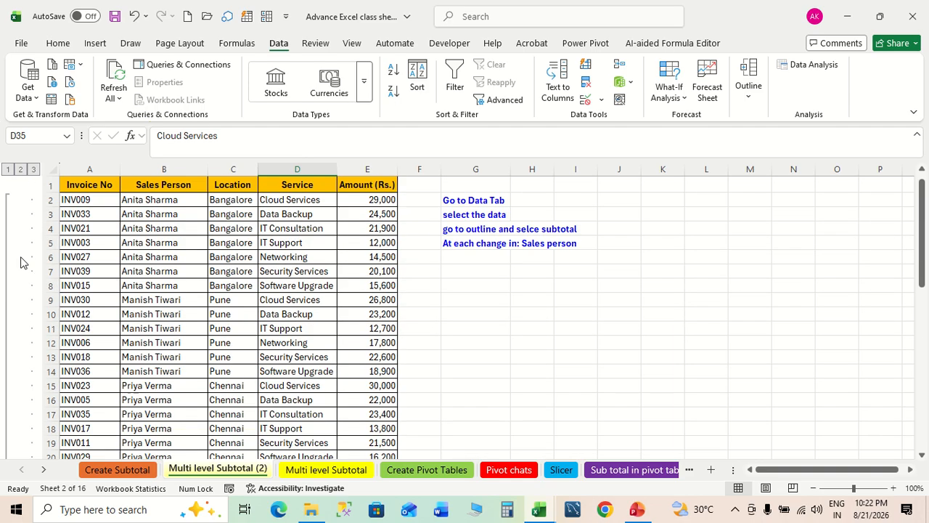
Step: Ungroup the rows of the whole invoice table twice to clear both remaining outline levels
{"action": "left_click", "coordinate": [100, 186]}
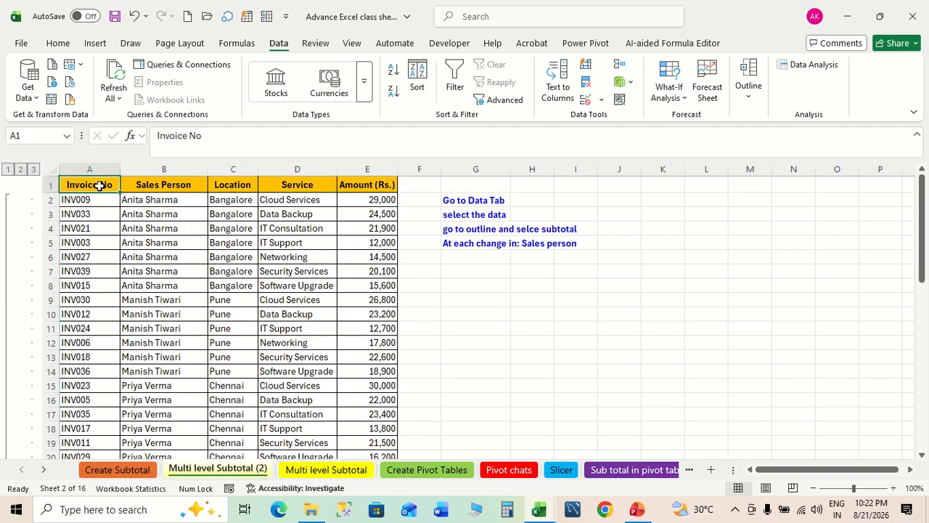
{"action": "key", "text": "ctrl+shift+Right"}
{"action": "key", "text": "ctrl+shift+Down"}
{"action": "scroll", "coordinate": [460, 196], "scroll_direction": "up", "scroll_amount": 7}
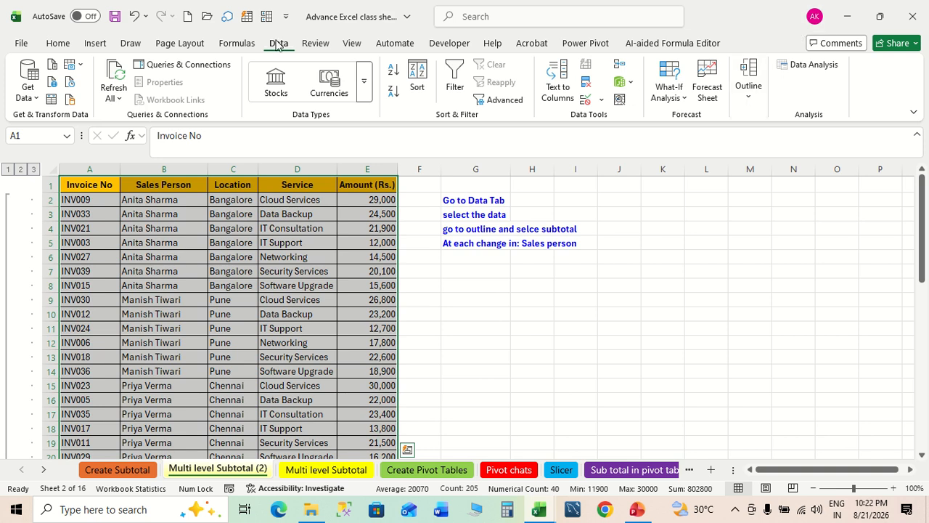
{"action": "left_click", "coordinate": [752, 103]}
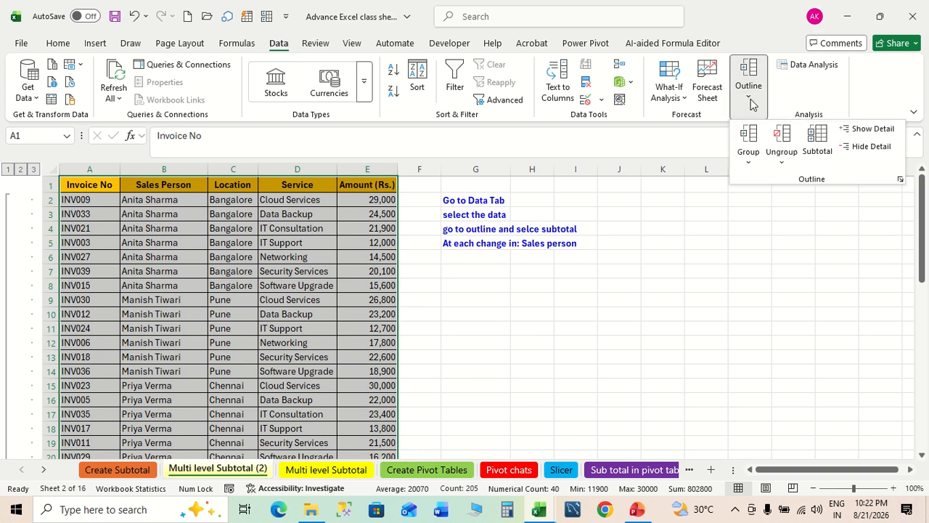
{"action": "left_click", "coordinate": [784, 138]}
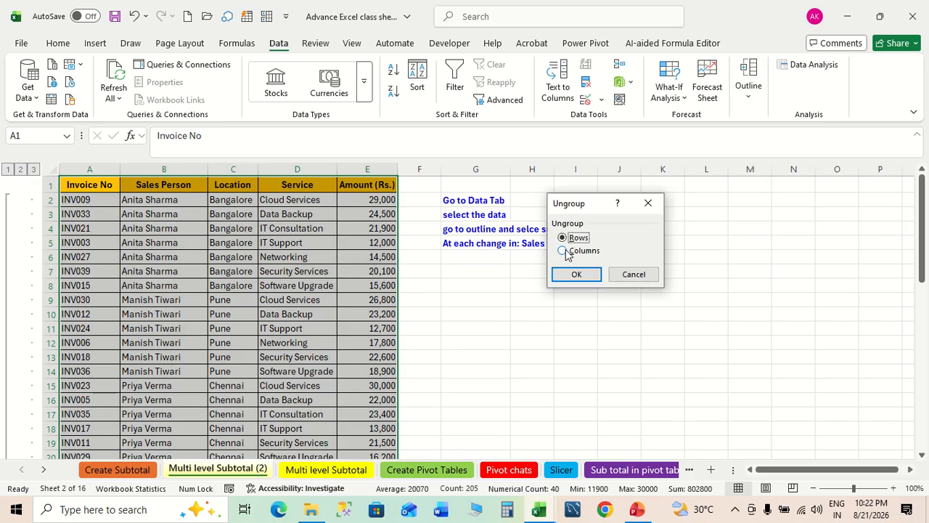
{"action": "left_click", "coordinate": [578, 273]}
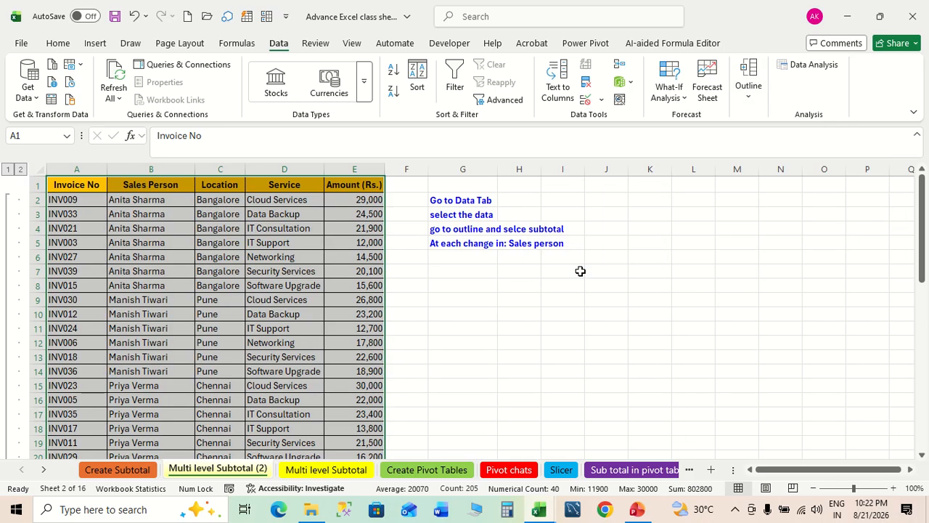
{"action": "left_click", "coordinate": [749, 86]}
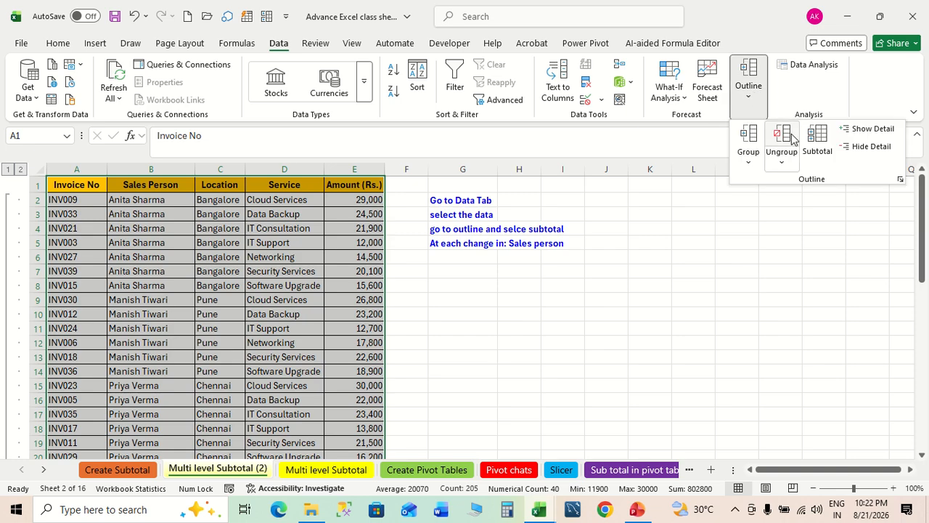
{"action": "left_click", "coordinate": [788, 138]}
{"action": "left_click", "coordinate": [585, 275]}
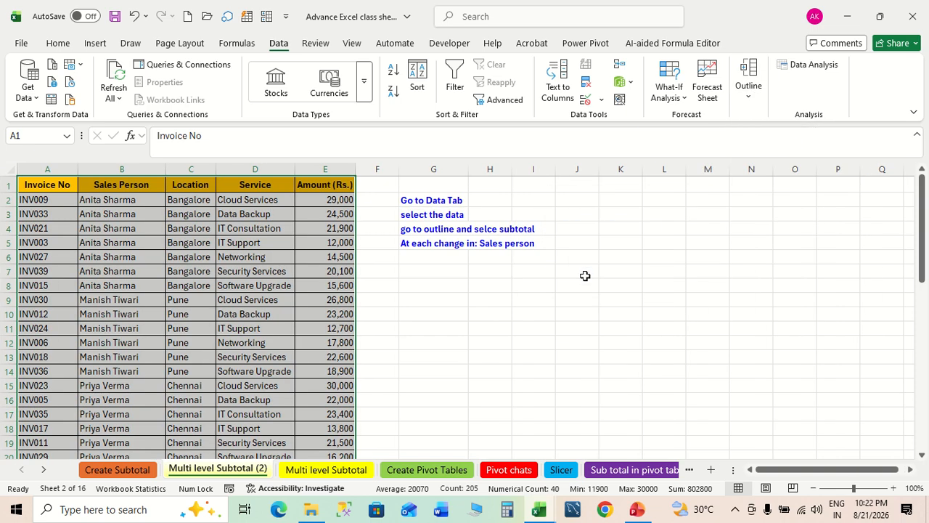
Step: Review the ungrouped invoice list and the entries in its Sales Person column
{"action": "left_click", "coordinate": [159, 330]}
{"action": "scroll", "coordinate": [159, 330], "scroll_direction": "down", "scroll_amount": 15}
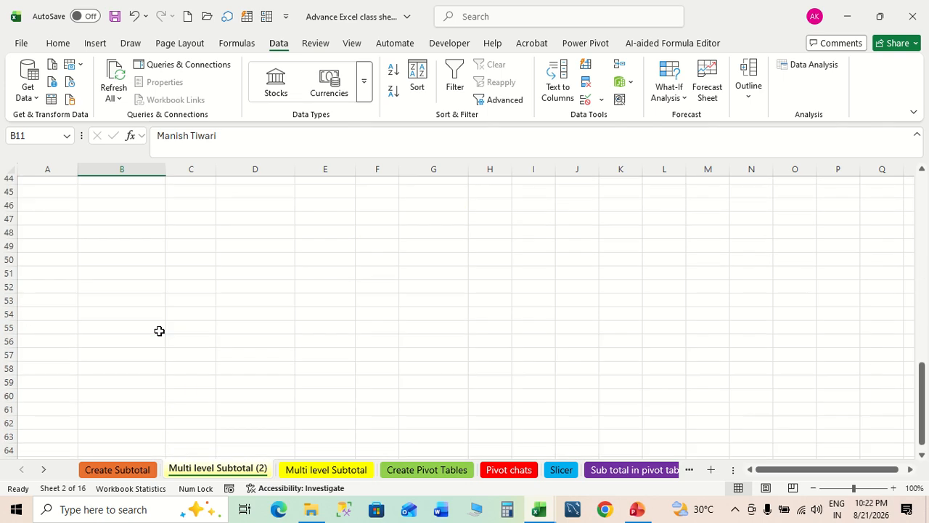
{"action": "scroll", "coordinate": [159, 330], "scroll_direction": "up", "scroll_amount": 15}
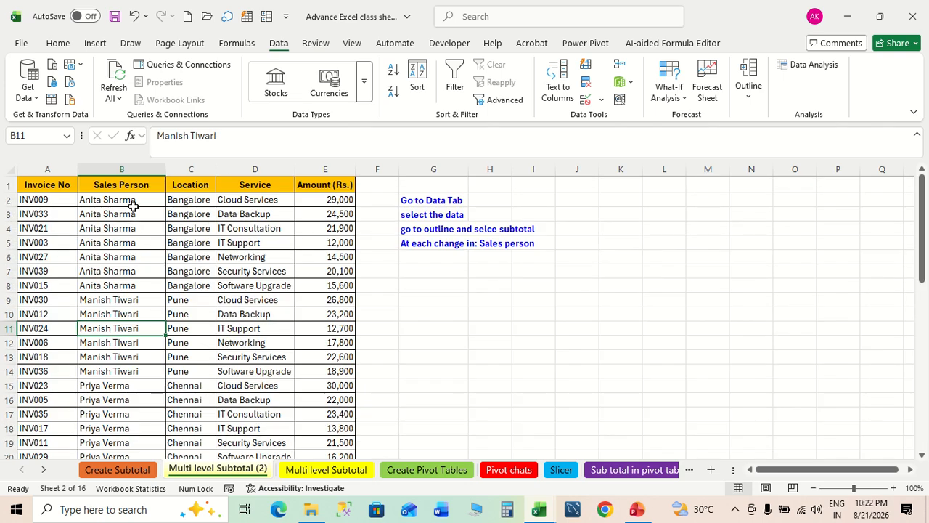
{"action": "left_click_drag", "start_coordinate": [131, 202], "coordinate": [153, 479]}
{"action": "scroll", "coordinate": [211, 312], "scroll_direction": "up", "scroll_amount": 15}
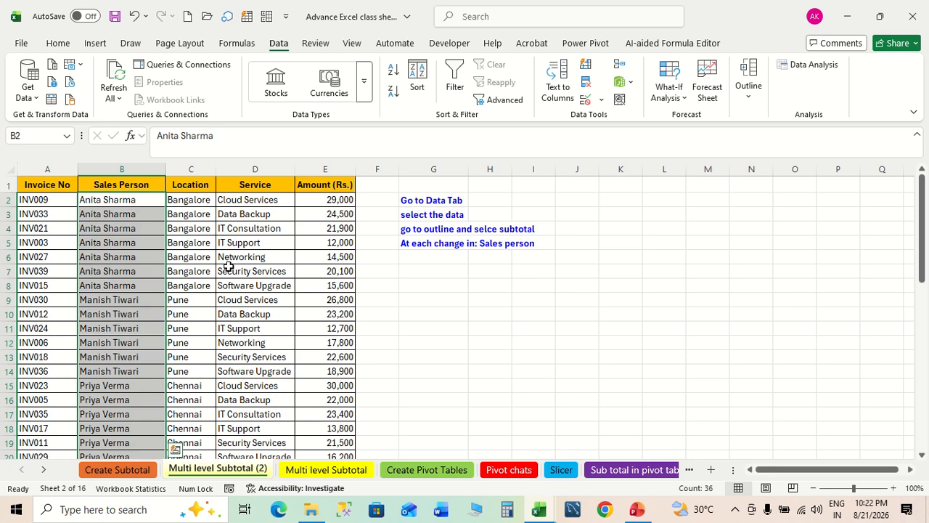
{"action": "left_click", "coordinate": [211, 256]}
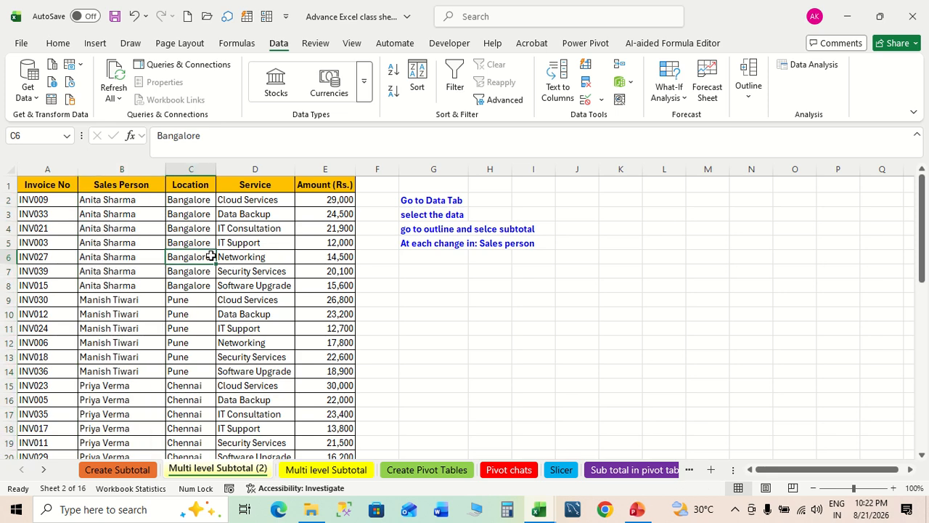
Step: Add Sum subtotals of Amount (Rs.) at each change in Sales Person to the whole invoice table, with Replace current subtotals turned off
{"action": "left_click", "coordinate": [62, 185]}
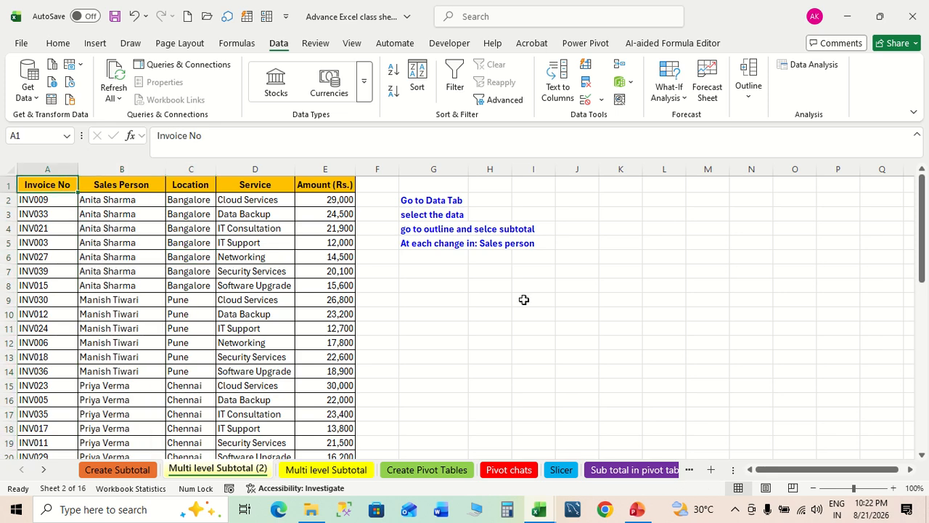
{"action": "key", "text": "ctrl+shift+Right"}
{"action": "key", "text": "ctrl+shift+Down"}
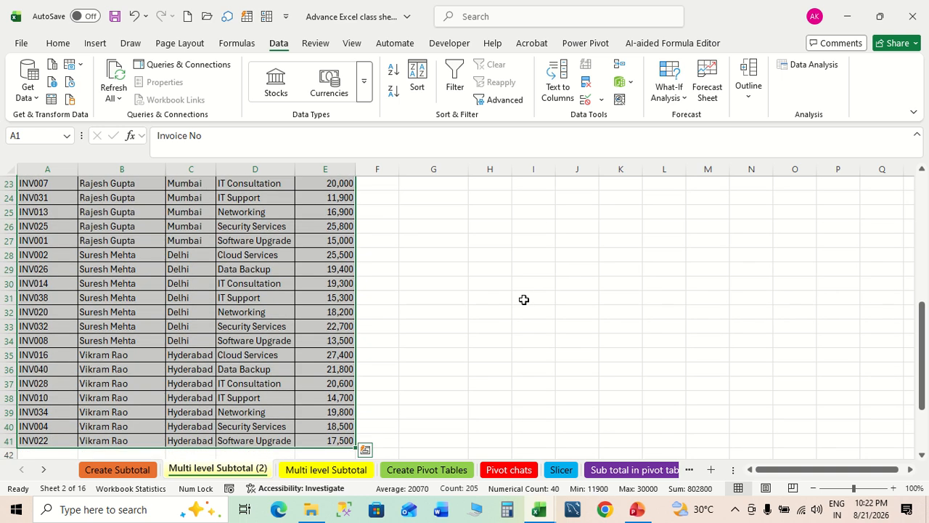
{"action": "scroll", "coordinate": [523, 301], "scroll_direction": "up", "scroll_amount": 7}
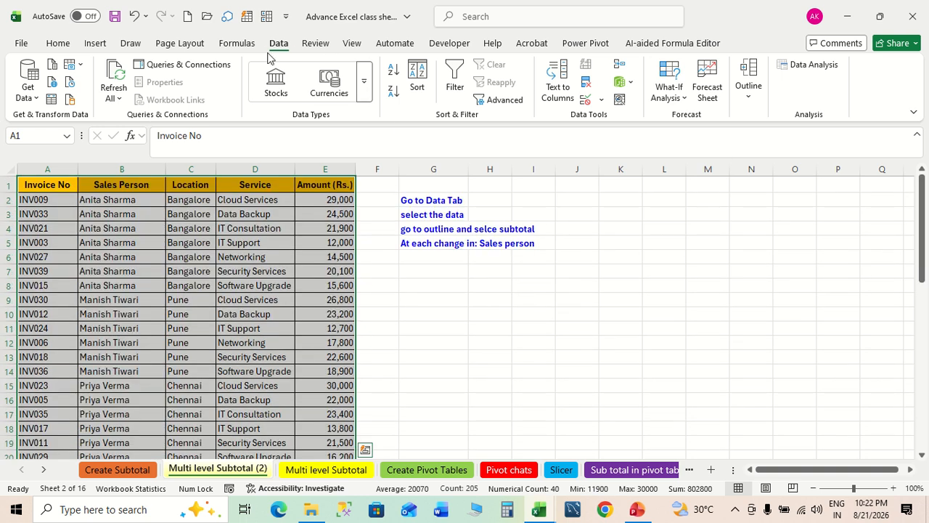
{"action": "left_click", "coordinate": [749, 102]}
{"action": "left_click", "coordinate": [818, 141]}
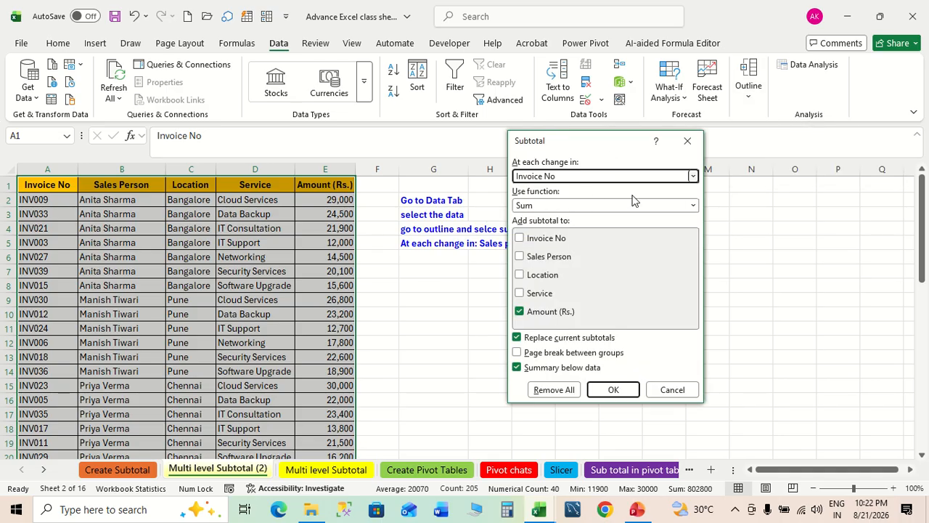
{"action": "left_click", "coordinate": [693, 177]}
{"action": "left_click", "coordinate": [557, 205]}
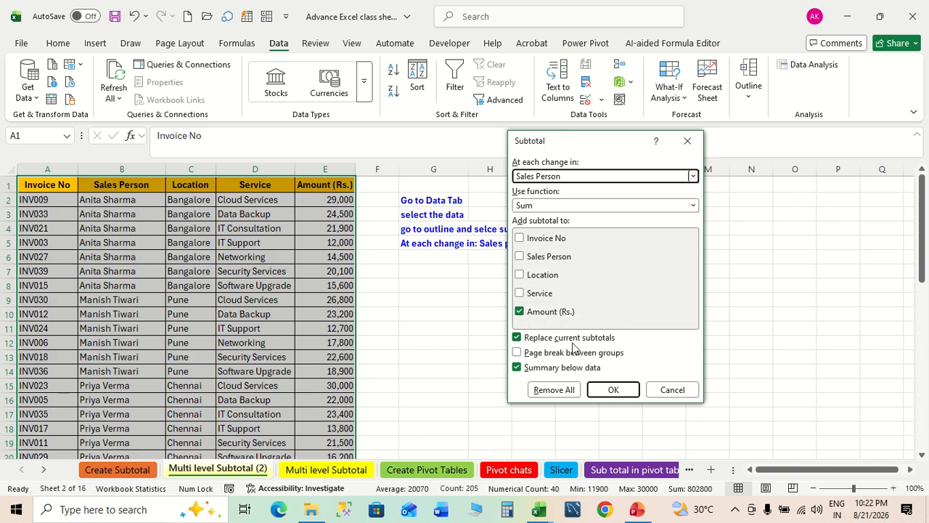
{"action": "left_click", "coordinate": [517, 337]}
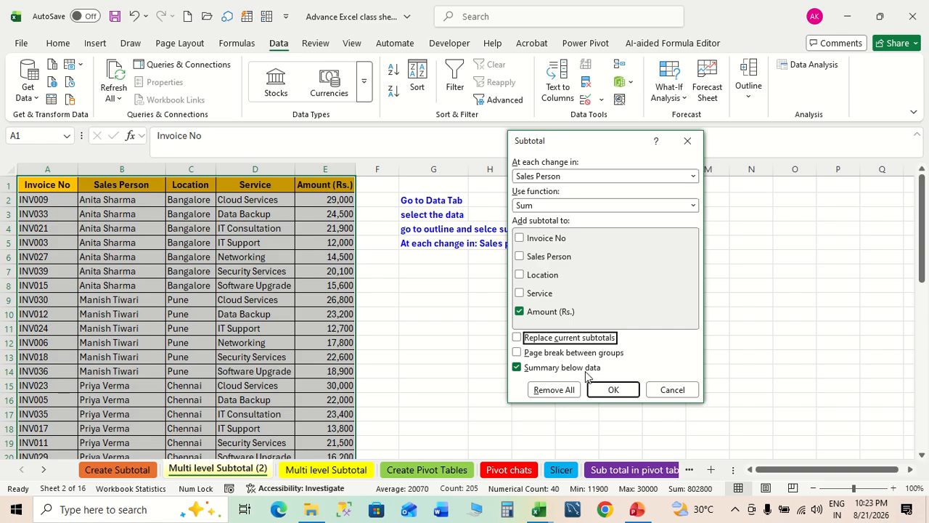
{"action": "left_click", "coordinate": [615, 390]}
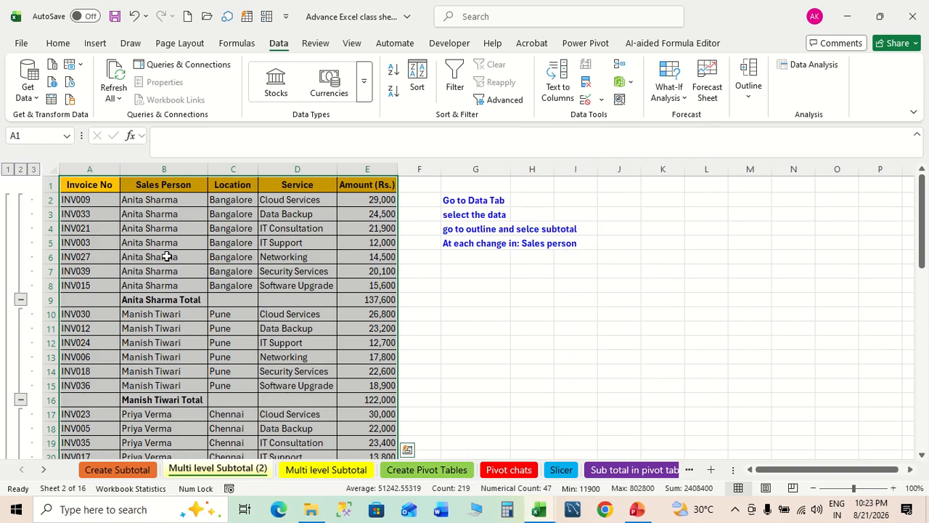
Step: Examine the total rows below the Bangalore and Pune invoices and look through the rest of the subtotaled list
{"action": "left_click", "coordinate": [216, 246]}
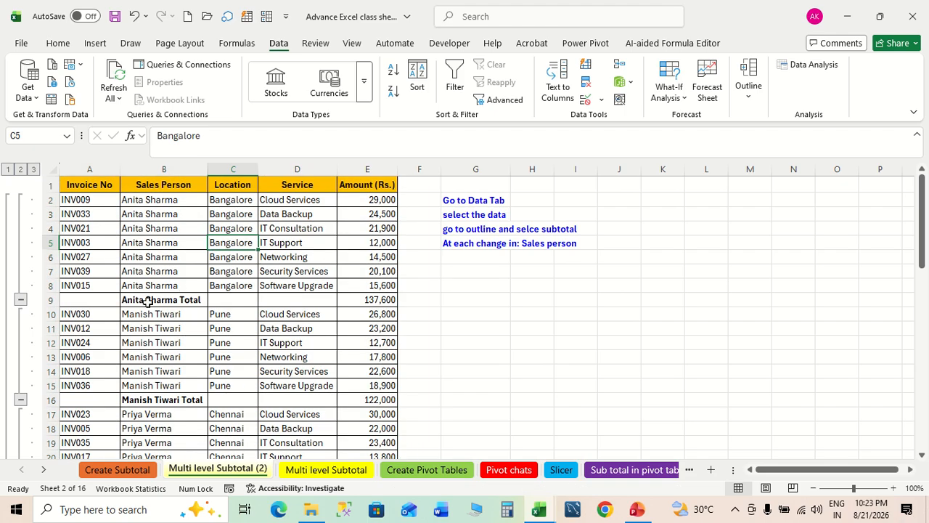
{"action": "left_click_drag", "start_coordinate": [148, 302], "coordinate": [361, 302]}
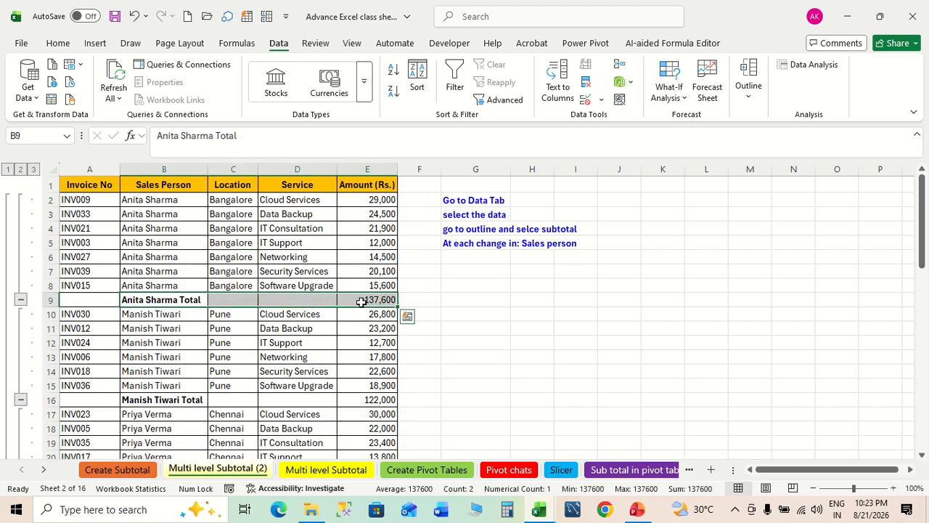
{"action": "left_click_drag", "start_coordinate": [163, 399], "coordinate": [359, 396]}
{"action": "scroll", "coordinate": [359, 395], "scroll_direction": "down", "scroll_amount": 6}
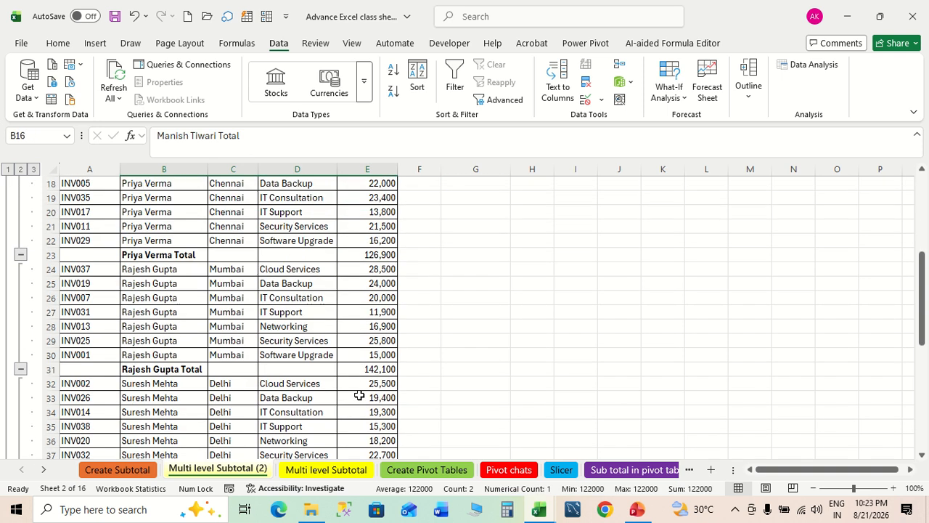
{"action": "scroll", "coordinate": [360, 396], "scroll_direction": "up", "scroll_amount": 6}
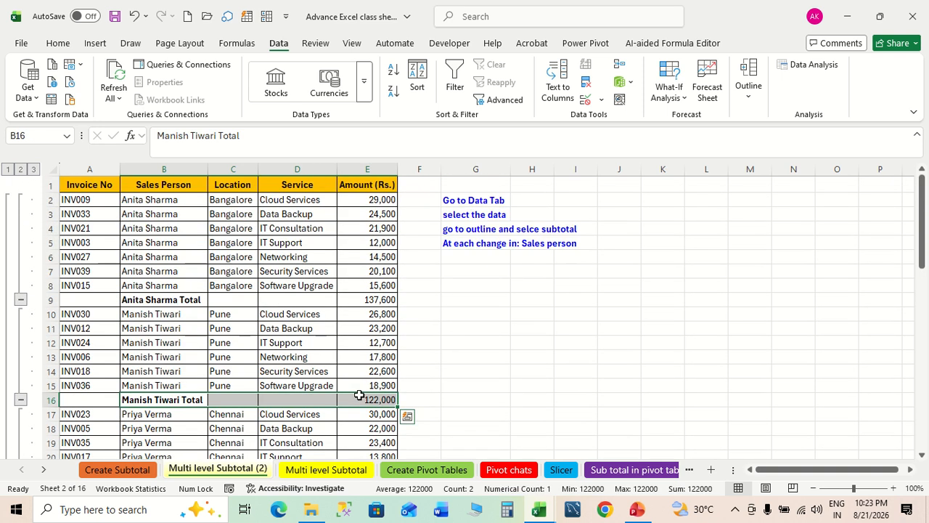
Step: Collapse every sales person's group and the outer group down to the Grand Total row, and inspect the Grand Total formula
{"action": "left_click", "coordinate": [25, 301]}
{"action": "left_click", "coordinate": [25, 301]}
{"action": "left_click", "coordinate": [24, 309]}
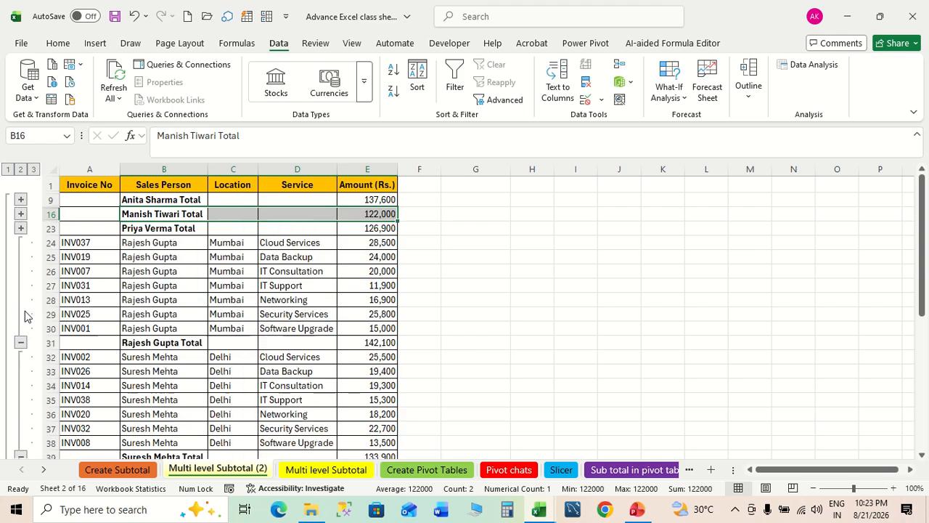
{"action": "left_click", "coordinate": [20, 343]}
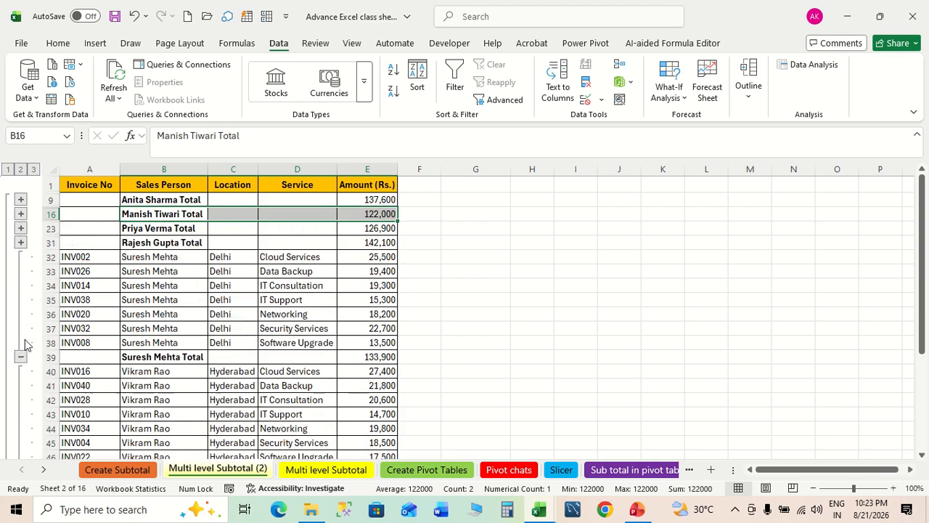
{"action": "left_click", "coordinate": [21, 356]}
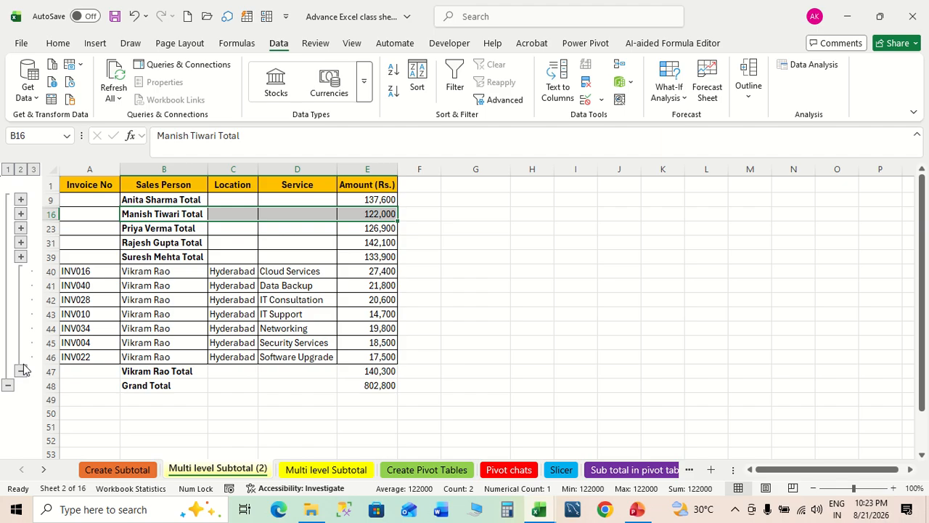
{"action": "left_click", "coordinate": [22, 370]}
{"action": "left_click", "coordinate": [9, 288]}
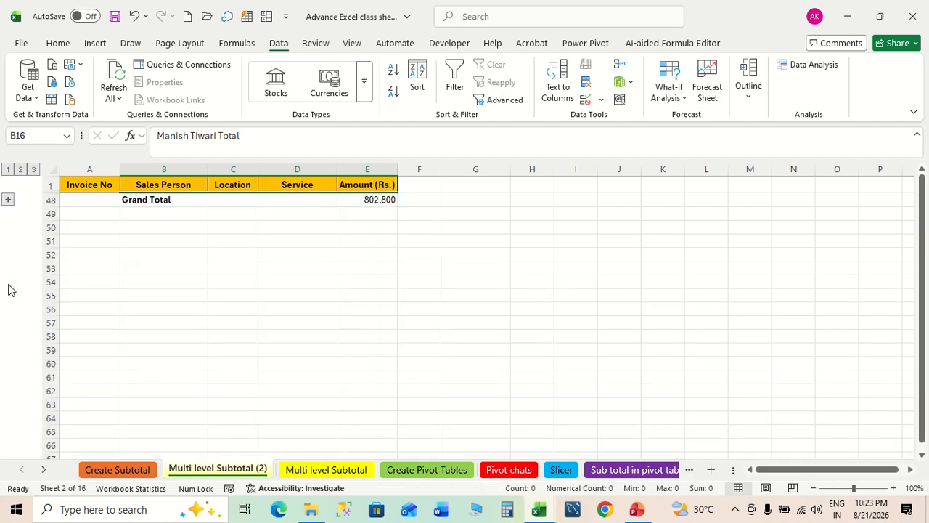
{"action": "left_click", "coordinate": [377, 197]}
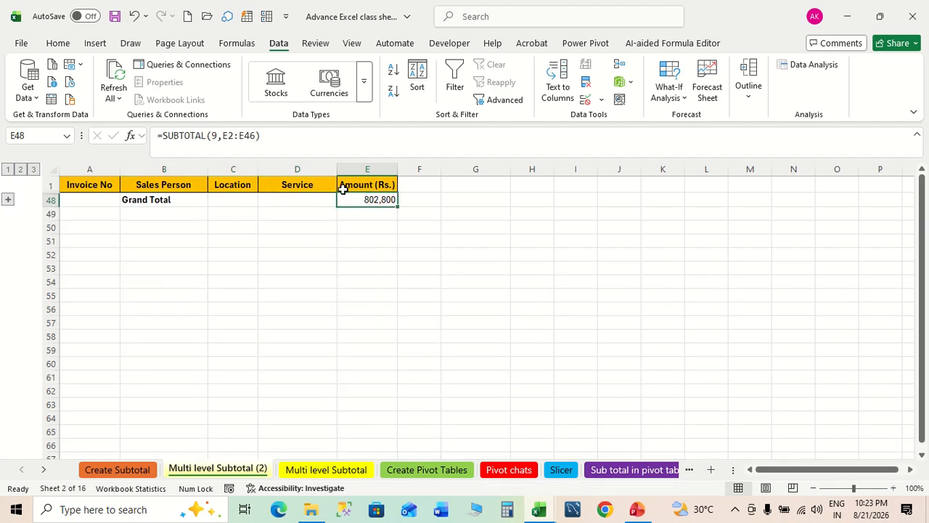
Step: Expand the outer group to the sales person totals, and briefly expand and collapse the Bangalore and Delhi invoice groups
{"action": "left_click", "coordinate": [8, 200]}
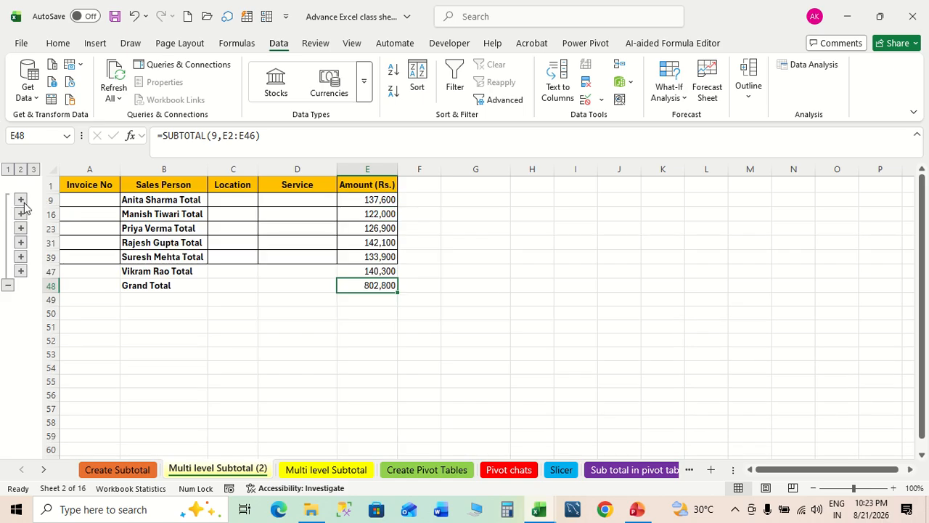
{"action": "left_click", "coordinate": [20, 200]}
{"action": "left_click", "coordinate": [21, 299]}
{"action": "left_click", "coordinate": [20, 257]}
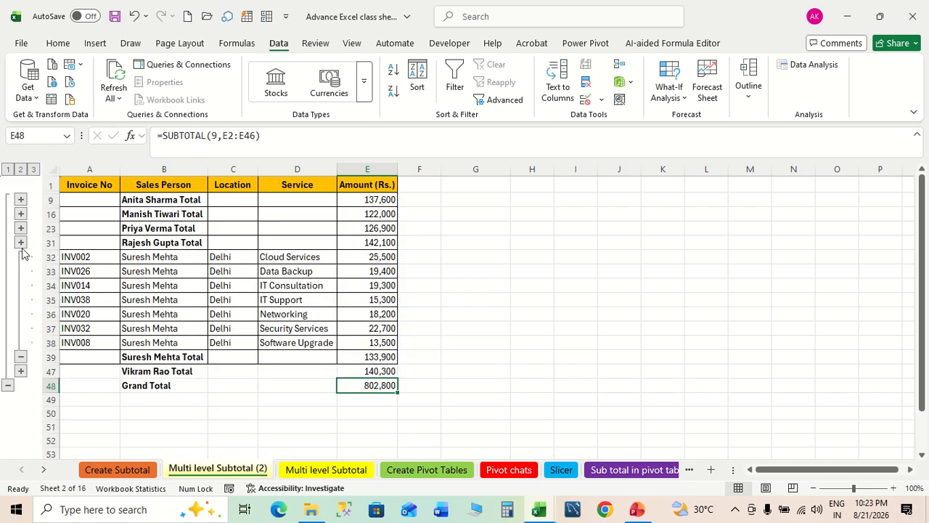
{"action": "left_click", "coordinate": [21, 355]}
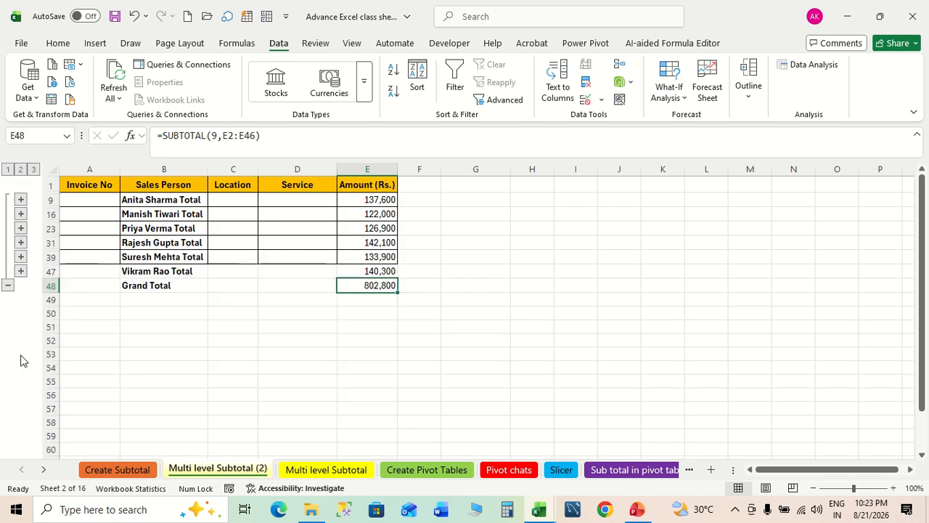
Step: Expand all sales persons' invoice groups again, examining the Mumbai invoices and the complete subtotaled list
{"action": "left_click", "coordinate": [21, 242]}
{"action": "left_click_drag", "start_coordinate": [139, 245], "coordinate": [355, 328]}
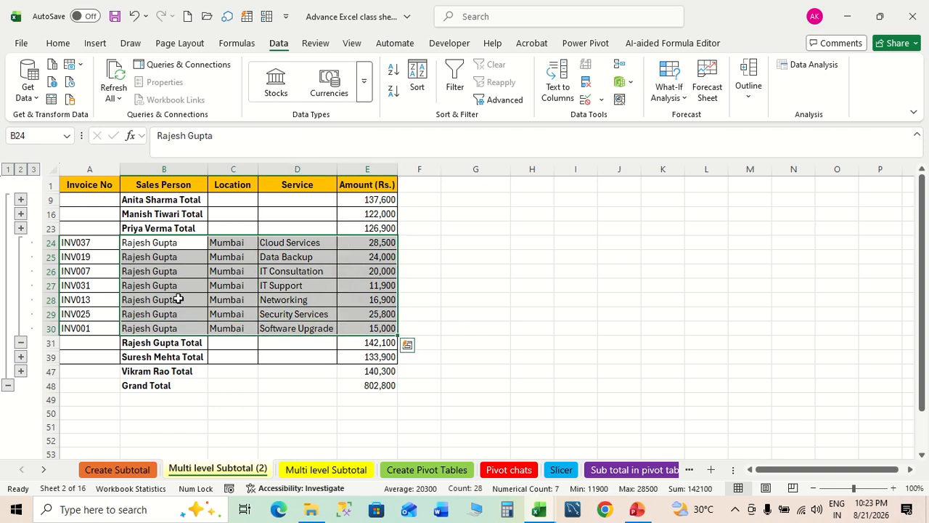
{"action": "left_click", "coordinate": [20, 371]}
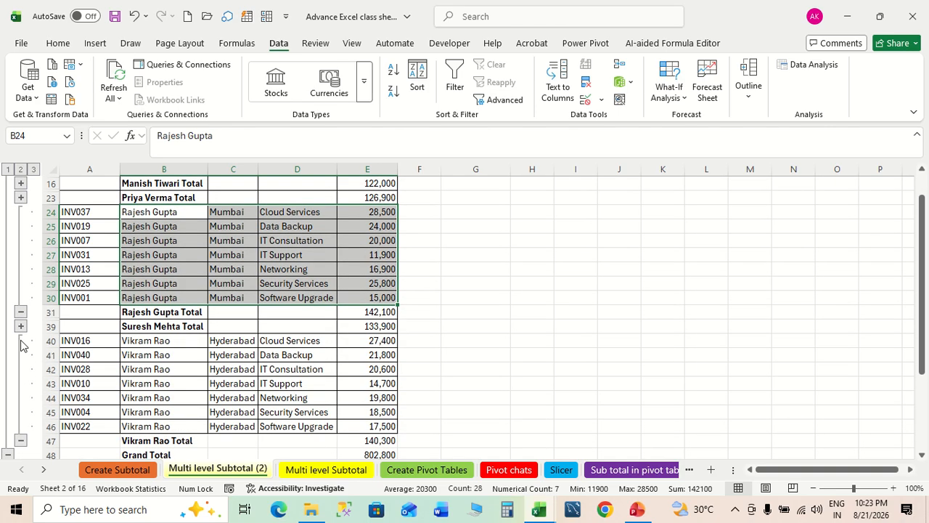
{"action": "left_click", "coordinate": [20, 327]}
{"action": "scroll", "coordinate": [22, 312], "scroll_direction": "up", "scroll_amount": 2}
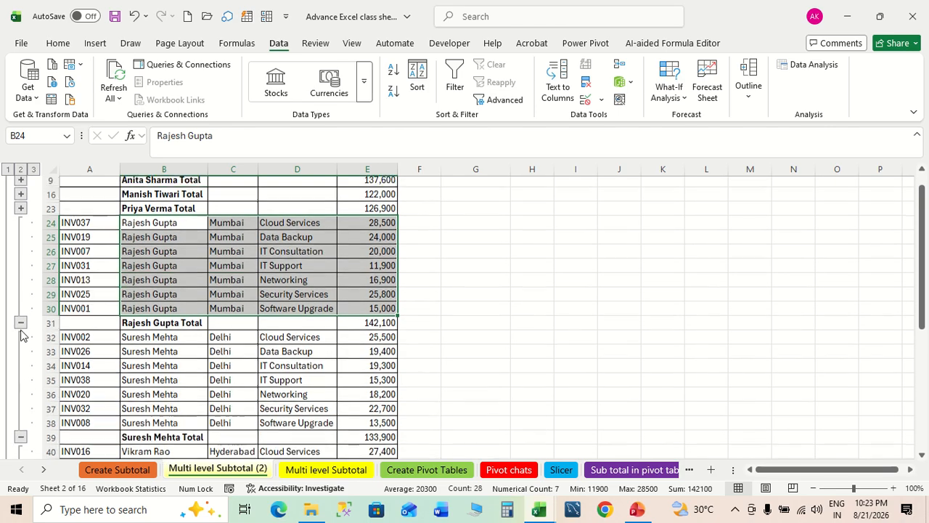
{"action": "left_click", "coordinate": [21, 228]}
{"action": "left_click", "coordinate": [21, 214]}
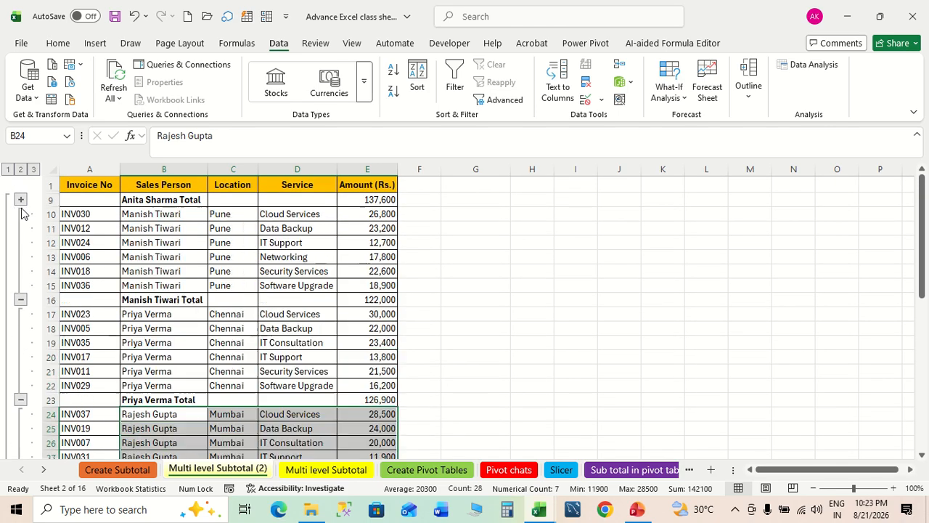
{"action": "left_click", "coordinate": [20, 199]}
{"action": "scroll", "coordinate": [425, 327], "scroll_direction": "down", "scroll_amount": 4}
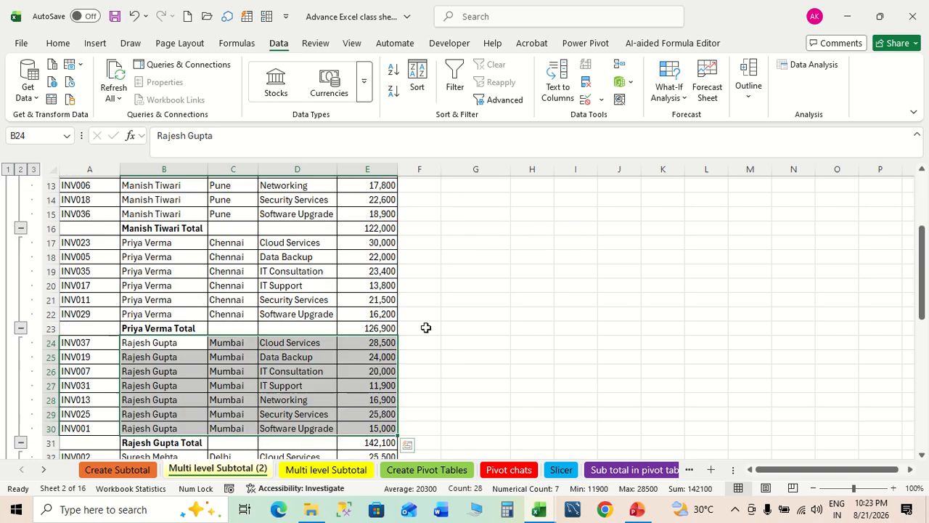
{"action": "scroll", "coordinate": [426, 327], "scroll_direction": "up", "scroll_amount": 4}
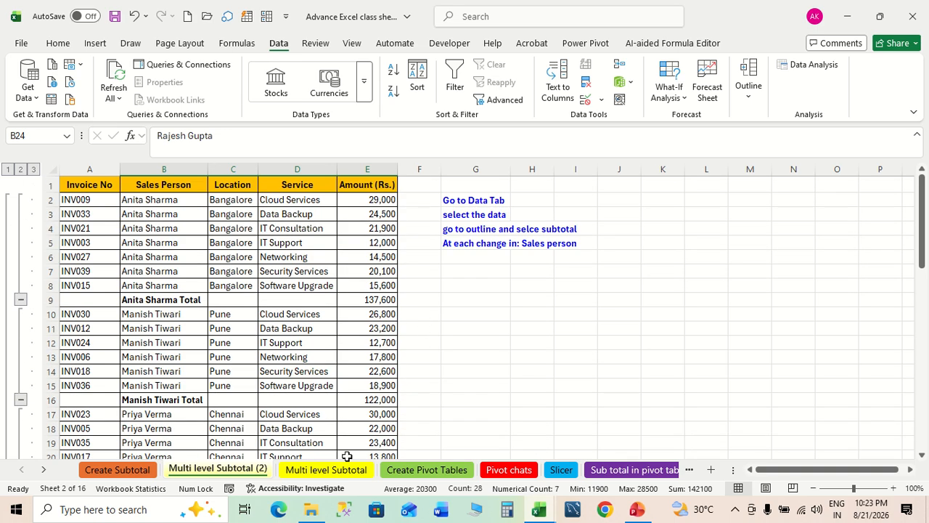
Step: Open the Create Pivot Tables sheet and review its rows and its Employee Name, Item, Quantity, Rate and Amount columns
{"action": "left_click", "coordinate": [429, 470]}
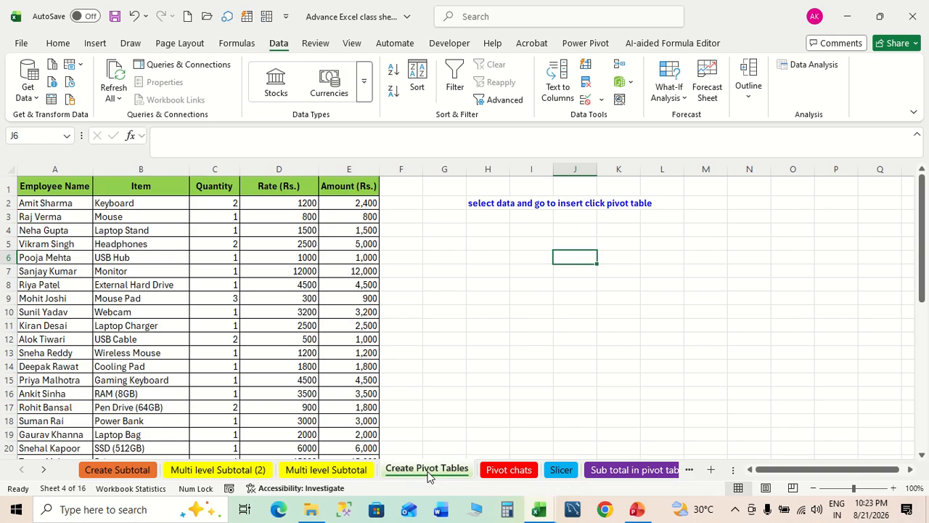
{"action": "scroll", "coordinate": [574, 407], "scroll_direction": "down", "scroll_amount": 18}
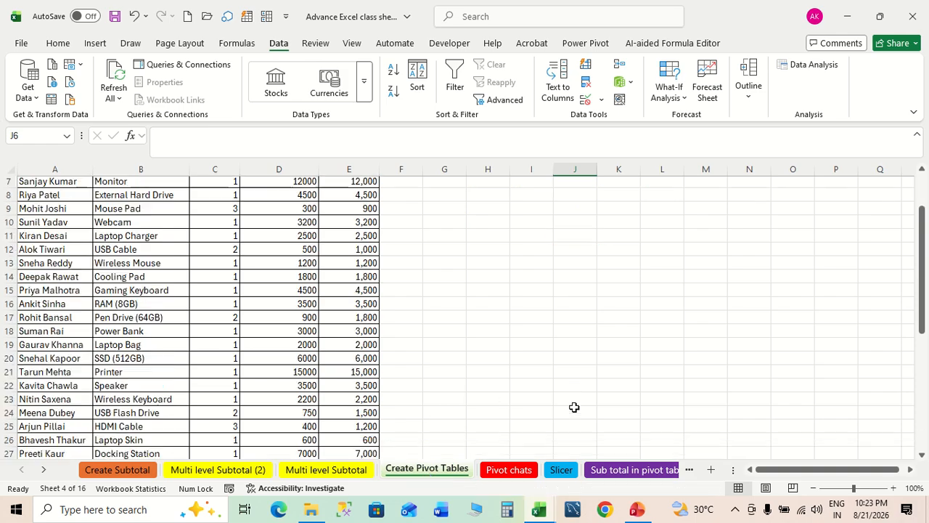
{"action": "scroll", "coordinate": [573, 408], "scroll_direction": "up", "scroll_amount": 18}
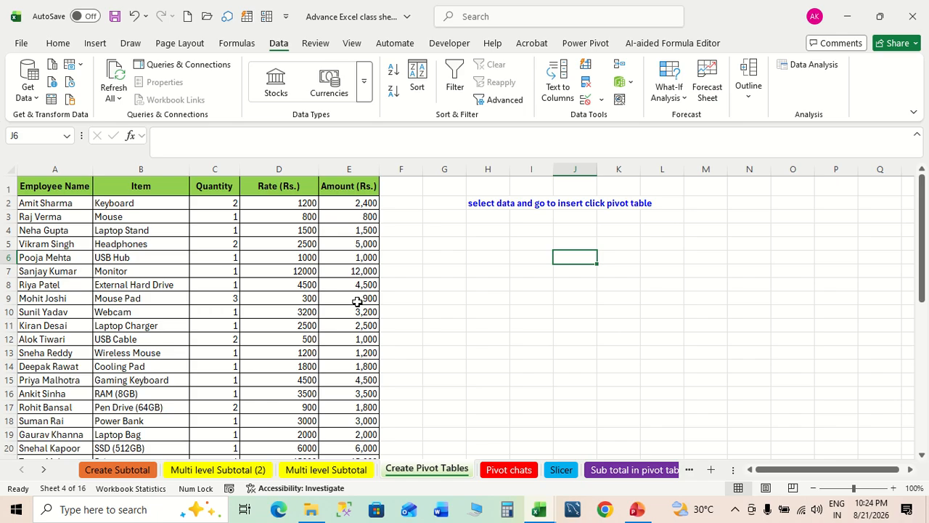
{"action": "left_click", "coordinate": [69, 169]}
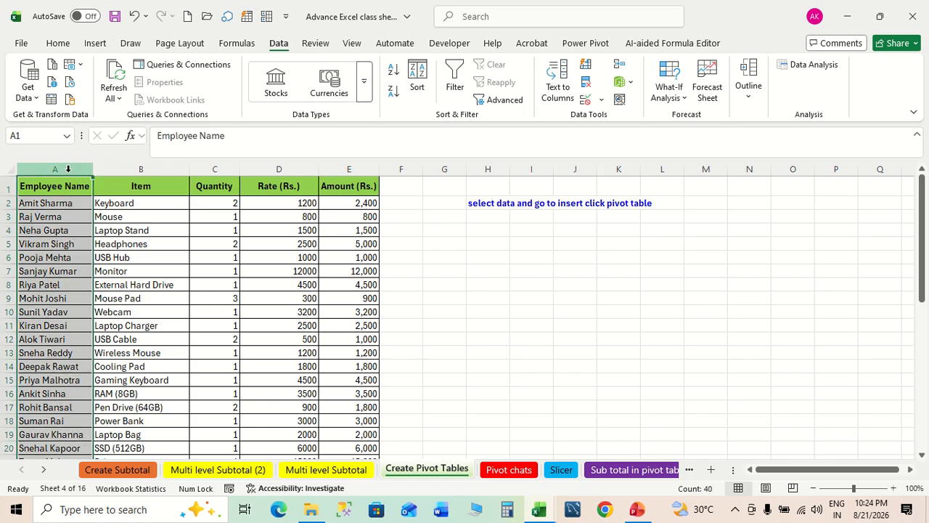
{"action": "left_click", "coordinate": [138, 168]}
{"action": "left_click", "coordinate": [211, 169]}
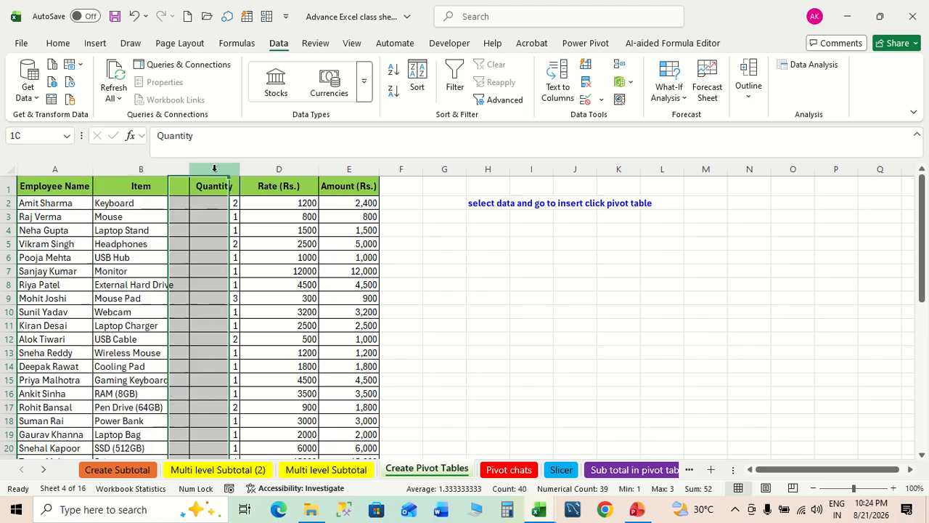
{"action": "left_click", "coordinate": [271, 169]}
{"action": "left_click", "coordinate": [339, 167]}
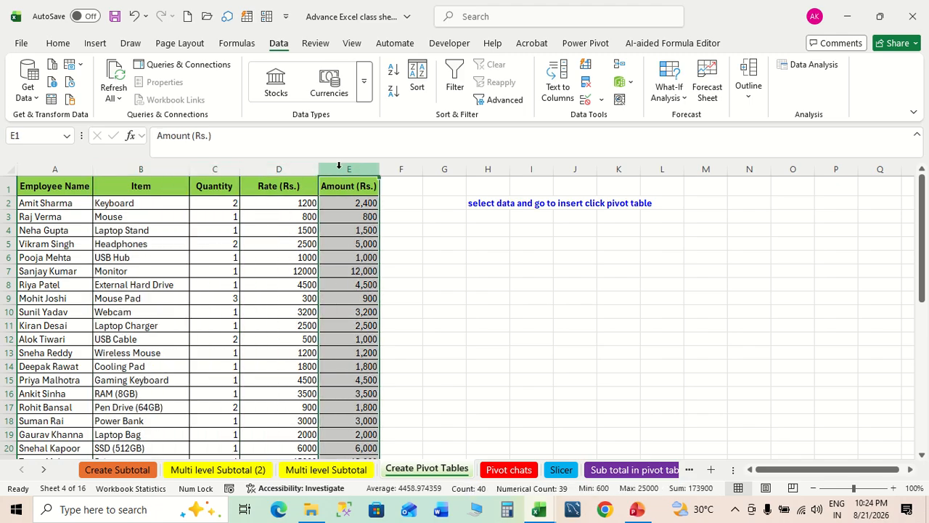
{"action": "scroll", "coordinate": [245, 338], "scroll_direction": "down", "scroll_amount": 14}
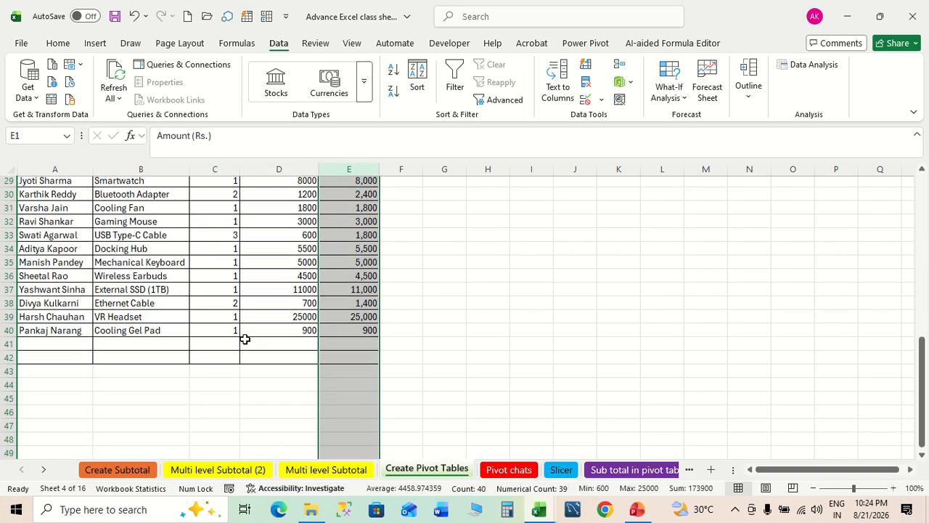
{"action": "scroll", "coordinate": [244, 340], "scroll_direction": "up", "scroll_amount": 14}
{"action": "left_click", "coordinate": [548, 324]}
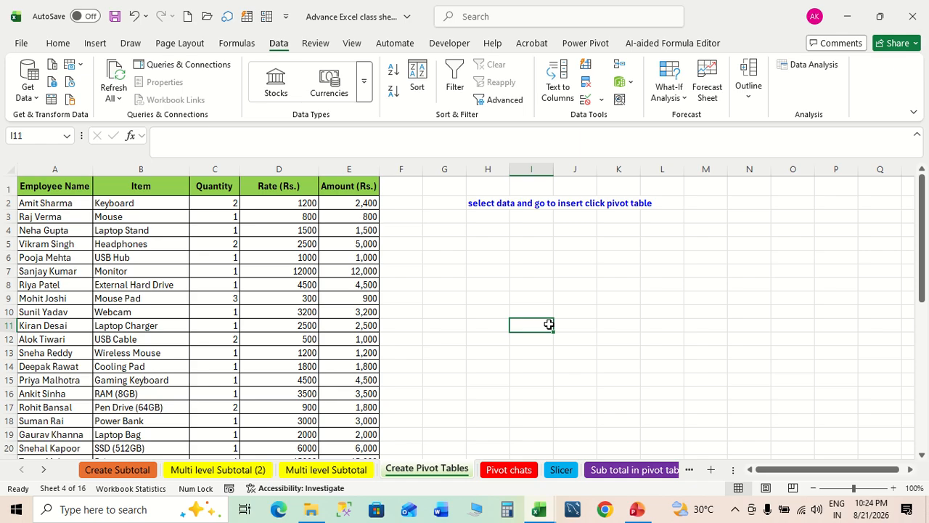
Step: Create a pivot table on a new worksheet from the full employee item data, range A1:E40
{"action": "left_click", "coordinate": [69, 191]}
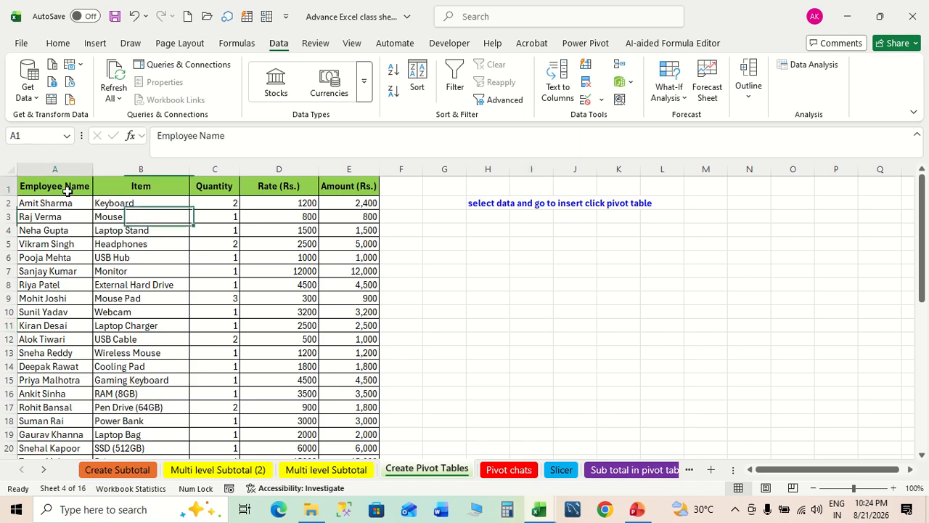
{"action": "key", "text": "ctrl+shift+Right"}
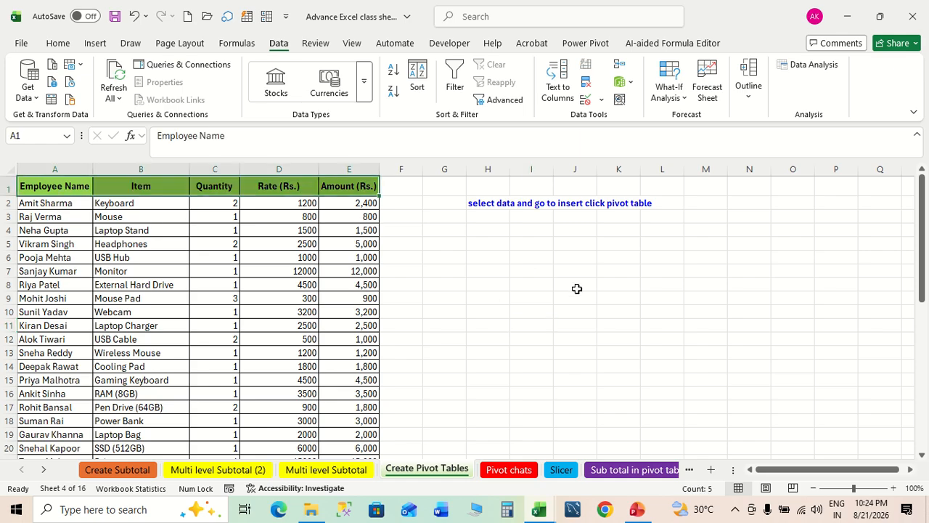
{"action": "key", "text": "ctrl+shift+Down"}
{"action": "scroll", "coordinate": [578, 289], "scroll_direction": "down", "scroll_amount": 7}
{"action": "scroll", "coordinate": [578, 288], "scroll_direction": "up", "scroll_amount": 5}
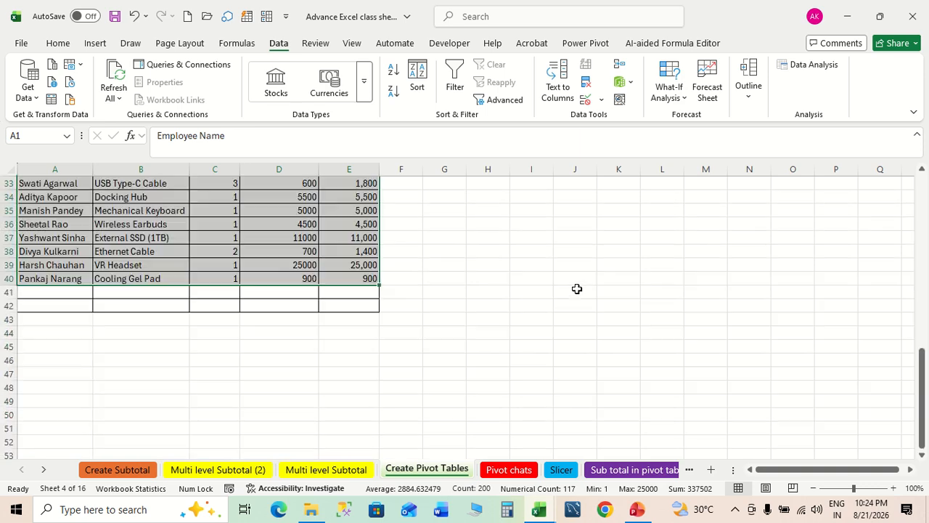
{"action": "scroll", "coordinate": [577, 290], "scroll_direction": "up", "scroll_amount": 8}
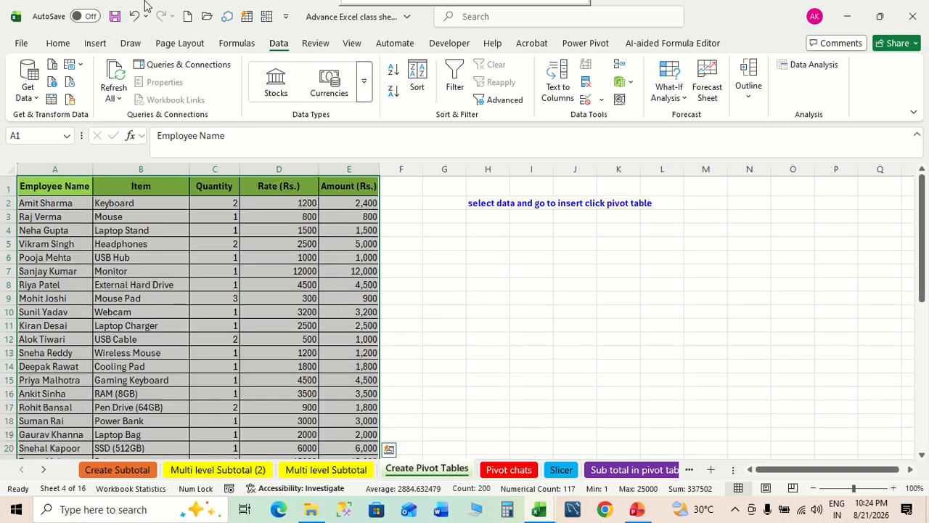
{"action": "left_click", "coordinate": [93, 44]}
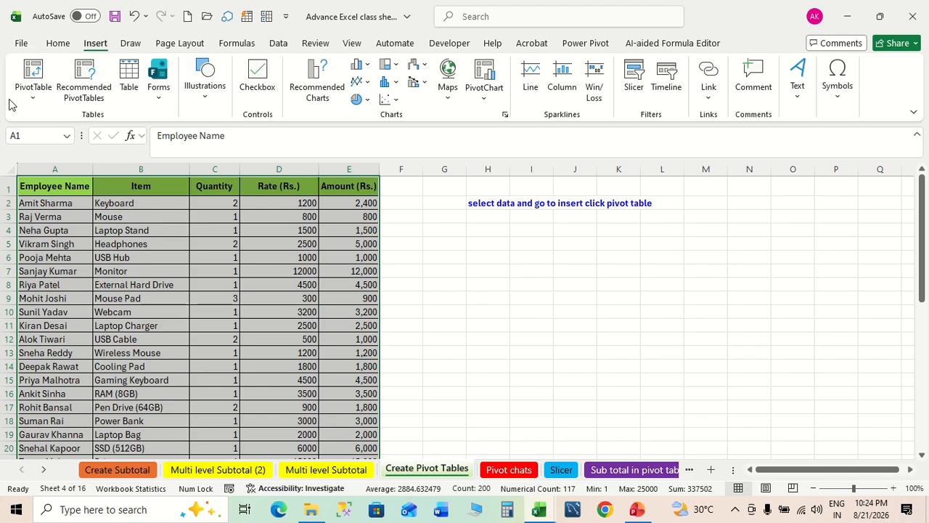
{"action": "left_click", "coordinate": [38, 72]}
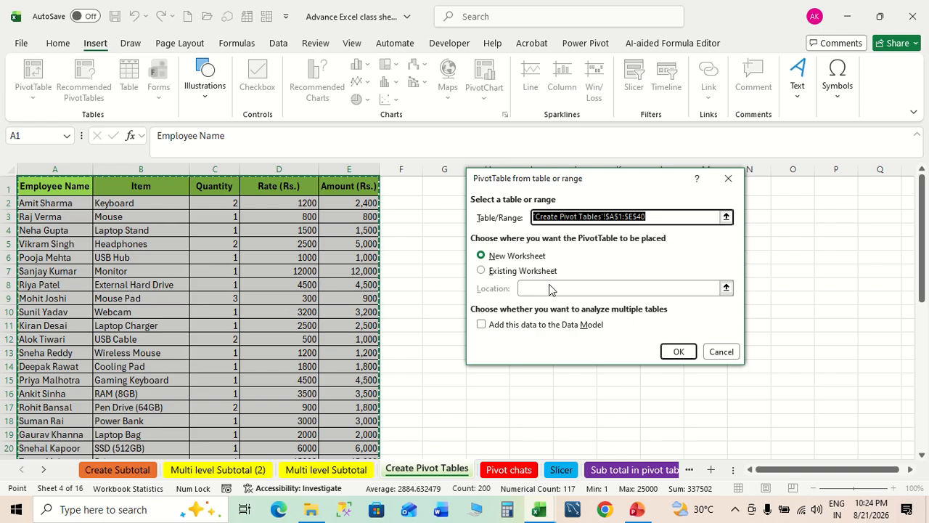
{"action": "left_click", "coordinate": [679, 351]}
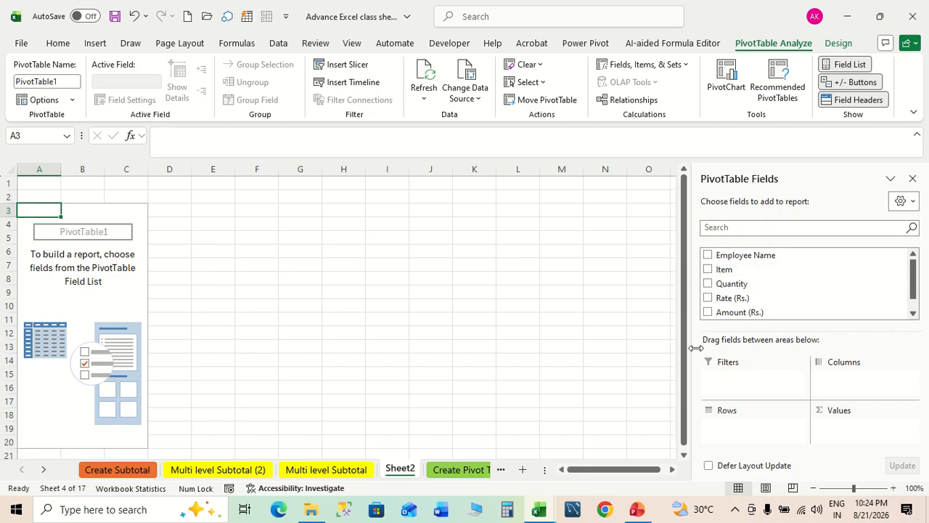
Step: Go back to the Create Pivot Tables sheet and check its Employee Name, Item, Quantity, Rate and Amount headers
{"action": "left_click", "coordinate": [448, 470]}
{"action": "left_click", "coordinate": [65, 187]}
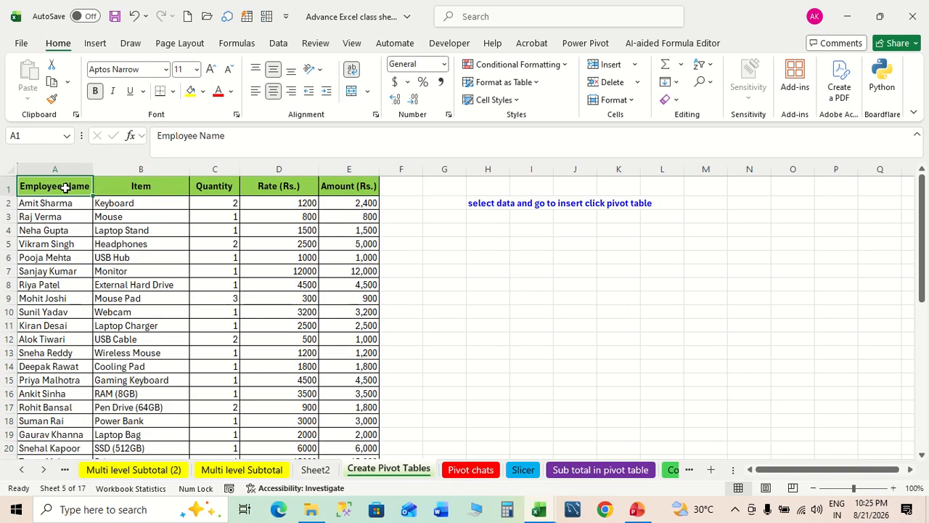
{"action": "left_click", "coordinate": [138, 186]}
{"action": "left_click", "coordinate": [218, 186]}
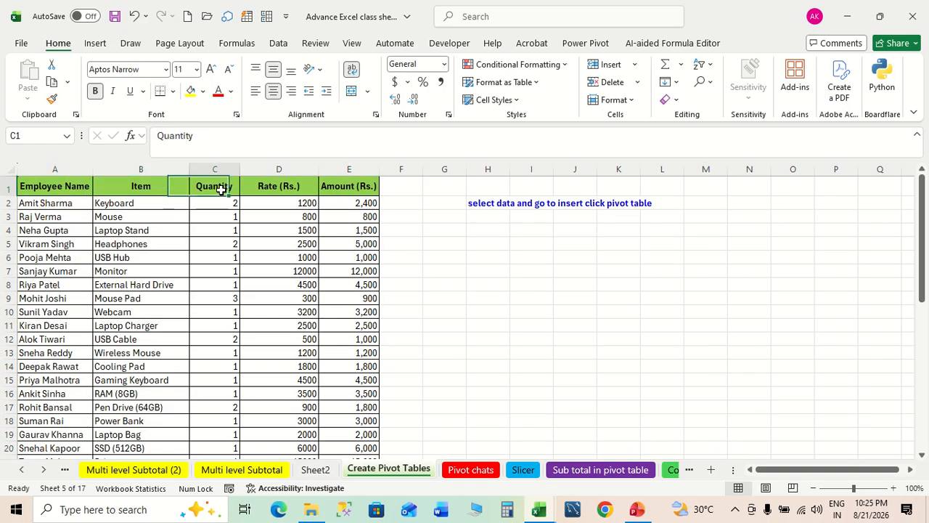
{"action": "left_click", "coordinate": [270, 188]}
{"action": "left_click", "coordinate": [341, 185]}
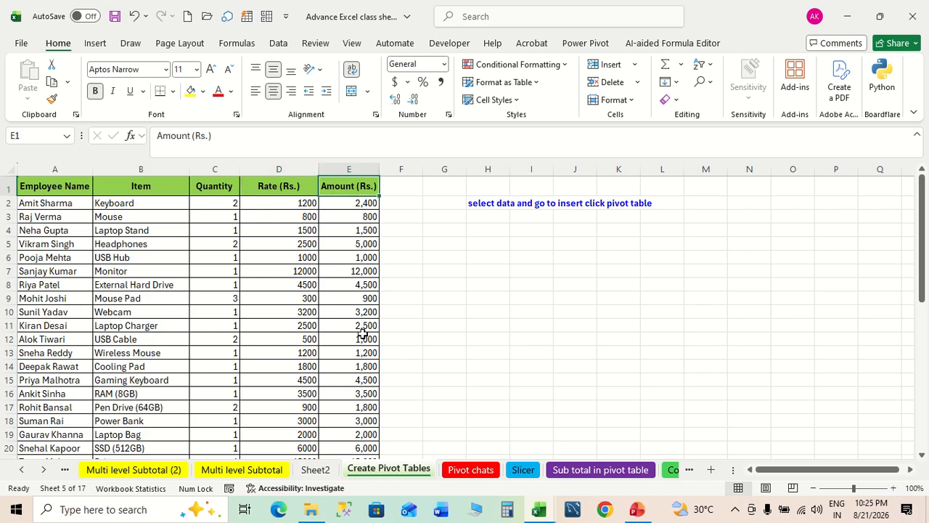
Step: On Sheet2, build the pivot table with Employee Name as rows and Quantity and Amount (Rs.) as summed values
{"action": "left_click", "coordinate": [317, 471]}
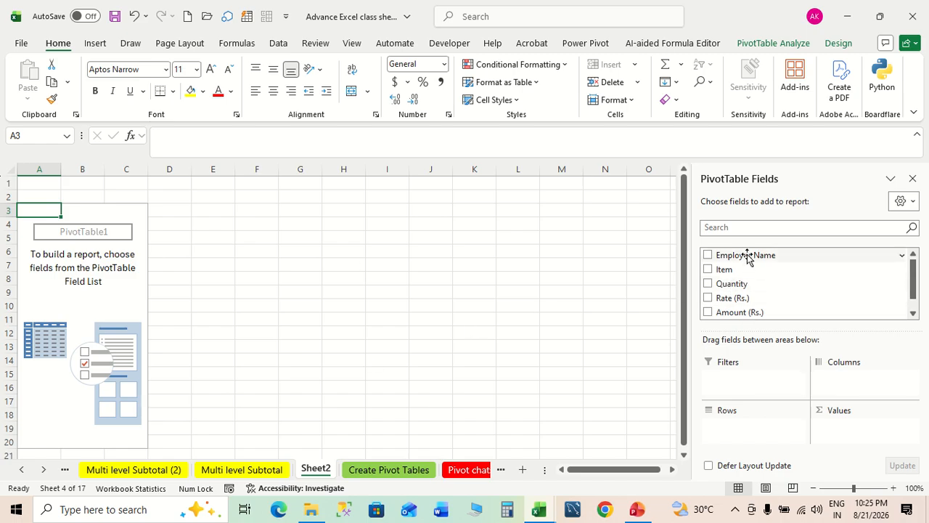
{"action": "left_click_drag", "start_coordinate": [748, 255], "coordinate": [741, 426]}
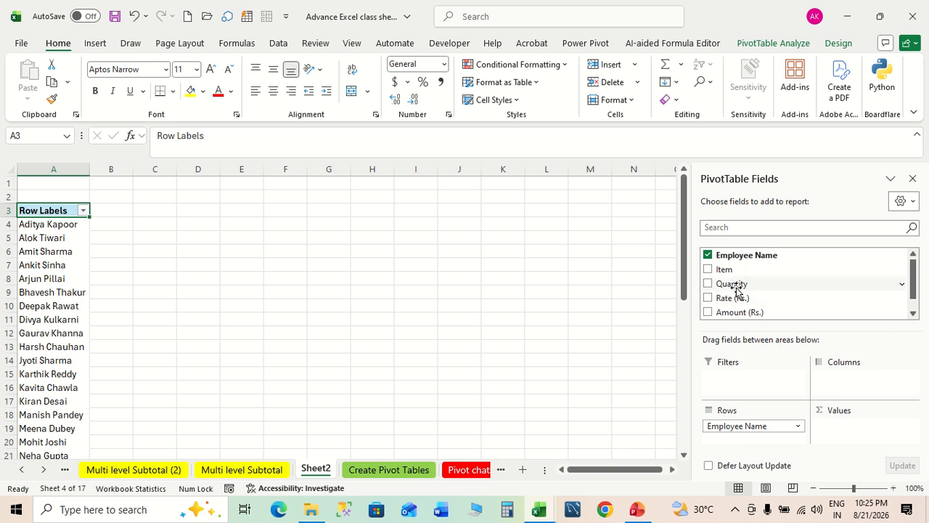
{"action": "left_click_drag", "start_coordinate": [738, 287], "coordinate": [848, 429]}
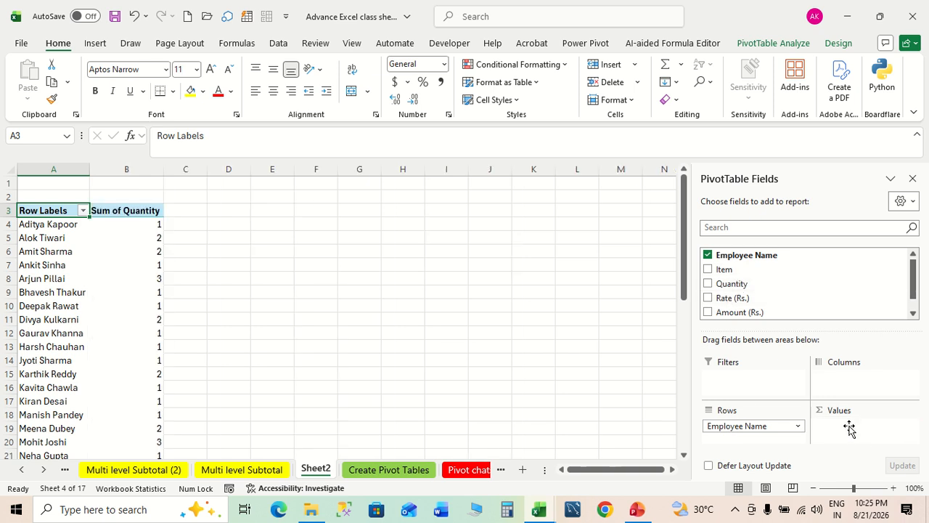
{"action": "left_click_drag", "start_coordinate": [740, 312], "coordinate": [855, 440]}
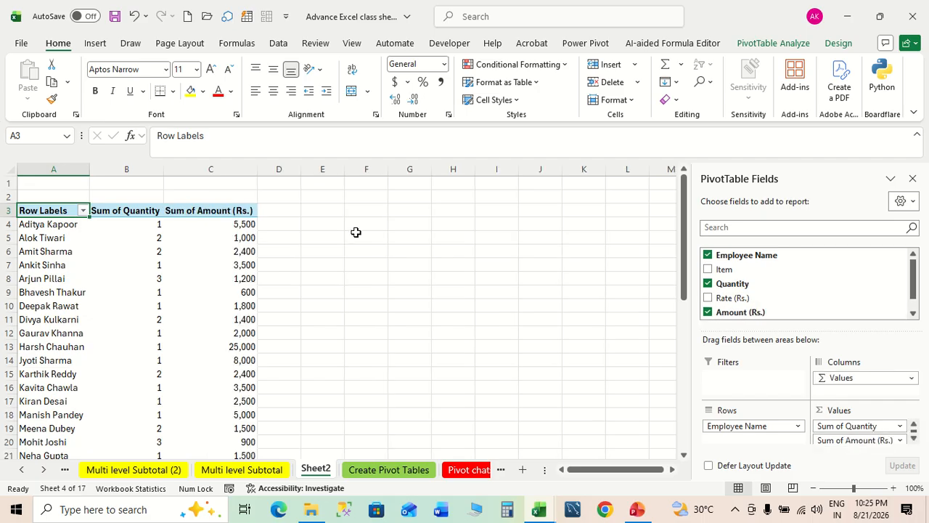
Step: Review the pivot table's employee rows and inspect the Grand Total cells for quantity and amount
{"action": "scroll", "coordinate": [383, 291], "scroll_direction": "down", "scroll_amount": 7}
{"action": "scroll", "coordinate": [383, 292], "scroll_direction": "up", "scroll_amount": 7}
{"action": "scroll", "coordinate": [328, 297], "scroll_direction": "down", "scroll_amount": 15}
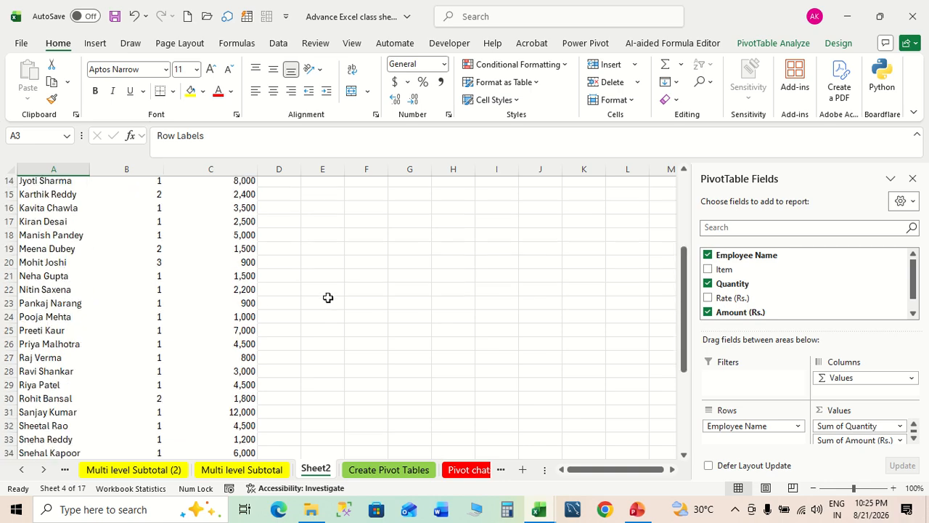
{"action": "scroll", "coordinate": [328, 298], "scroll_direction": "up", "scroll_amount": 3}
{"action": "scroll", "coordinate": [328, 298], "scroll_direction": "up", "scroll_amount": 2}
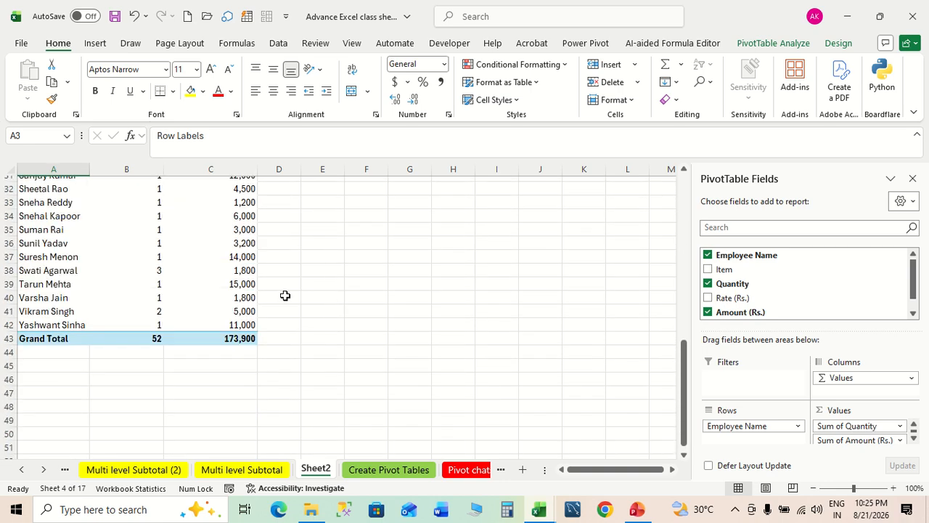
{"action": "scroll", "coordinate": [189, 348], "scroll_direction": "up", "scroll_amount": 10}
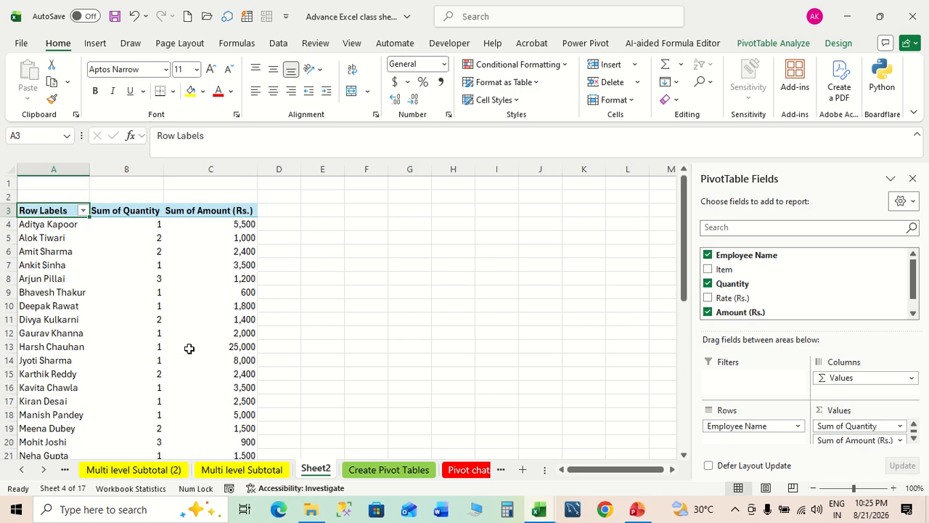
{"action": "scroll", "coordinate": [181, 372], "scroll_direction": "down", "scroll_amount": 10}
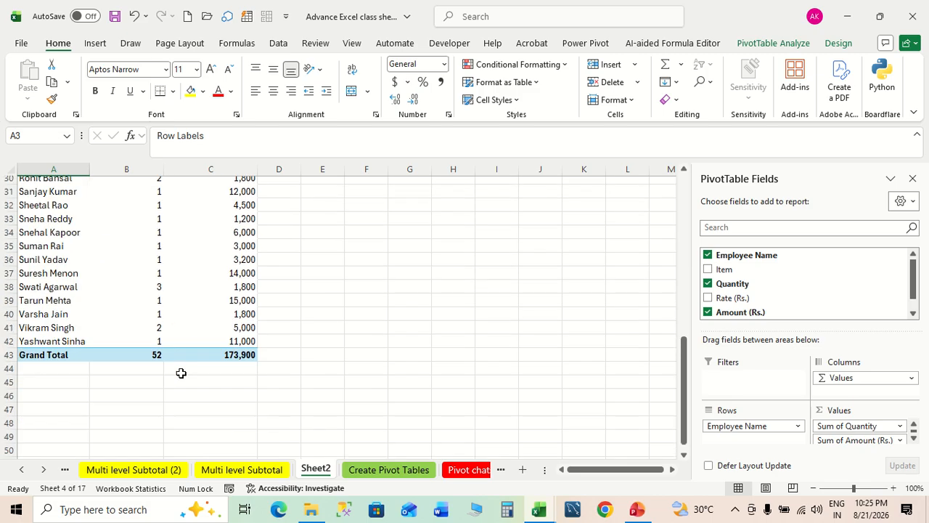
{"action": "left_click", "coordinate": [152, 356]}
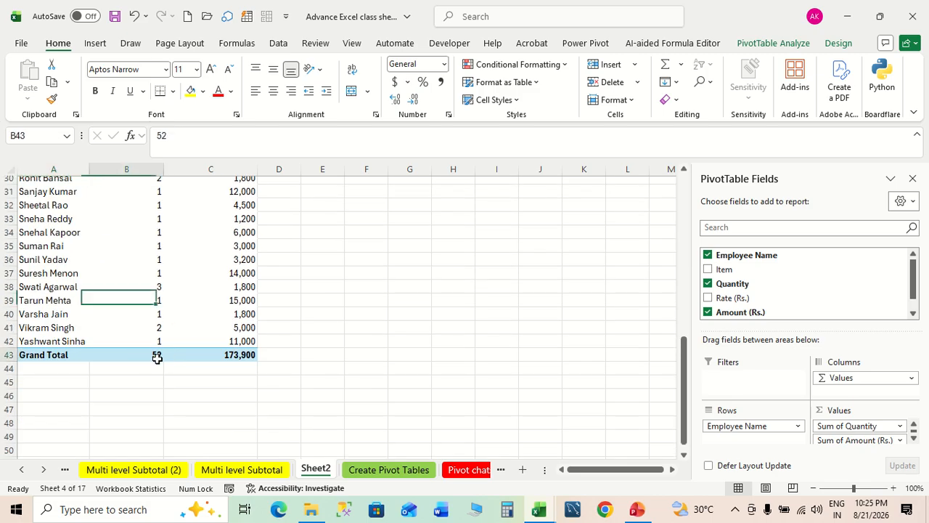
{"action": "left_click", "coordinate": [240, 355]}
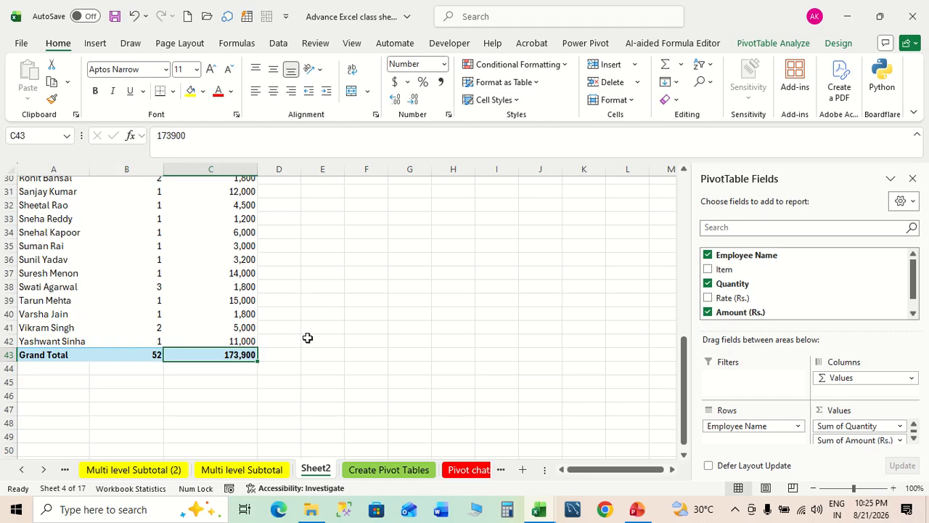
Step: Inspect the first two employees' summed amounts and look through the list down to the Grand Total again
{"action": "scroll", "coordinate": [307, 338], "scroll_direction": "up", "scroll_amount": 10}
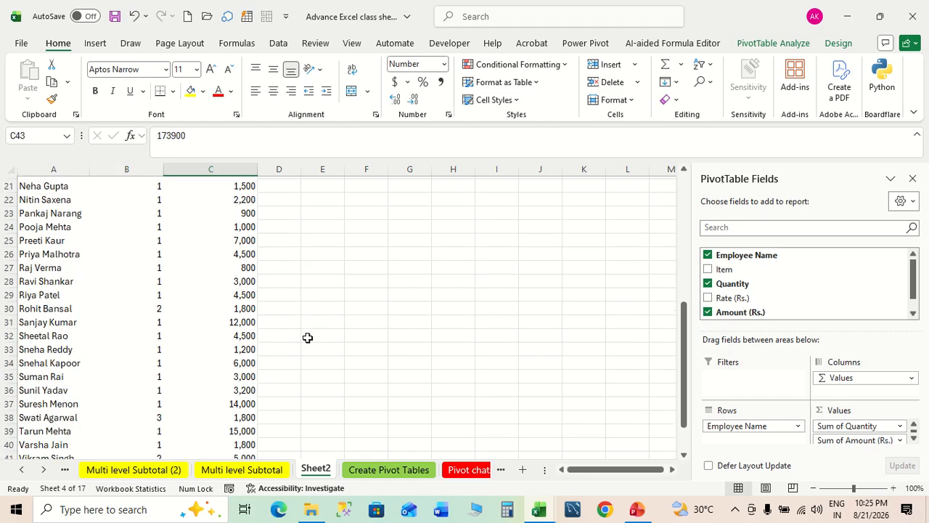
{"action": "left_click", "coordinate": [226, 223]}
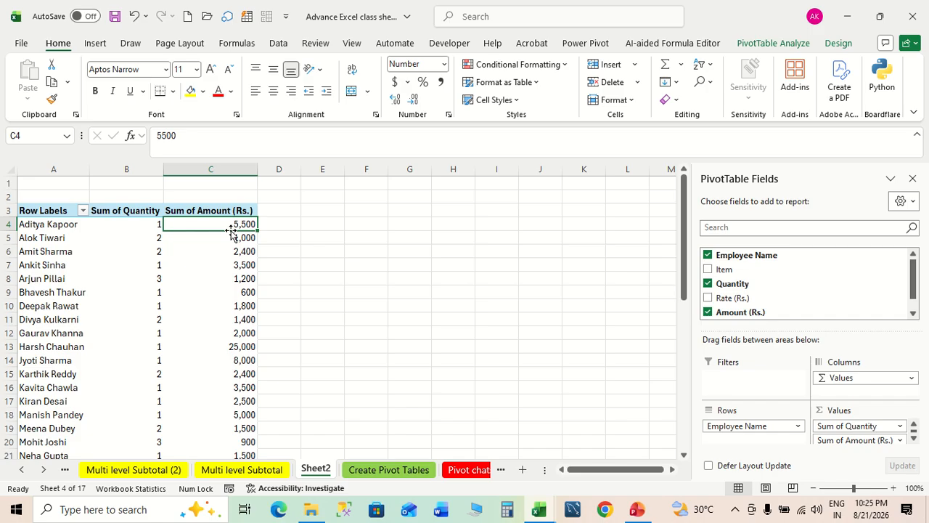
{"action": "left_click", "coordinate": [233, 237]}
{"action": "scroll", "coordinate": [432, 323], "scroll_direction": "down", "scroll_amount": 6}
{"action": "scroll", "coordinate": [432, 323], "scroll_direction": "down", "scroll_amount": 8}
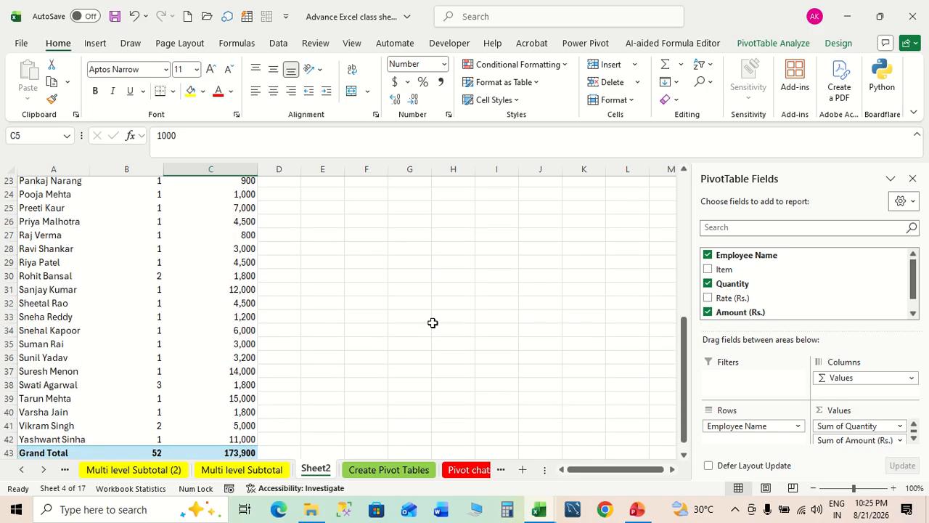
{"action": "scroll", "coordinate": [432, 322], "scroll_direction": "up", "scroll_amount": 10}
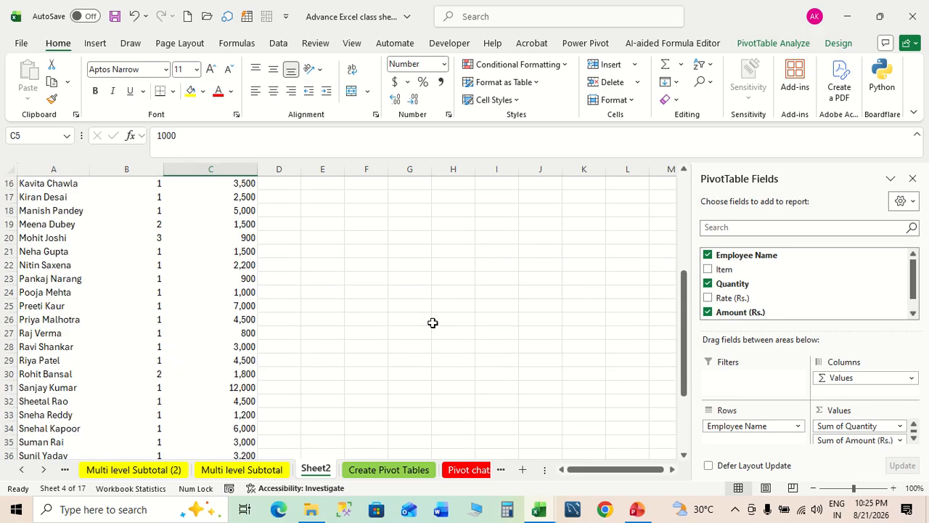
{"action": "scroll", "coordinate": [433, 323], "scroll_direction": "up", "scroll_amount": 5}
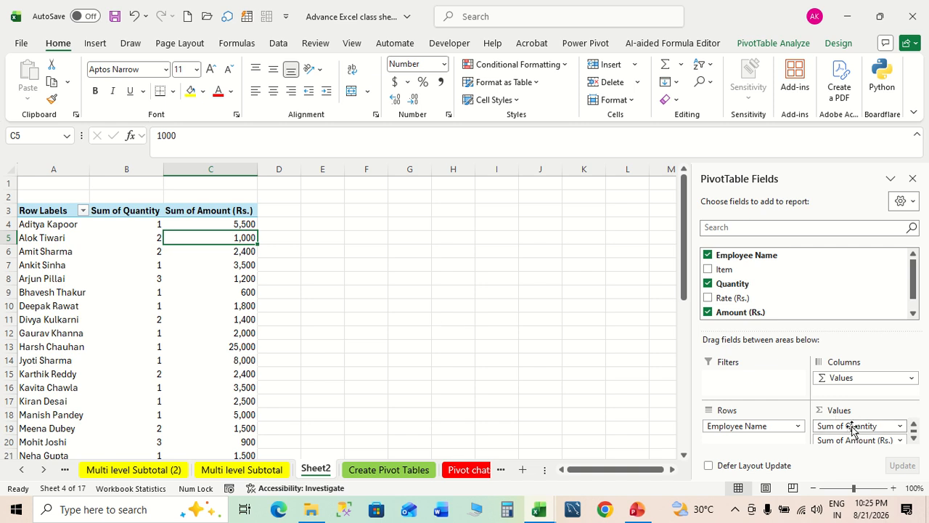
Step: Remove Sum of Quantity from the pivot table's values
{"action": "left_click_drag", "start_coordinate": [851, 428], "coordinate": [825, 298]}
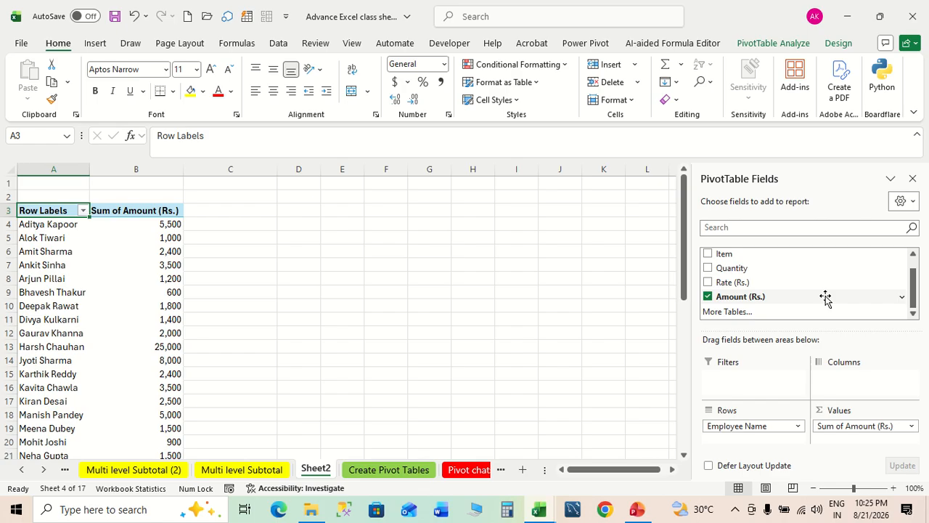
{"action": "scroll", "coordinate": [826, 298], "scroll_direction": "up", "scroll_amount": 1}
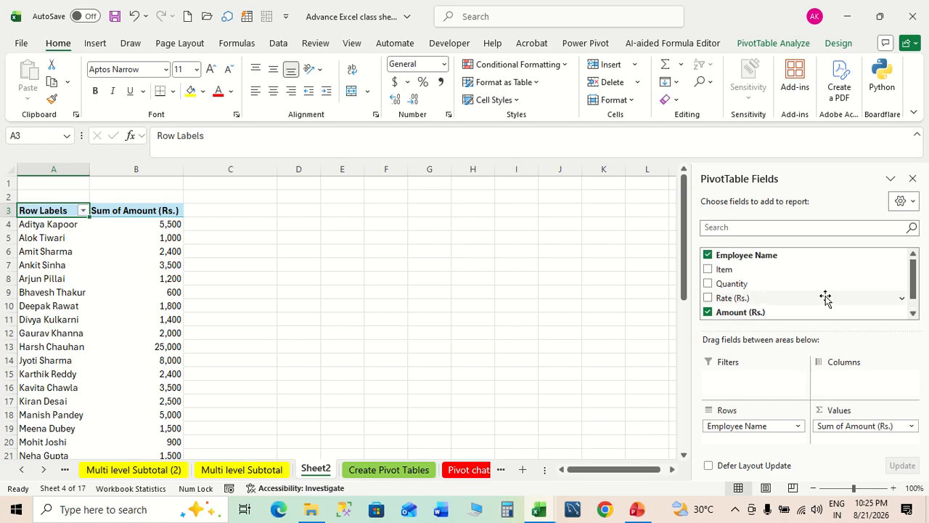
Step: Try Rate (Rs.) as a summed value and as the column field, examine the layout, and remove it
{"action": "left_click_drag", "start_coordinate": [724, 297], "coordinate": [848, 446]}
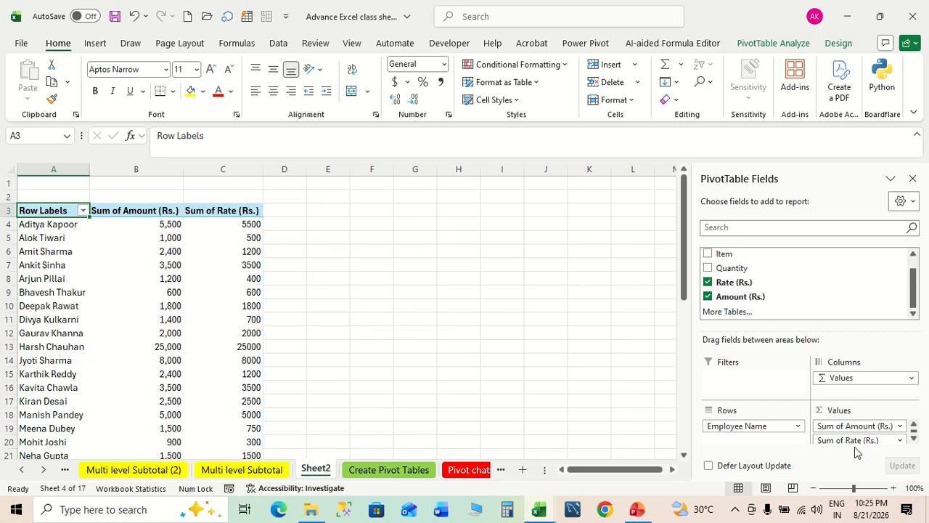
{"action": "left_click_drag", "start_coordinate": [850, 440], "coordinate": [853, 396]}
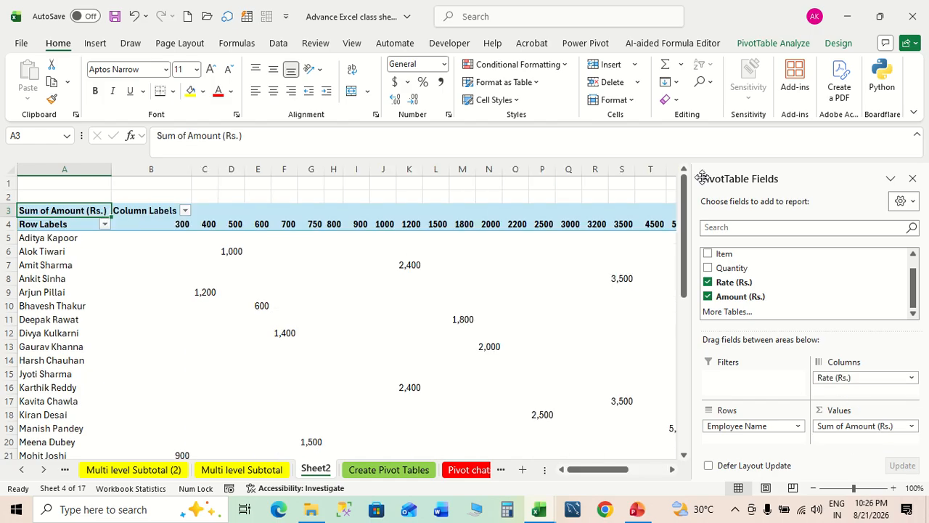
{"action": "left_click", "coordinate": [586, 183]}
{"action": "scroll", "coordinate": [607, 321], "scroll_direction": "down", "scroll_amount": 14}
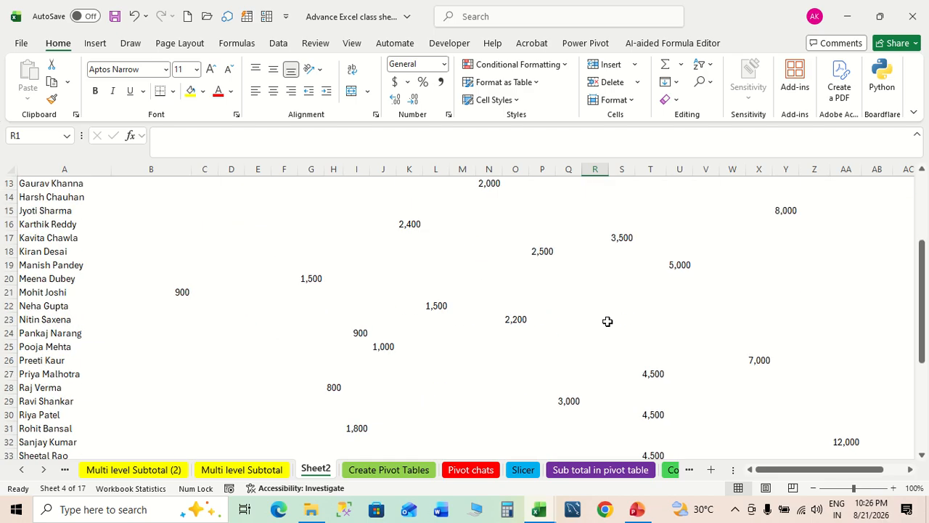
{"action": "scroll", "coordinate": [608, 321], "scroll_direction": "up", "scroll_amount": 14}
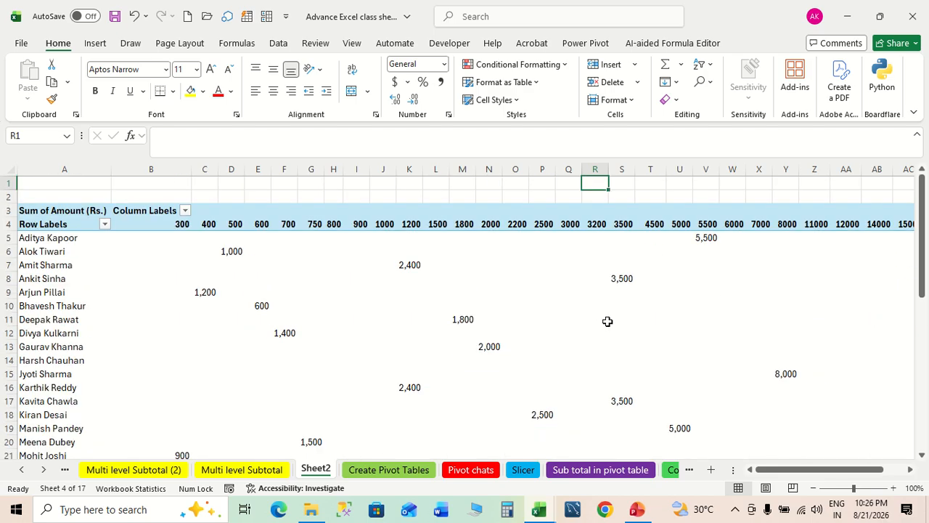
{"action": "left_click", "coordinate": [188, 260]}
{"action": "left_click", "coordinate": [202, 291]}
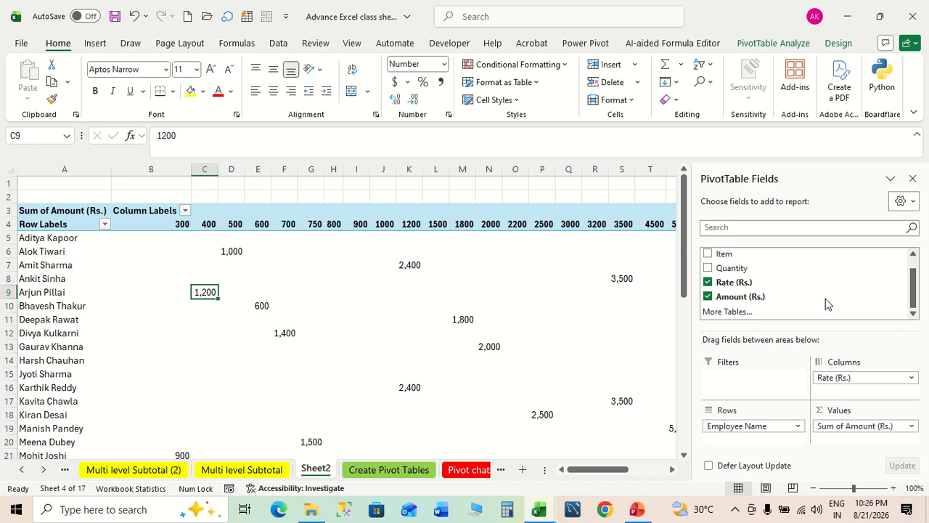
{"action": "left_click_drag", "start_coordinate": [826, 304], "coordinate": [826, 300]}
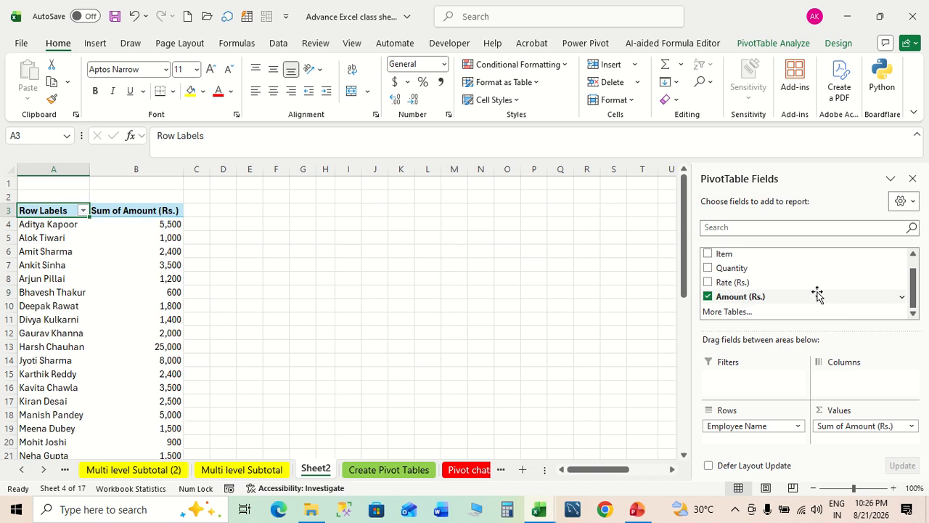
Step: Try Item as a second row field beneath Employee Name, and take it out of the pivot table again
{"action": "scroll", "coordinate": [816, 292], "scroll_direction": "up", "scroll_amount": 1}
{"action": "left_click_drag", "start_coordinate": [724, 268], "coordinate": [763, 445]}
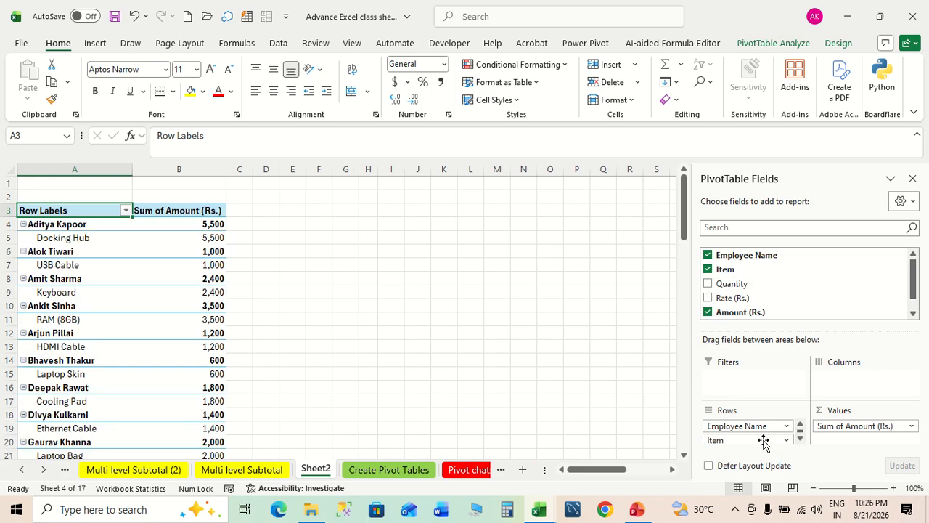
{"action": "left_click_drag", "start_coordinate": [749, 442], "coordinate": [791, 302]}
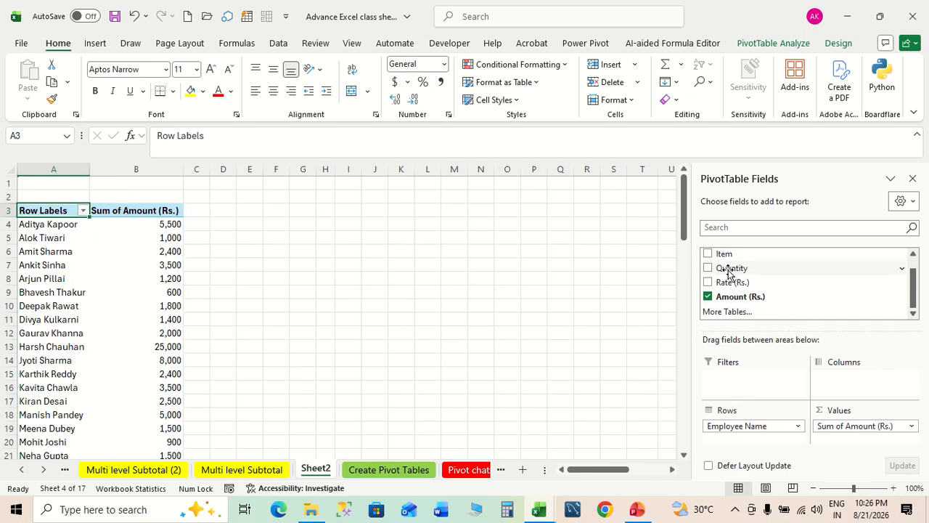
Step: Add Quantity as a summed value ahead of Sum of Amount (Rs.) and check the whole pivot table
{"action": "left_click_drag", "start_coordinate": [731, 269], "coordinate": [846, 425]}
{"action": "left_click", "coordinate": [117, 262]}
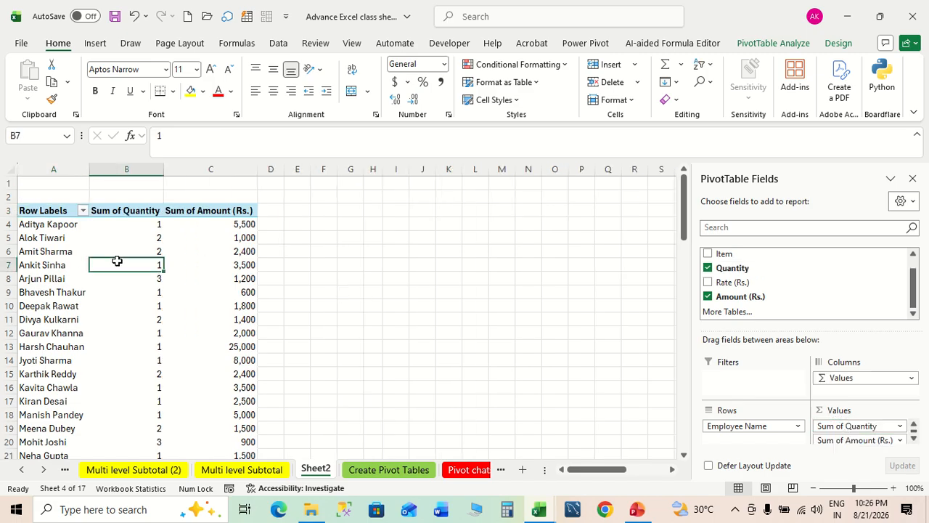
{"action": "left_click_drag", "start_coordinate": [58, 214], "coordinate": [215, 506]}
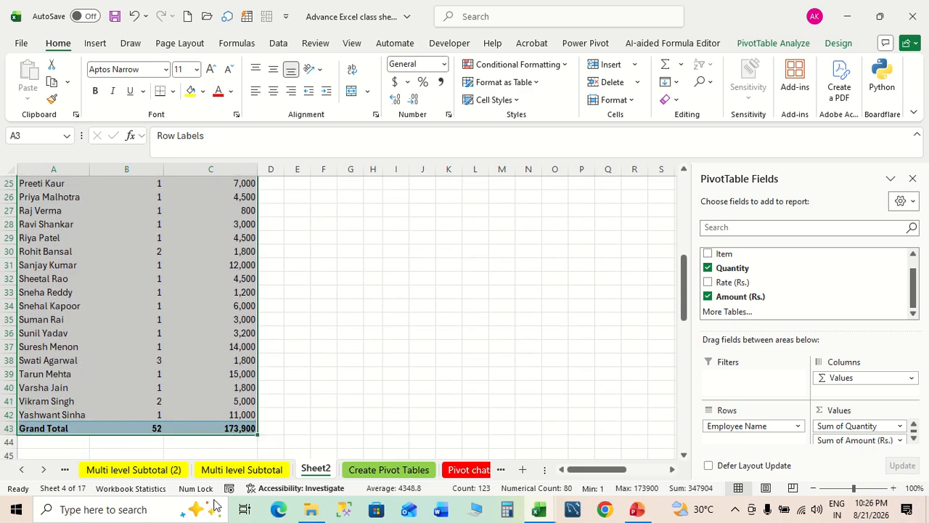
{"action": "scroll", "coordinate": [387, 364], "scroll_direction": "up", "scroll_amount": 8}
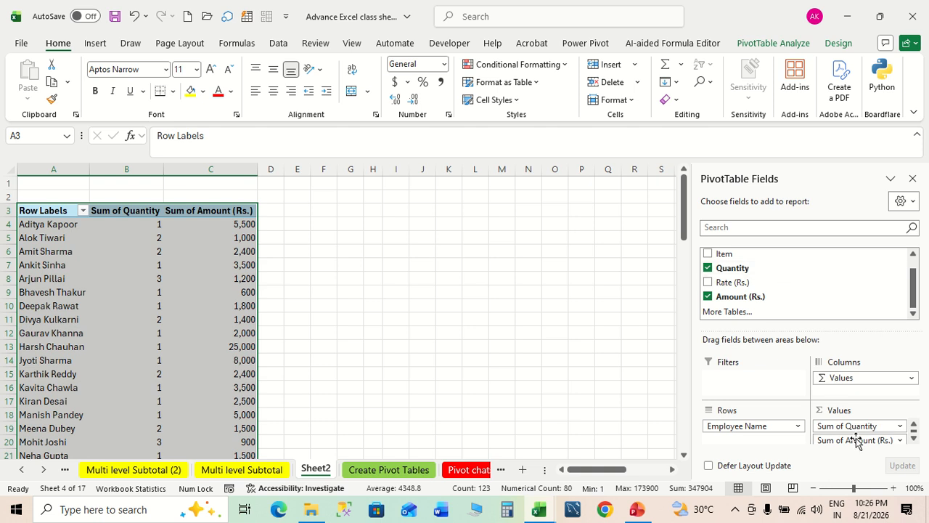
{"action": "left_click", "coordinate": [432, 349]}
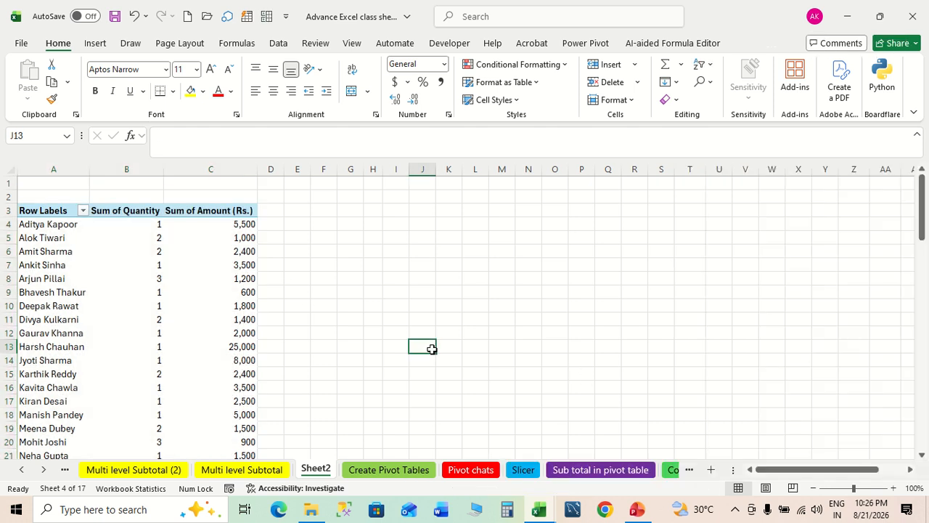
Step: Look through the quantities and amounts down to the Grand Total, and compare having cells selected inside and outside the pivot table
{"action": "scroll", "coordinate": [432, 350], "scroll_direction": "down", "scroll_amount": 10}
{"action": "scroll", "coordinate": [432, 349], "scroll_direction": "up", "scroll_amount": 10}
{"action": "scroll", "coordinate": [432, 349], "scroll_direction": "down", "scroll_amount": 13}
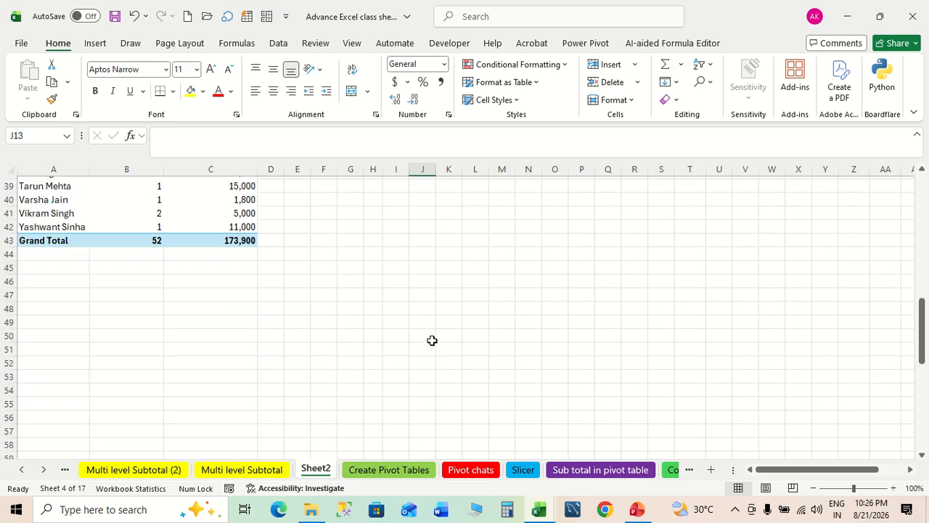
{"action": "scroll", "coordinate": [431, 345], "scroll_direction": "up", "scroll_amount": 13}
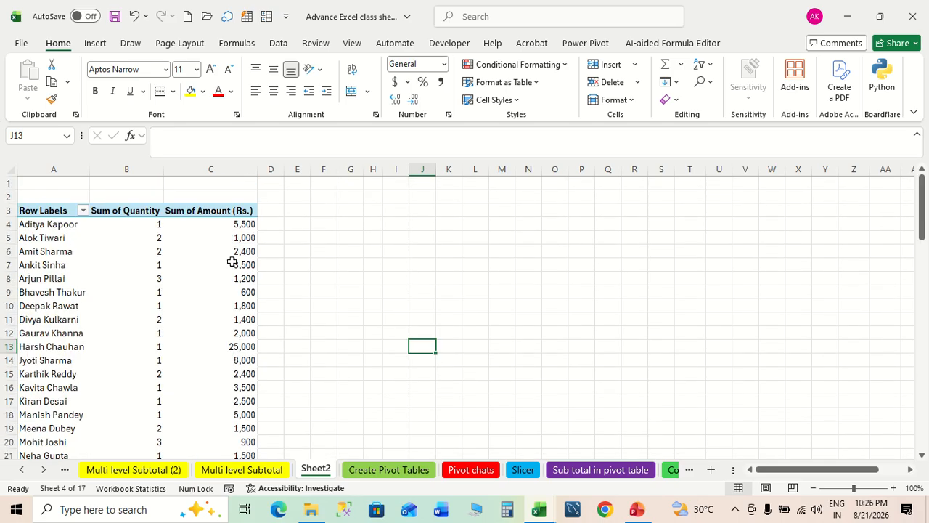
{"action": "left_click", "coordinate": [399, 278]}
{"action": "left_click", "coordinate": [522, 247]}
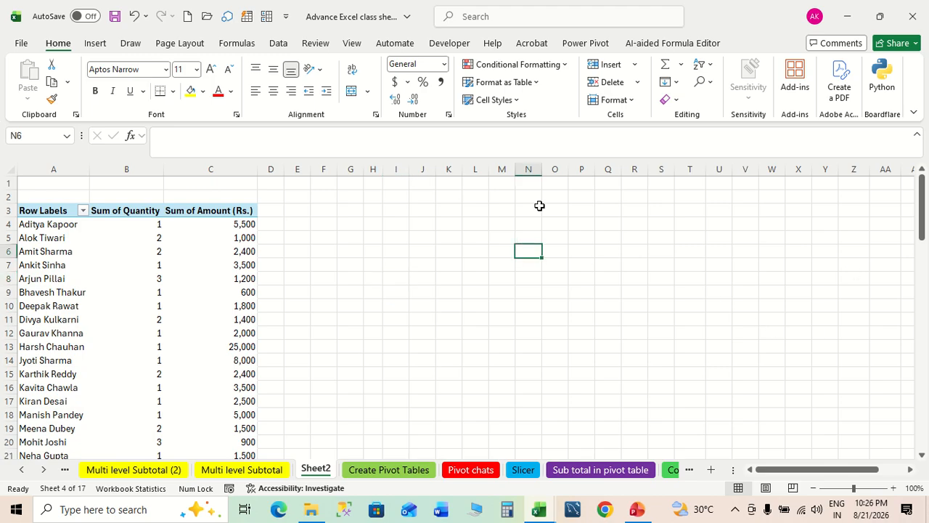
{"action": "left_click", "coordinate": [170, 268]}
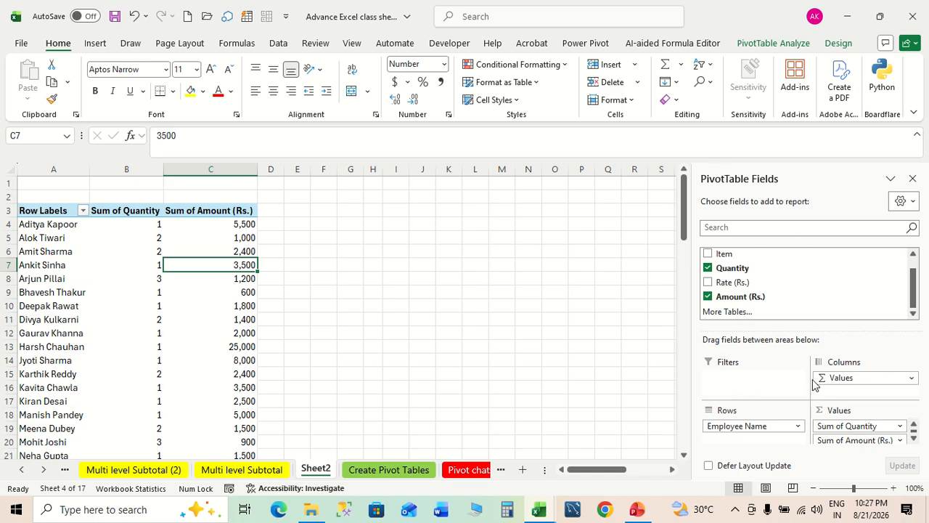
{"action": "left_click", "coordinate": [396, 264]}
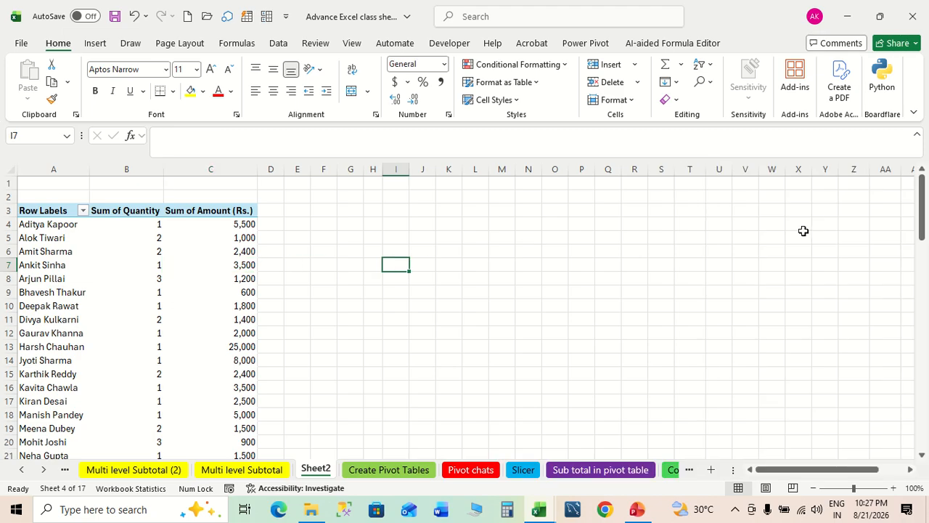
{"action": "left_click", "coordinate": [130, 261]}
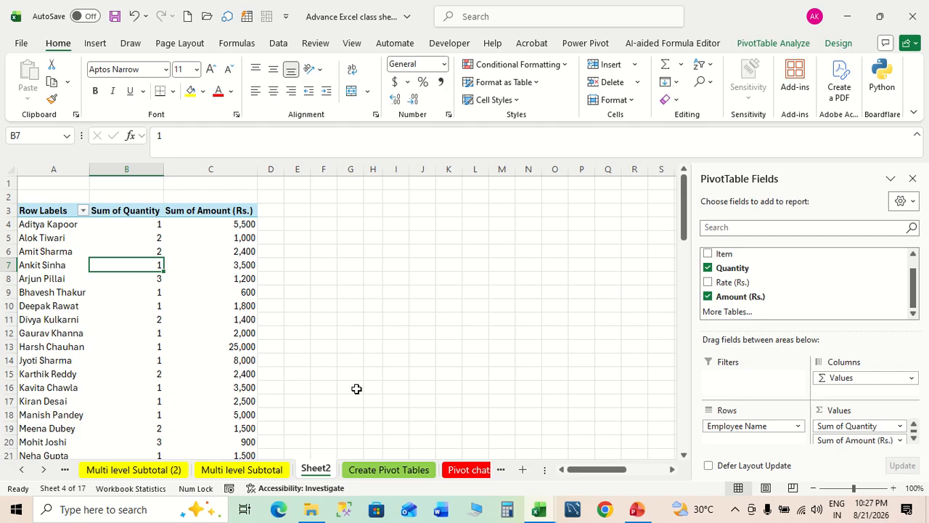
{"action": "left_click", "coordinate": [477, 310]}
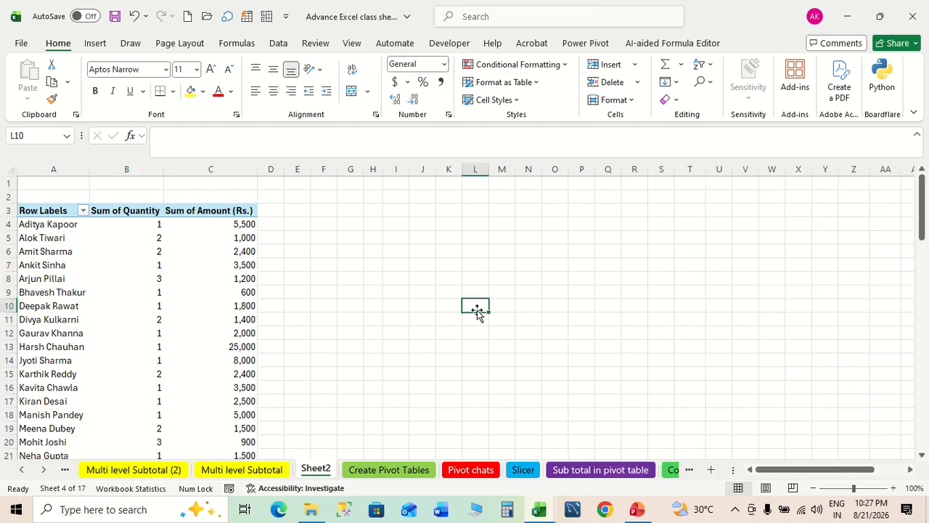
Step: Look over the source data on Create Pivot Tables and the sample charts on Pivot chats, and return to Sheet2
{"action": "left_click", "coordinate": [389, 472]}
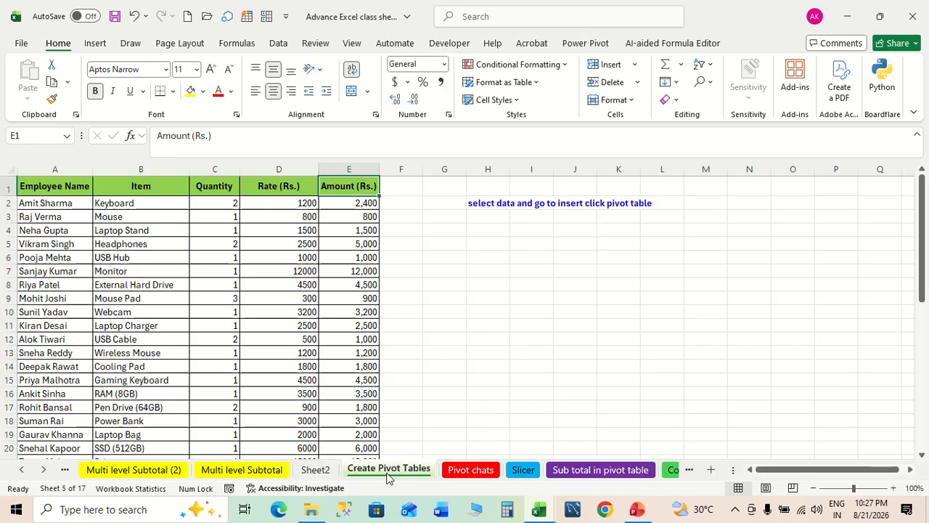
{"action": "left_click", "coordinate": [457, 469]}
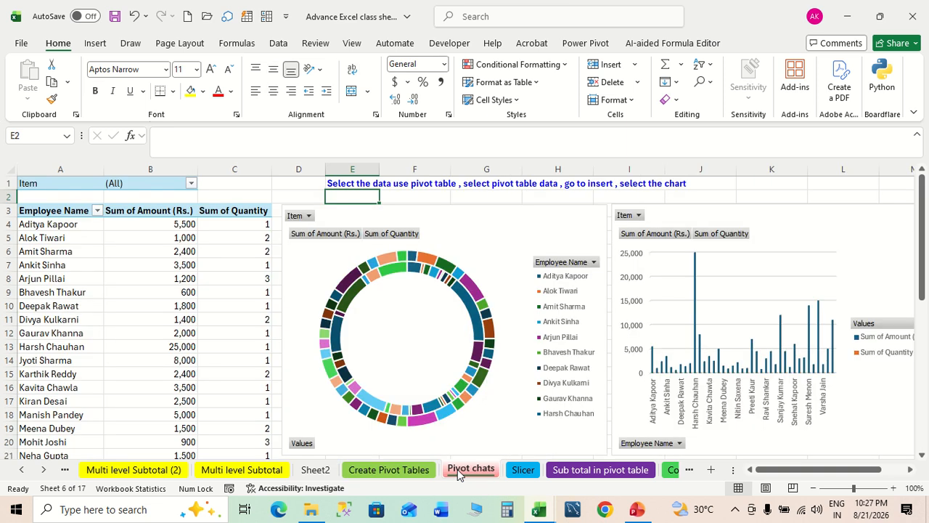
{"action": "scroll", "coordinate": [583, 389], "scroll_direction": "down", "scroll_amount": 8}
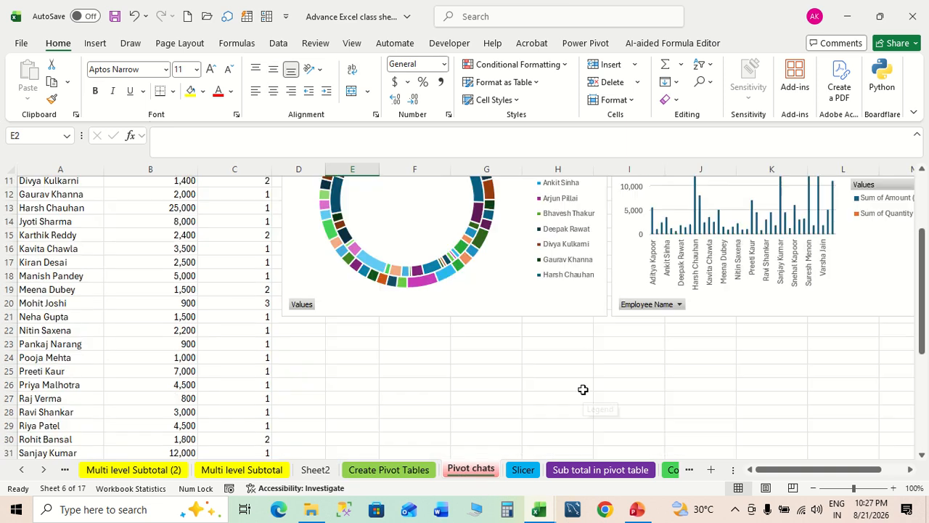
{"action": "scroll", "coordinate": [583, 390], "scroll_direction": "up", "scroll_amount": 8}
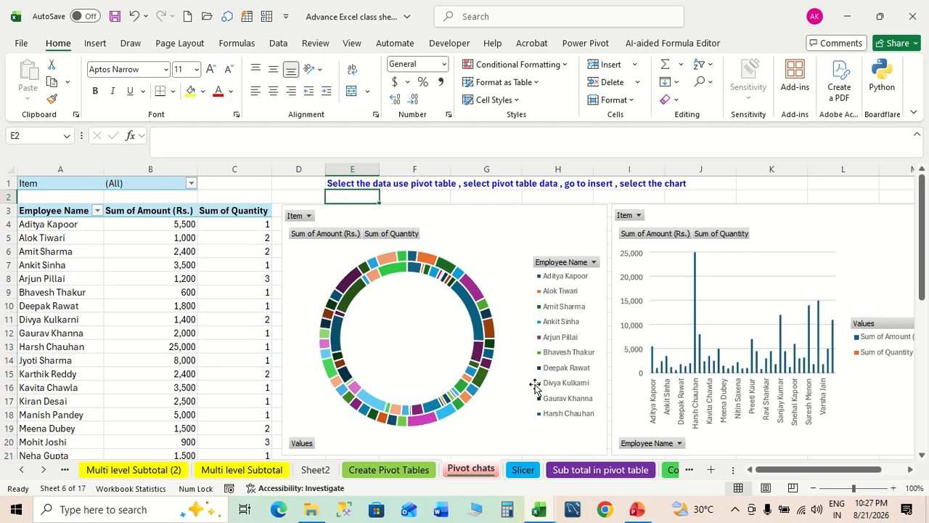
{"action": "left_click", "coordinate": [316, 469]}
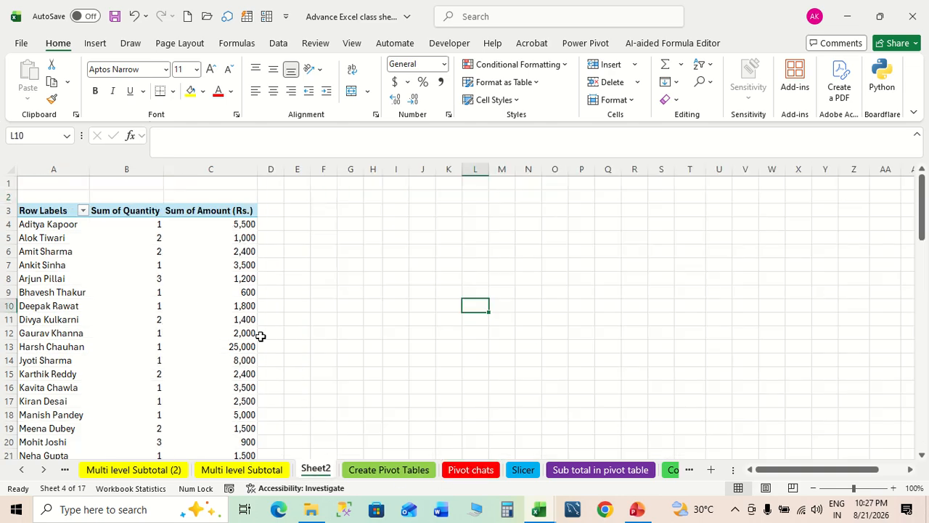
Step: Insert a 3-D clustered column pivot chart from the whole pivot table on Sheet2
{"action": "left_click", "coordinate": [187, 305]}
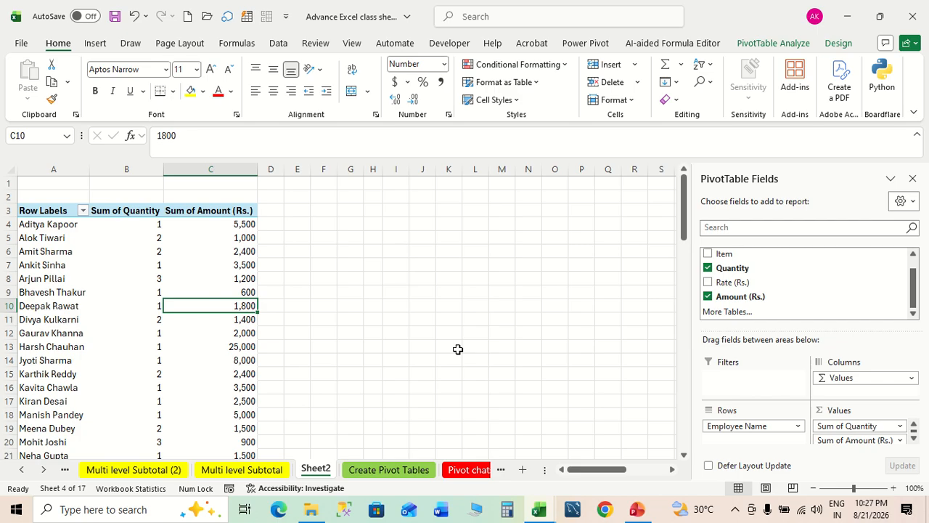
{"action": "scroll", "coordinate": [458, 350], "scroll_direction": "down", "scroll_amount": 14}
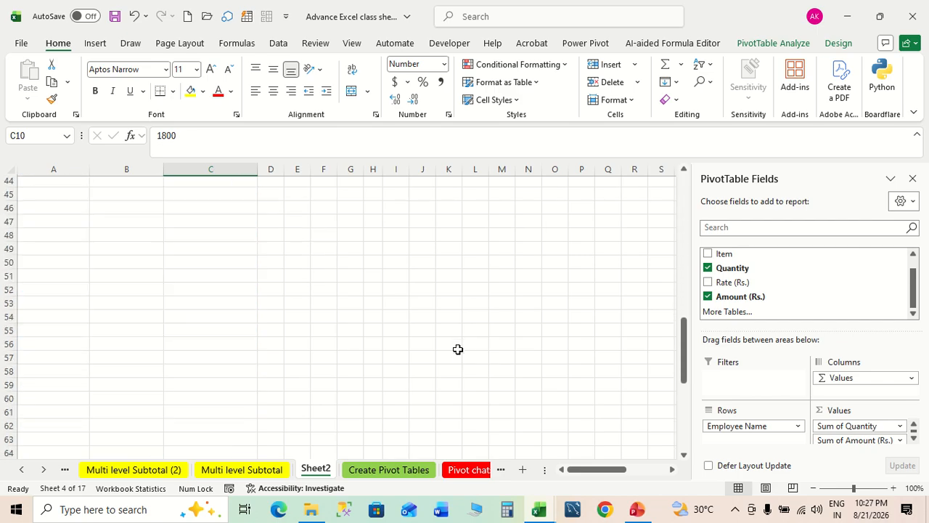
{"action": "scroll", "coordinate": [458, 349], "scroll_direction": "up", "scroll_amount": 14}
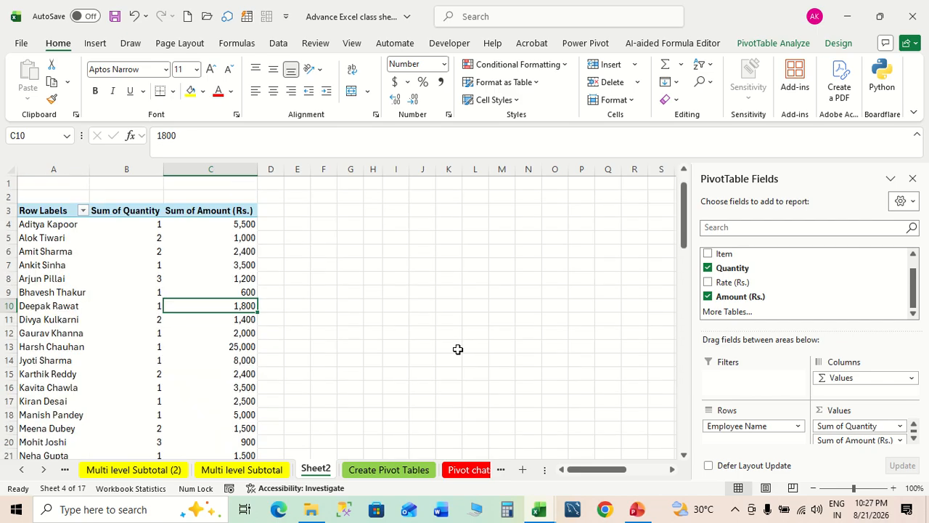
{"action": "left_click", "coordinate": [47, 214]}
{"action": "key", "text": "ctrl+shift+Right"}
{"action": "key", "text": "ctrl+shift+Down"}
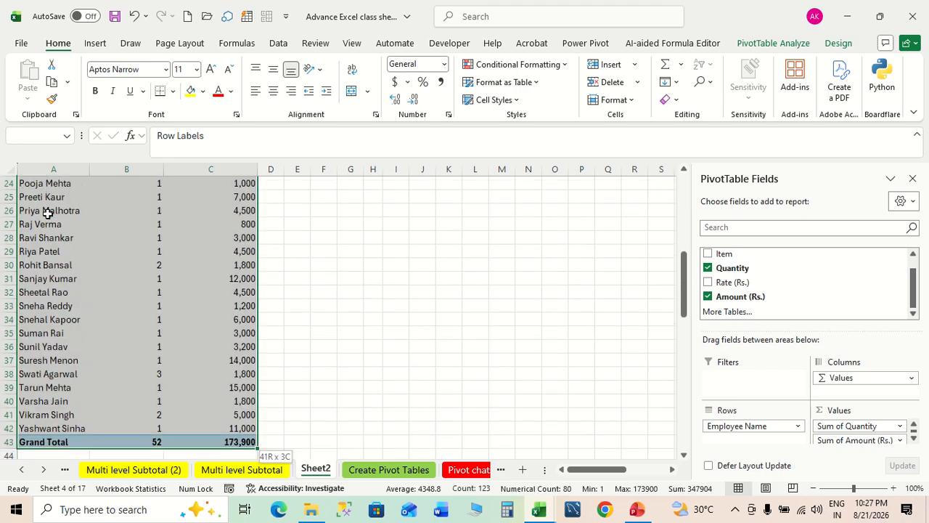
{"action": "scroll", "coordinate": [416, 221], "scroll_direction": "up", "scroll_amount": 8}
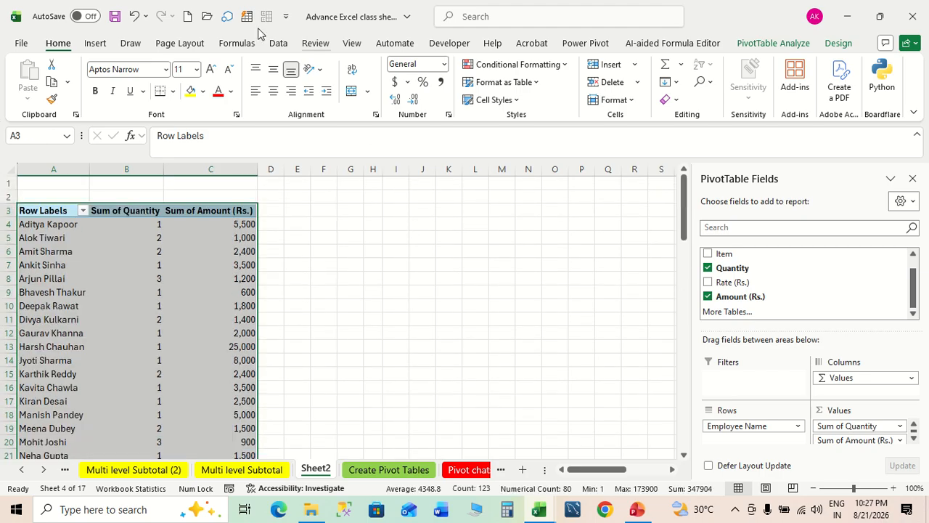
{"action": "left_click", "coordinate": [105, 45]}
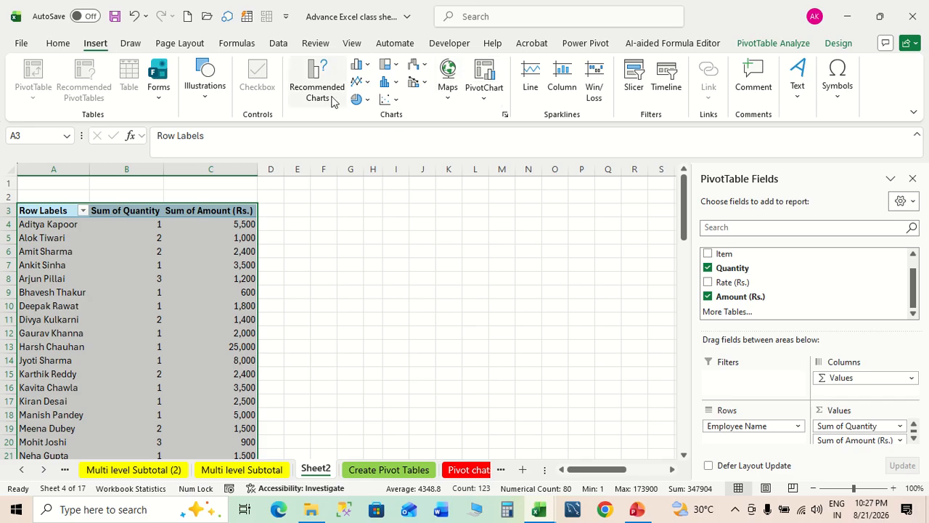
{"action": "left_click", "coordinate": [369, 66]}
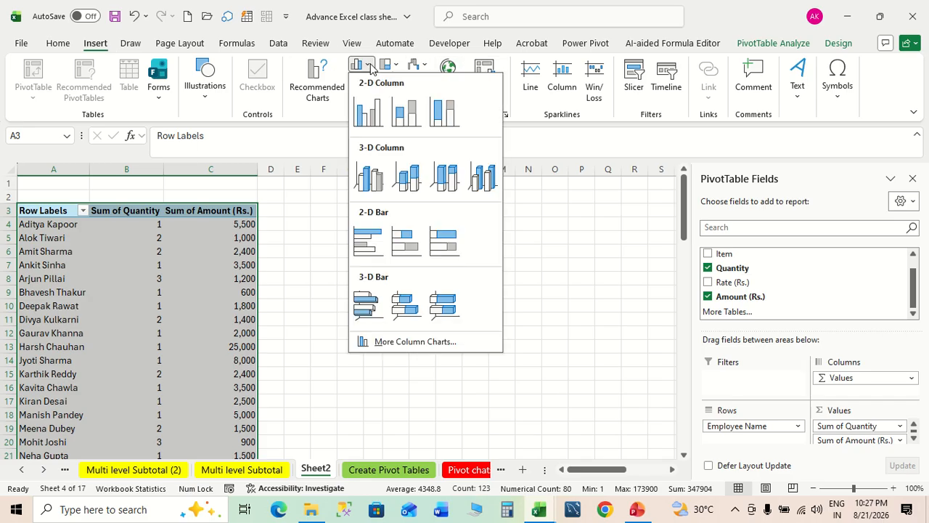
{"action": "left_click", "coordinate": [371, 179]}
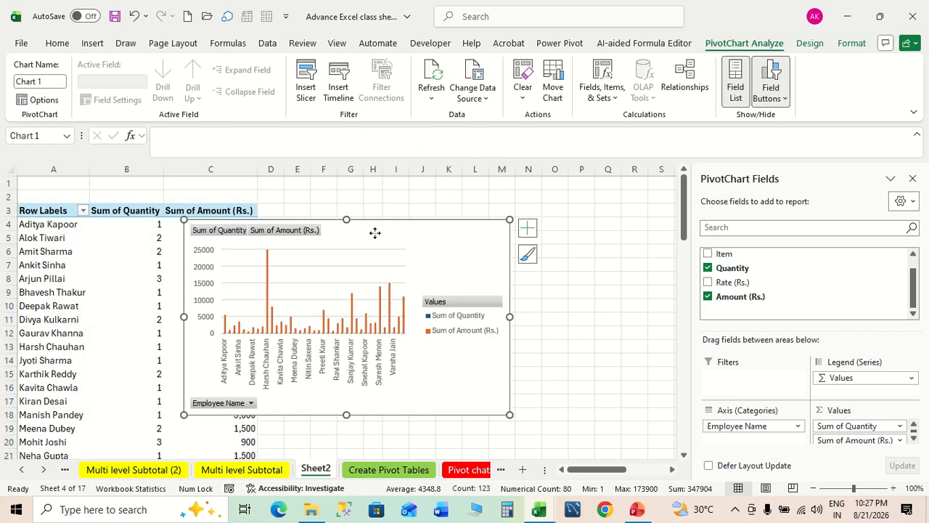
Step: Place the pivot chart directly beside the pivot table and enlarge it down to about row 20
{"action": "left_click_drag", "start_coordinate": [374, 233], "coordinate": [456, 209]}
{"action": "left_click", "coordinate": [639, 277]}
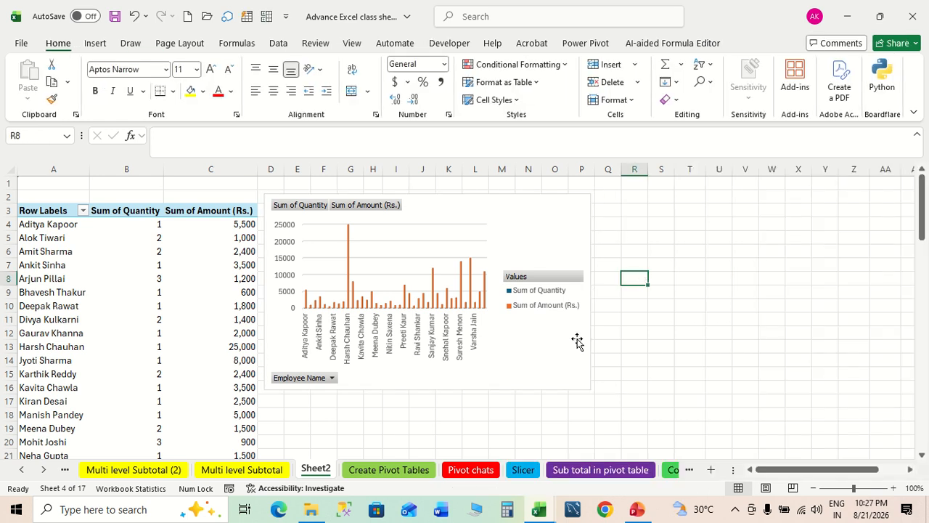
{"action": "left_click", "coordinate": [577, 341]}
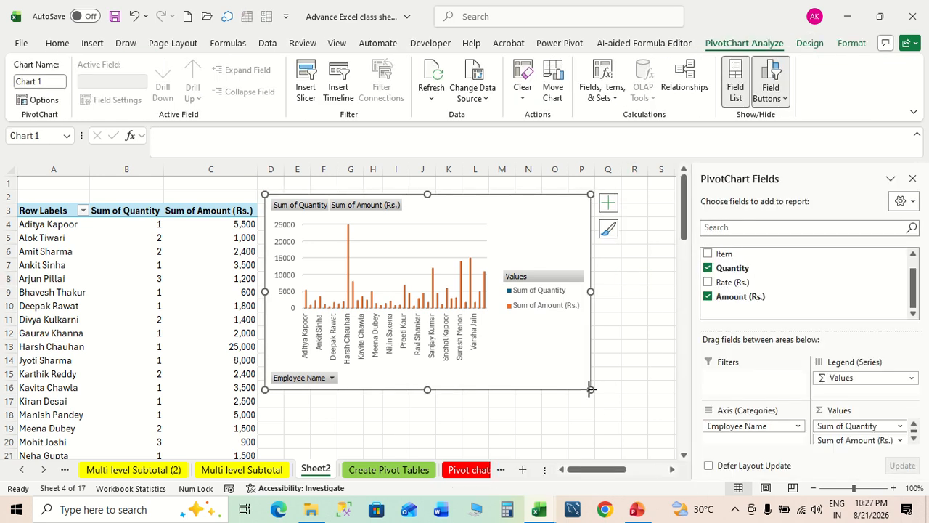
{"action": "left_click_drag", "start_coordinate": [589, 390], "coordinate": [687, 459]}
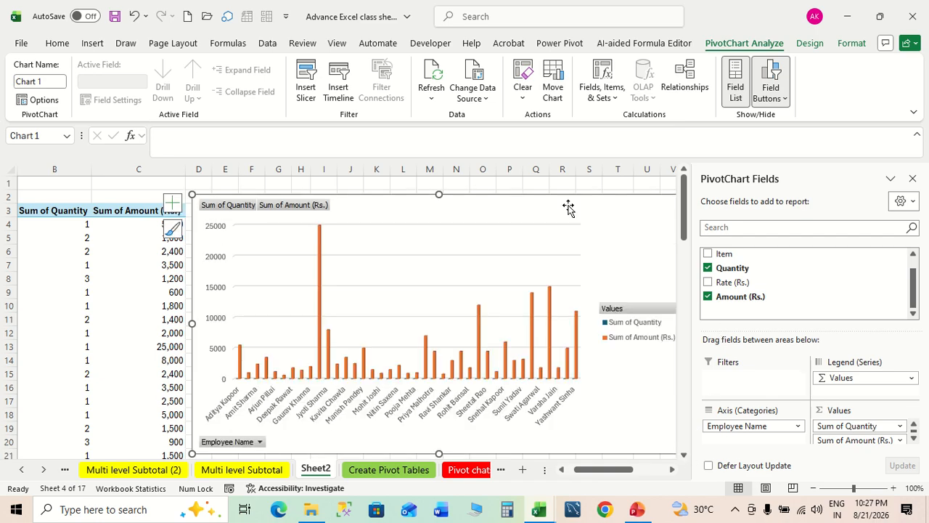
Step: Examine the enlarged chart's columns per employee alongside the pivot table's figures
{"action": "left_click", "coordinate": [542, 186]}
{"action": "scroll", "coordinate": [772, 268], "scroll_direction": "down", "scroll_amount": 4}
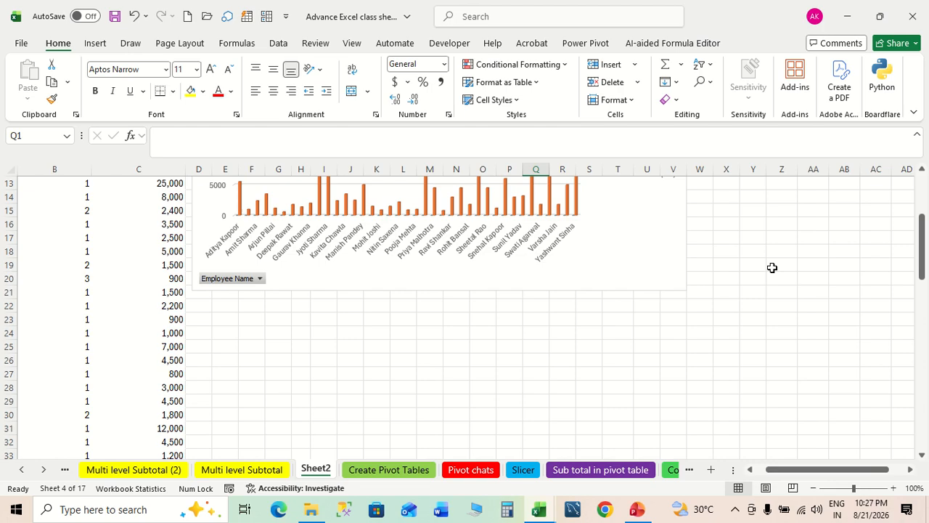
{"action": "scroll", "coordinate": [773, 268], "scroll_direction": "up", "scroll_amount": 2}
{"action": "scroll", "coordinate": [772, 268], "scroll_direction": "up", "scroll_amount": 2}
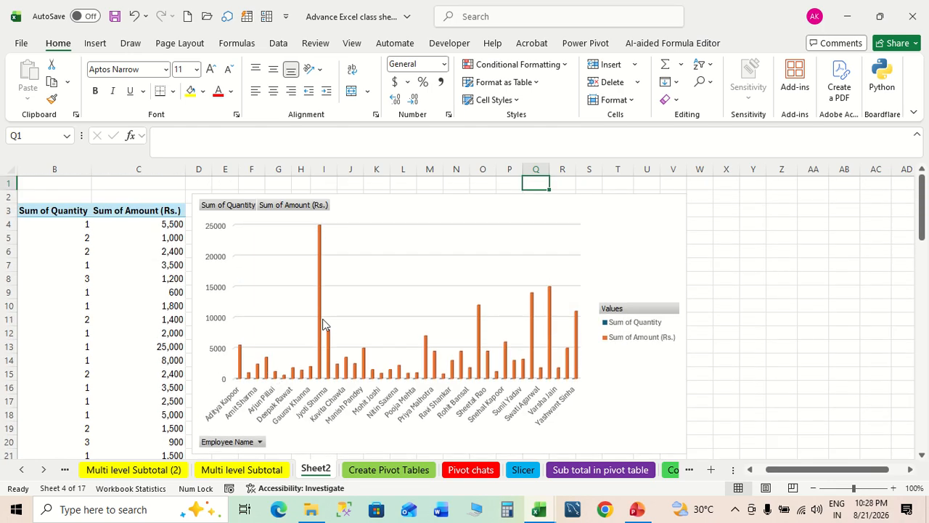
{"action": "scroll", "coordinate": [429, 320], "scroll_direction": "left", "scroll_amount": 2}
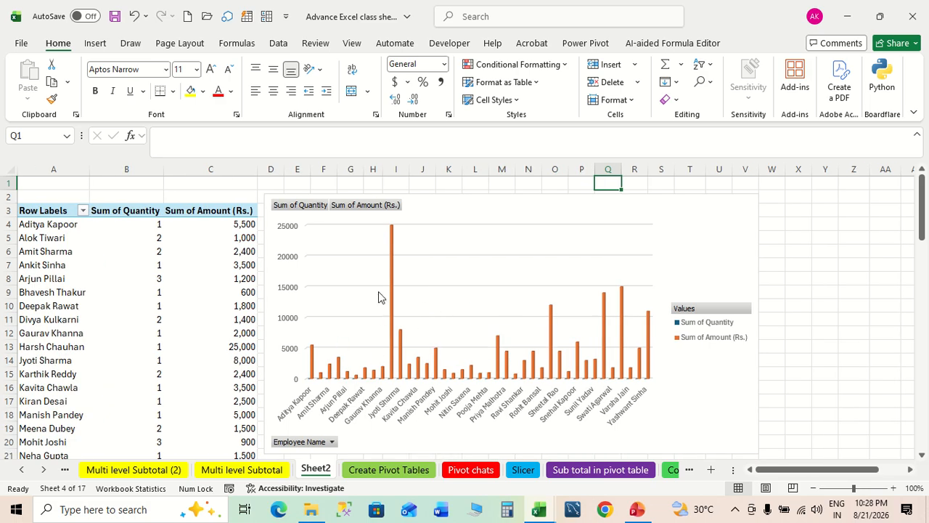
{"action": "scroll", "coordinate": [471, 343], "scroll_direction": "down", "scroll_amount": 3}
{"action": "scroll", "coordinate": [472, 343], "scroll_direction": "up", "scroll_amount": 3}
Step: Remove Sum of Quantity from the pivot table's values and compare the remaining employee amounts with the chart
{"action": "left_click", "coordinate": [135, 236]}
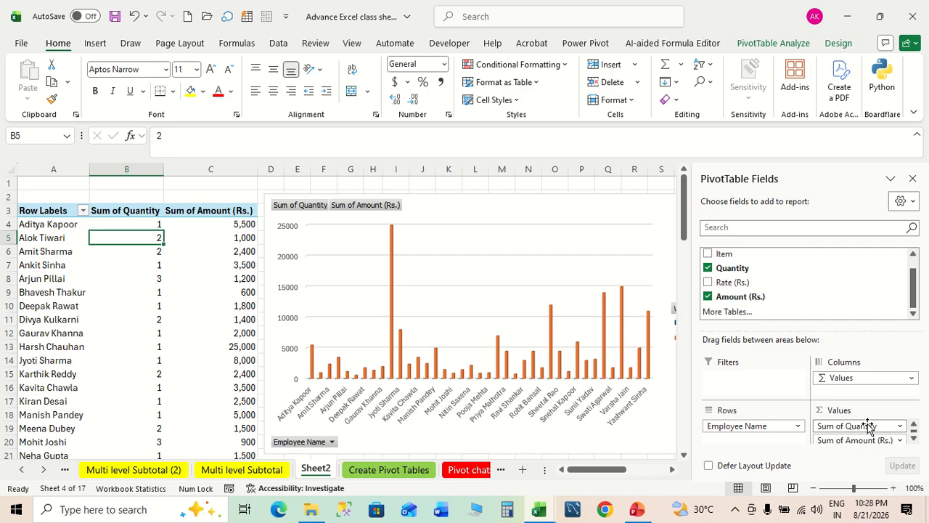
{"action": "left_click_drag", "start_coordinate": [868, 427], "coordinate": [825, 302]}
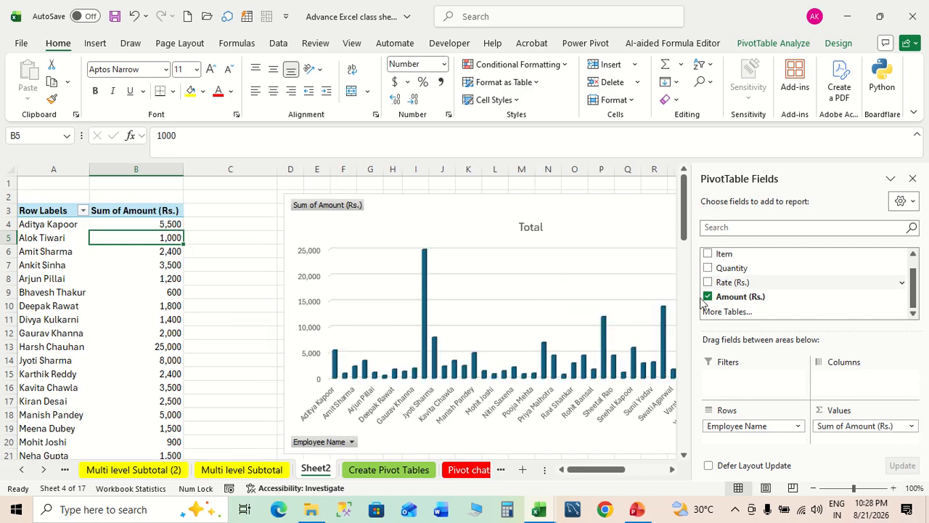
{"action": "scroll", "coordinate": [612, 348], "scroll_direction": "down", "scroll_amount": 3}
{"action": "scroll", "coordinate": [612, 348], "scroll_direction": "up", "scroll_amount": 3}
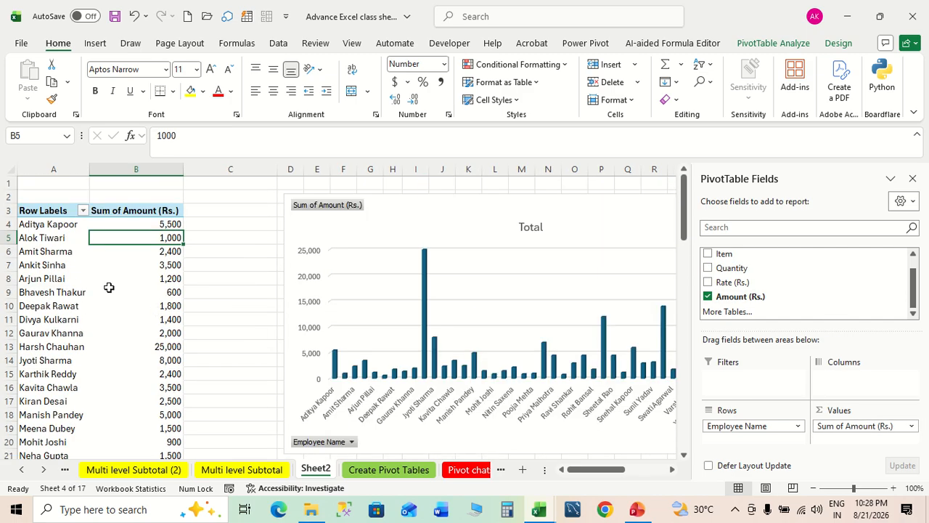
{"action": "left_click", "coordinate": [52, 231]}
{"action": "left_click", "coordinate": [131, 249]}
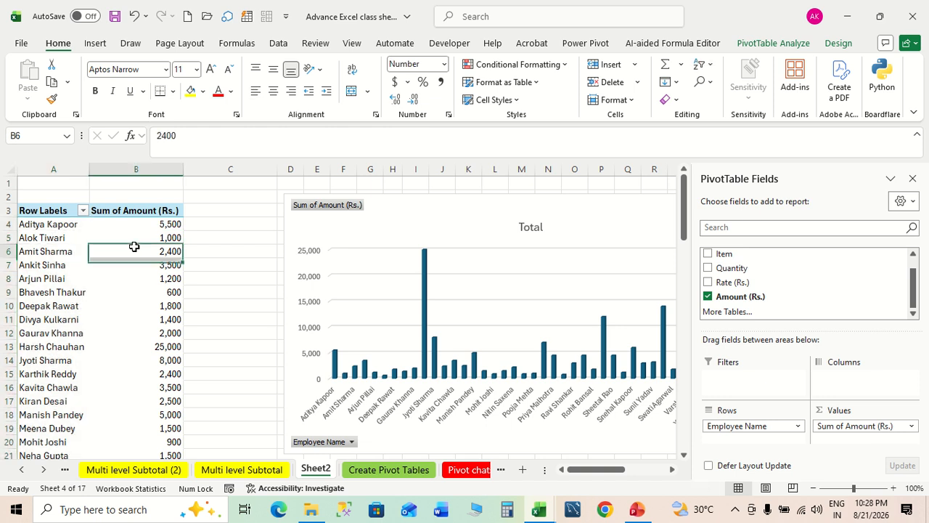
{"action": "scroll", "coordinate": [592, 336], "scroll_direction": "down", "scroll_amount": 1}
{"action": "scroll", "coordinate": [593, 334], "scroll_direction": "up", "scroll_amount": 1}
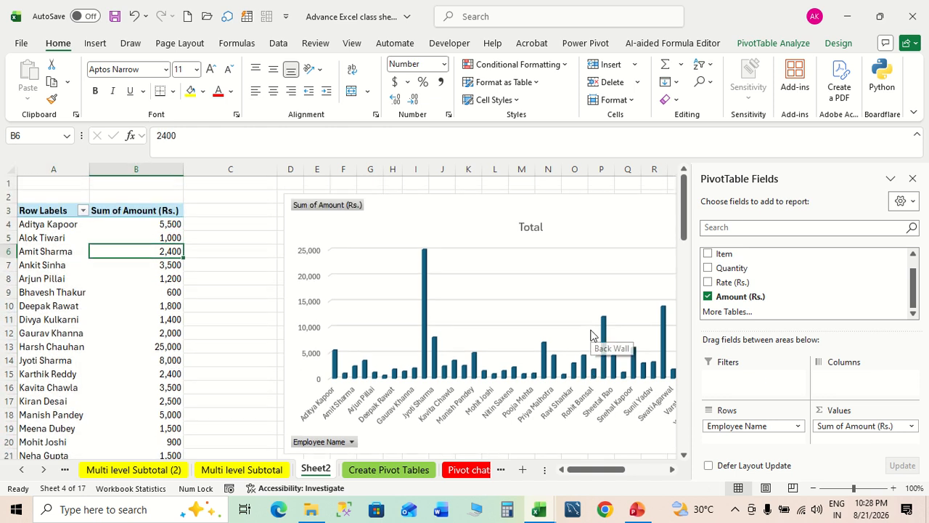
{"action": "scroll", "coordinate": [534, 436], "scroll_direction": "down", "scroll_amount": 2}
{"action": "left_click", "coordinate": [560, 411]}
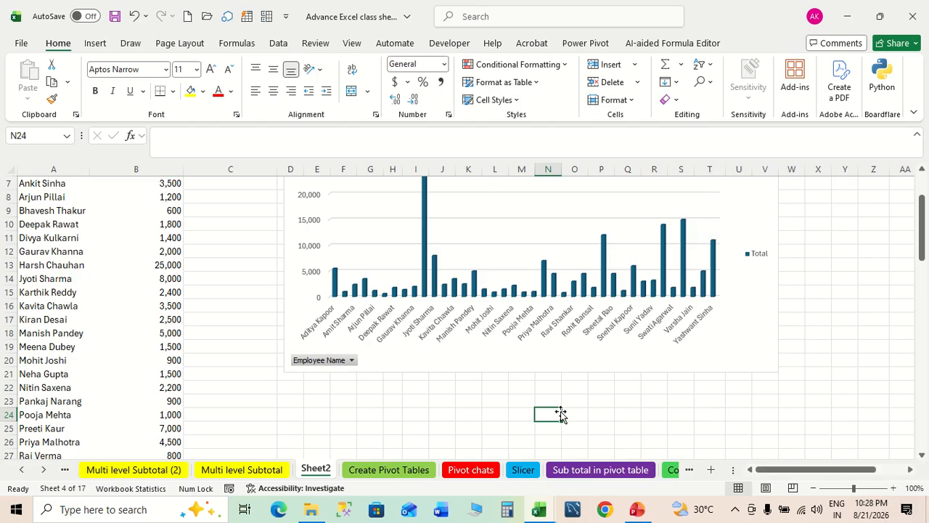
{"action": "scroll", "coordinate": [561, 411], "scroll_direction": "right", "scroll_amount": 3}
{"action": "scroll", "coordinate": [560, 411], "scroll_direction": "left", "scroll_amount": 3}
{"action": "scroll", "coordinate": [560, 411], "scroll_direction": "up", "scroll_amount": 2}
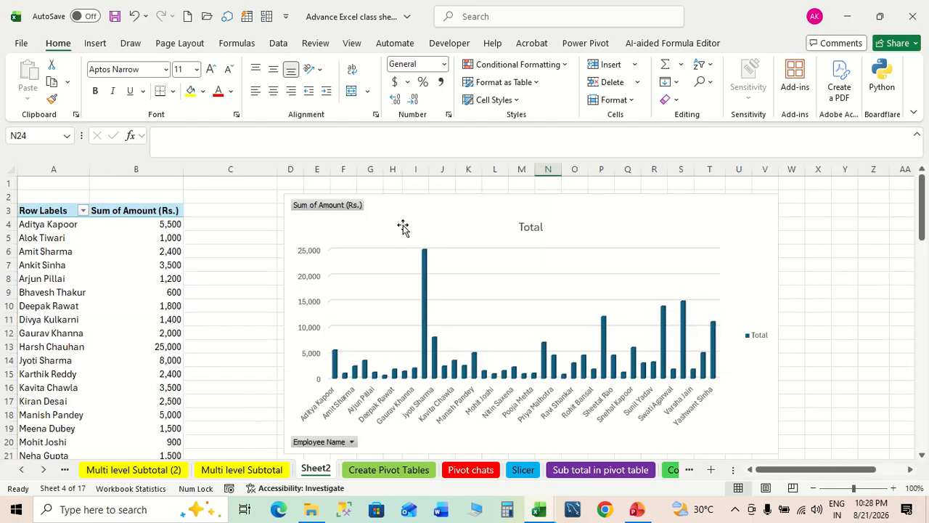
Step: Insert a doughnut pivot chart from the whole pivot table, from its header row through the Grand Total row
{"action": "left_click", "coordinate": [60, 209]}
{"action": "key", "text": "shift+Right"}
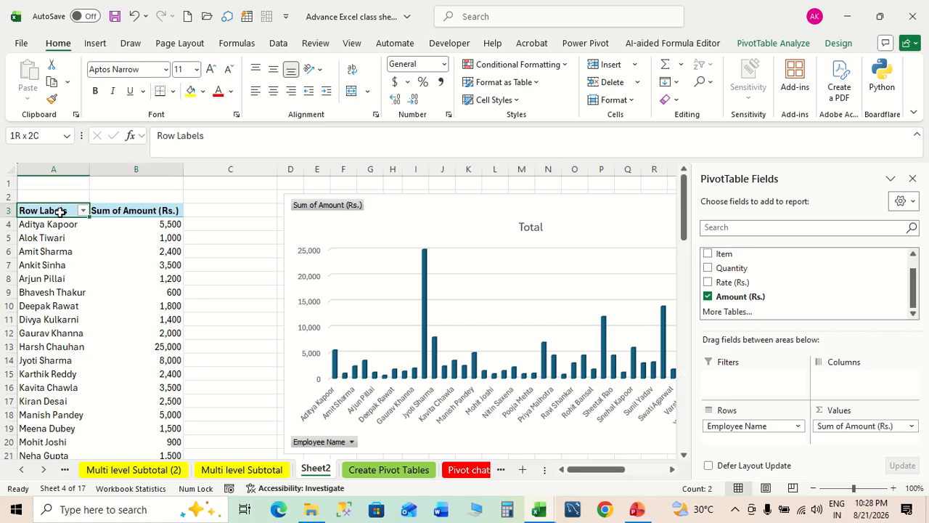
{"action": "key", "text": "ctrl+shift+Down"}
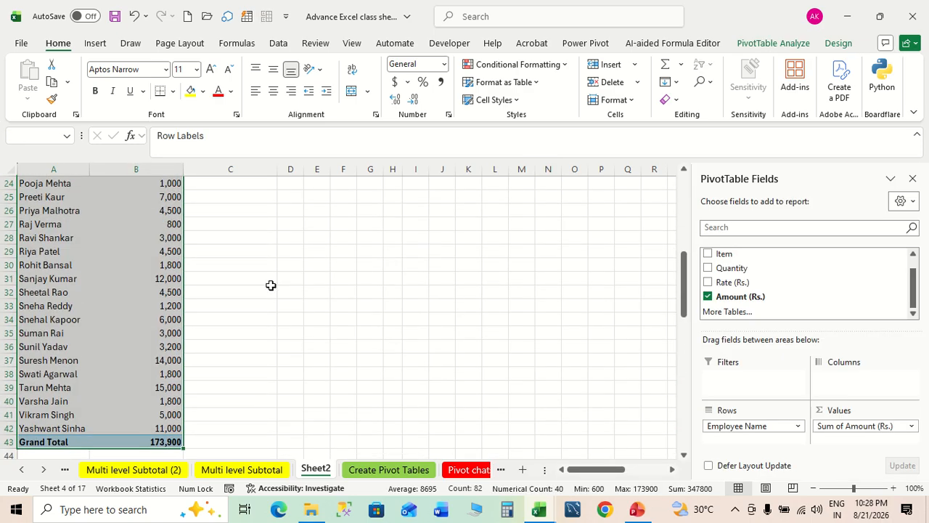
{"action": "scroll", "coordinate": [270, 285], "scroll_direction": "up", "scroll_amount": 8}
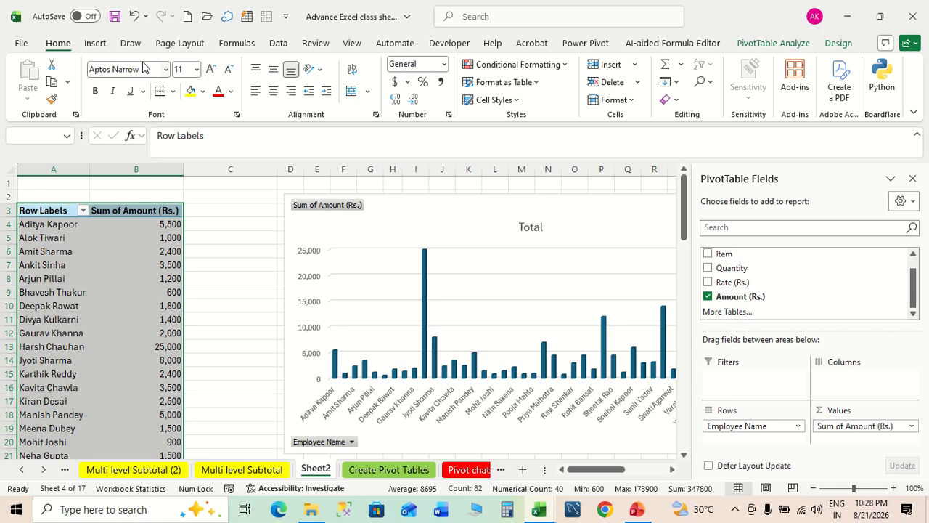
{"action": "left_click", "coordinate": [98, 45]}
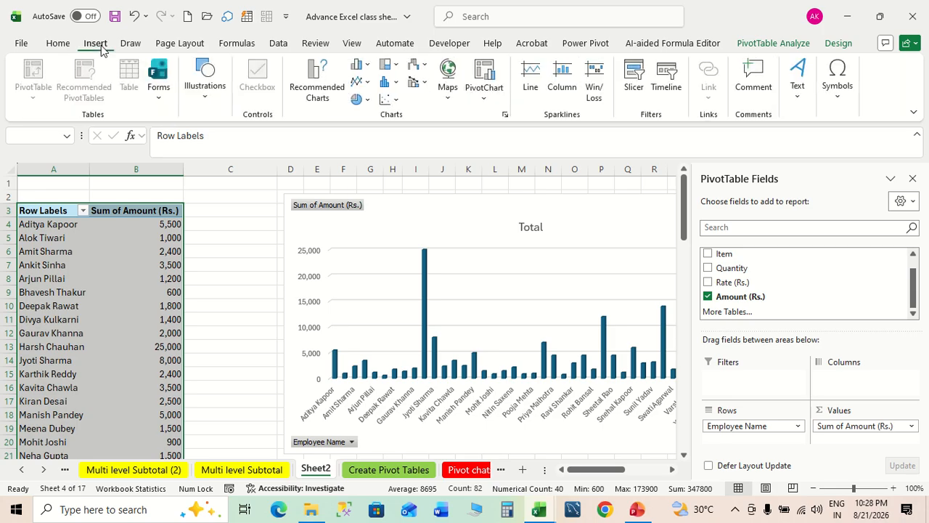
{"action": "left_click", "coordinate": [363, 102]}
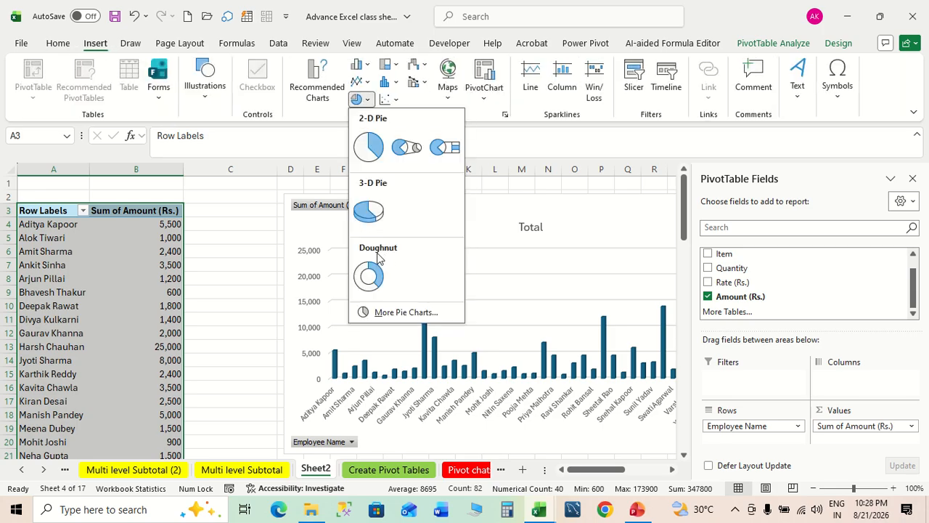
{"action": "left_click", "coordinate": [369, 274]}
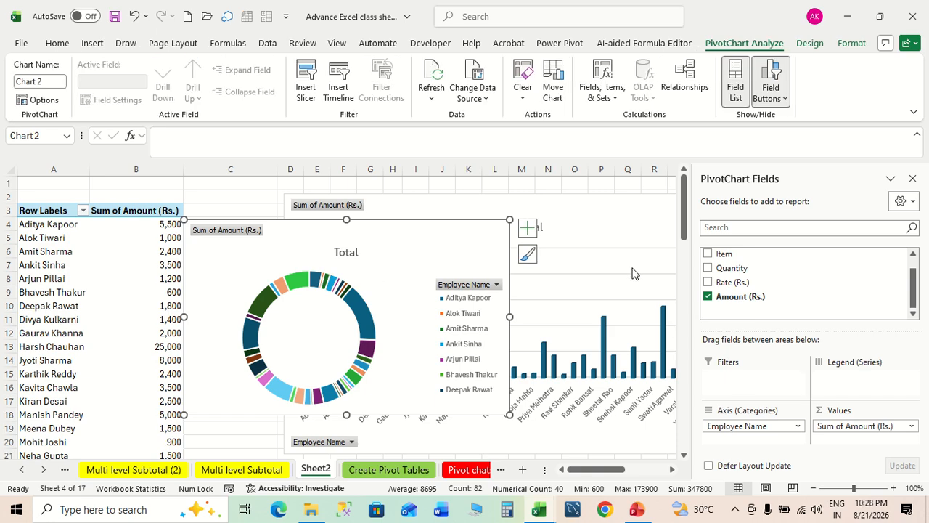
Step: Move the doughnut chart directly below the column chart, aligned with its edge and starting at about row 21
{"action": "scroll", "coordinate": [632, 273], "scroll_direction": "down", "scroll_amount": 3}
{"action": "left_click", "coordinate": [450, 274]}
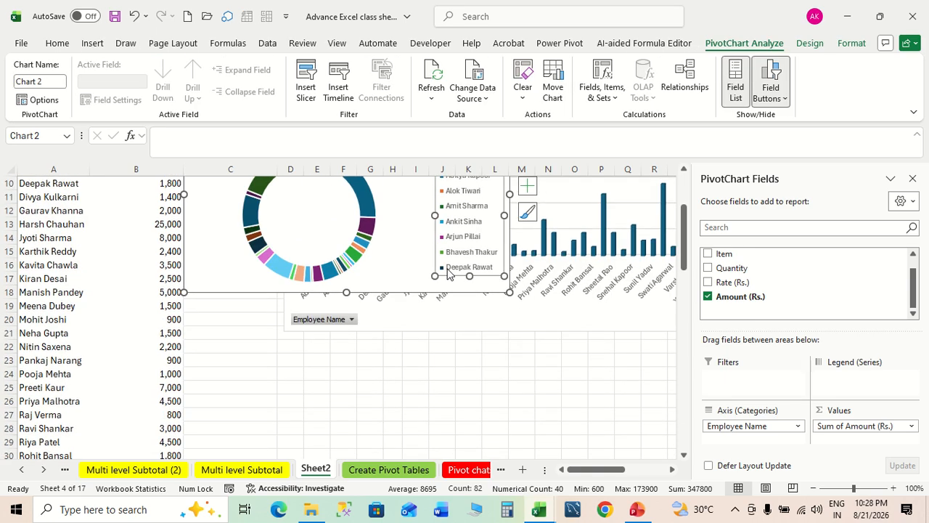
{"action": "scroll", "coordinate": [409, 236], "scroll_direction": "up", "scroll_amount": 3}
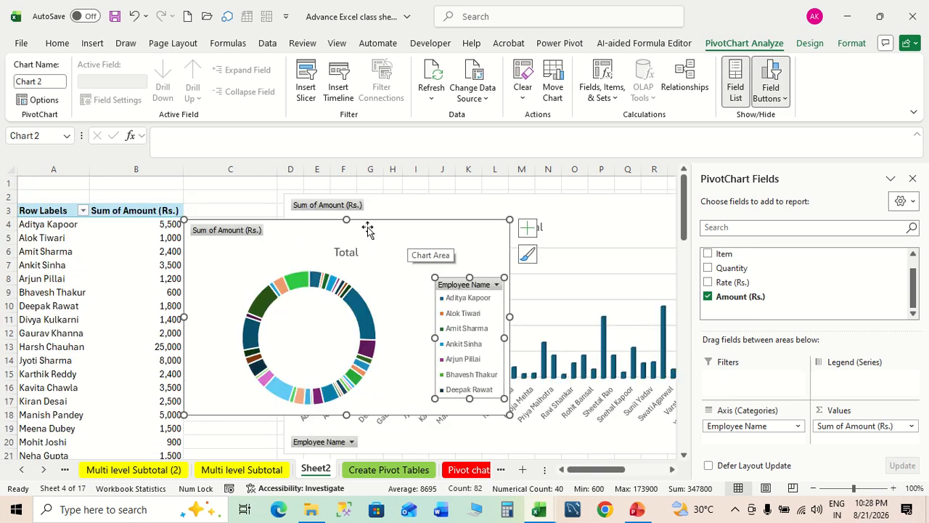
{"action": "left_click_drag", "start_coordinate": [368, 230], "coordinate": [460, 390]}
{"action": "scroll", "coordinate": [538, 323], "scroll_direction": "down", "scroll_amount": 5}
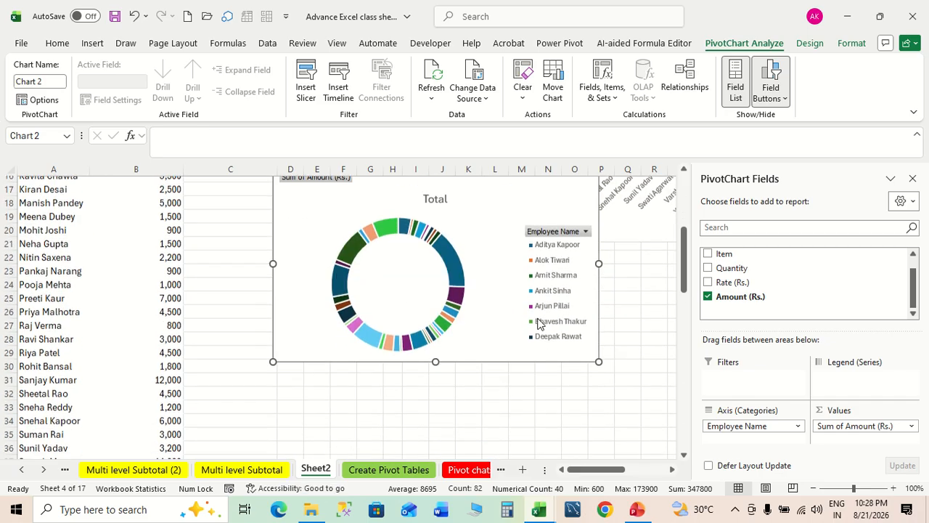
{"action": "left_click", "coordinate": [489, 172]}
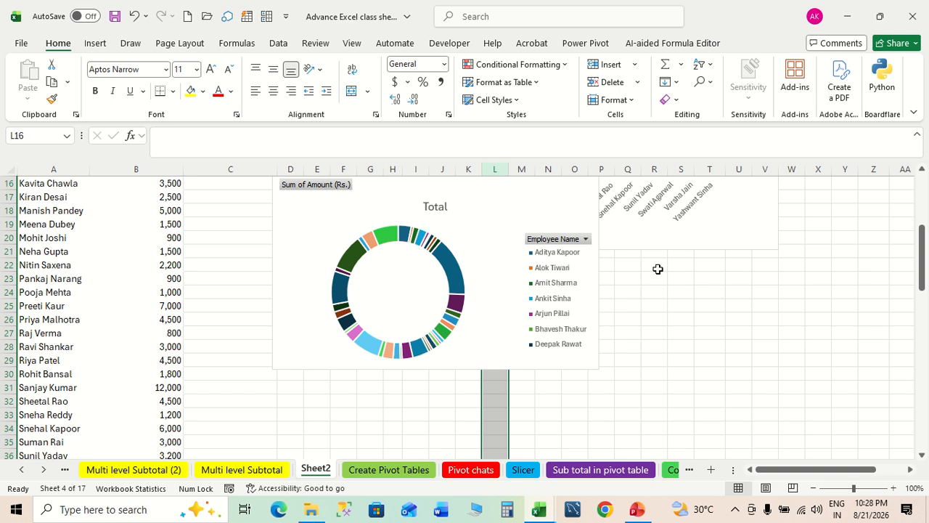
{"action": "left_click", "coordinate": [457, 191]}
{"action": "left_click_drag", "start_coordinate": [456, 191], "coordinate": [450, 363]}
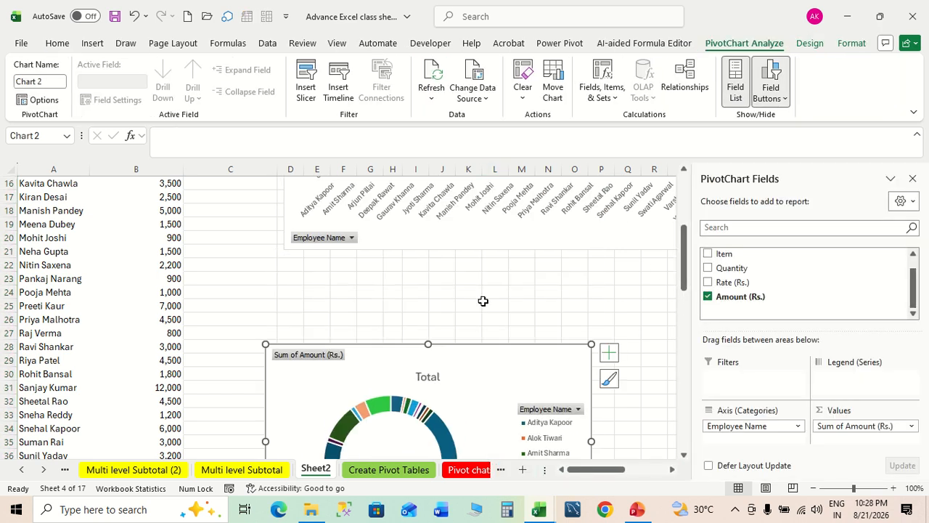
{"action": "scroll", "coordinate": [515, 276], "scroll_direction": "up", "scroll_amount": 2}
{"action": "scroll", "coordinate": [515, 276], "scroll_direction": "down", "scroll_amount": 2}
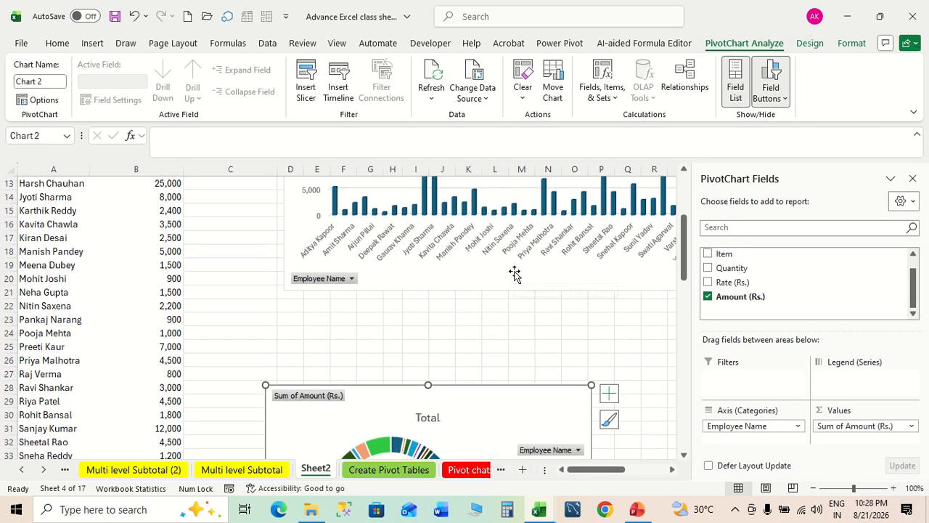
{"action": "left_click_drag", "start_coordinate": [476, 308], "coordinate": [494, 272]}
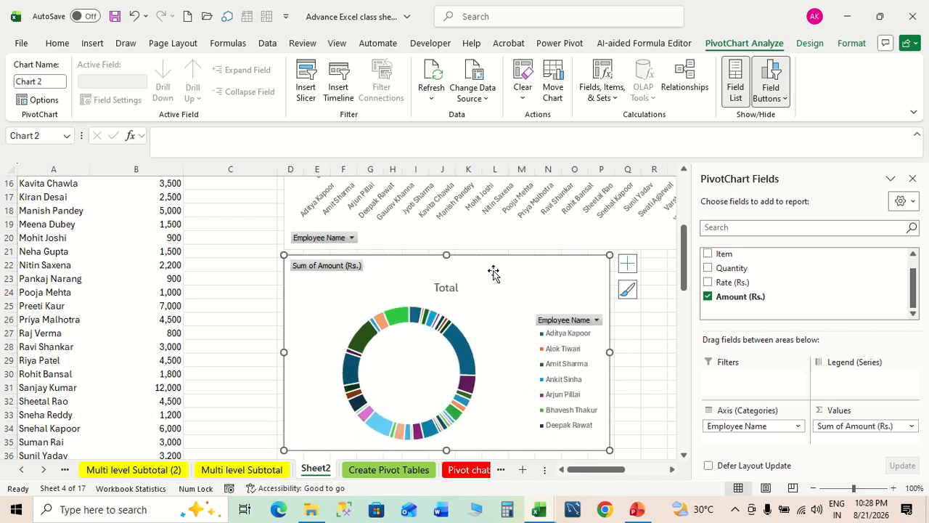
{"action": "scroll", "coordinate": [675, 353], "scroll_direction": "right", "scroll_amount": 3}
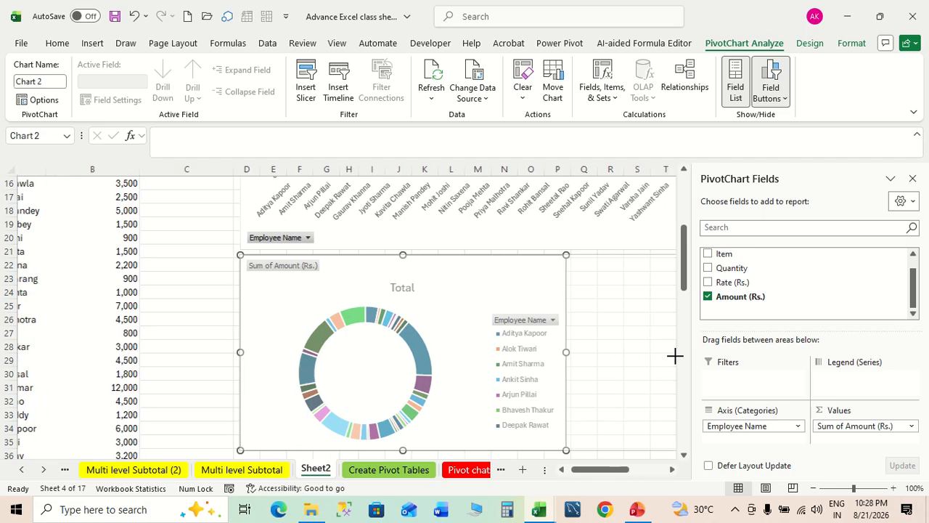
{"action": "left_click_drag", "start_coordinate": [682, 356], "coordinate": [682, 361]}
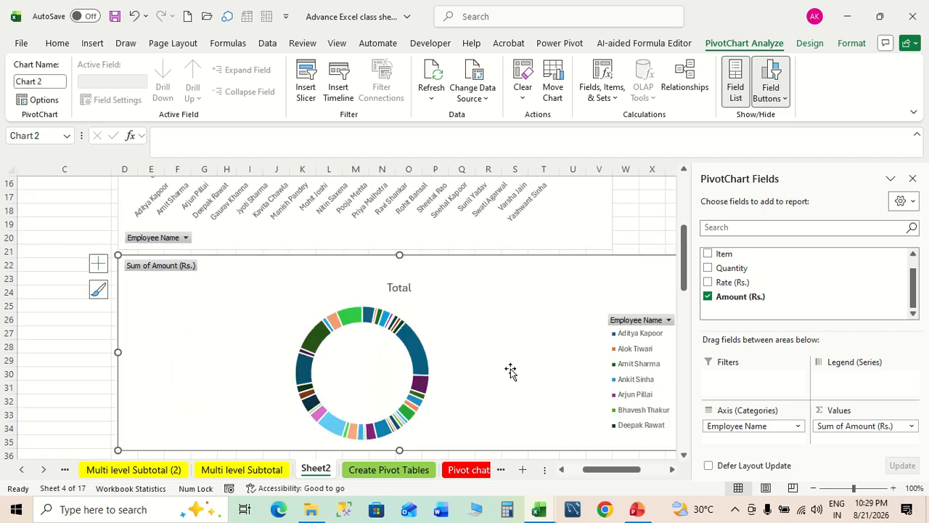
{"action": "key", "text": "ctrl+z"}
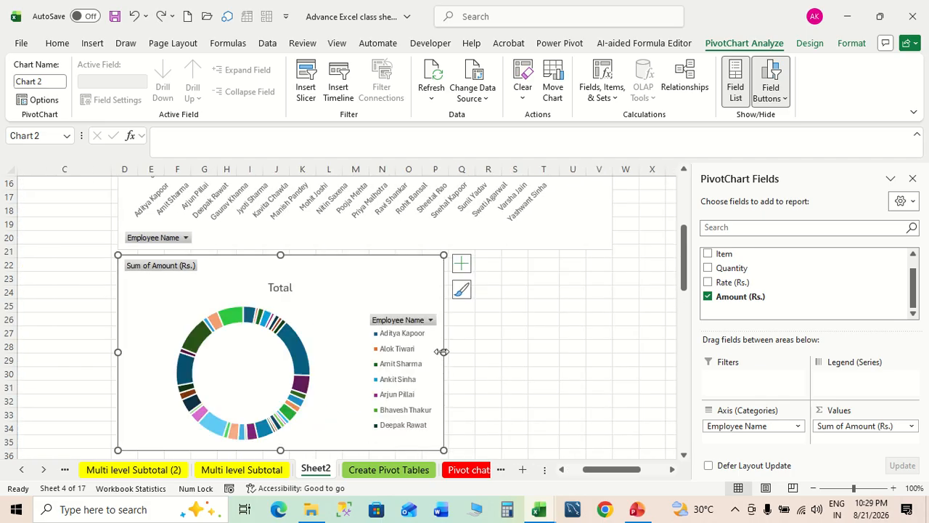
Step: Widen the doughnut chart to match the column chart's width and extend it down to about row 39
{"action": "left_click_drag", "start_coordinate": [443, 352], "coordinate": [613, 374]}
{"action": "scroll", "coordinate": [612, 373], "scroll_direction": "down", "scroll_amount": 2}
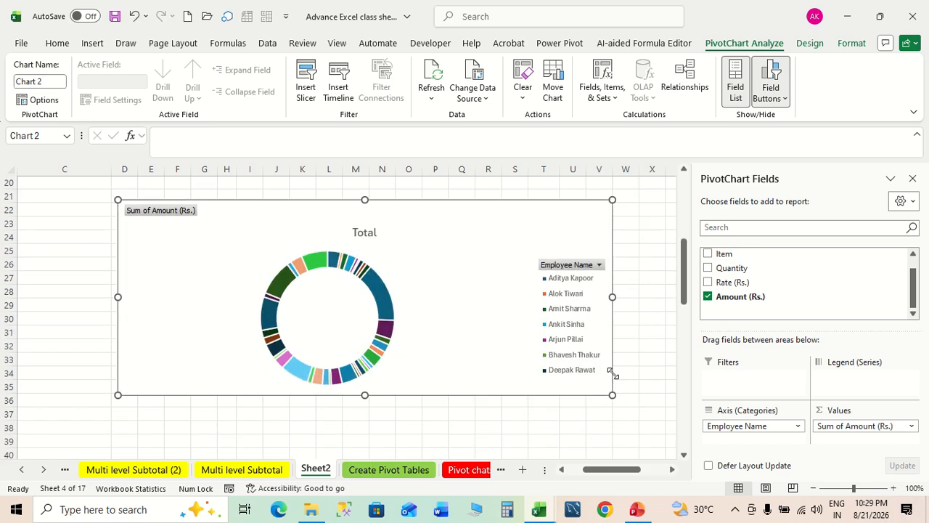
{"action": "scroll", "coordinate": [612, 373], "scroll_direction": "down", "scroll_amount": 3}
{"action": "left_click_drag", "start_coordinate": [366, 286], "coordinate": [371, 334]}
{"action": "left_click", "coordinate": [648, 343]}
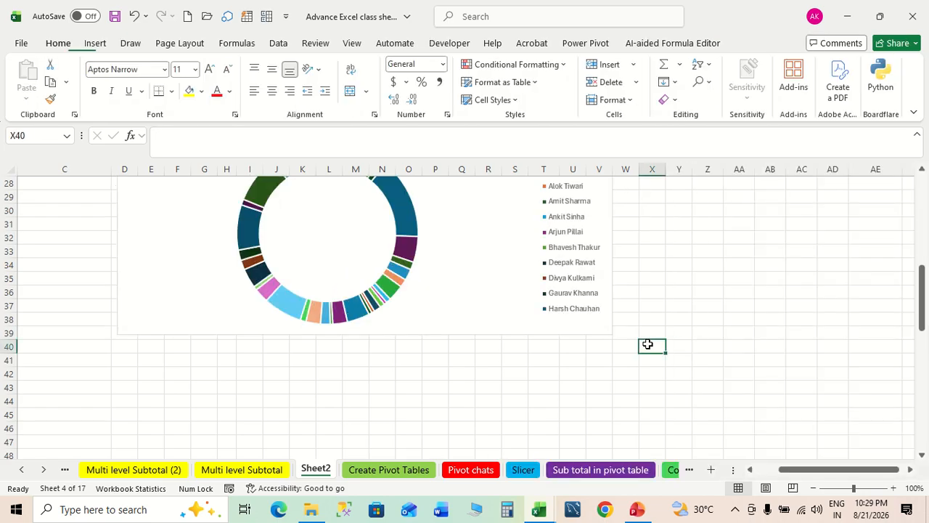
Step: Fill the cells D2:W21 behind the column chart with yellow as a background frame
{"action": "scroll", "coordinate": [647, 343], "scroll_direction": "up", "scroll_amount": 5}
{"action": "scroll", "coordinate": [648, 343], "scroll_direction": "down", "scroll_amount": 2}
{"action": "scroll", "coordinate": [647, 344], "scroll_direction": "up", "scroll_amount": 7}
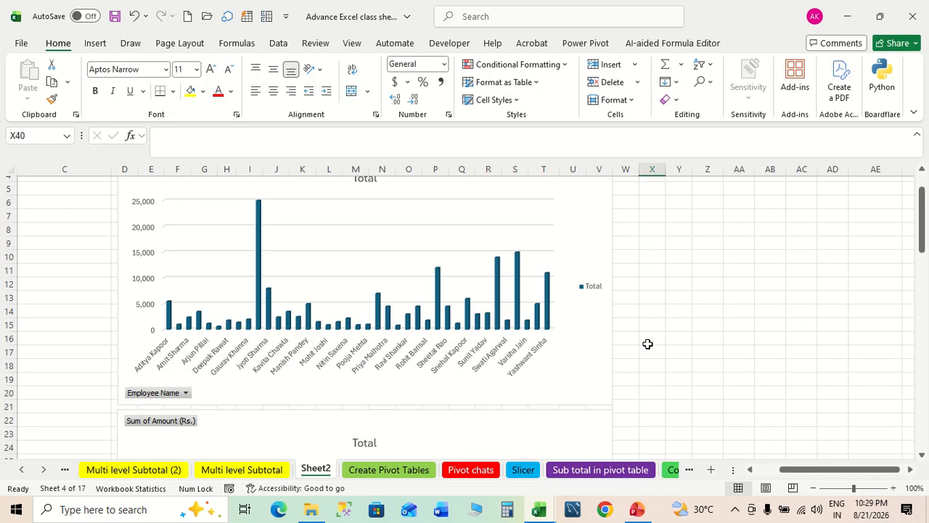
{"action": "left_click", "coordinate": [114, 191]}
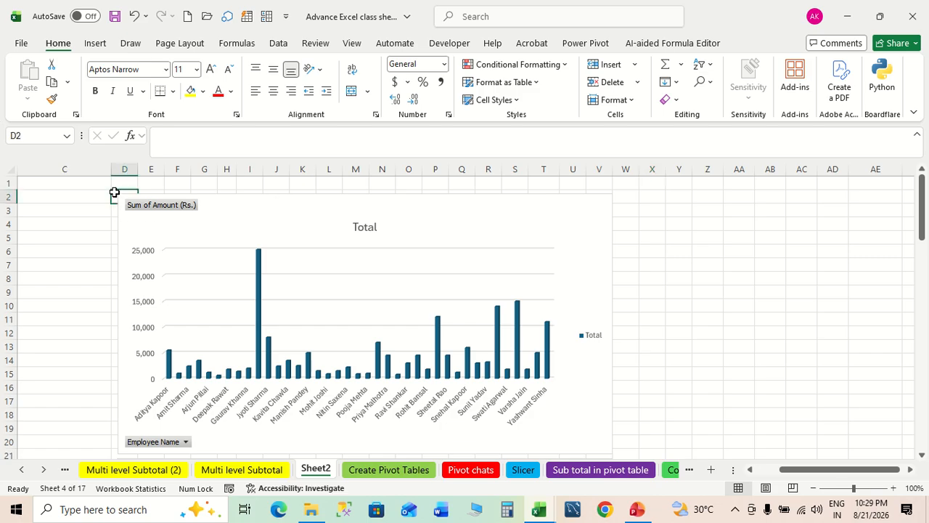
{"action": "key", "text": "shift+Right"}
{"action": "key", "text": "shift+Right"}
{"action": "key", "text": "shift+Right"}
{"action": "key", "text": "shift+Right"}
{"action": "key", "text": "shift+Right"}
{"action": "key", "text": "shift+Right"}
{"action": "key", "text": "shift+Right"}
{"action": "key", "text": "shift+Right"}
{"action": "key", "text": "shift+Right"}
{"action": "key", "text": "shift+Right"}
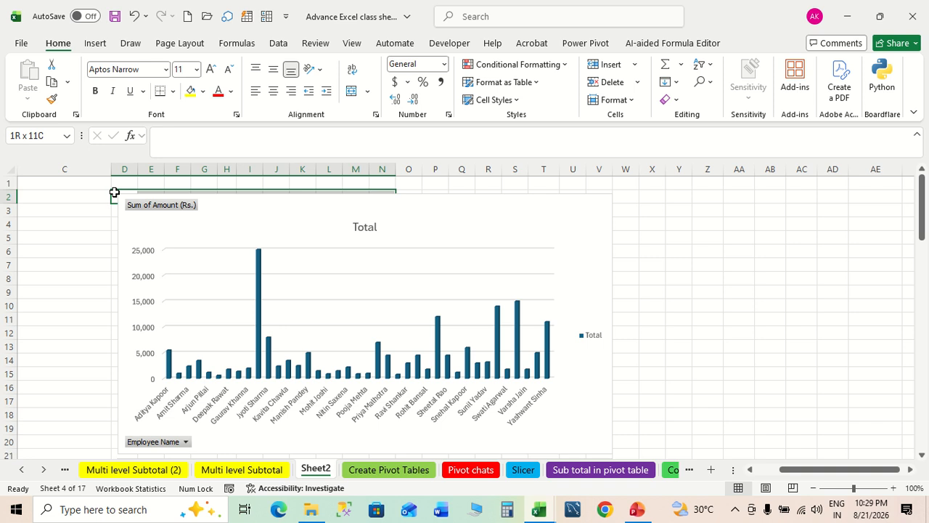
{"action": "key", "text": "shift+Right"}
{"action": "key", "text": "shift+Right"}
{"action": "key", "text": "shift+Right"}
{"action": "key", "text": "shift+Right"}
{"action": "key", "text": "shift+Right"}
{"action": "key", "text": "shift+Right"}
{"action": "key", "text": "shift+Right"}
{"action": "key", "text": "shift+Right"}
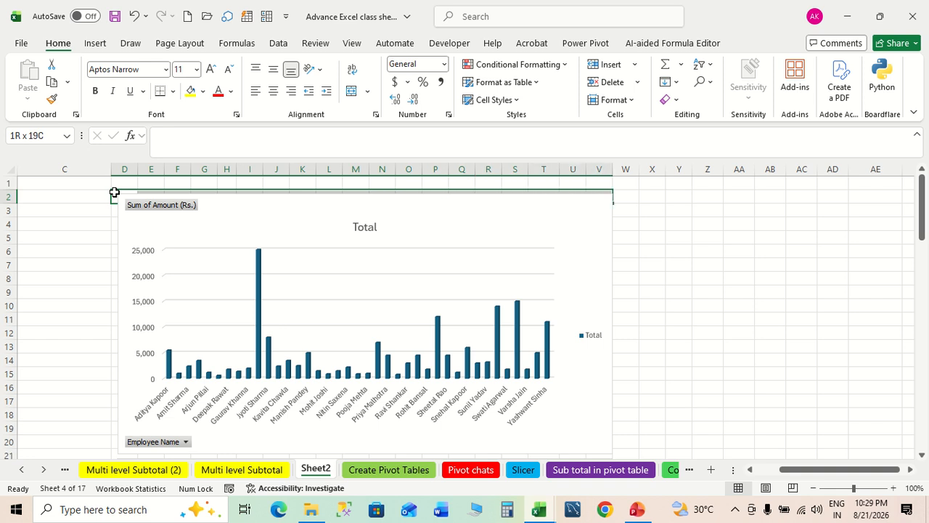
{"action": "key", "text": "shift+Down"}
{"action": "key", "text": "shift+Right"}
{"action": "key", "text": "shift+Down"}
{"action": "key", "text": "shift+Down"}
{"action": "key", "text": "shift+Down"}
{"action": "key", "text": "shift+Down"}
{"action": "key", "text": "shift+Down"}
{"action": "key", "text": "shift+Down"}
{"action": "key", "text": "shift+Down"}
{"action": "key", "text": "shift+Down"}
{"action": "key", "text": "shift+Down"}
{"action": "key", "text": "shift+Down"}
{"action": "key", "text": "shift+Down"}
{"action": "key", "text": "shift+Down"}
{"action": "key", "text": "shift+Down"}
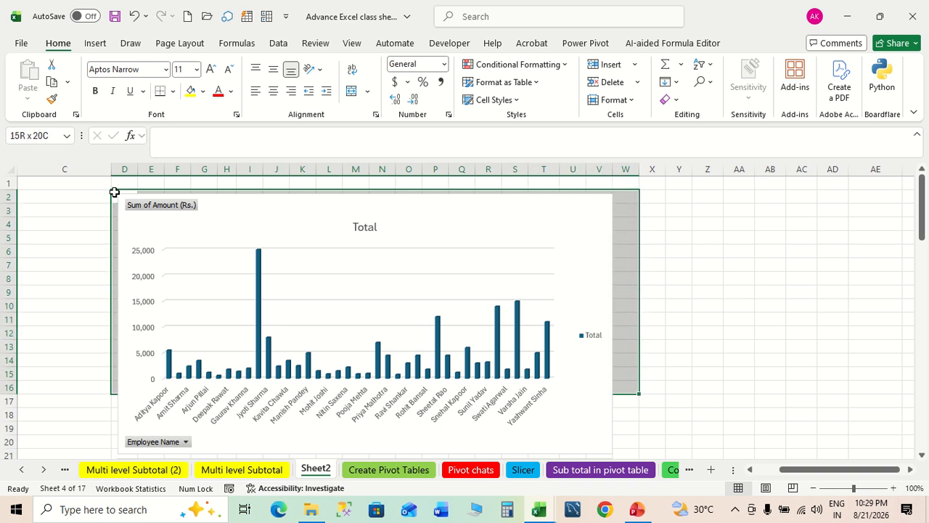
{"action": "key", "text": "shift+Down"}
{"action": "key", "text": "shift+Down"}
{"action": "key", "text": "shift+Down"}
{"action": "key", "text": "shift+Down"}
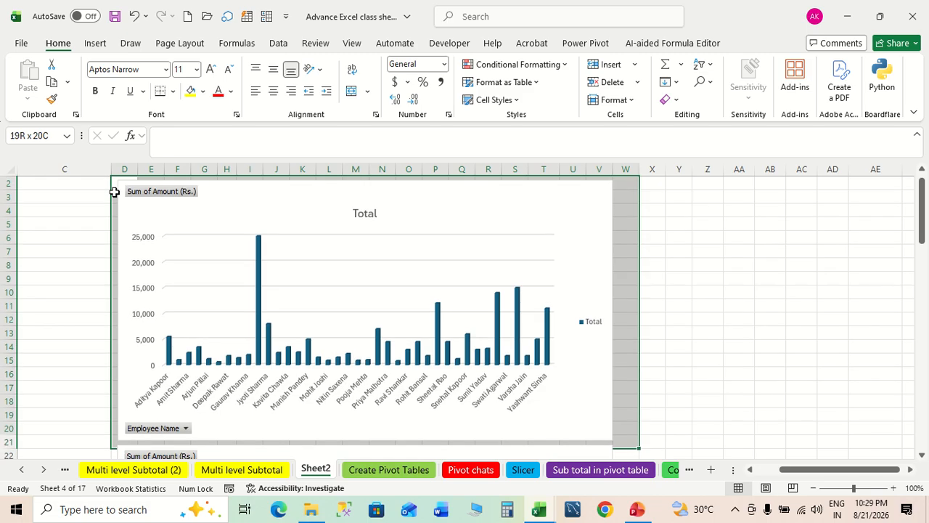
{"action": "key", "text": "shift+Down"}
{"action": "left_click", "coordinate": [192, 92]}
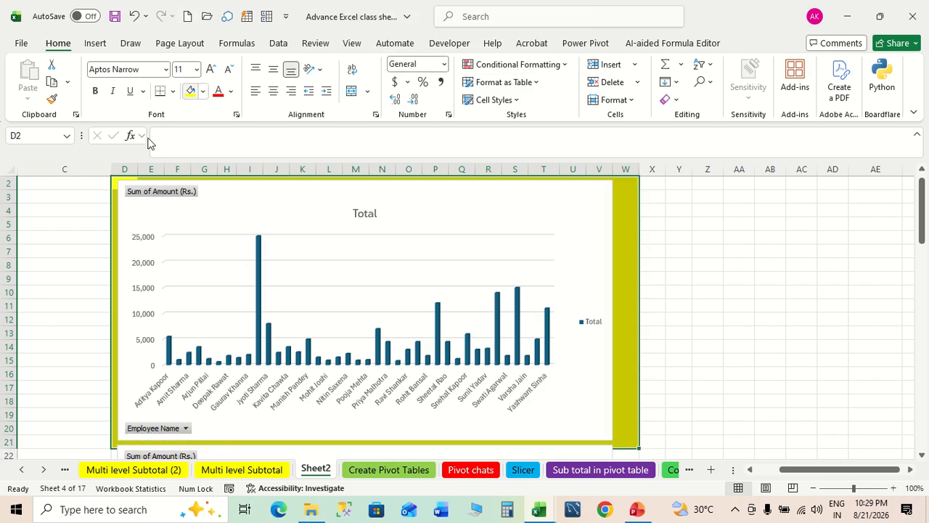
{"action": "left_click", "coordinate": [63, 322]}
Step: Shift the doughnut chart down to start at about row 23, leaving a gap below the yellow frame
{"action": "scroll", "coordinate": [65, 321], "scroll_direction": "down", "scroll_amount": 6}
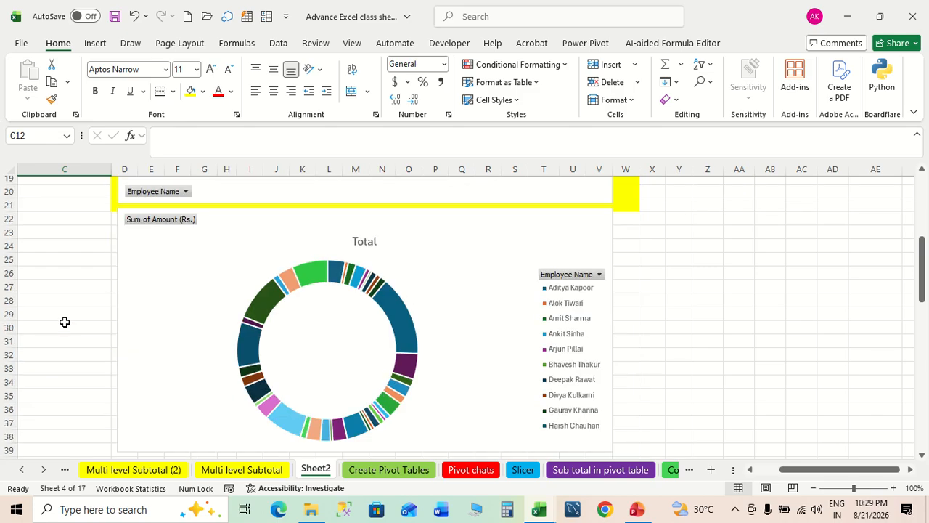
{"action": "left_click", "coordinate": [355, 220]}
{"action": "left_click_drag", "start_coordinate": [355, 216], "coordinate": [307, 246]}
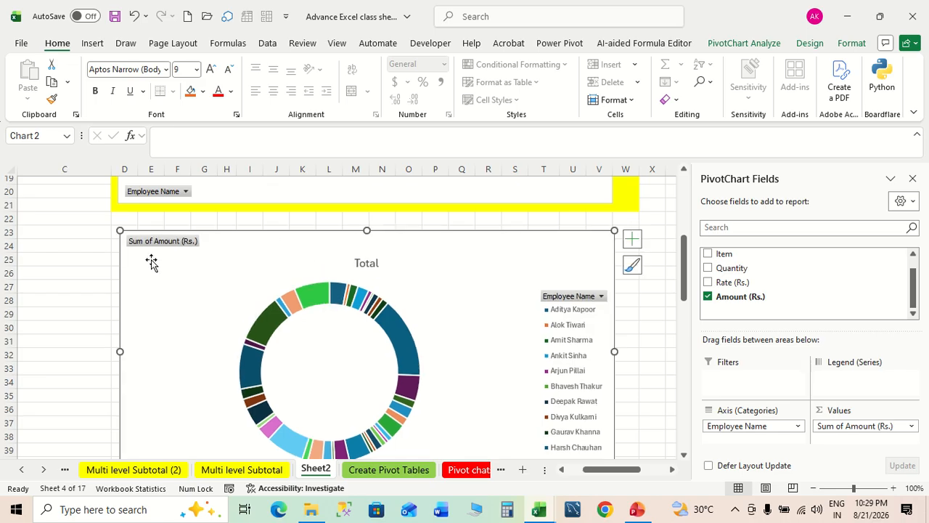
Step: Fill the cells D23:W41 behind the doughnut chart with the bright blue theme colour as a background frame
{"action": "left_click", "coordinate": [114, 233]}
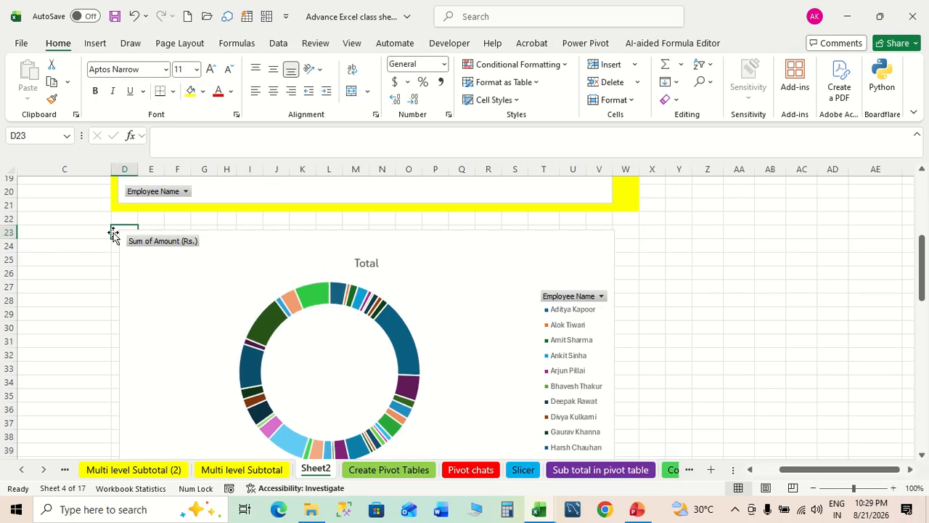
{"action": "key", "text": "shift+Right"}
{"action": "key", "text": "shift+Right"}
{"action": "key", "text": "shift+Right"}
{"action": "key", "text": "shift+Right"}
{"action": "key", "text": "shift+Right"}
{"action": "key", "text": "shift+Right"}
{"action": "key", "text": "shift+Right"}
{"action": "key", "text": "shift+Right"}
{"action": "key", "text": "shift+Right"}
{"action": "key", "text": "shift+Right"}
{"action": "key", "text": "shift+Right"}
{"action": "key", "text": "shift+Right"}
{"action": "key", "text": "shift+Right"}
{"action": "key", "text": "shift+Right"}
{"action": "key", "text": "shift+Right"}
{"action": "key", "text": "shift+Right"}
{"action": "key", "text": "shift+Right"}
{"action": "key", "text": "shift+Right"}
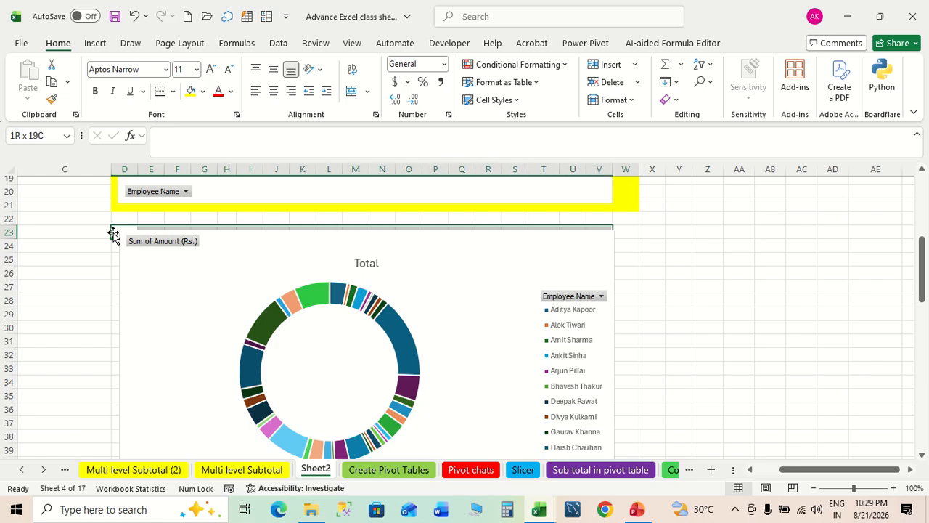
{"action": "key", "text": "shift+Right"}
{"action": "key", "text": "shift+Down"}
{"action": "key", "text": "shift+Down"}
{"action": "key", "text": "shift+Down"}
{"action": "key", "text": "shift+Down"}
{"action": "key", "text": "shift+Down"}
{"action": "key", "text": "shift+Down"}
{"action": "key", "text": "shift+Down"}
{"action": "key", "text": "shift+Down"}
{"action": "key", "text": "shift+Down"}
{"action": "key", "text": "shift+Down"}
{"action": "key", "text": "shift+Down"}
{"action": "key", "text": "shift+Down"}
{"action": "key", "text": "shift+Down"}
{"action": "key", "text": "shift+Down"}
{"action": "key", "text": "shift+Down"}
{"action": "key", "text": "shift+Down"}
{"action": "key", "text": "shift+Down"}
{"action": "key", "text": "shift+Down"}
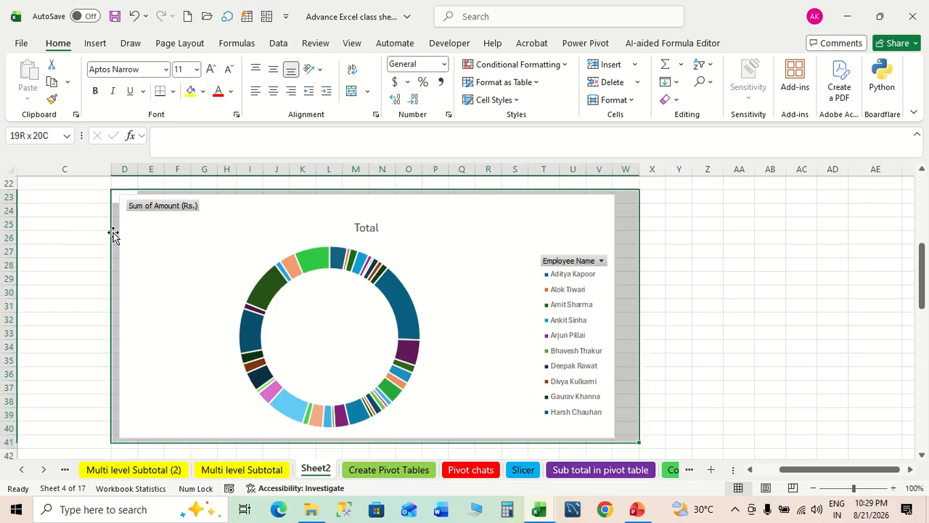
{"action": "scroll", "coordinate": [113, 233], "scroll_direction": "down", "scroll_amount": 1}
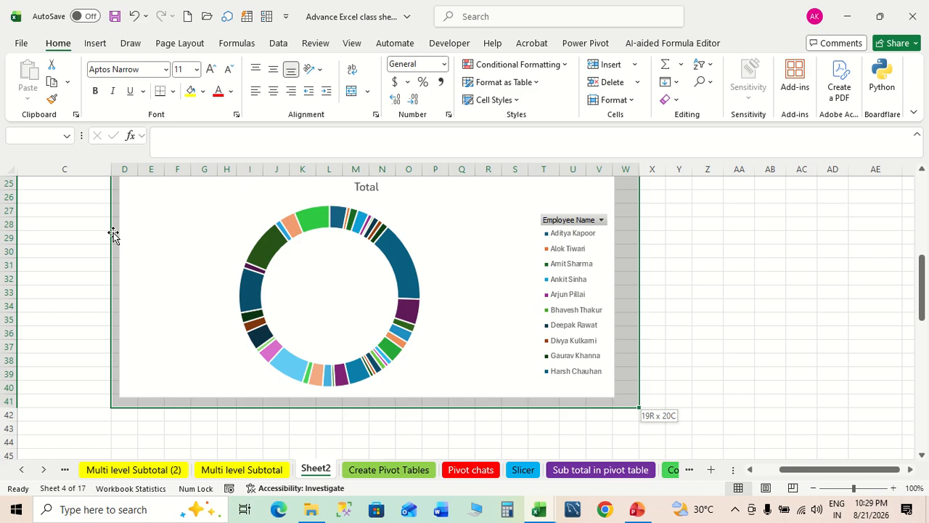
{"action": "left_click", "coordinate": [203, 90]}
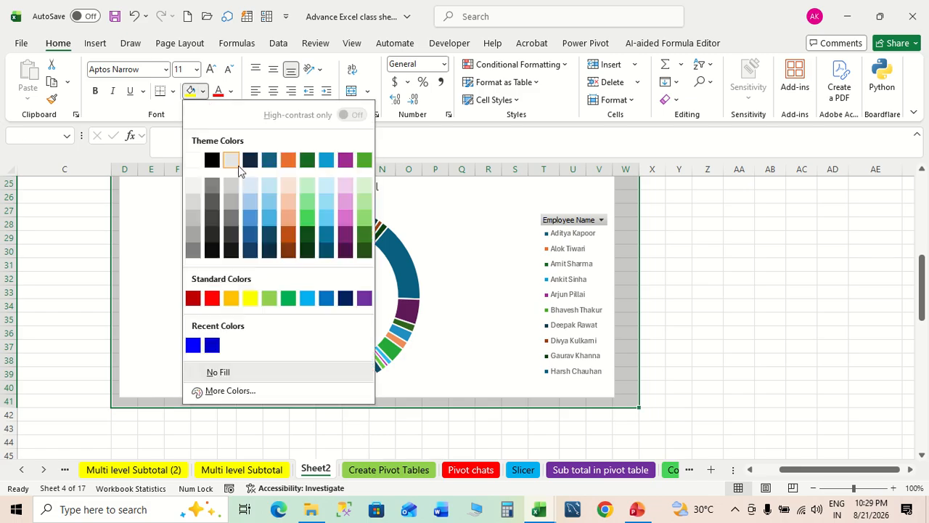
{"action": "left_click", "coordinate": [327, 160]}
{"action": "scroll", "coordinate": [333, 161], "scroll_direction": "up", "scroll_amount": 4}
{"action": "left_click", "coordinate": [75, 298]}
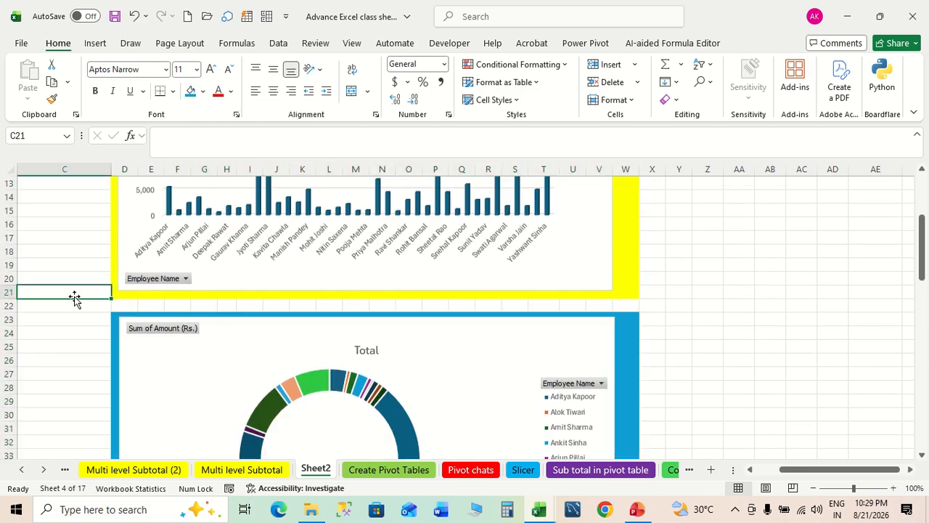
Step: Review the yellow-framed column chart and blue-framed doughnut chart on Sheet2 against the employee pivot table, down to its Grand Total row
{"action": "scroll", "coordinate": [75, 298], "scroll_direction": "up", "scroll_amount": 4}
{"action": "scroll", "coordinate": [75, 298], "scroll_direction": "down", "scroll_amount": 9}
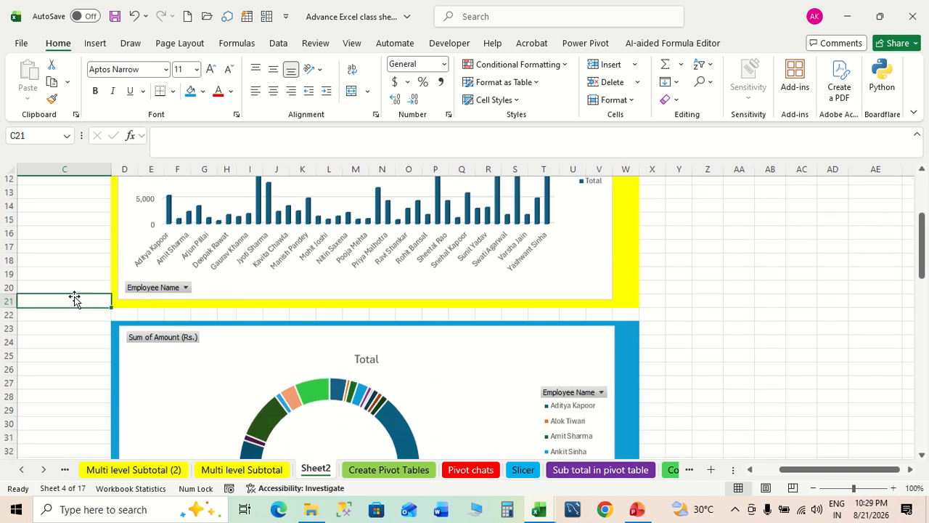
{"action": "scroll", "coordinate": [76, 298], "scroll_direction": "up", "scroll_amount": 5}
{"action": "scroll", "coordinate": [76, 299], "scroll_direction": "left", "scroll_amount": 2}
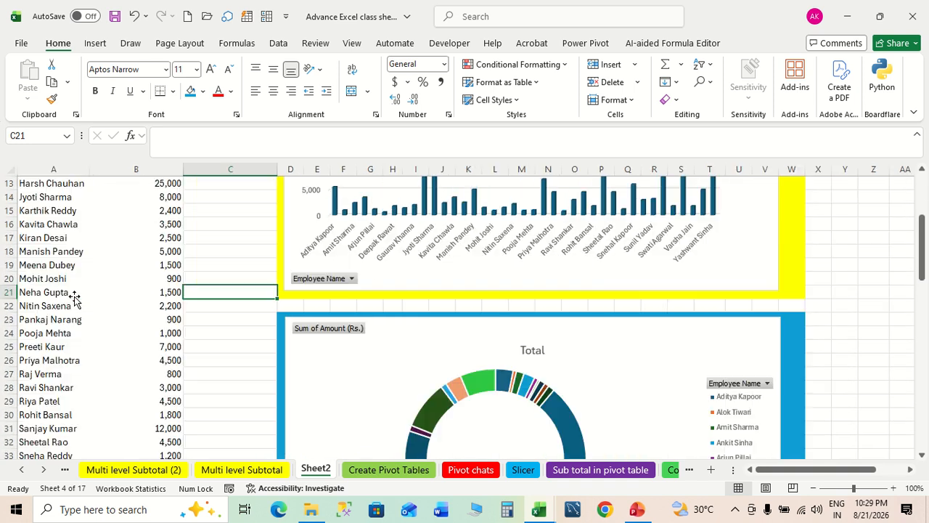
{"action": "scroll", "coordinate": [76, 299], "scroll_direction": "up", "scroll_amount": 4}
{"action": "scroll", "coordinate": [76, 298], "scroll_direction": "down", "scroll_amount": 1}
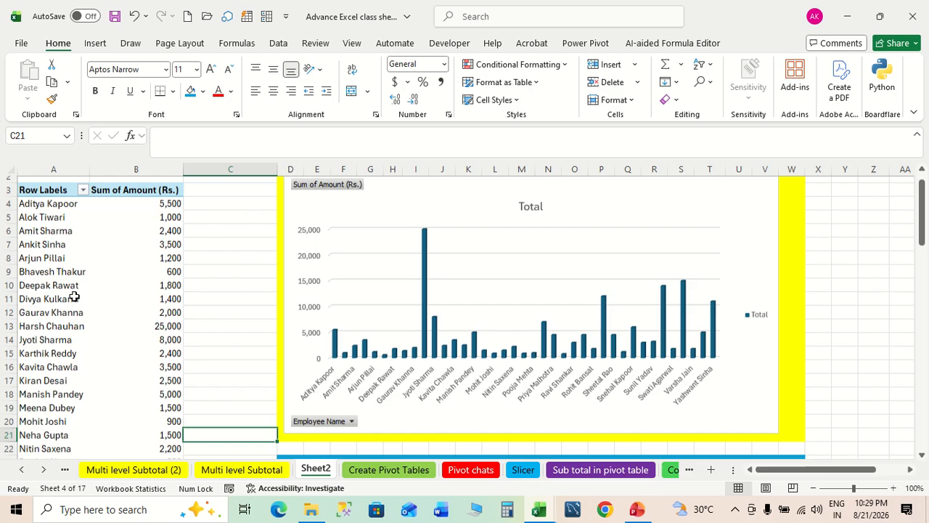
{"action": "scroll", "coordinate": [75, 299], "scroll_direction": "up", "scroll_amount": 1}
{"action": "left_click", "coordinate": [214, 291]}
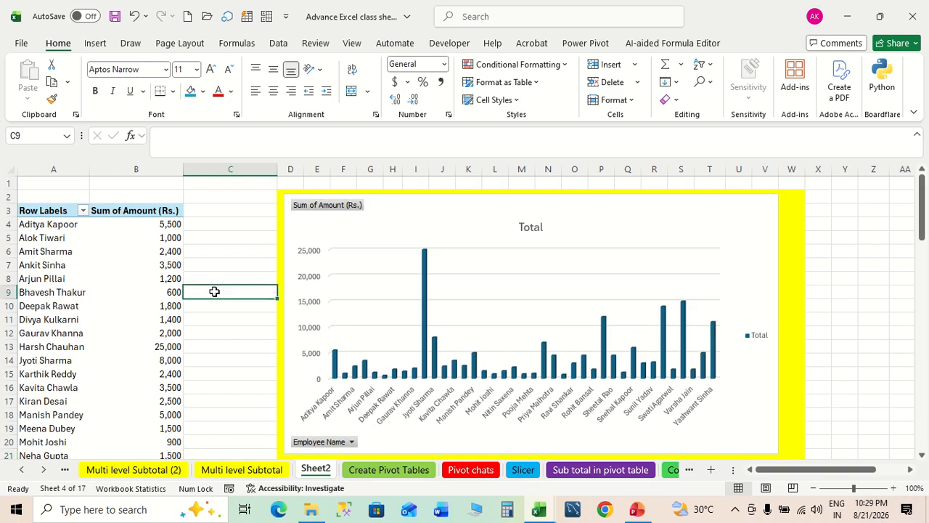
{"action": "scroll", "coordinate": [214, 291], "scroll_direction": "down", "scroll_amount": 7}
{"action": "scroll", "coordinate": [214, 291], "scroll_direction": "up", "scroll_amount": 7}
{"action": "scroll", "coordinate": [214, 291], "scroll_direction": "down", "scroll_amount": 2}
{"action": "scroll", "coordinate": [215, 291], "scroll_direction": "up", "scroll_amount": 2}
{"action": "scroll", "coordinate": [214, 291], "scroll_direction": "down", "scroll_amount": 9}
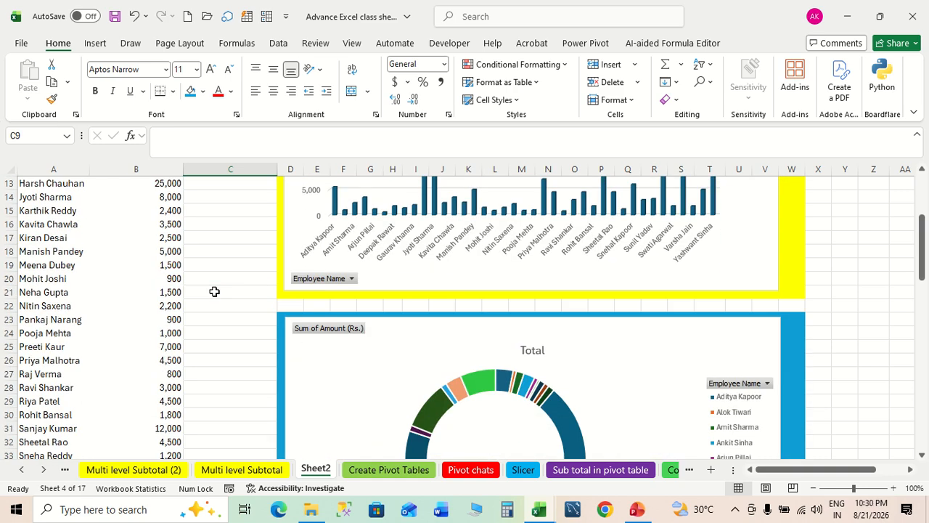
{"action": "scroll", "coordinate": [214, 291], "scroll_direction": "up", "scroll_amount": 4}
{"action": "scroll", "coordinate": [214, 291], "scroll_direction": "down", "scroll_amount": 4}
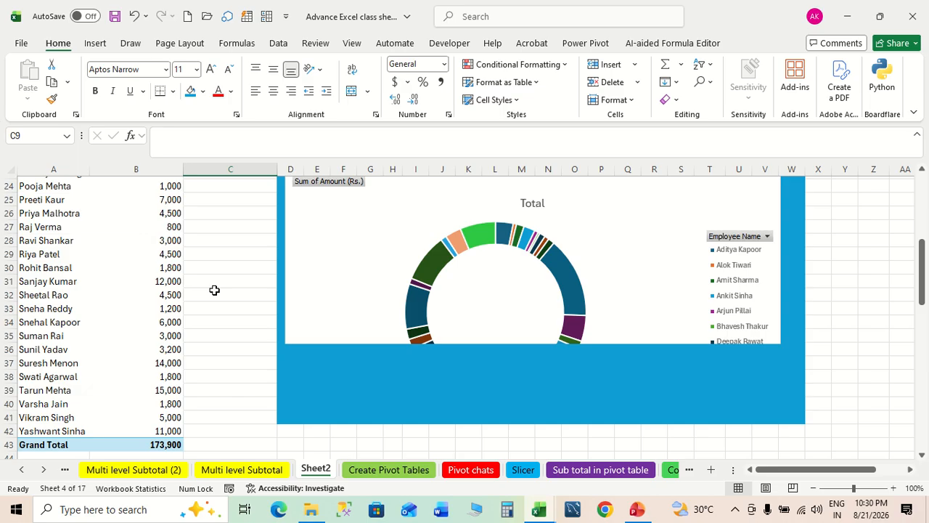
{"action": "scroll", "coordinate": [238, 275], "scroll_direction": "up", "scroll_amount": 8}
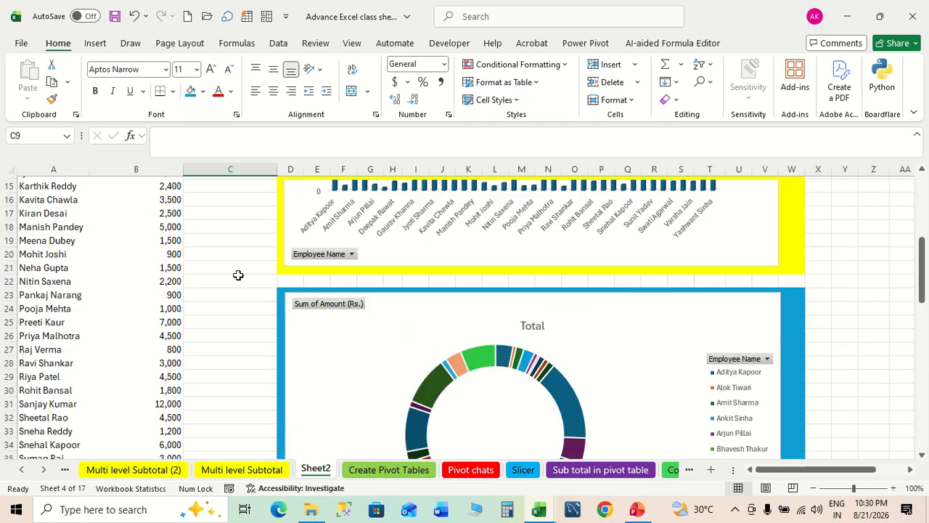
{"action": "scroll", "coordinate": [238, 275], "scroll_direction": "up", "scroll_amount": 1}
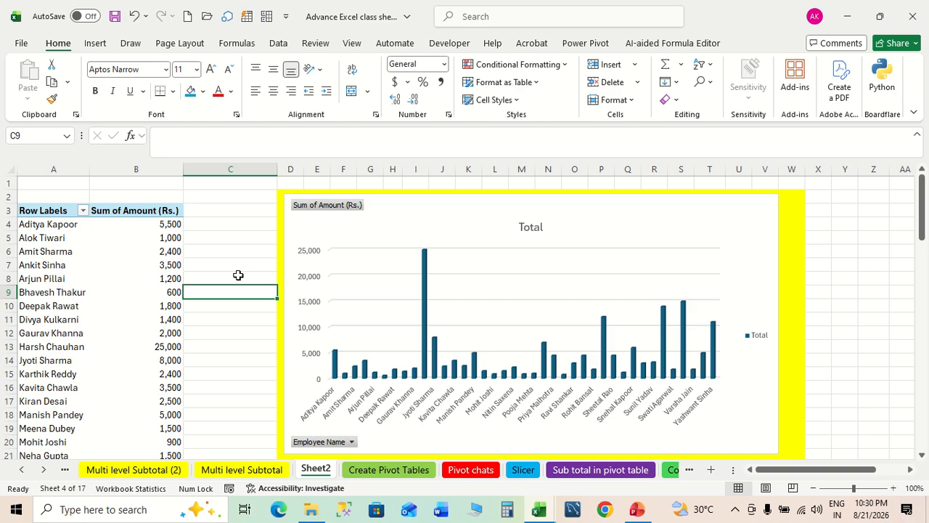
{"action": "scroll", "coordinate": [238, 276], "scroll_direction": "down", "scroll_amount": 5}
{"action": "scroll", "coordinate": [238, 275], "scroll_direction": "up", "scroll_amount": 5}
{"action": "scroll", "coordinate": [239, 275], "scroll_direction": "down", "scroll_amount": 4}
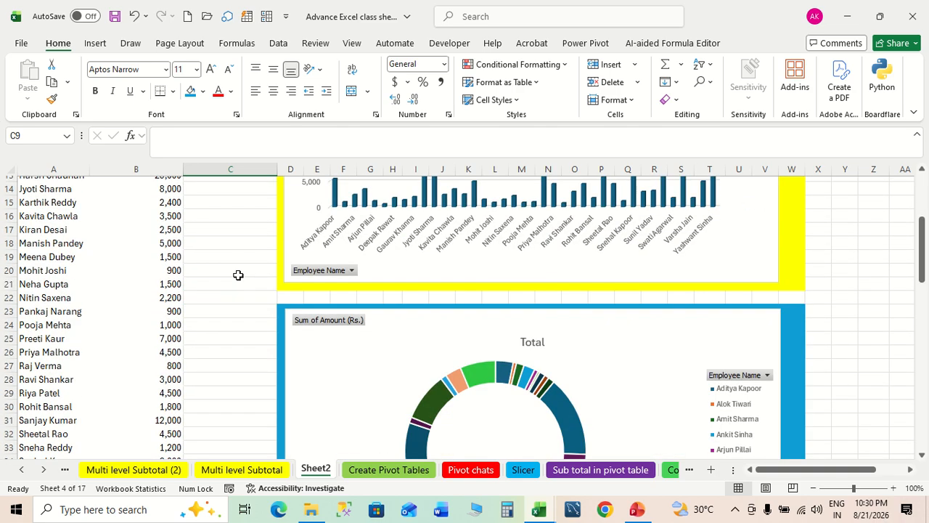
{"action": "scroll", "coordinate": [239, 275], "scroll_direction": "up", "scroll_amount": 4}
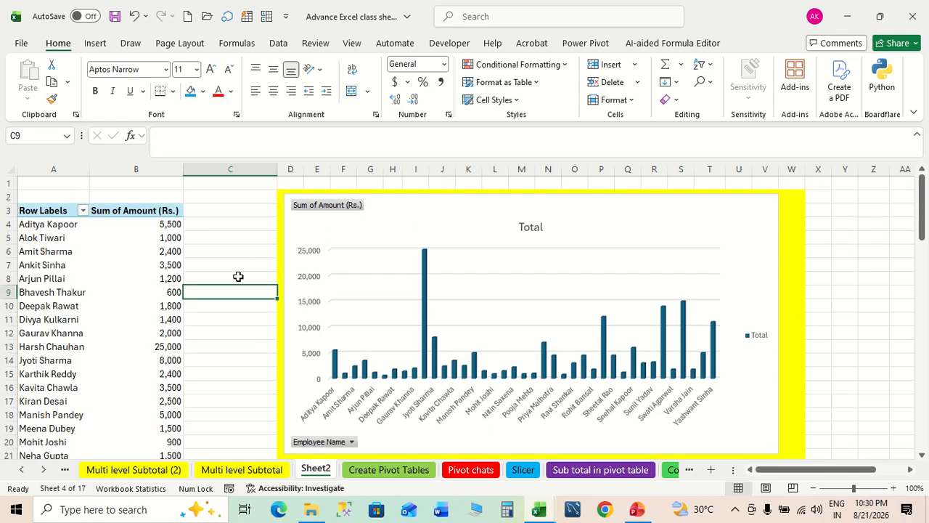
{"action": "scroll", "coordinate": [238, 275], "scroll_direction": "down", "scroll_amount": 8}
{"action": "scroll", "coordinate": [238, 276], "scroll_direction": "up", "scroll_amount": 8}
Step: Switch to the open PowerPoint presentation Record Video-Adv-Excel
{"action": "key", "text": "alt+Tab"}
{"action": "key", "text": "alt+Tab"}
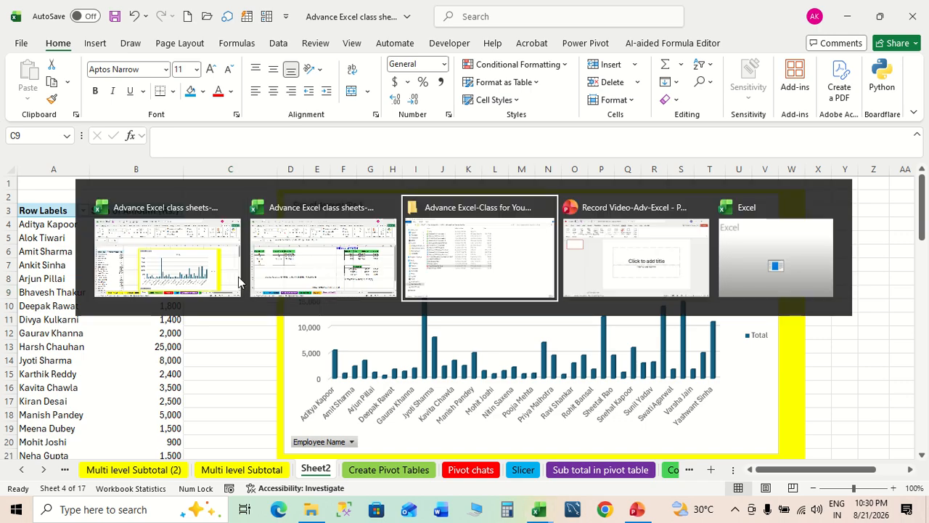
{"action": "left_click", "coordinate": [240, 282]}
{"action": "key", "text": "alt+Tab"}
{"action": "mouse_move", "coordinate": [373, 46]}
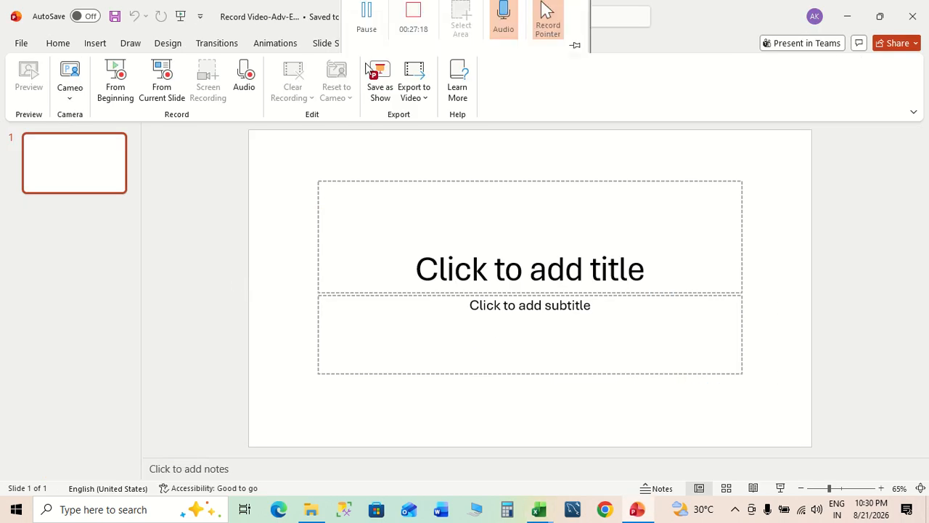